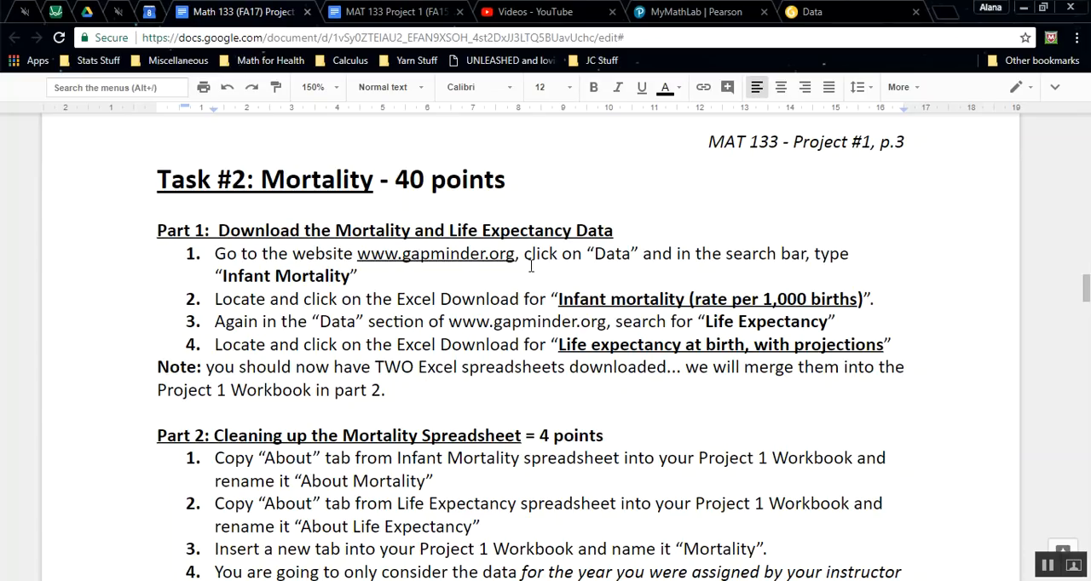
left_click_drag(558, 298, 866, 298)
left_click_drag(552, 341, 858, 344)
left_click(810, 11)
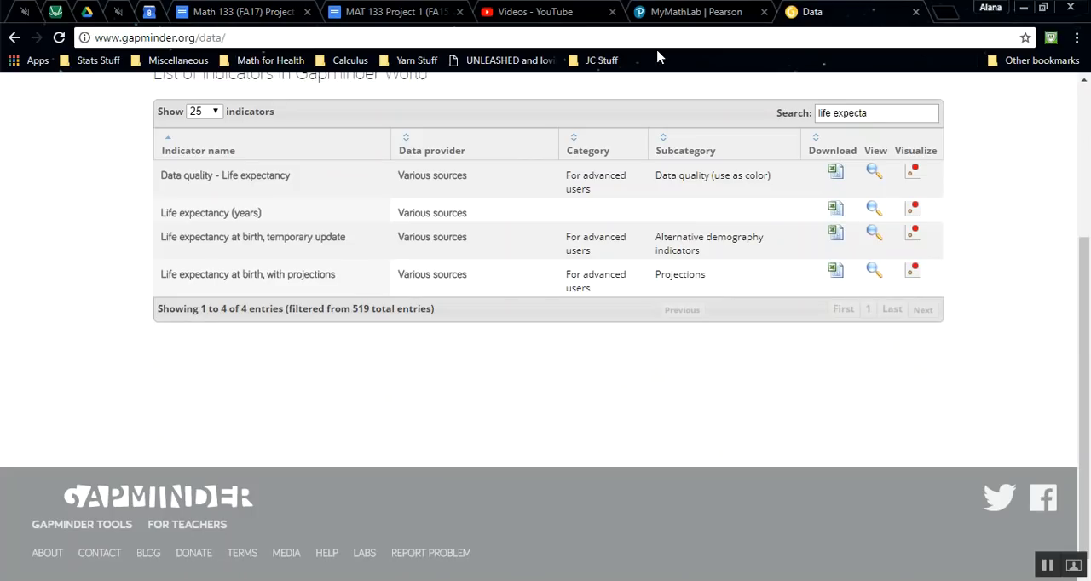
left_click(626, 38)
type("gam")
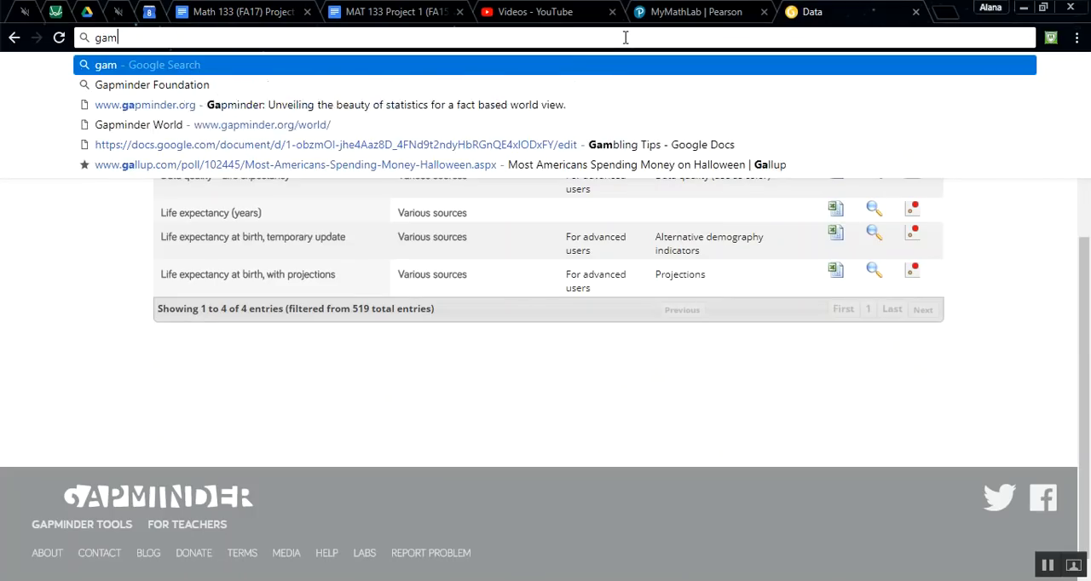
key("BackSpace")
type("pminder.org")
key("Return")
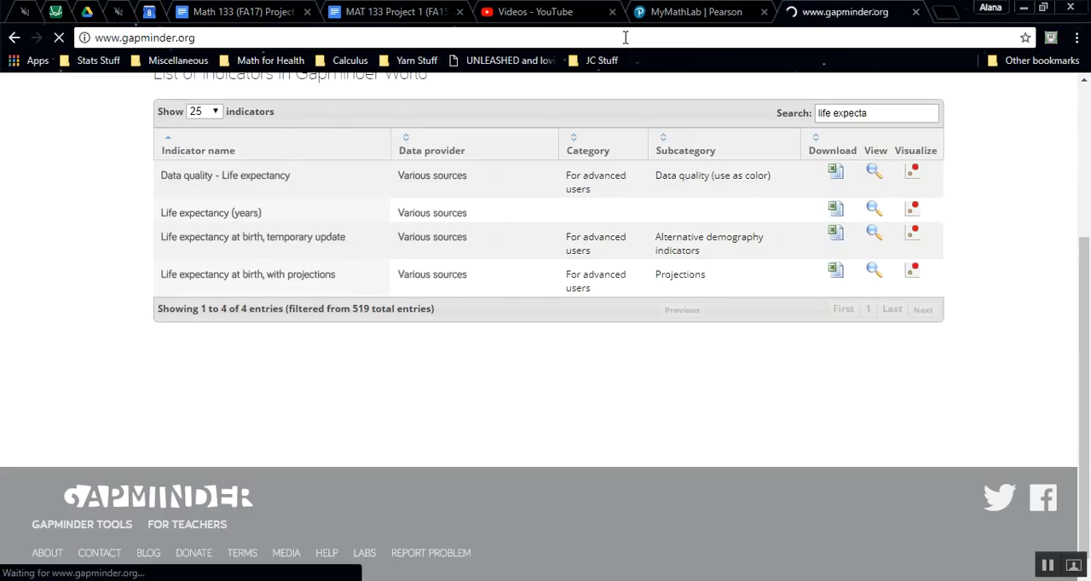
left_click(936, 101)
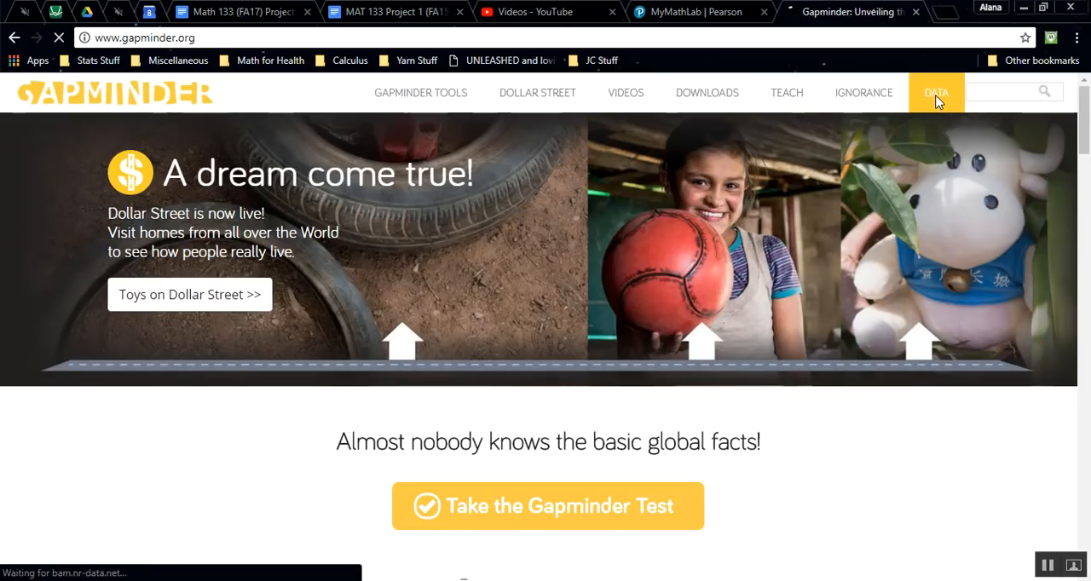
Step: Search the indicator list for "infant" and download the Excel file for "Infant mortality (rate per 1,000 births)"
scroll(810, 290, "down", 2)
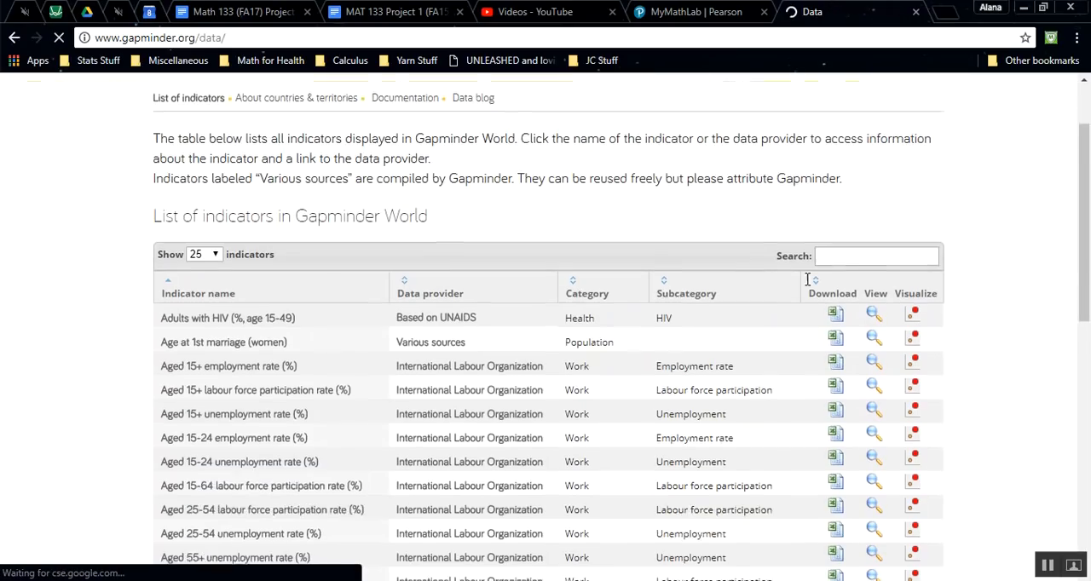
scroll(841, 189, "up", 2)
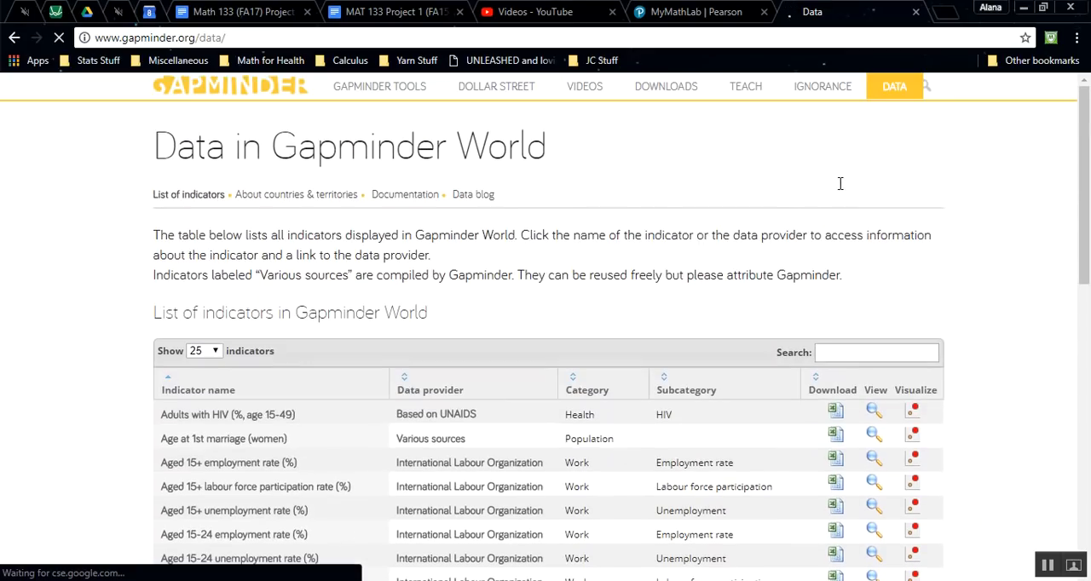
type("infant")
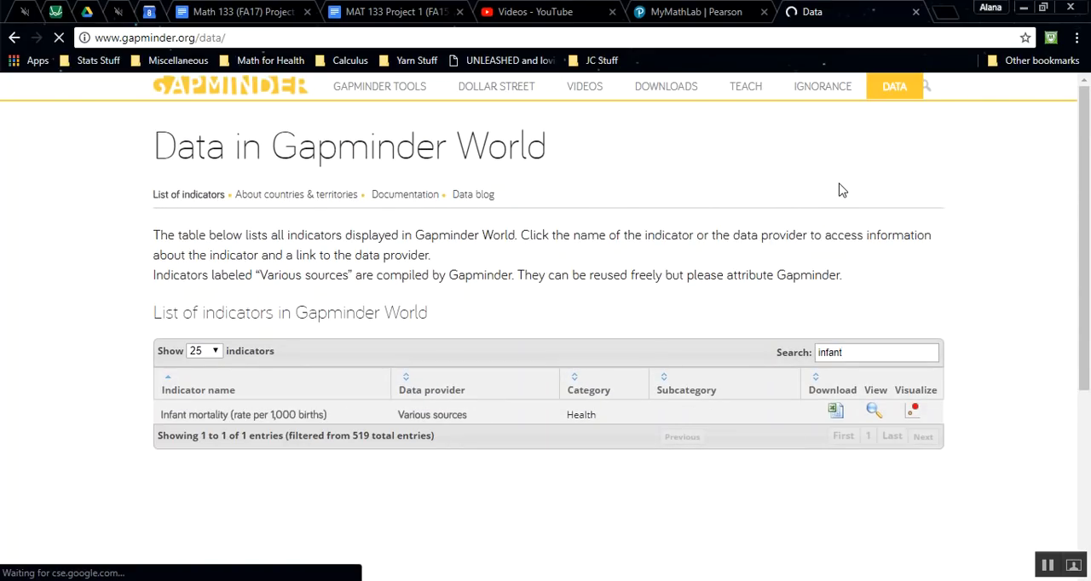
left_click(836, 412)
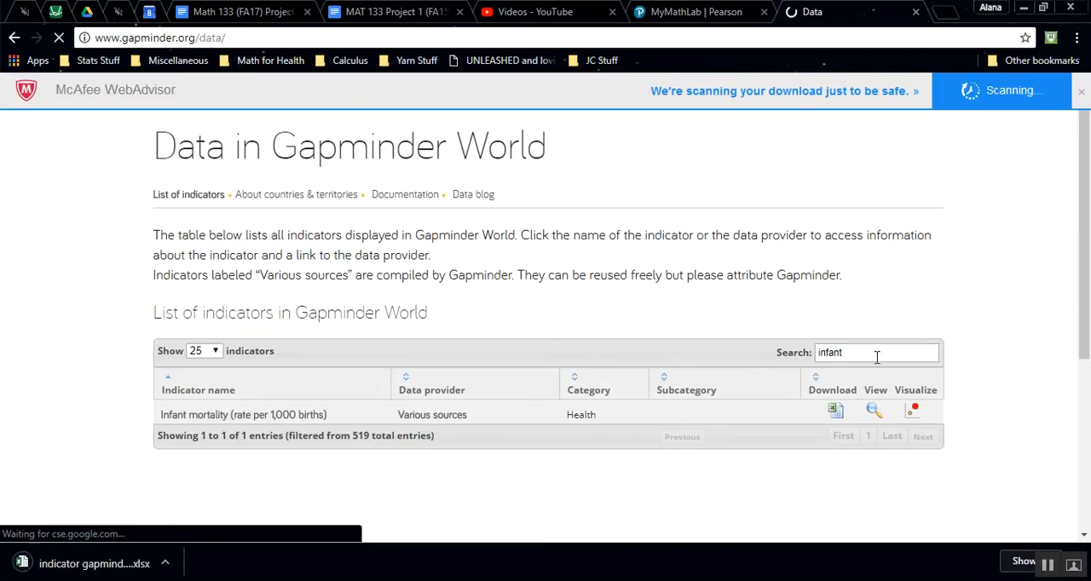
Step: Search the indicator list for "life expec" and highlight the indicator "Life expectancy at birth, with projections"
double_click(816, 352)
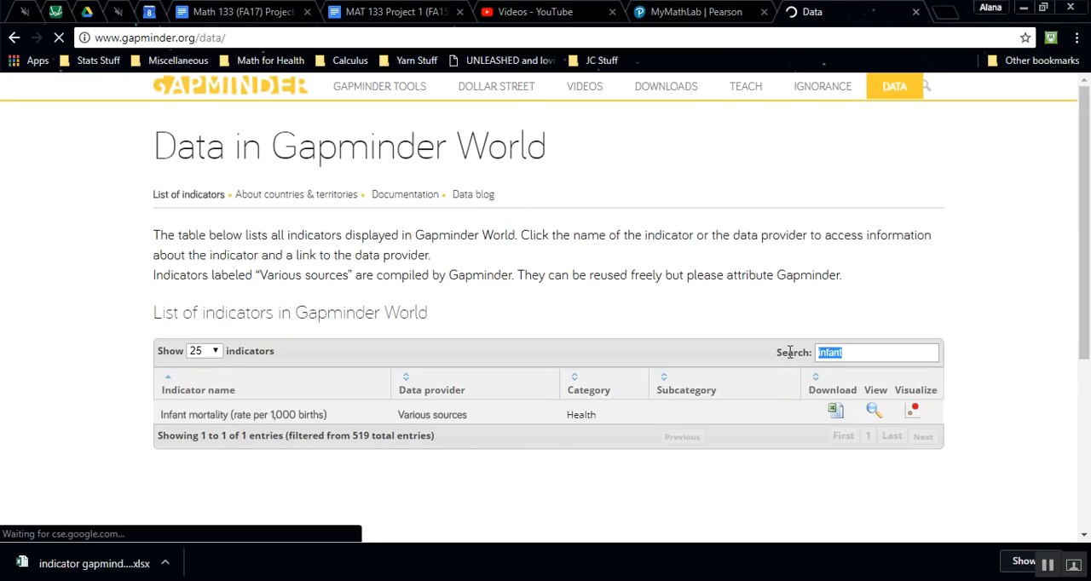
type("life expec")
scroll(790, 353, "down", 3)
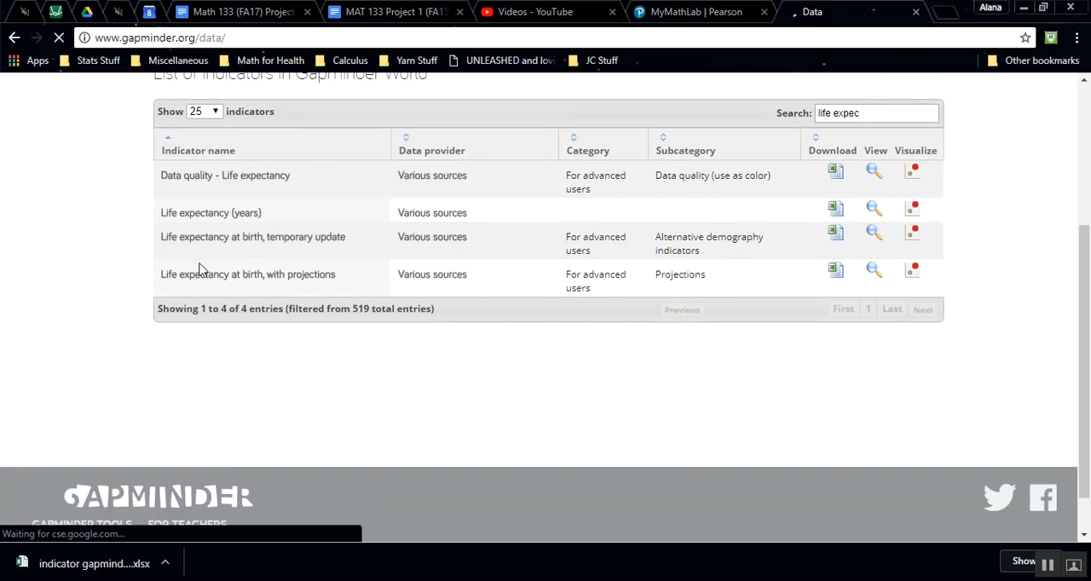
left_click_drag(134, 278, 162, 288)
left_click(352, 277)
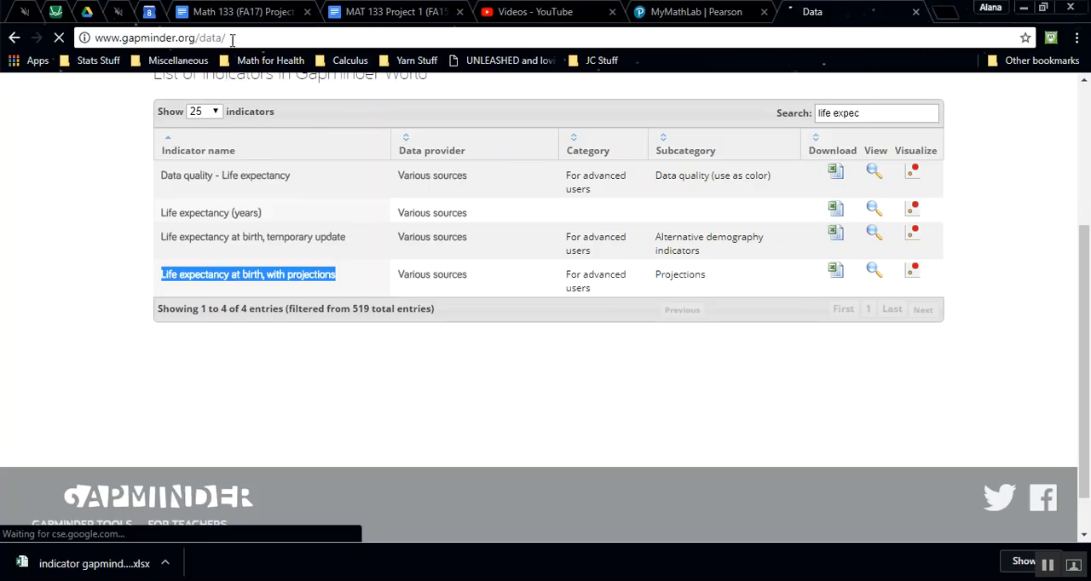
Step: Check the indicator name in the project instructions, then download and open the Excel file for "Life expectancy at birth, with projections"
left_click(229, 10)
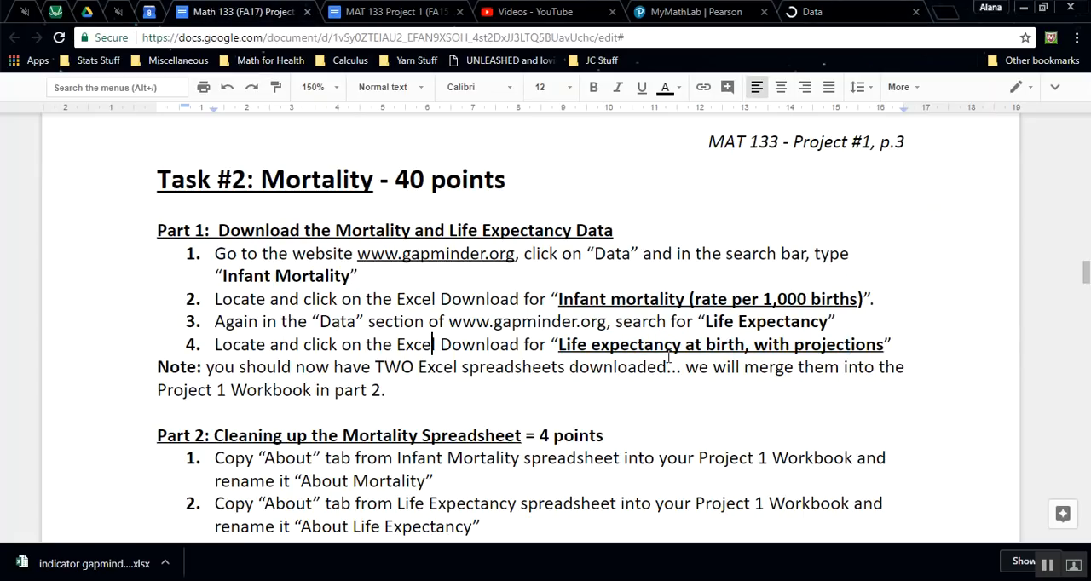
left_click_drag(890, 345, 552, 349)
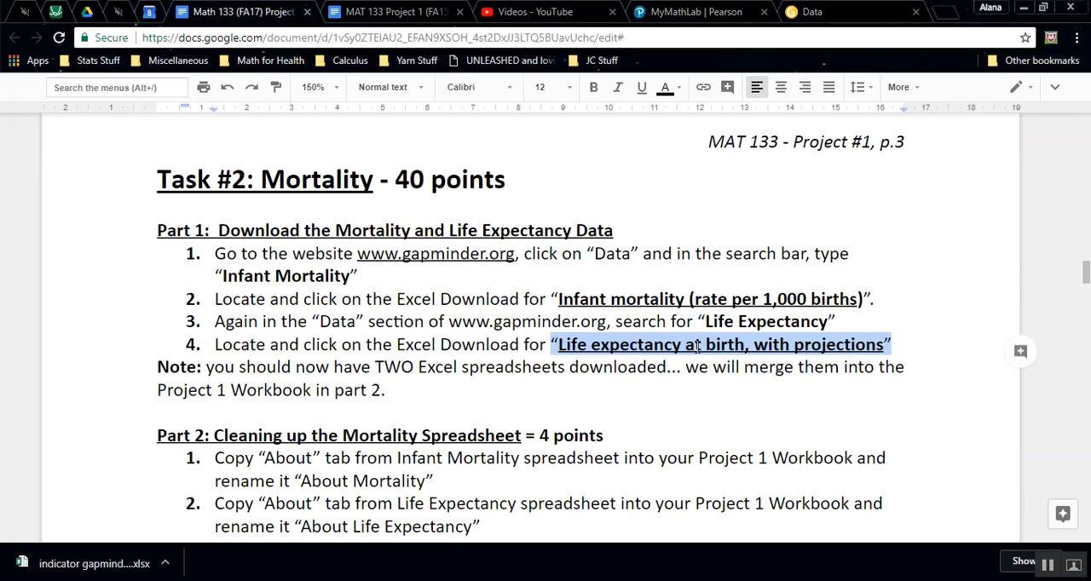
left_click(814, 12)
left_click(834, 274)
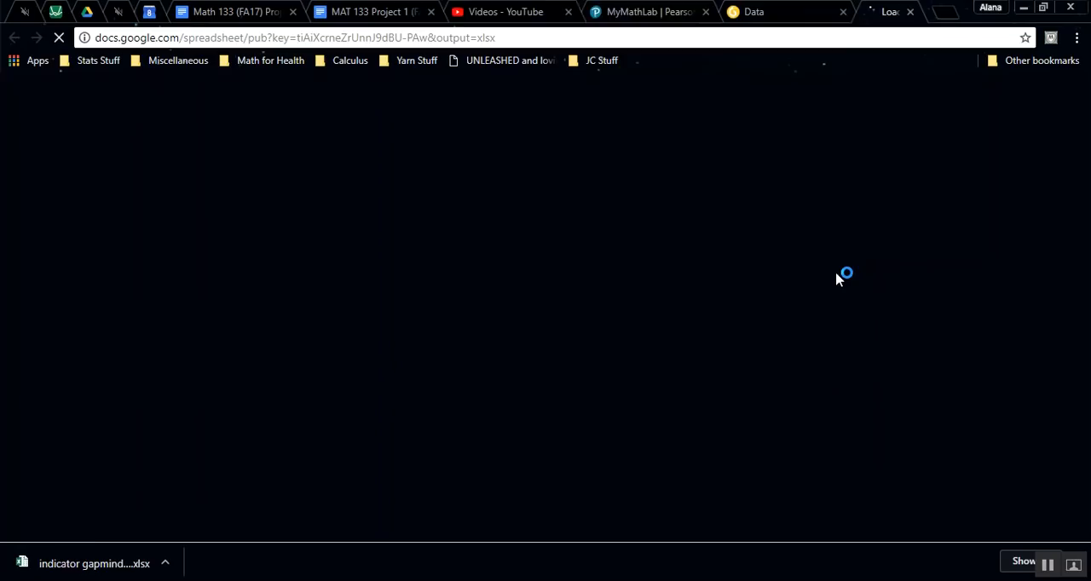
left_click(263, 567)
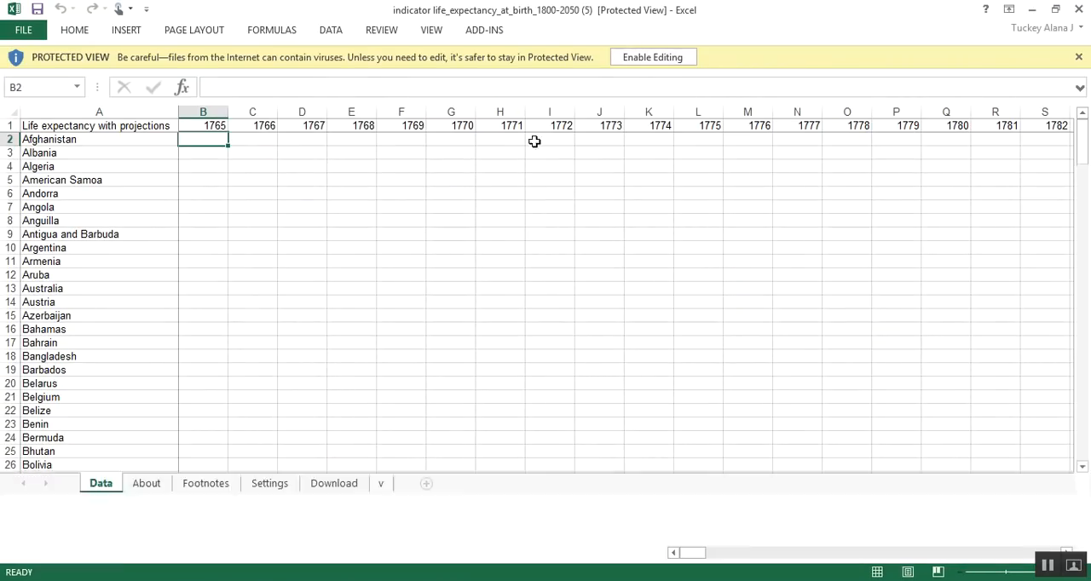
Step: Switch to the downloaded infant mortality workbook in Excel and enable editing for it
mouse_move(261, 570)
left_click(264, 537)
mouse_move(215, 564)
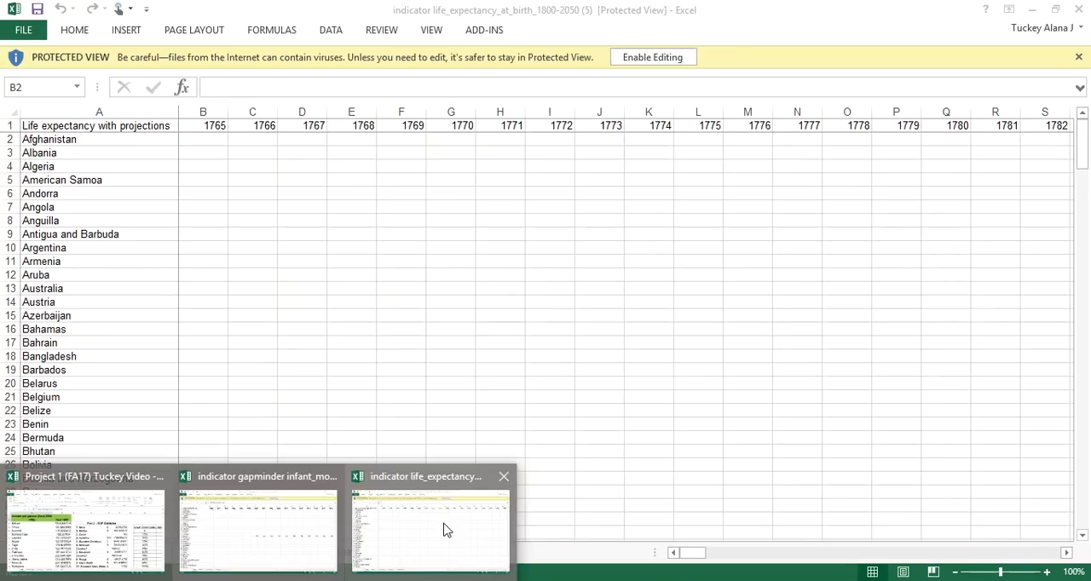
left_click(292, 519)
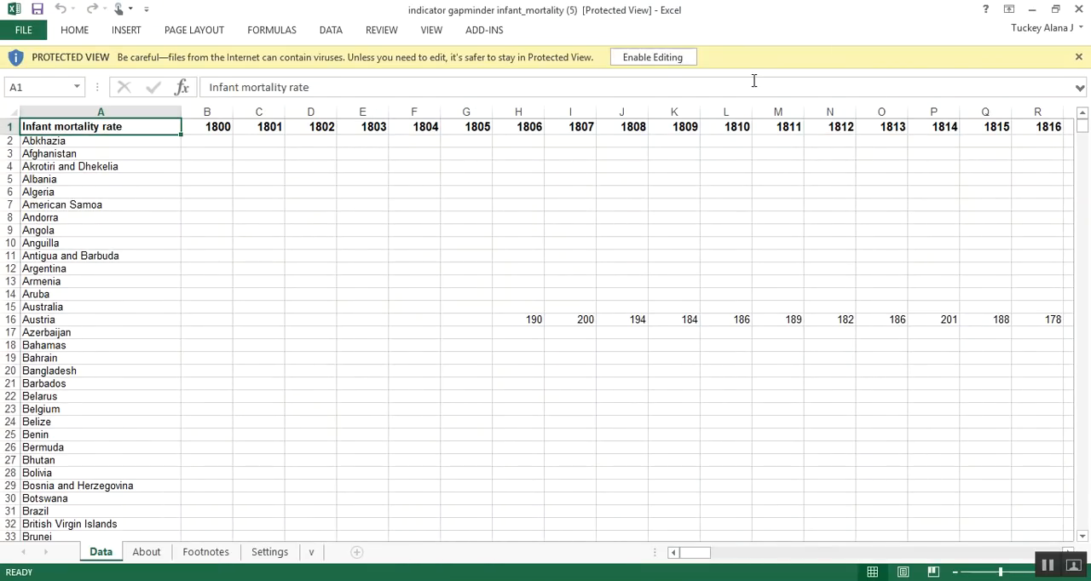
left_click(666, 58)
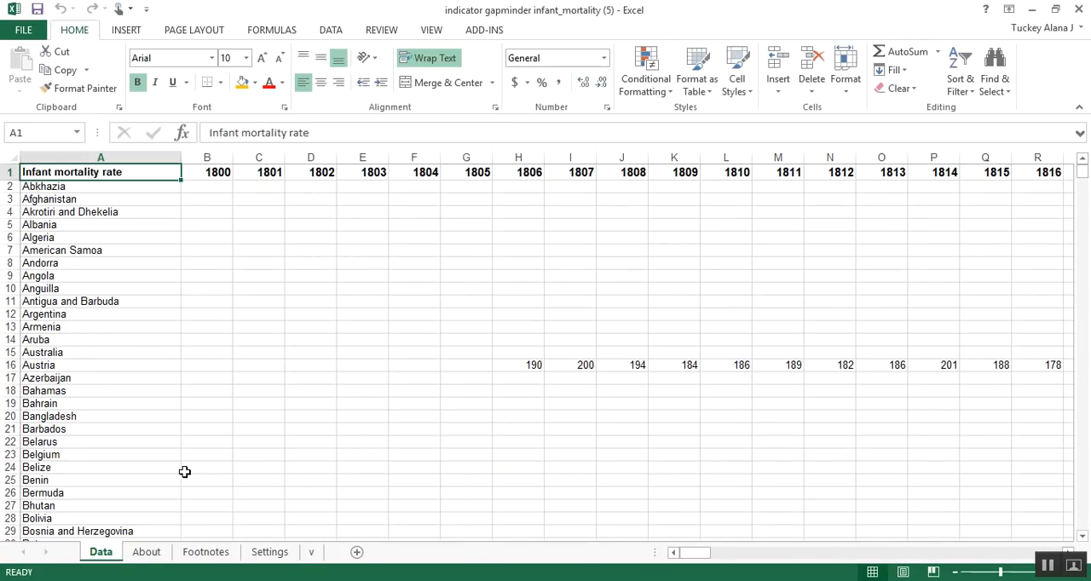
Step: Rename the About sheet of the infant mortality workbook as "About Mortality"
left_click(147, 552)
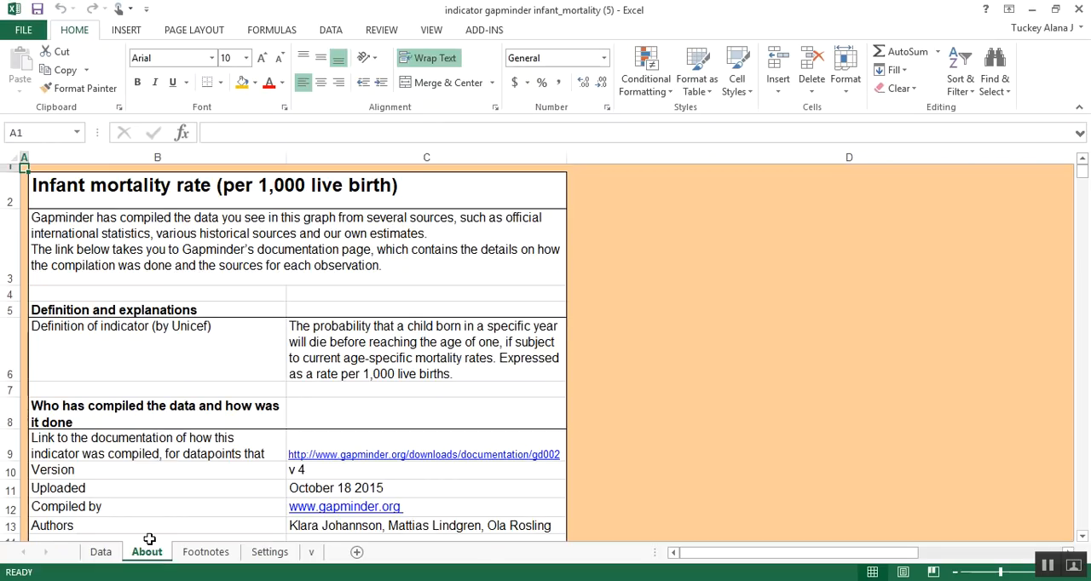
double_click(147, 553)
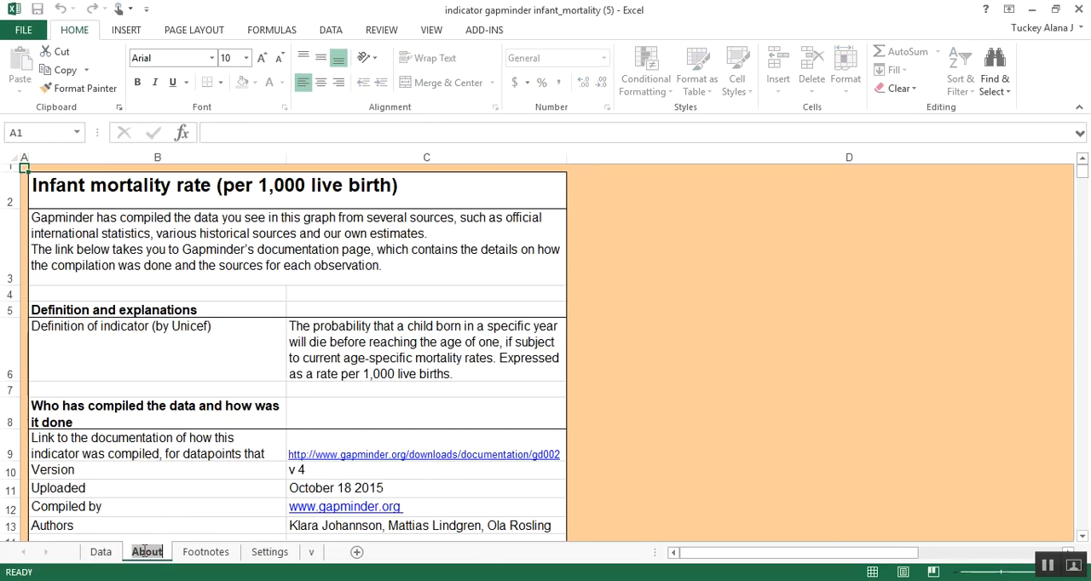
type("About Mo")
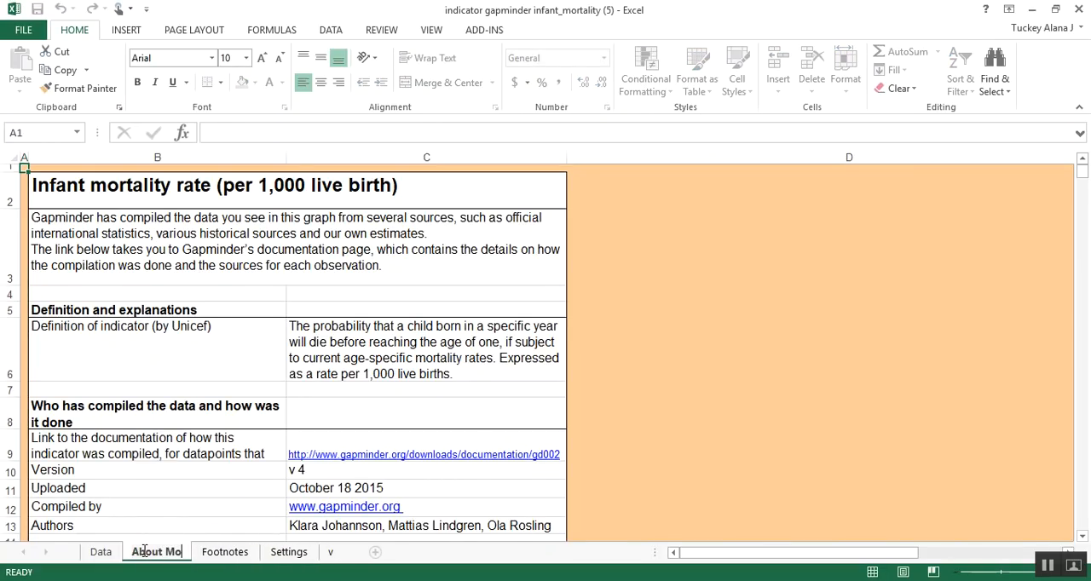
type("rtality")
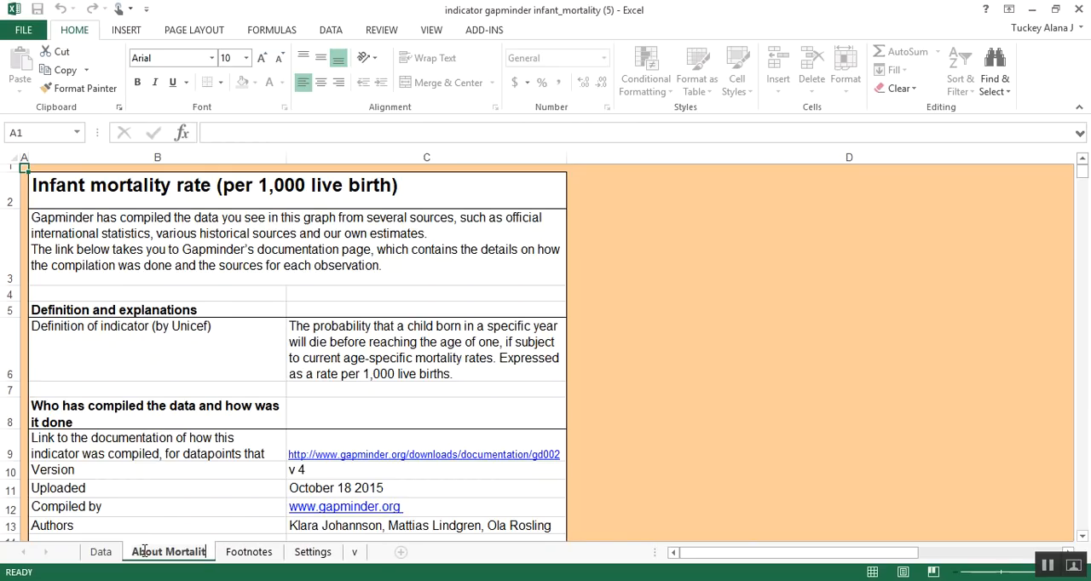
left_click(181, 436)
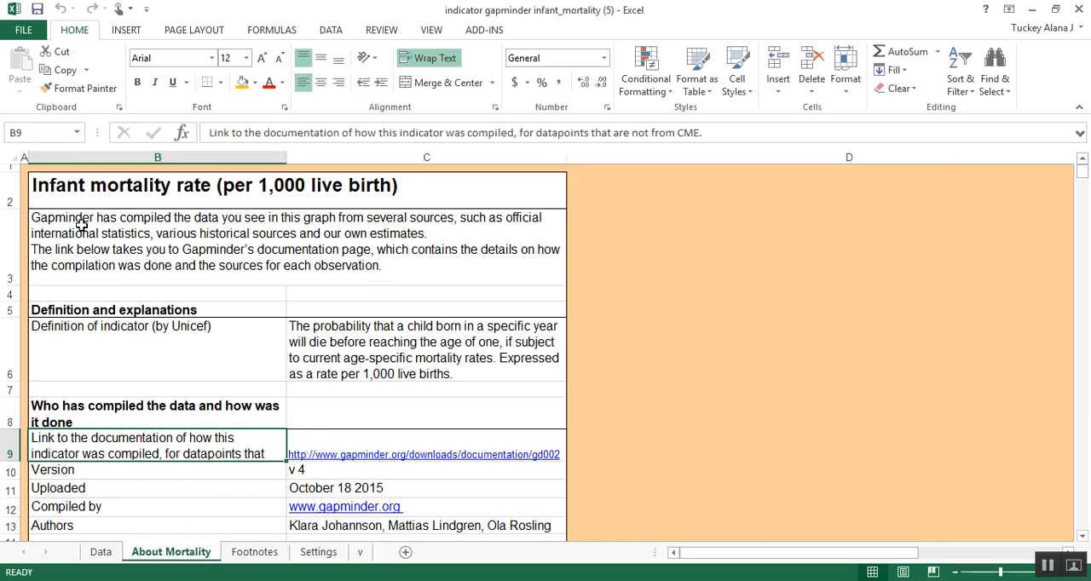
left_click(12, 157)
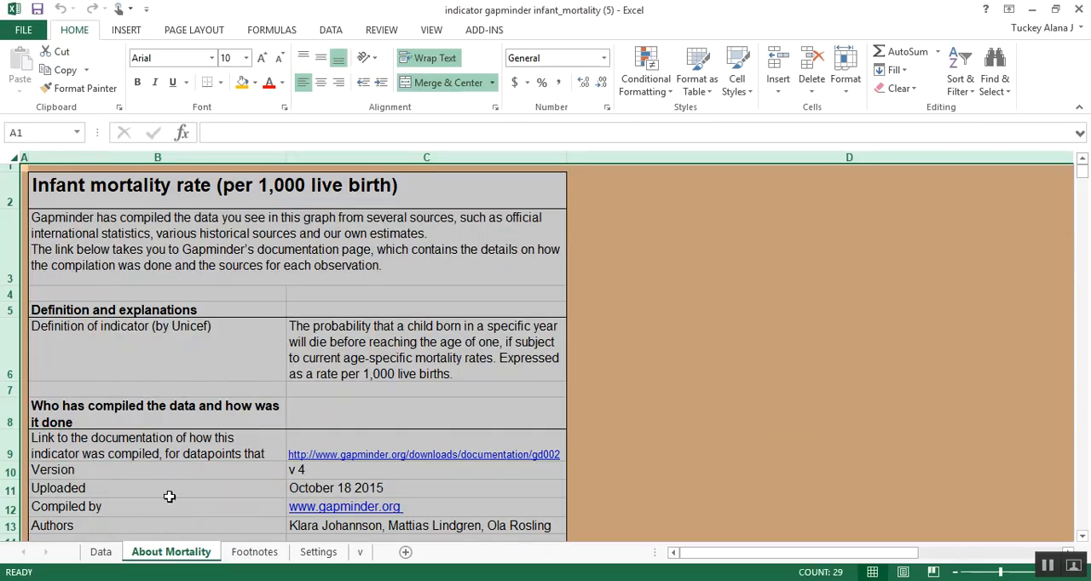
left_click(212, 408)
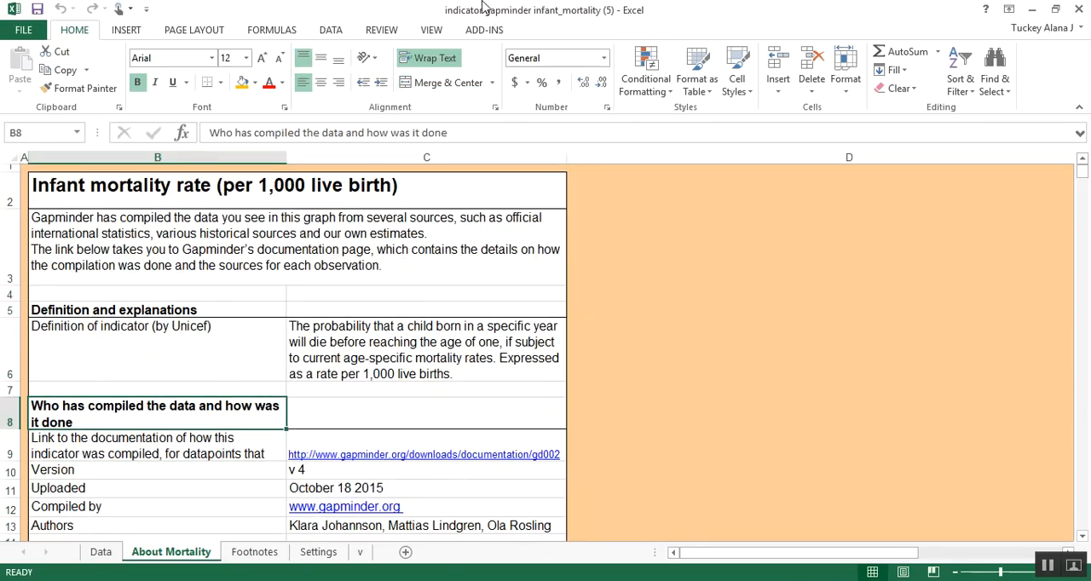
double_click(449, 10)
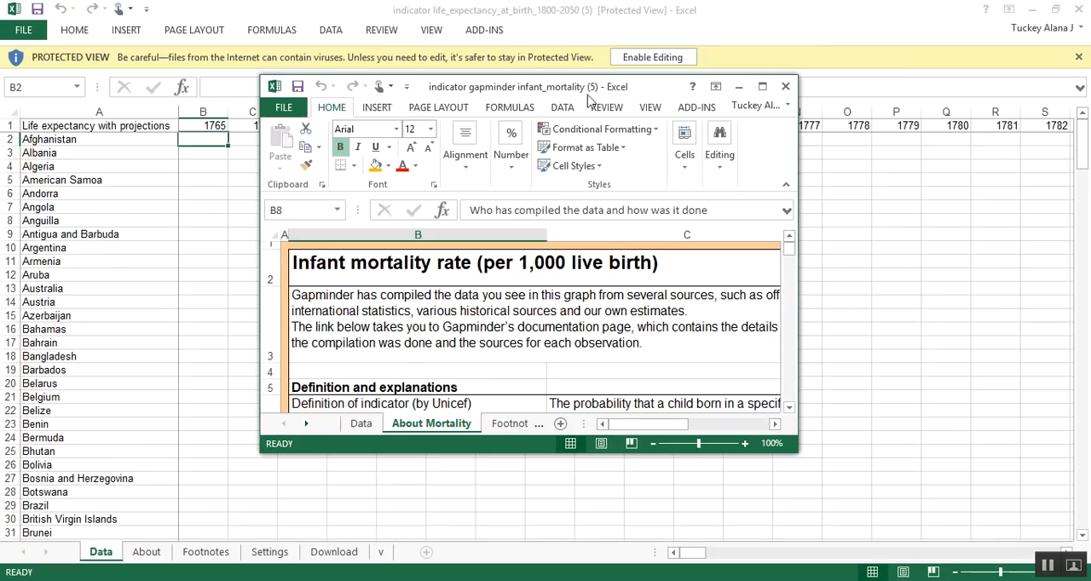
left_click(777, 40)
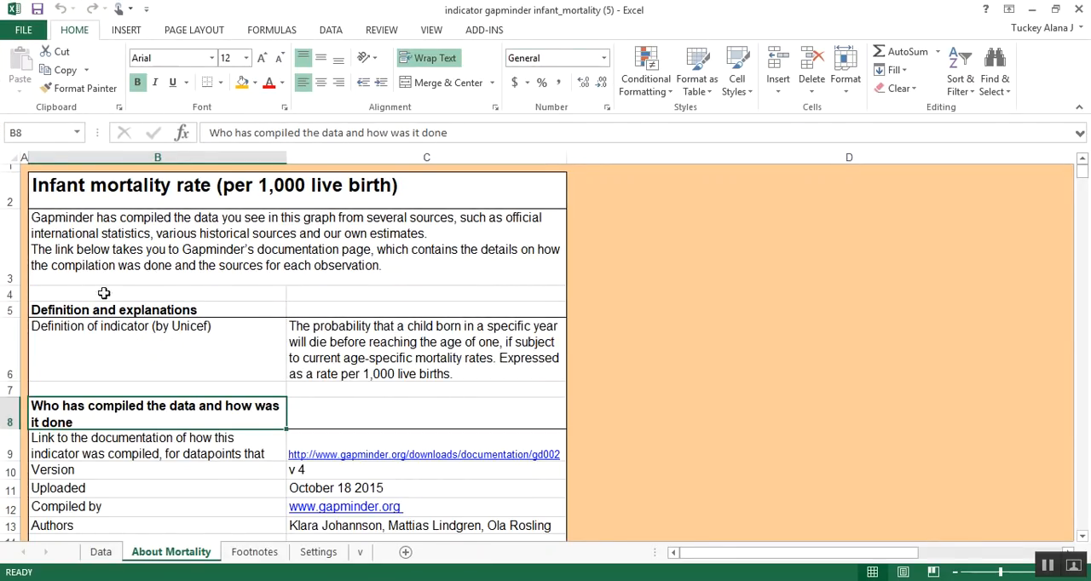
Step: Copy the About Mortality sheet to the end of the Project 1 (FA17) workbook, keeping the original sheet in place
right_click(201, 559)
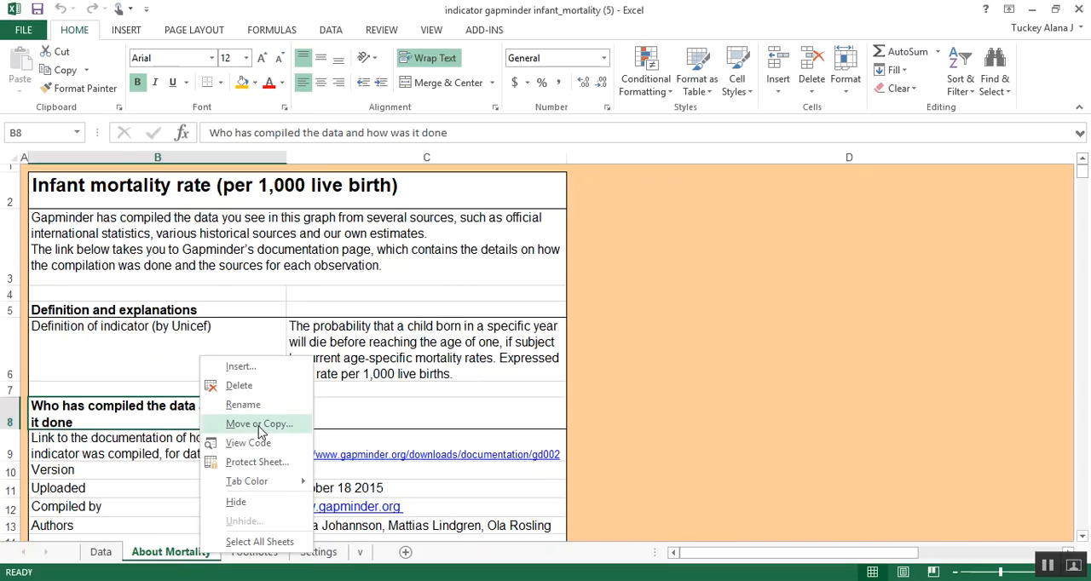
left_click(259, 424)
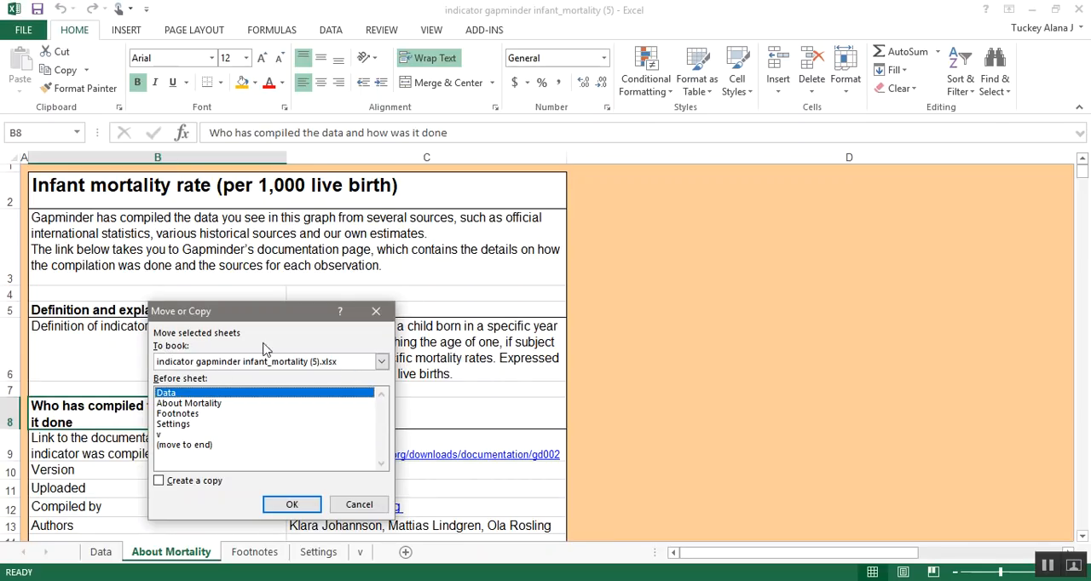
left_click(324, 365)
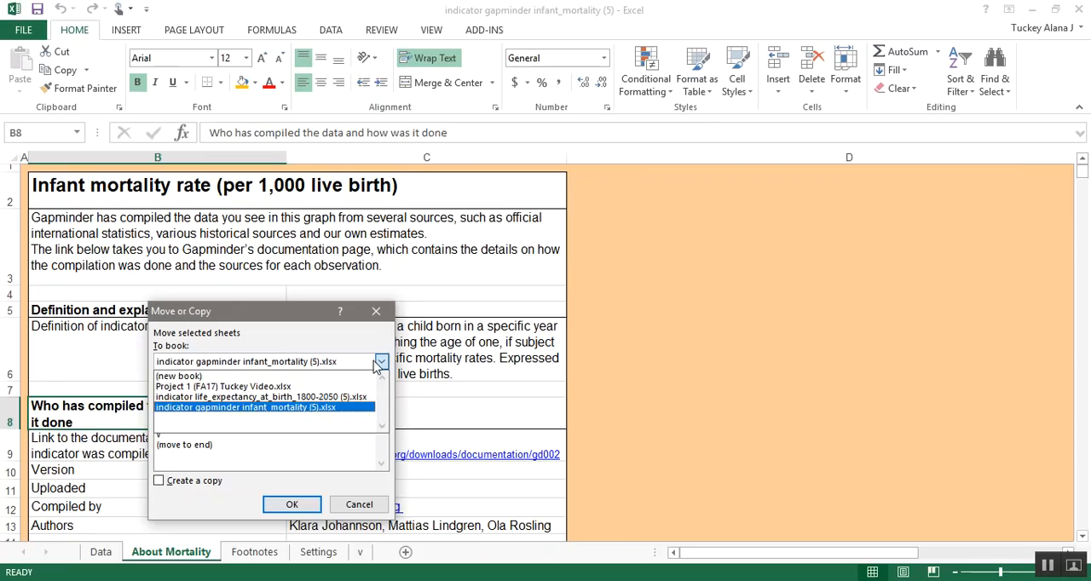
left_click(372, 365)
left_click(373, 365)
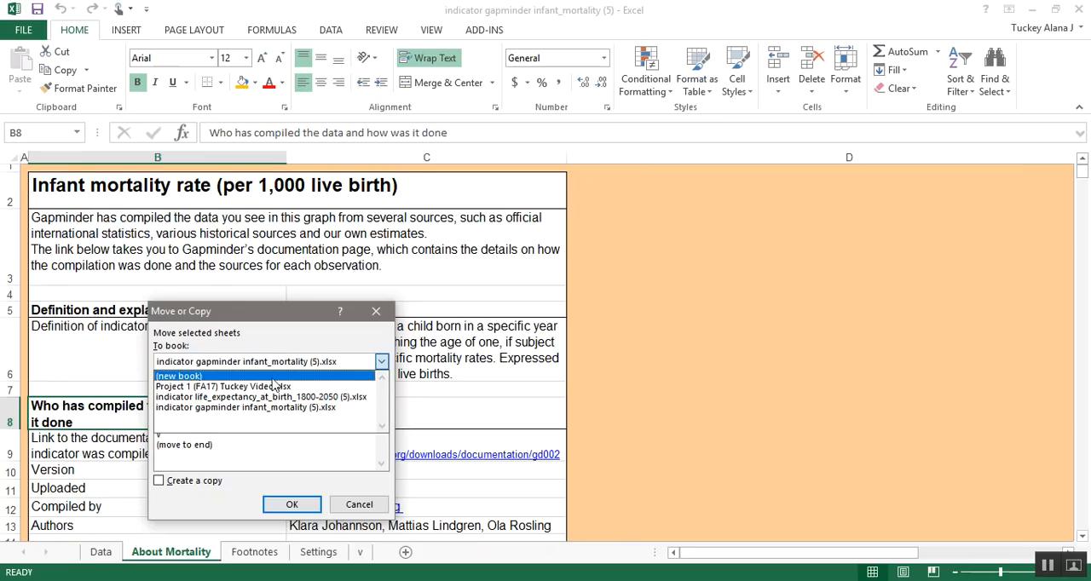
left_click(247, 388)
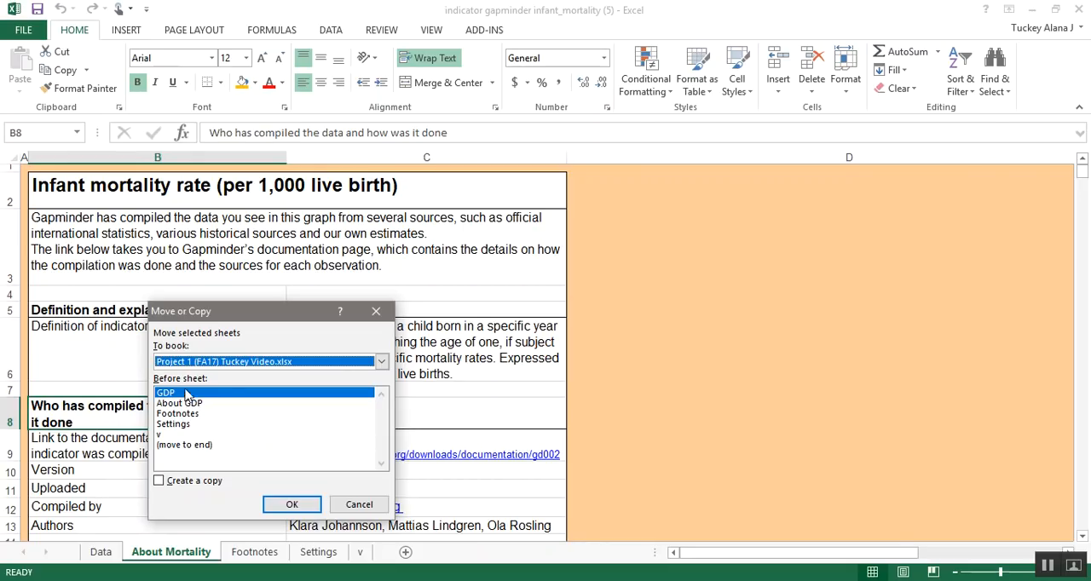
left_click(186, 445)
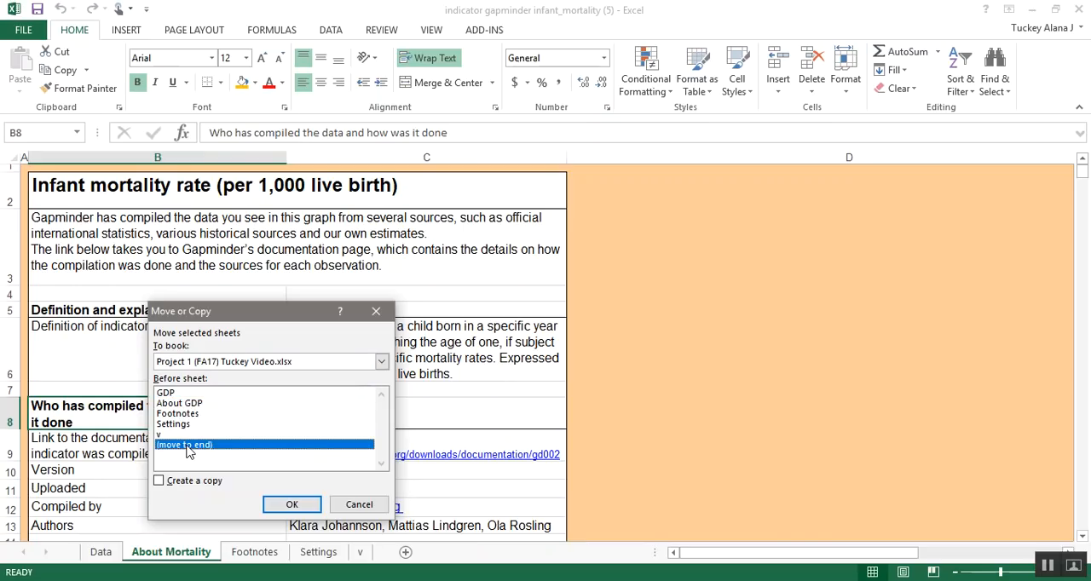
left_click(161, 481)
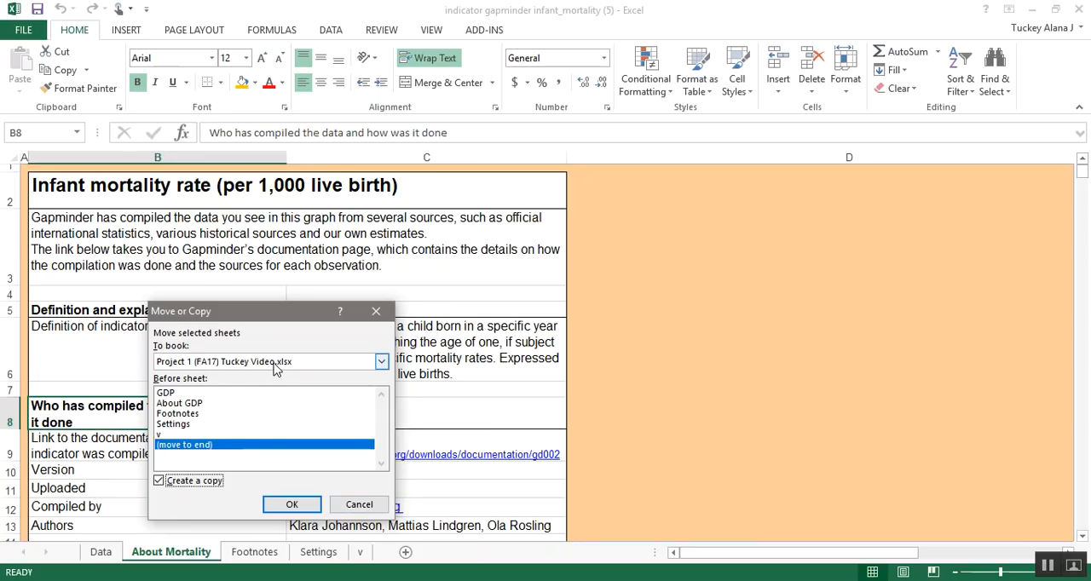
left_click(292, 505)
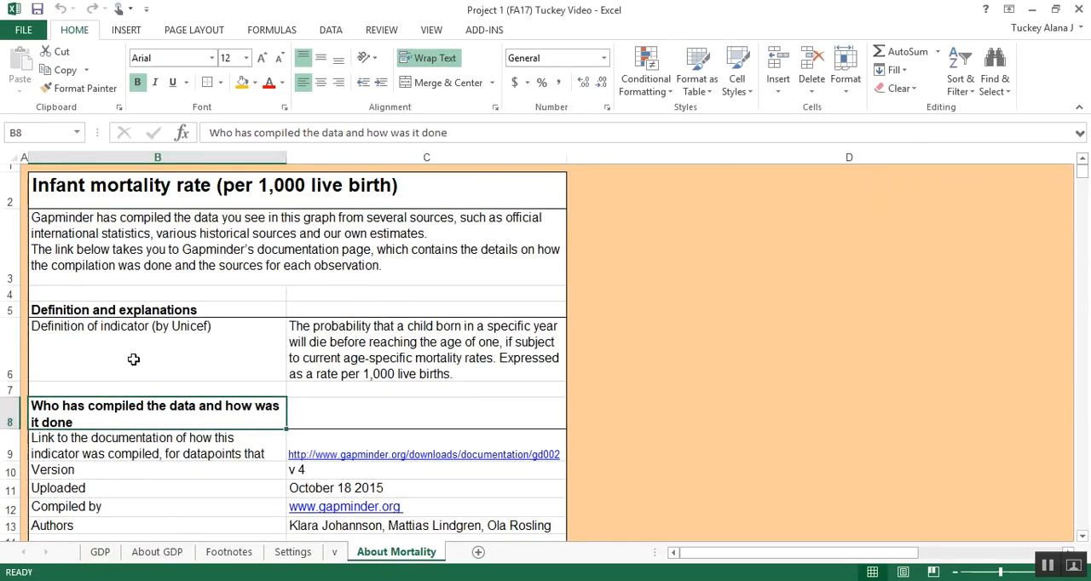
Step: Look through the existing sheets of the Project 1 (FA17) workbook and delete the sheet named "v"
left_click(100, 552)
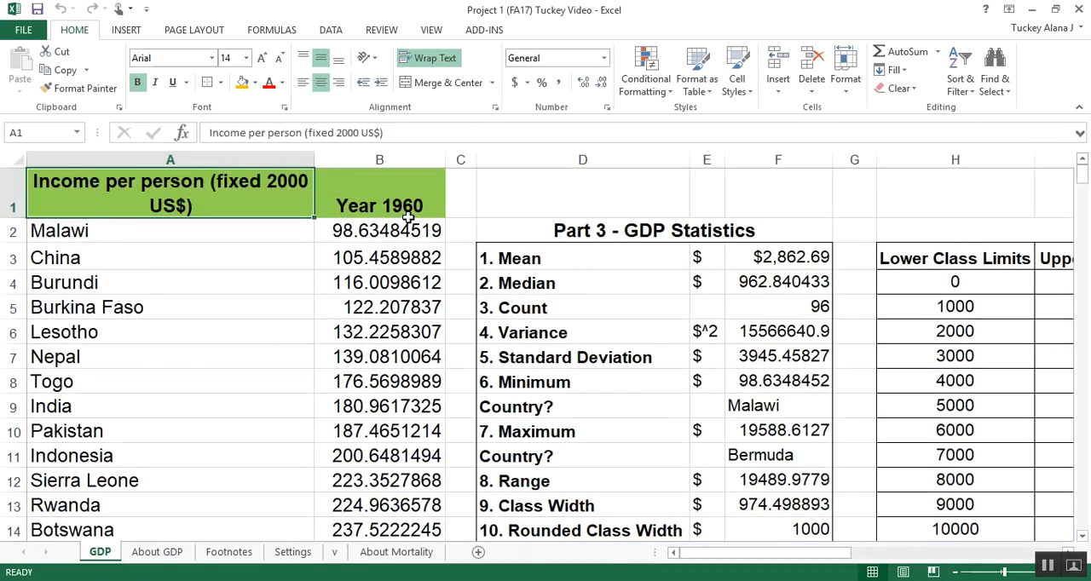
left_click(157, 552)
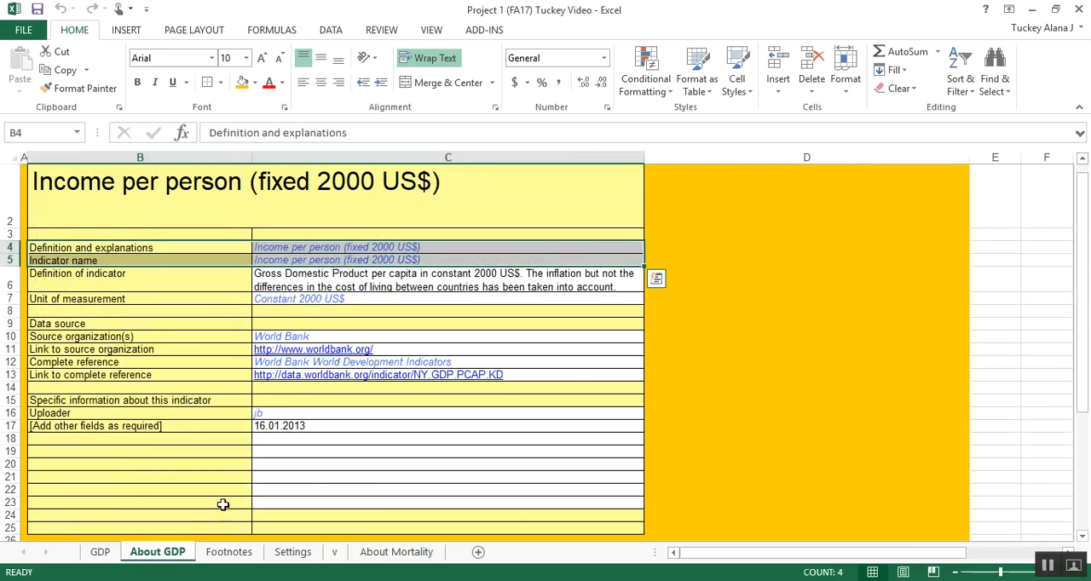
left_click(223, 552)
left_click(293, 553)
left_click(335, 552)
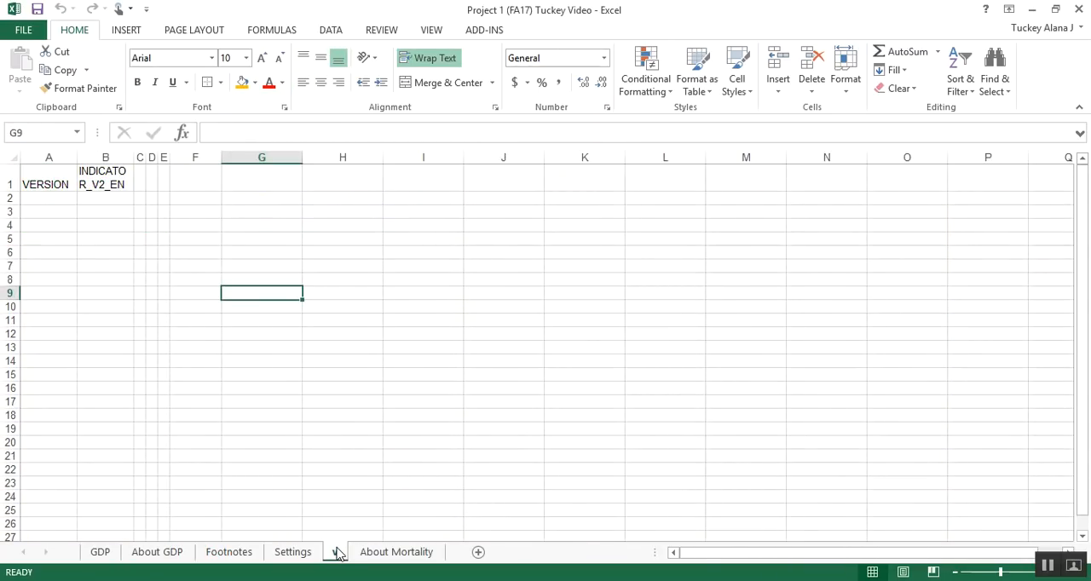
right_click(338, 554)
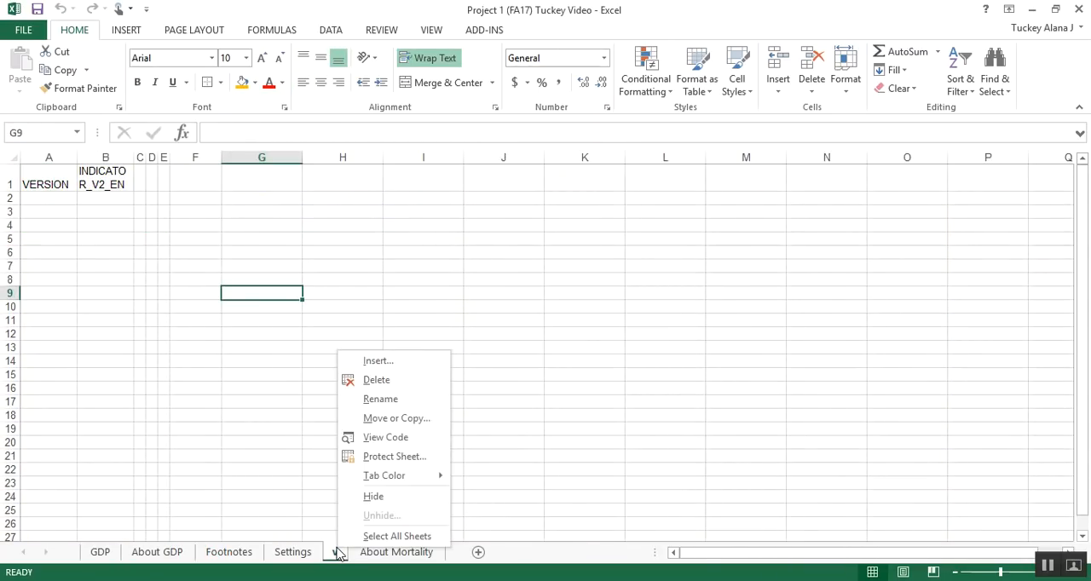
left_click(394, 381)
left_click(511, 338)
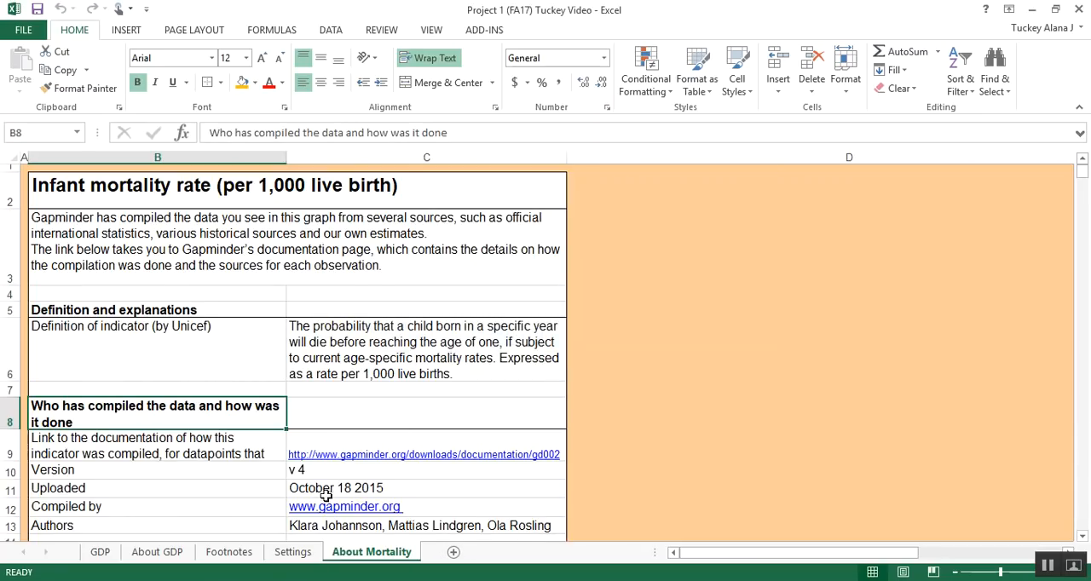
Step: Delete the Footnotes sheet from the Project 1 workbook and look over the GDP, About GDP and About Mortality sheets
left_click(249, 555)
right_click(249, 556)
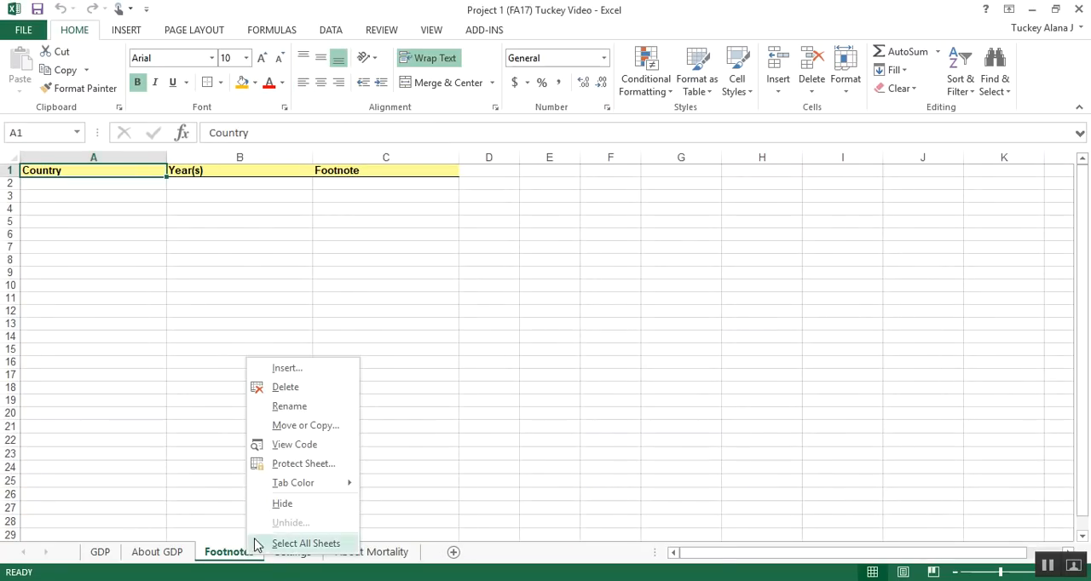
left_click(307, 388)
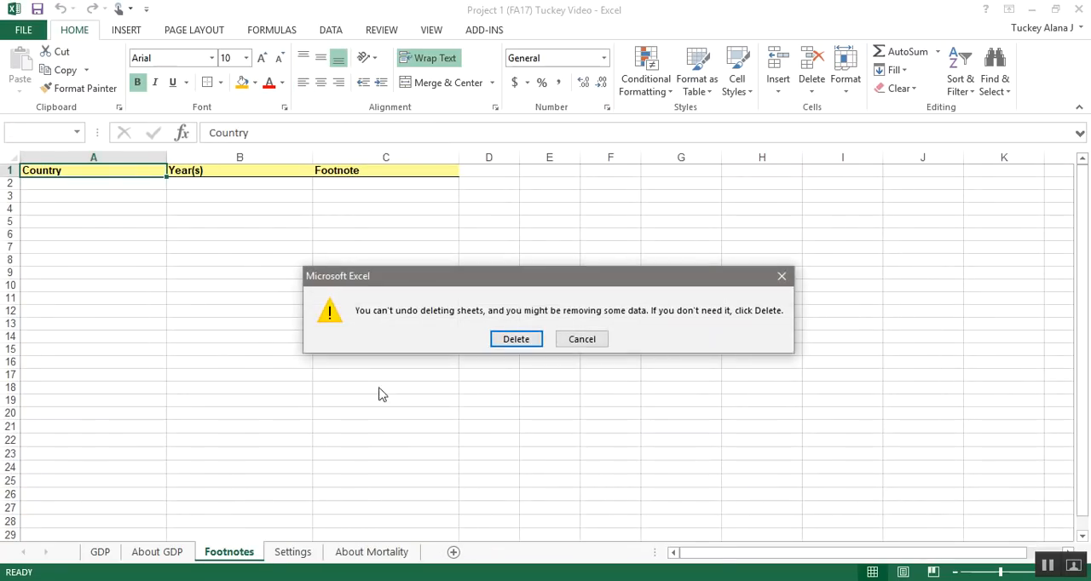
left_click(516, 338)
left_click(100, 552)
left_click(158, 552)
left_click(290, 554)
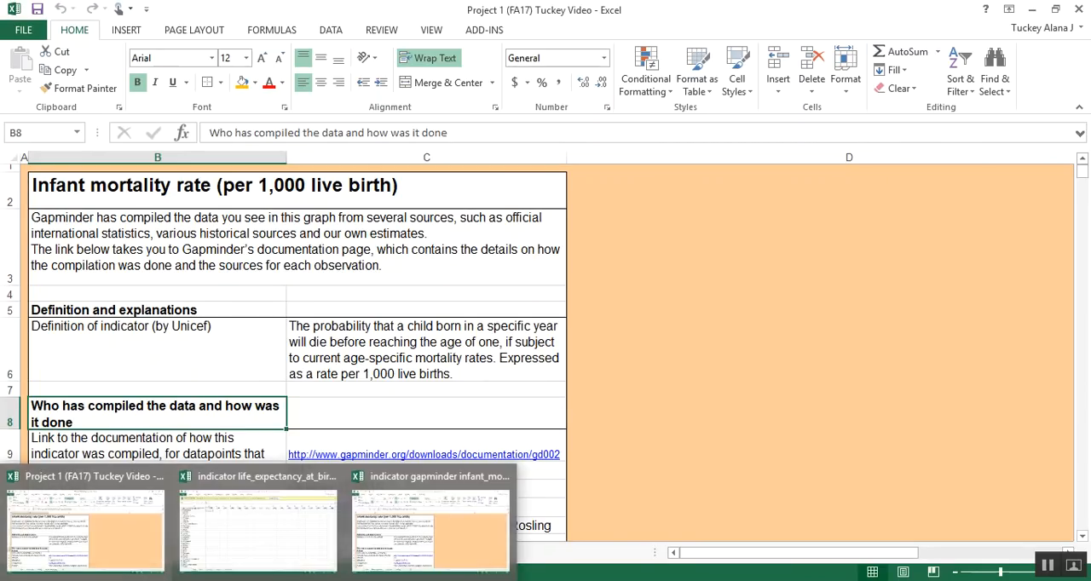
Step: Copy the entire contents of About Mortality from the infant mortality workbook and paste them into a new sheet in the Project 1 workbook
left_click(260, 524)
left_click(367, 547)
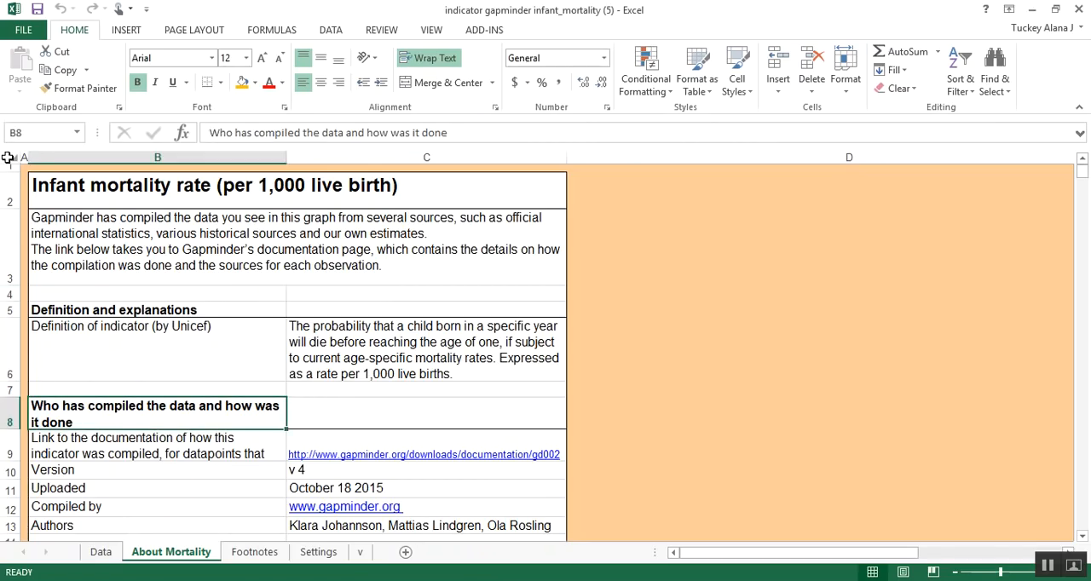
left_click(7, 157)
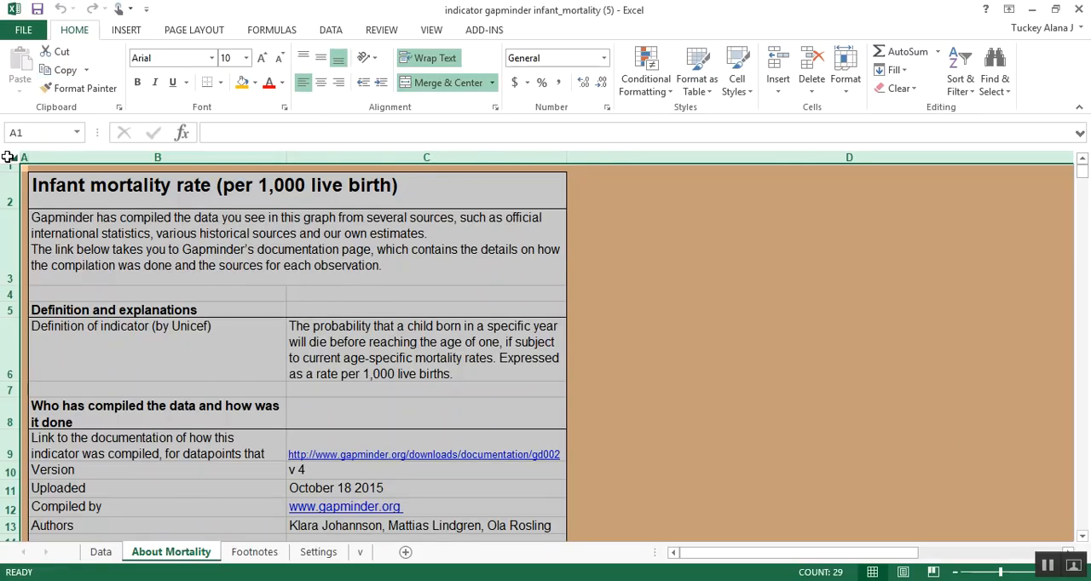
left_click(68, 72)
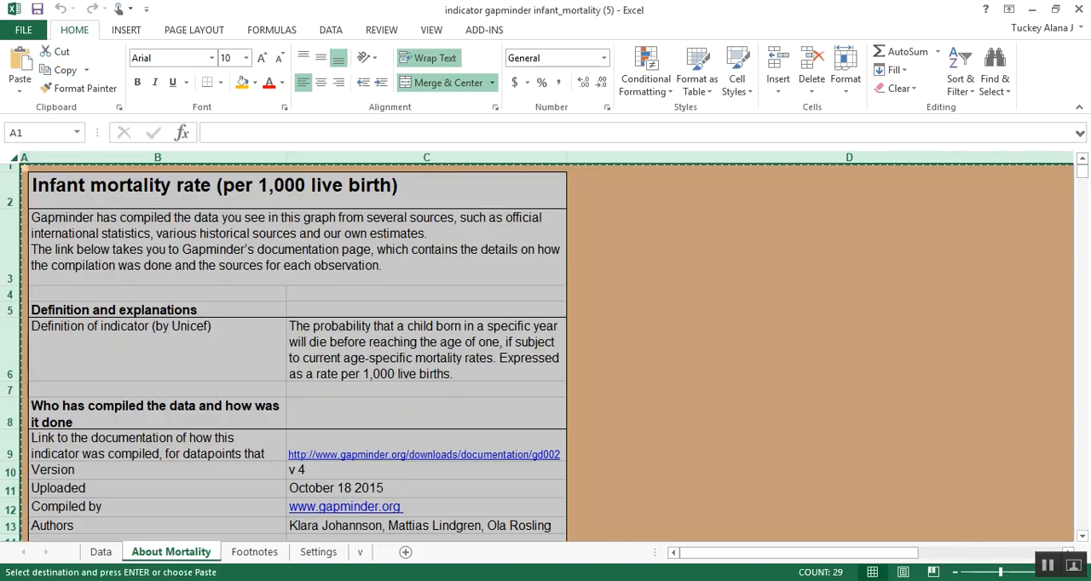
left_click(211, 579)
left_click(128, 522)
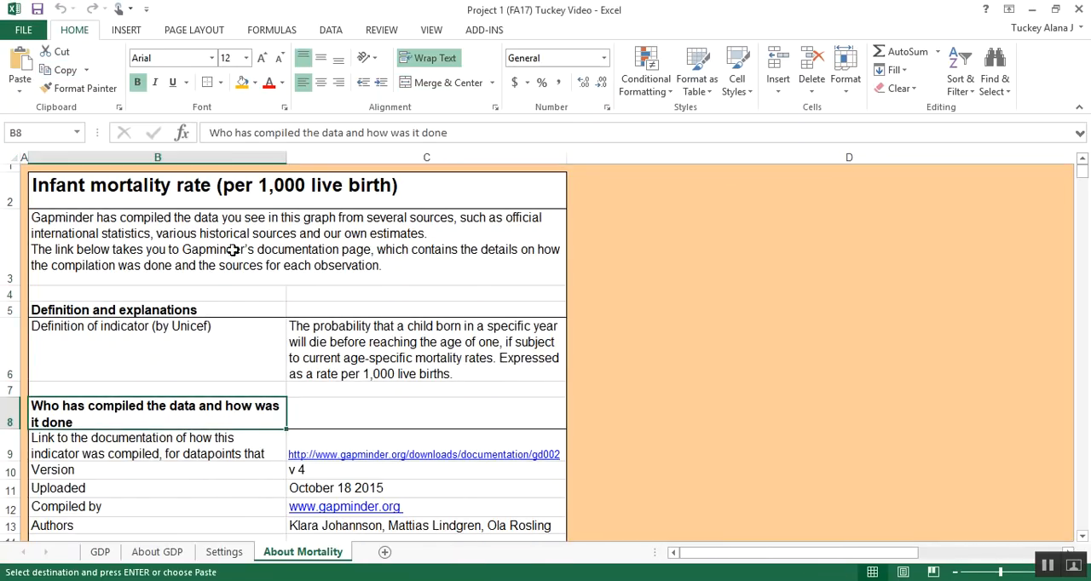
left_click(385, 554)
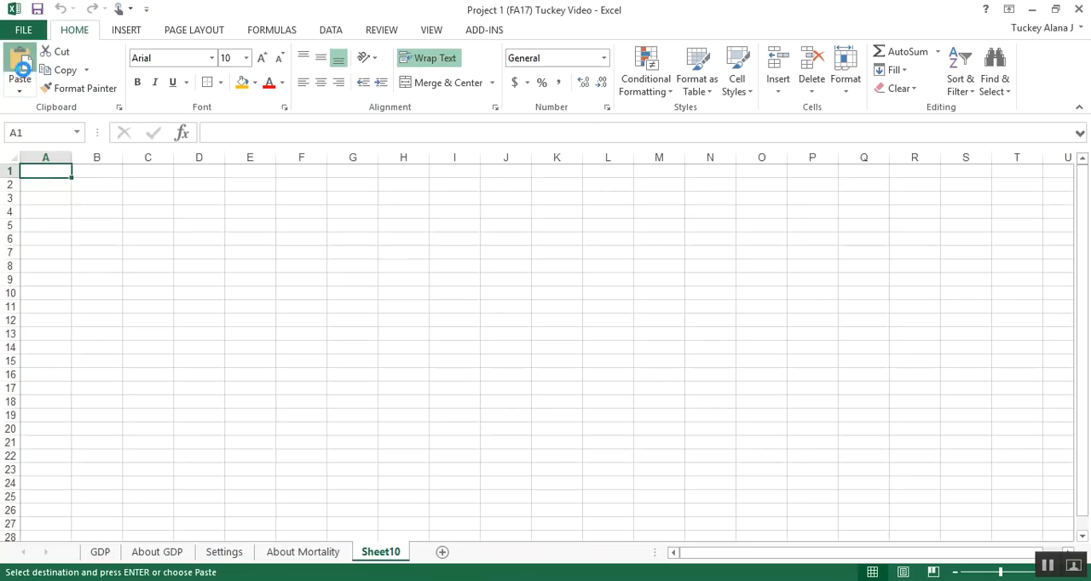
left_click(22, 69)
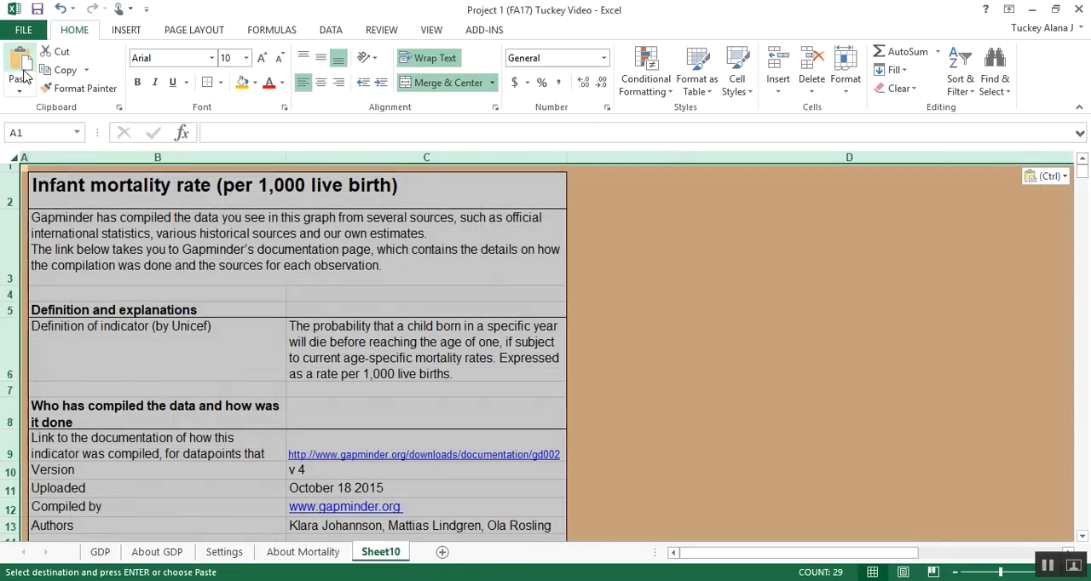
Step: Compare the pasted sheet with the About Mortality sheet and delete the pasted duplicate
left_click(305, 558)
left_click(384, 554)
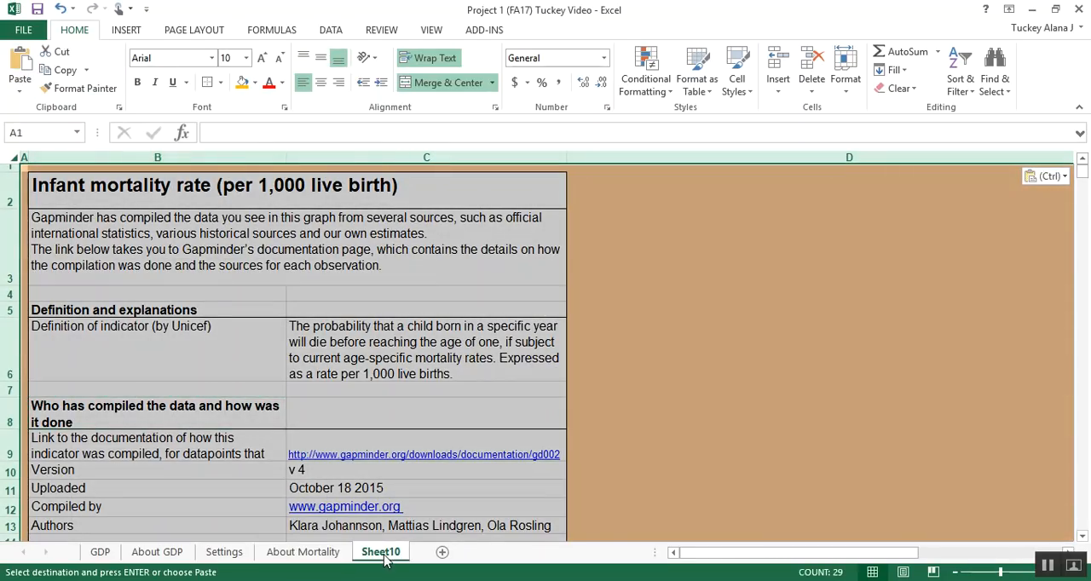
left_click(319, 325)
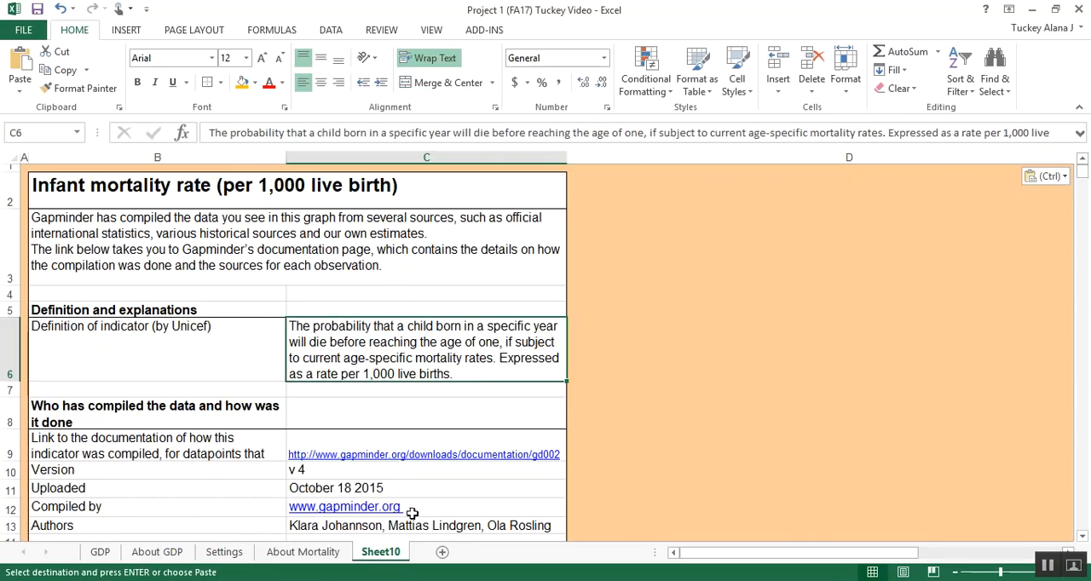
right_click(395, 555)
left_click(439, 388)
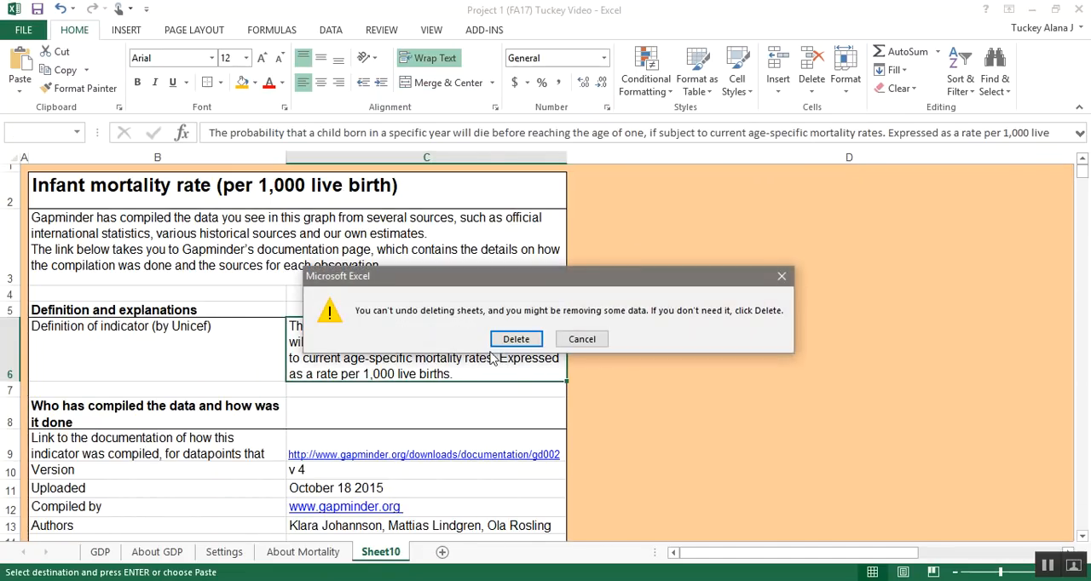
left_click(515, 339)
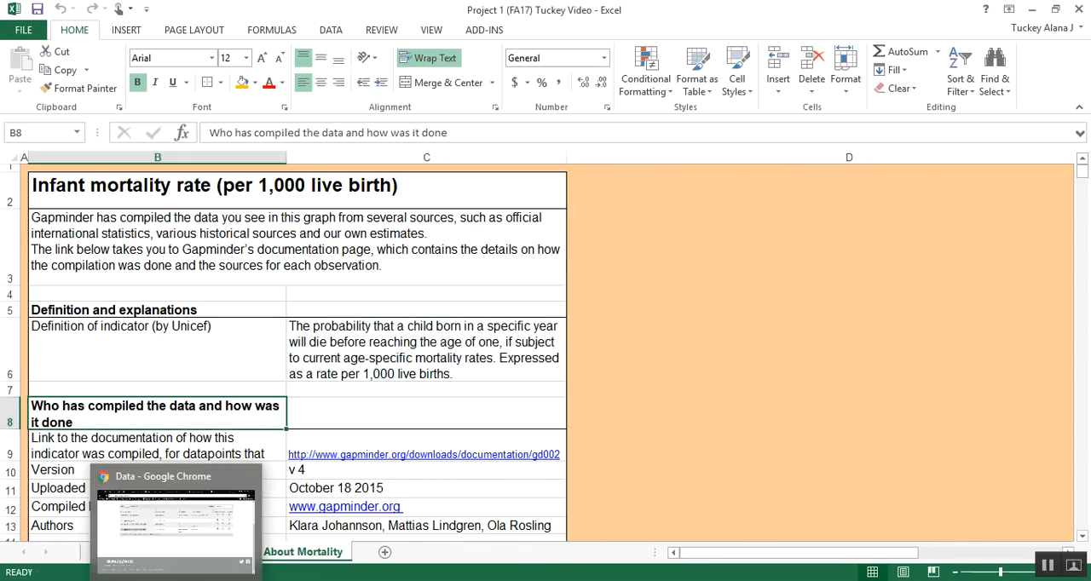
Step: Switch to the downloaded life expectancy workbook and enable editing for it
mouse_move(213, 573)
left_click(261, 546)
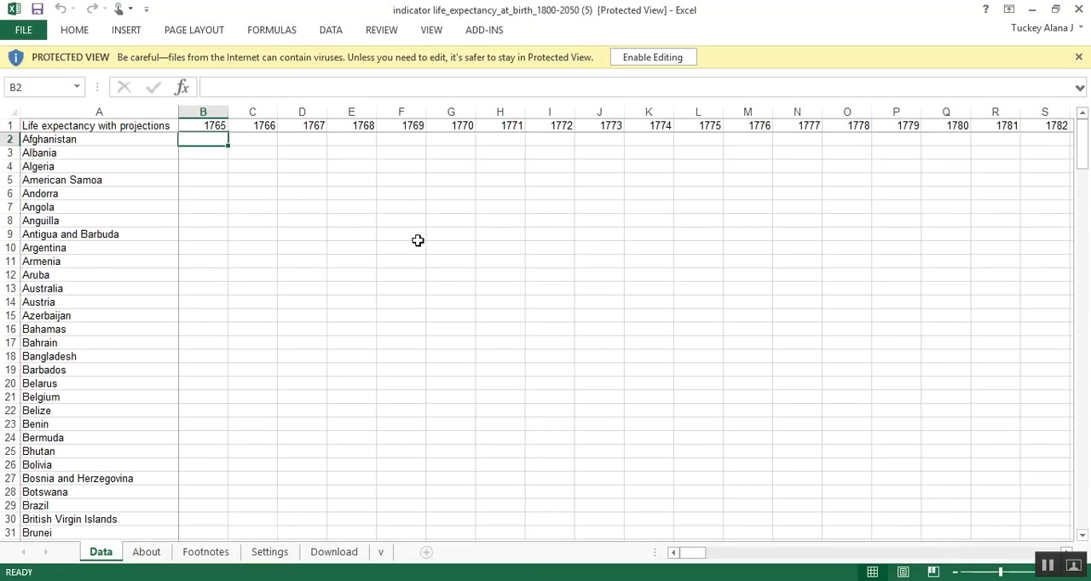
left_click(654, 56)
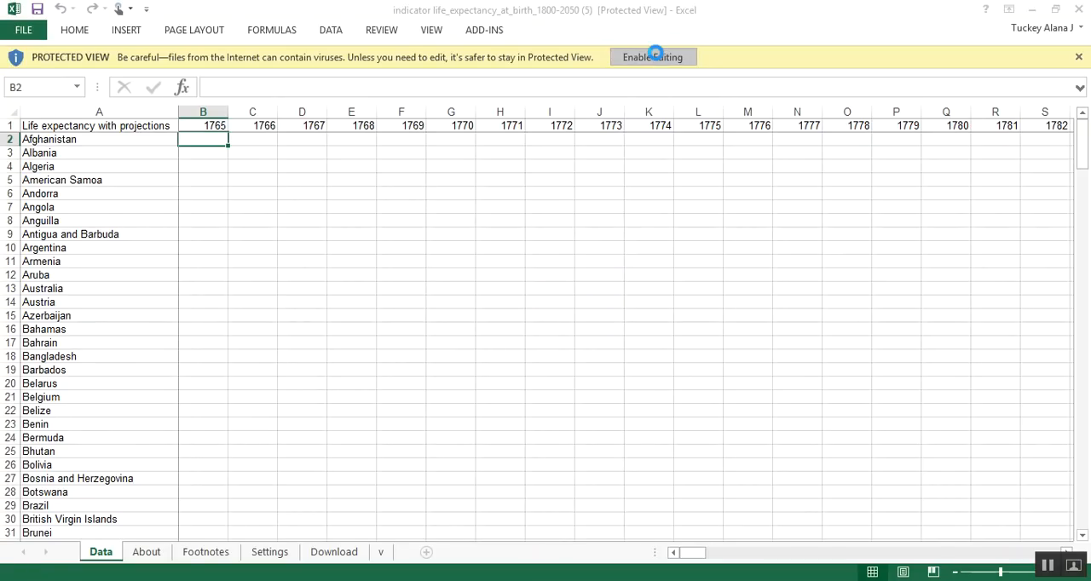
Step: Rename the About sheet of the life expectancy workbook as "About Life Expectancy"
left_click(146, 553)
double_click(147, 552)
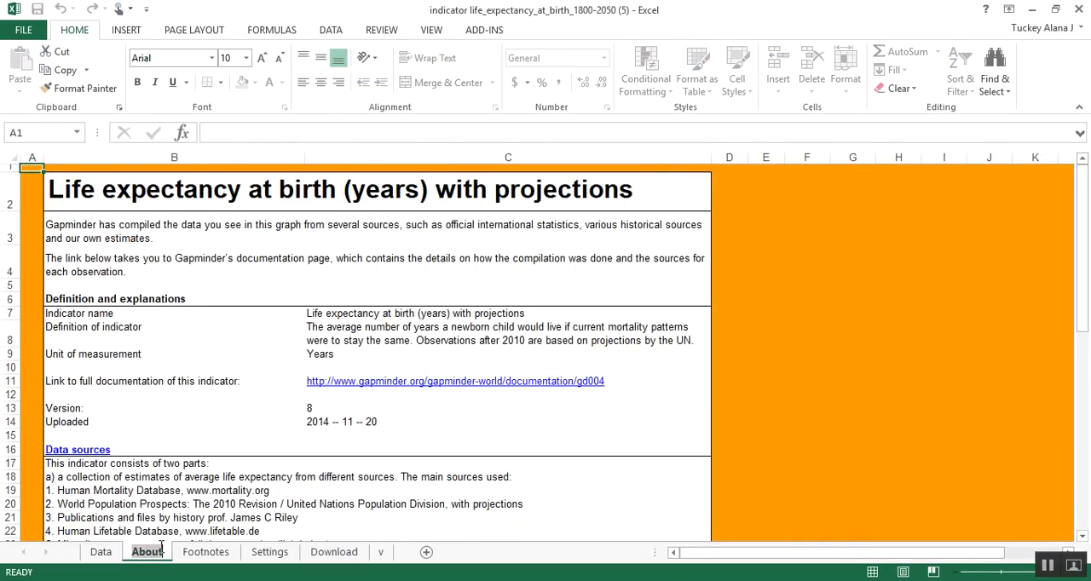
key("End")
type("Life ")
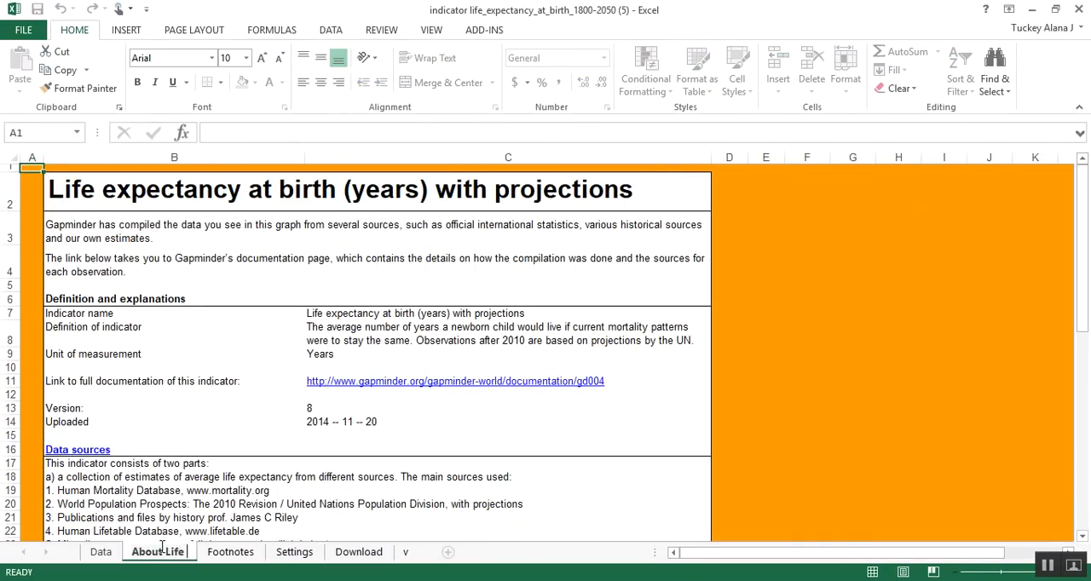
type("Expectancy")
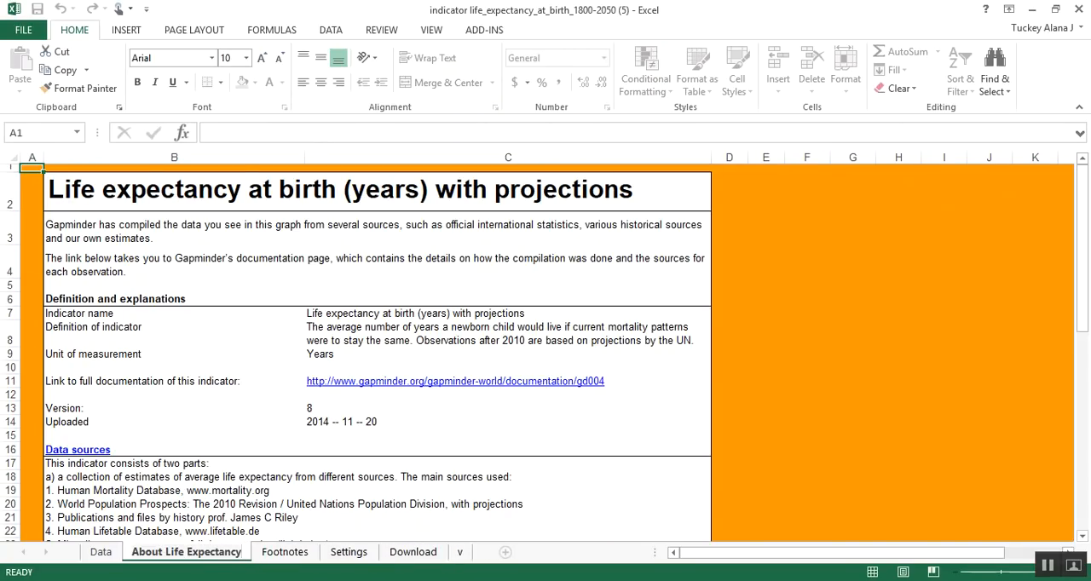
left_click(296, 365)
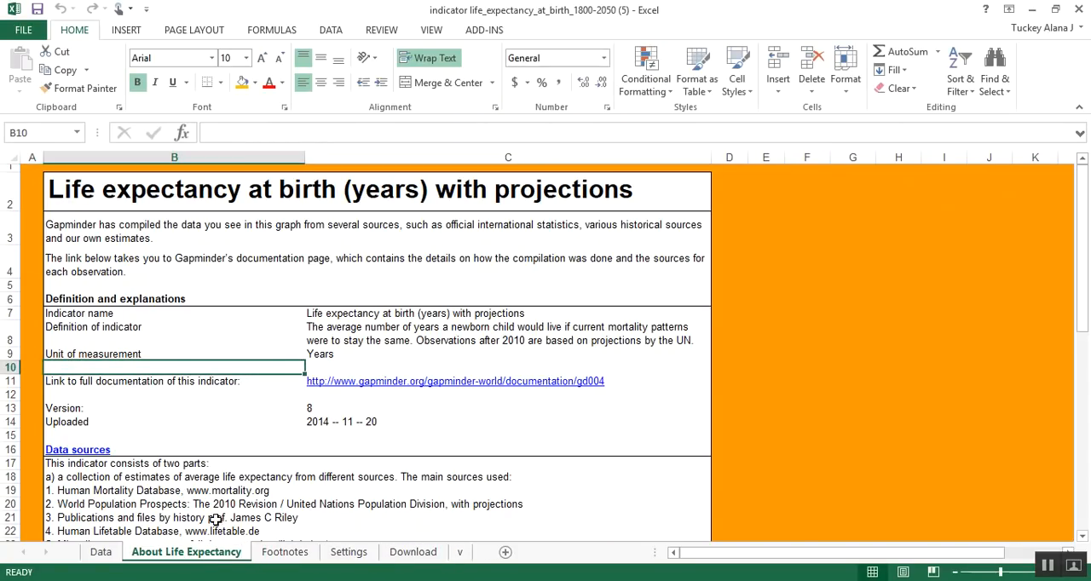
Step: Copy the About Life Expectancy sheet to the end of the Project 1 (FA17) workbook, keeping the original sheet in place
right_click(217, 555)
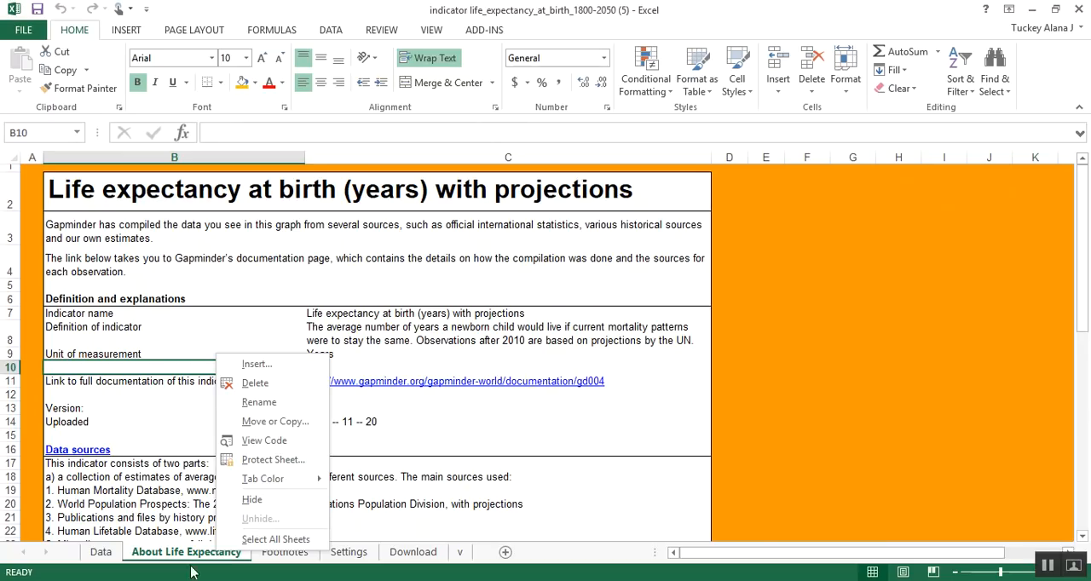
left_click(283, 421)
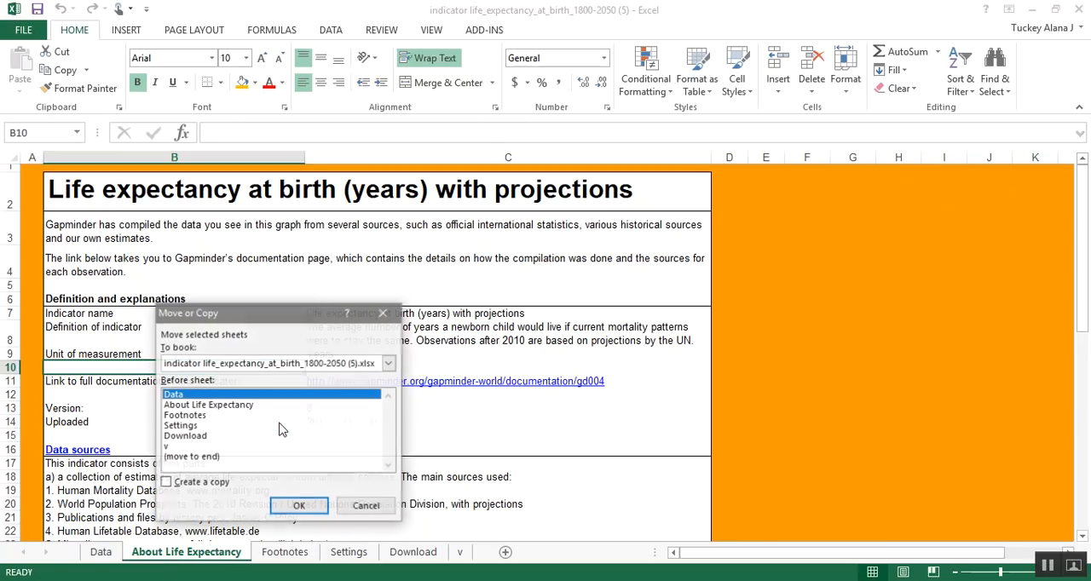
left_click(302, 365)
left_click(285, 386)
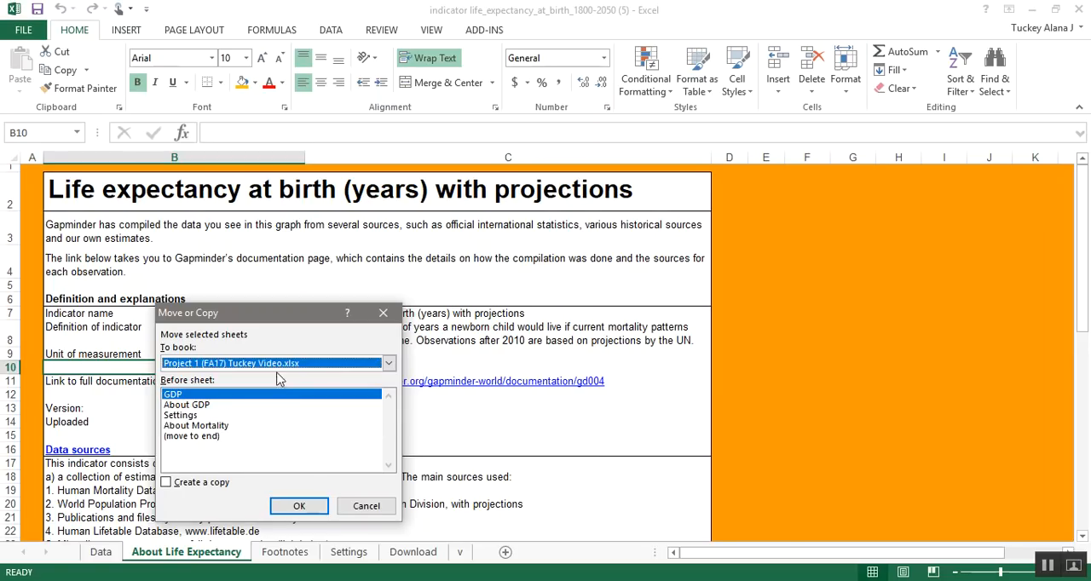
left_click(197, 484)
left_click(209, 436)
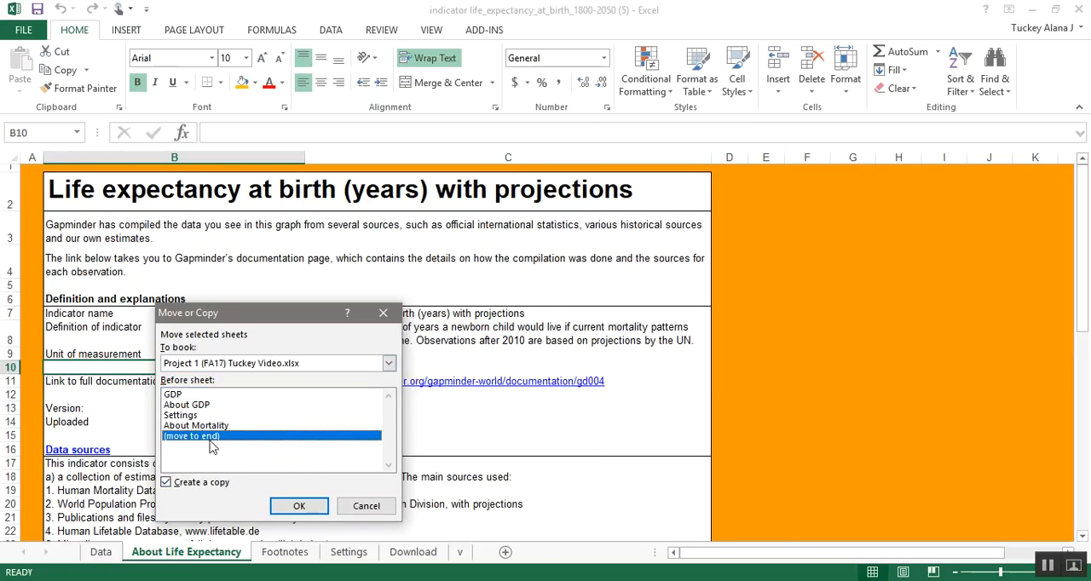
left_click(299, 507)
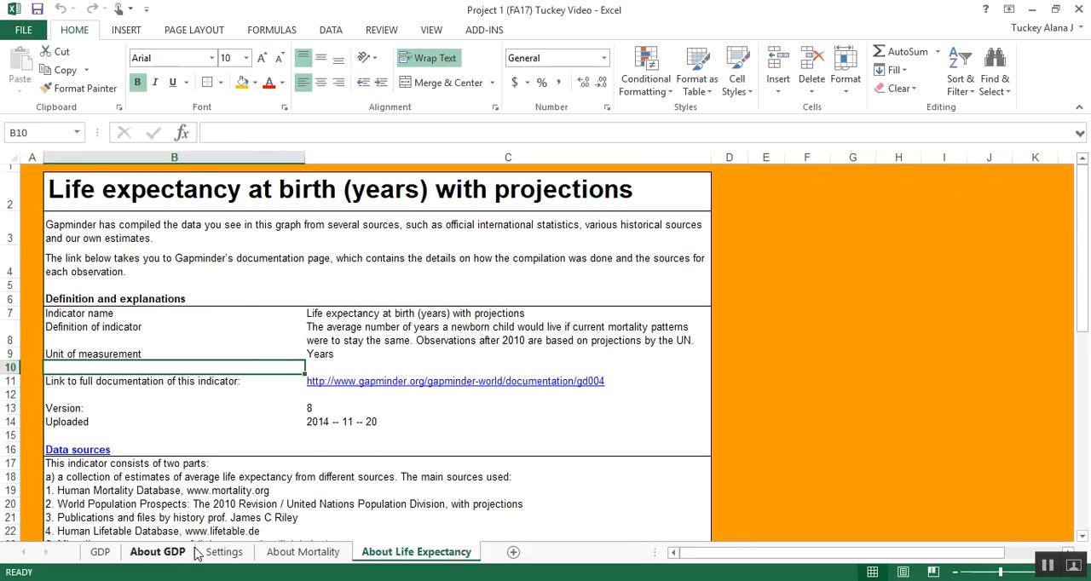
Step: Review the definitions and data sources on the About GDP, About Mortality and About Life Expectancy sheets
left_click(158, 552)
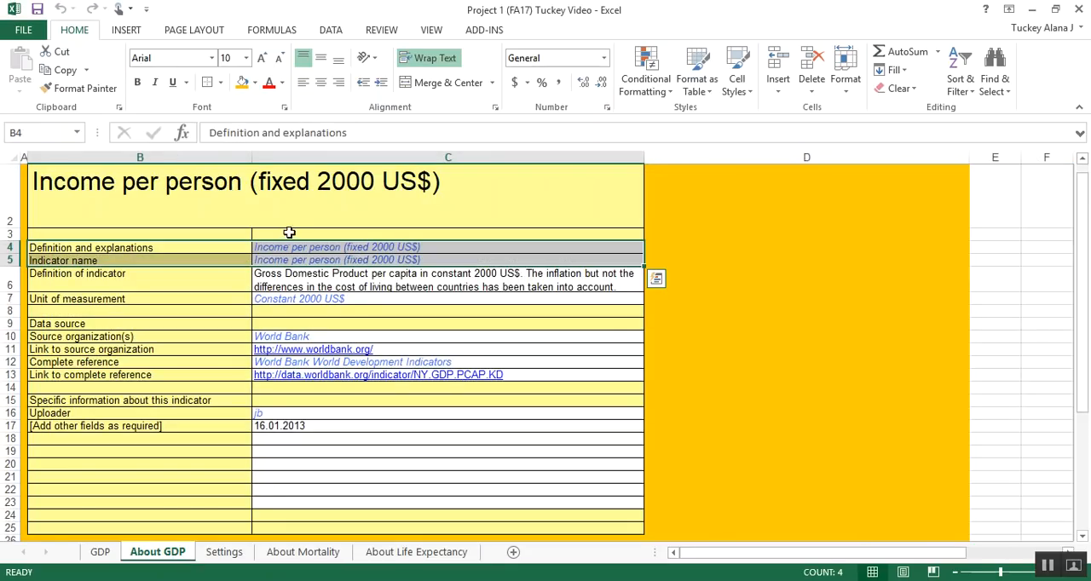
left_click(179, 248)
left_click_drag(197, 260, 295, 440)
left_click(303, 552)
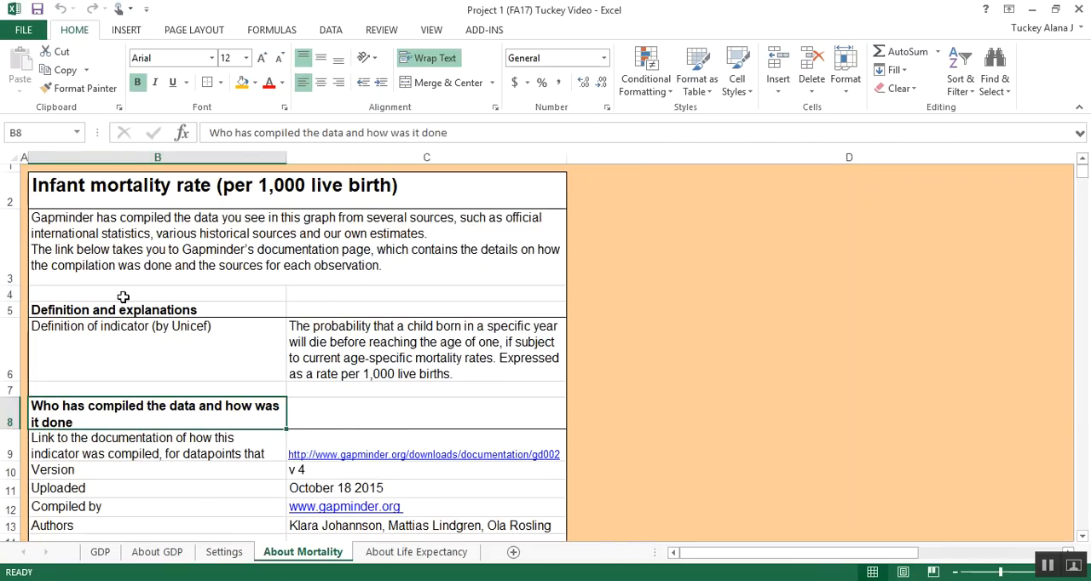
scroll(141, 300, "down", 3)
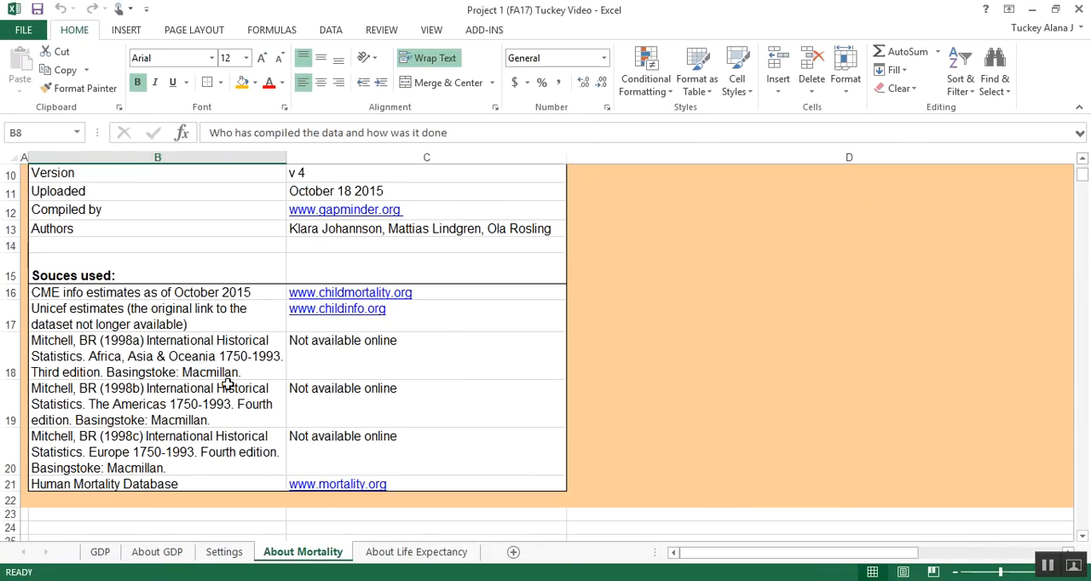
left_click(424, 554)
scroll(238, 317, "down", 2)
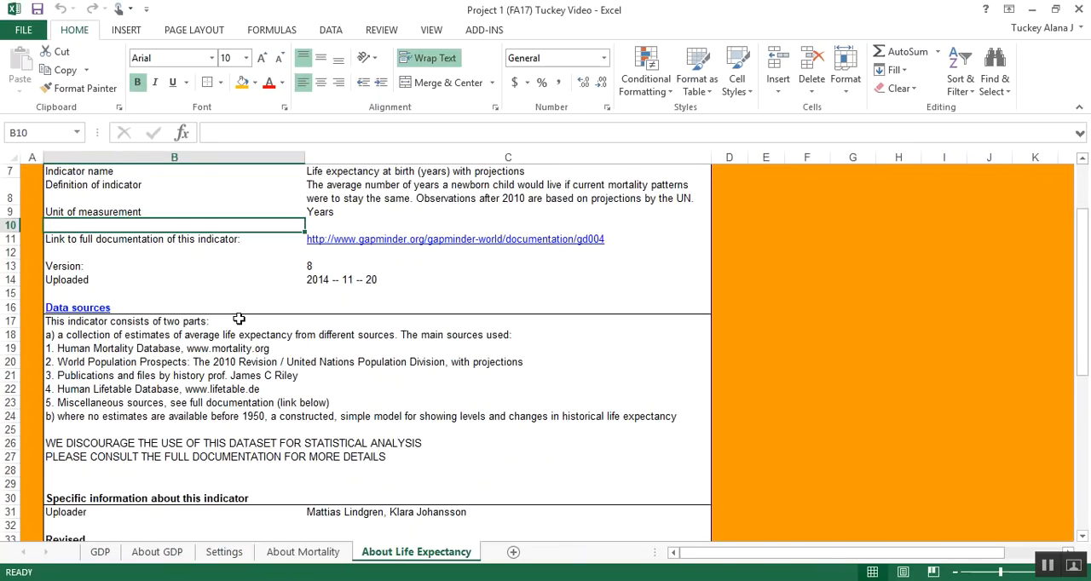
scroll(238, 319, "up", 2)
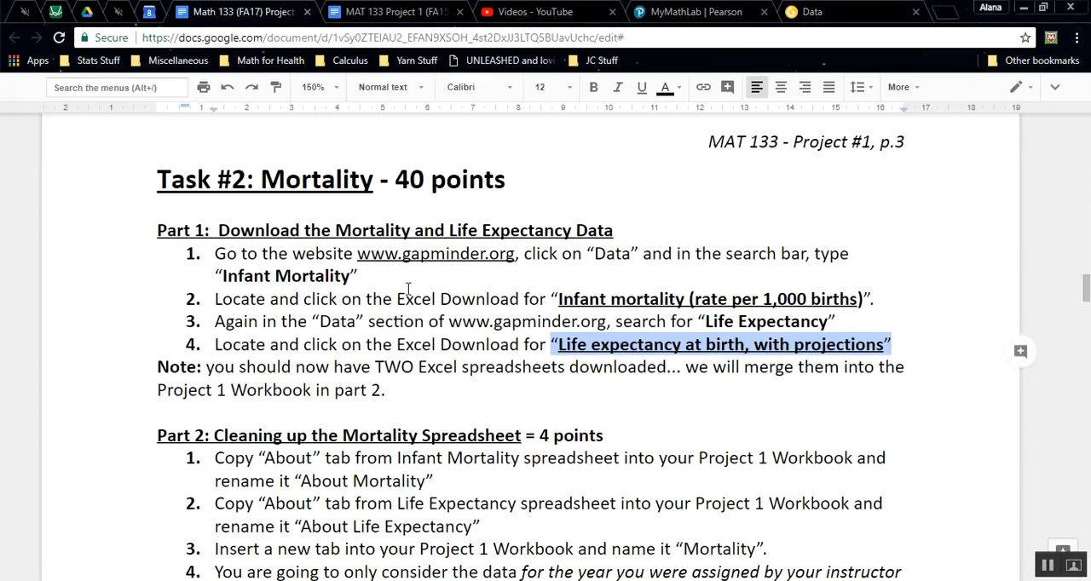
Step: In the project instructions in Chrome, highlight steps 1 and 2 of Part 2 about copying the About tabs
scroll(246, 251, "down", 3)
left_click_drag(216, 297, 509, 361)
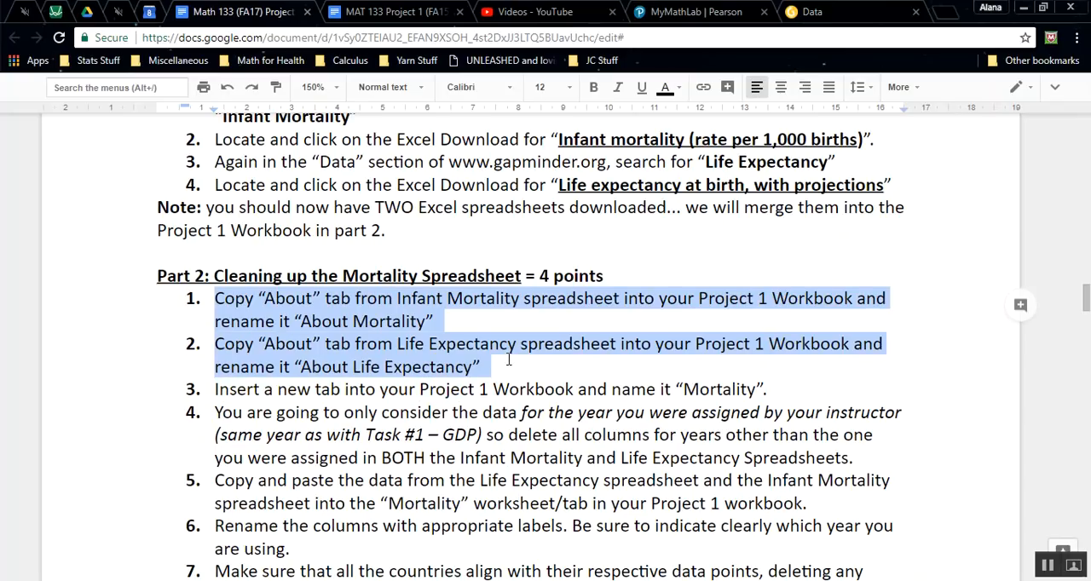
Step: Highlight step 3 of Part 2 in the instructions, and insert a blank worksheet before About Mortality in the Project 1 (FA17) workbook
scroll(509, 361, "down", 3)
left_click_drag(247, 230, 813, 230)
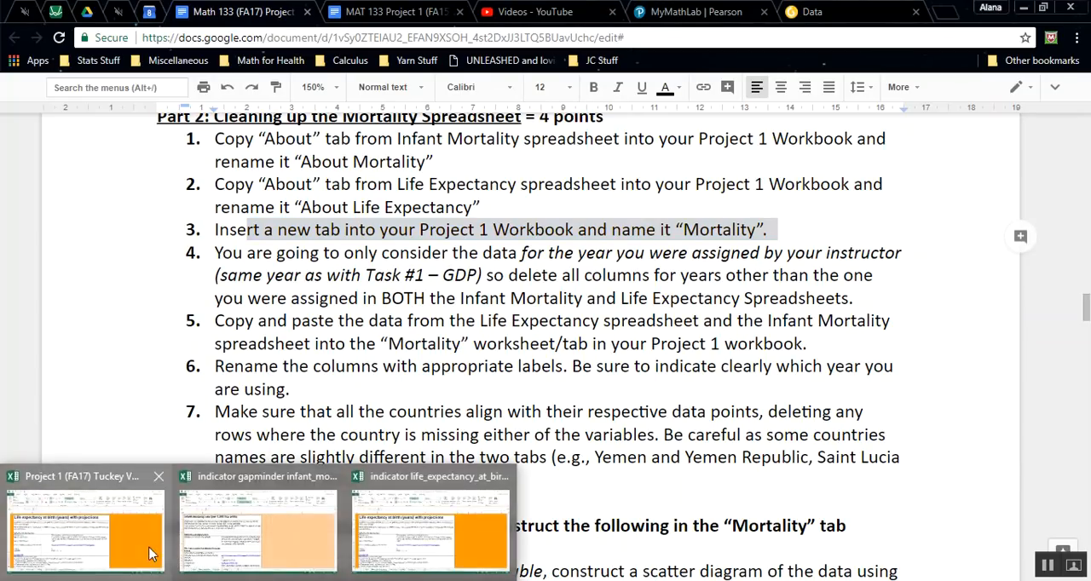
left_click(94, 512)
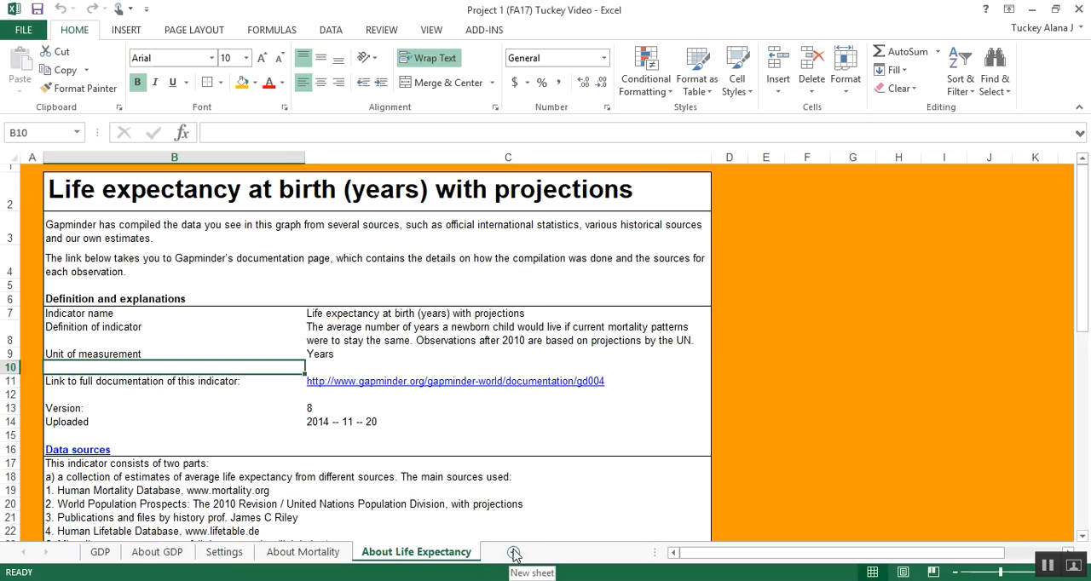
right_click(323, 556)
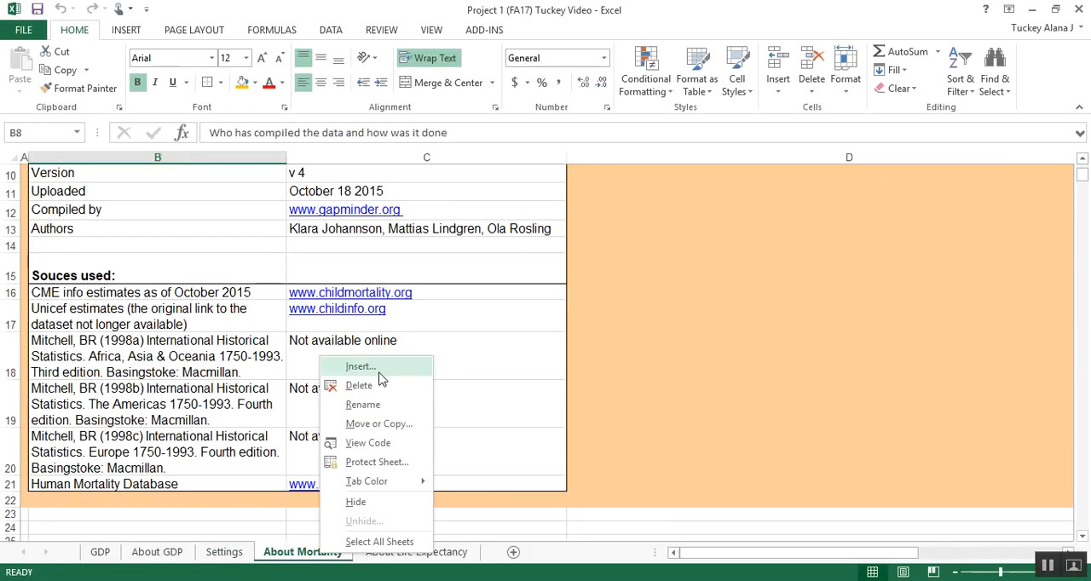
left_click(380, 374)
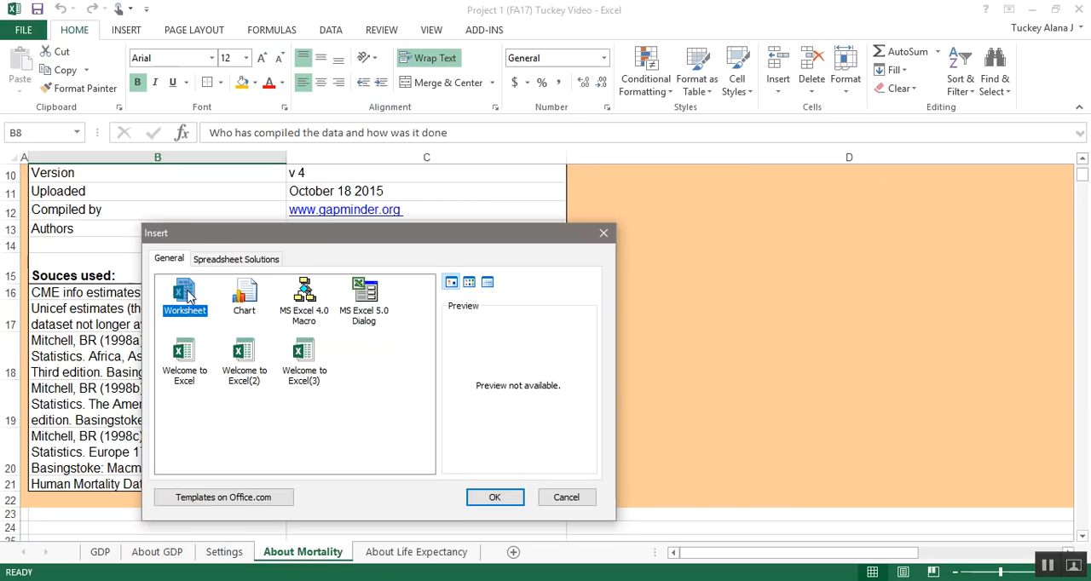
left_click(497, 498)
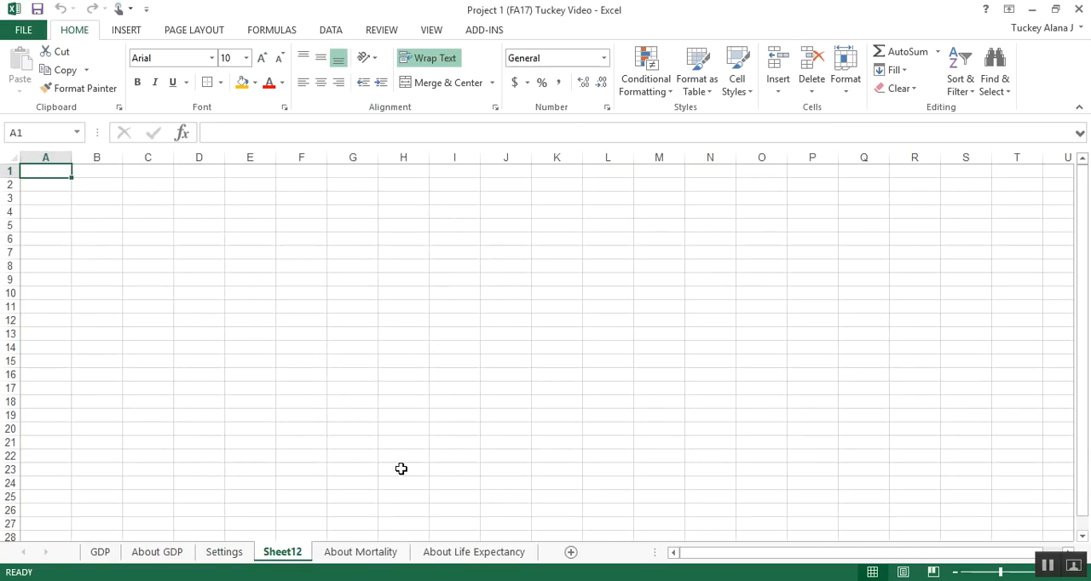
Step: Add one more blank worksheet after Sheet12 and delete that extra sheet again
left_click(571, 553)
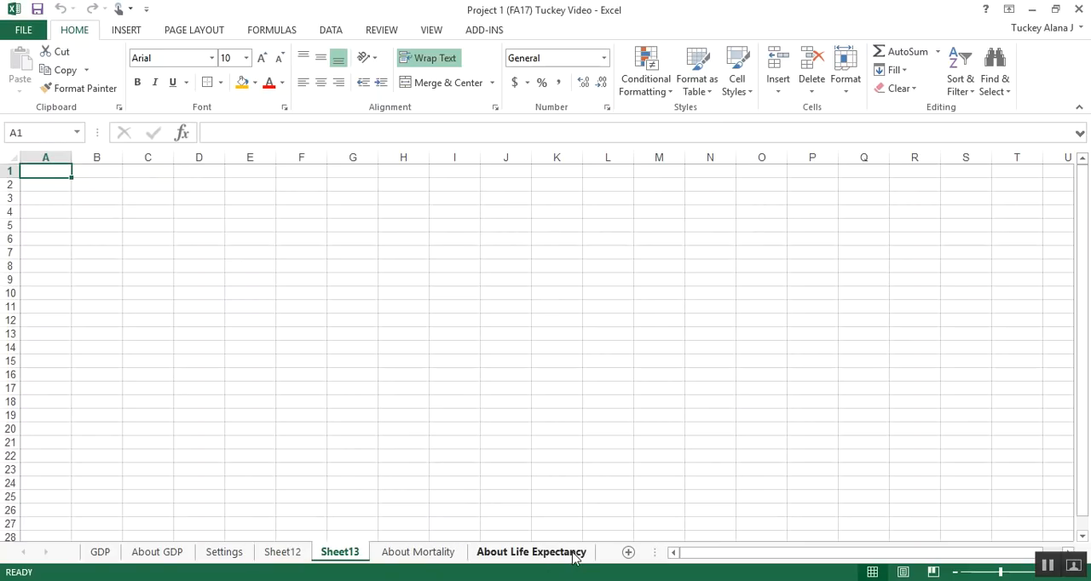
right_click(349, 559)
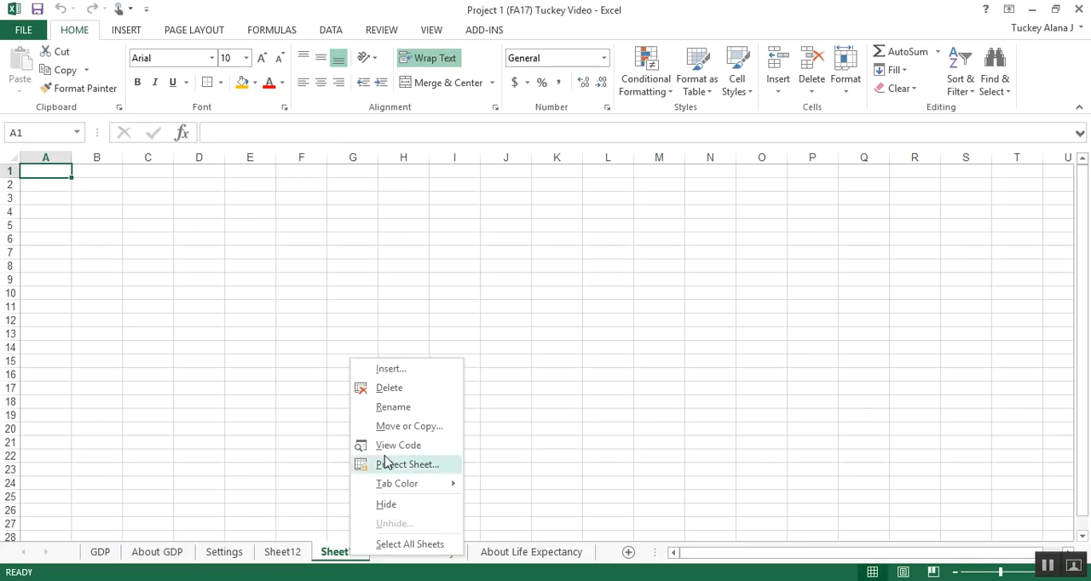
left_click(388, 388)
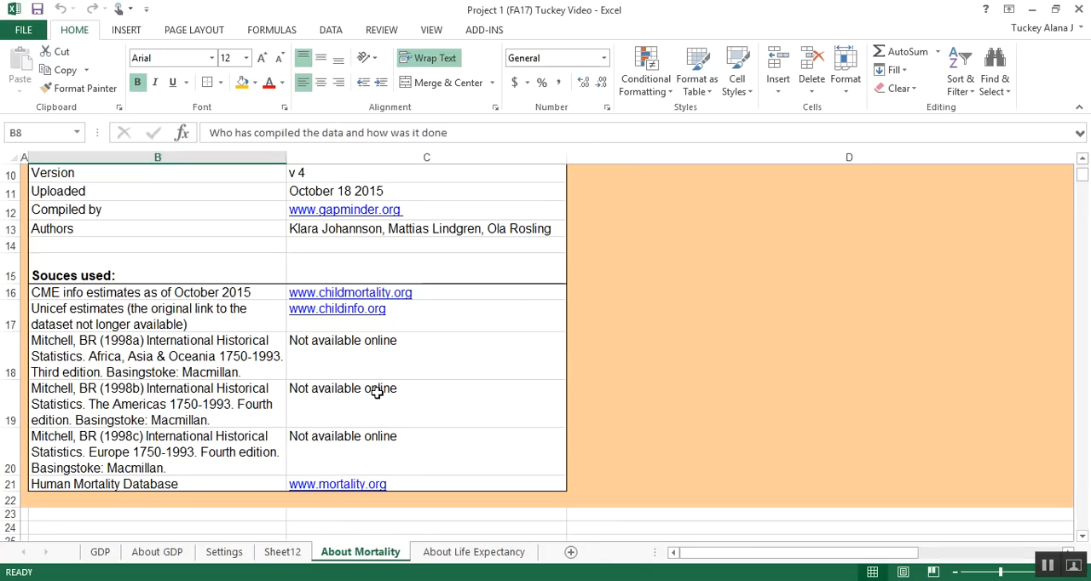
Step: Rename the blank Sheet12 worksheet as "Mortality"
left_click(290, 552)
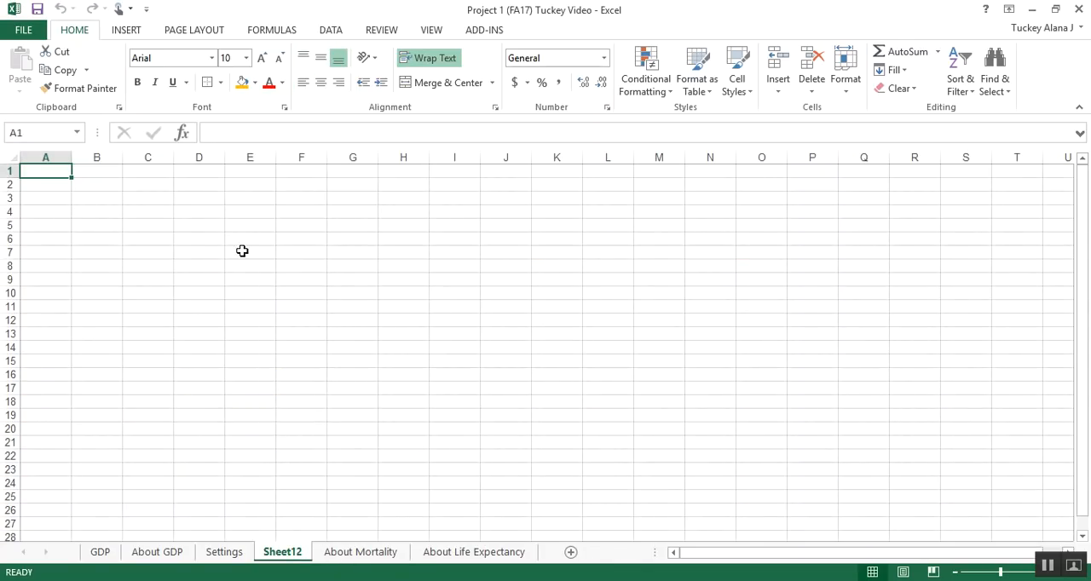
double_click(286, 554)
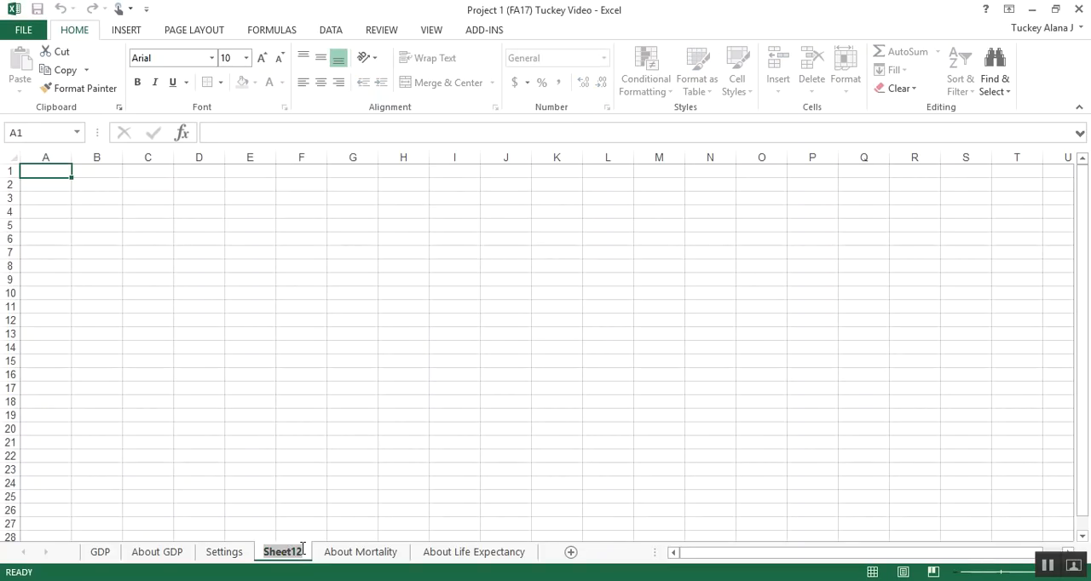
key("BackSpace")
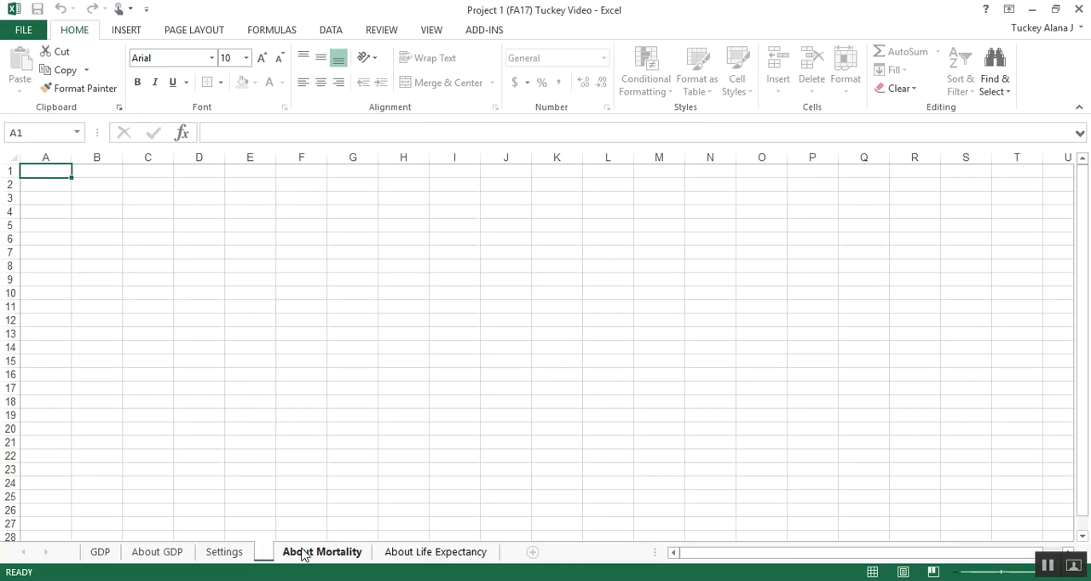
type("Mortality")
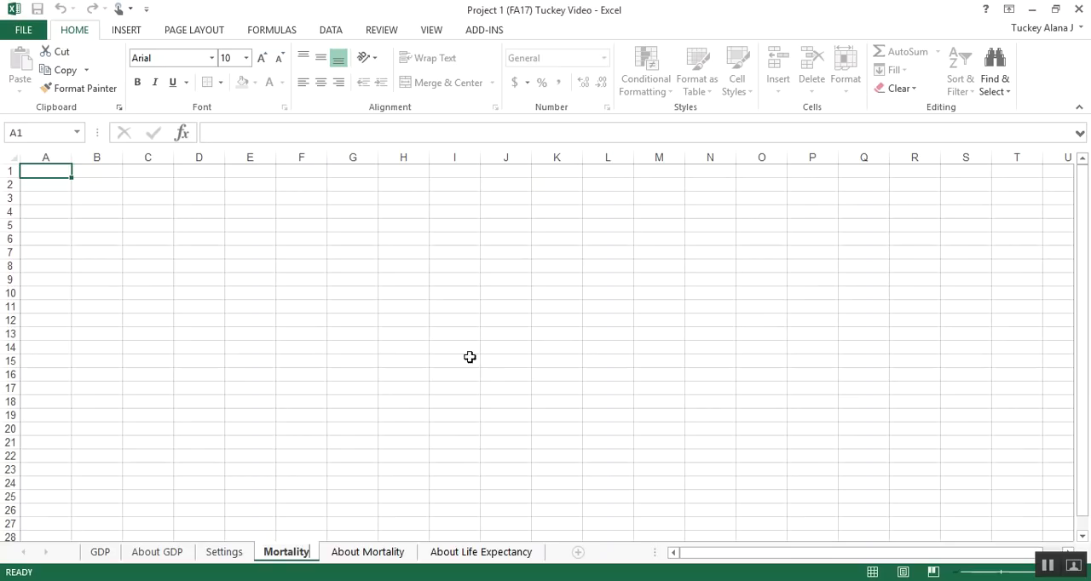
left_click(188, 333)
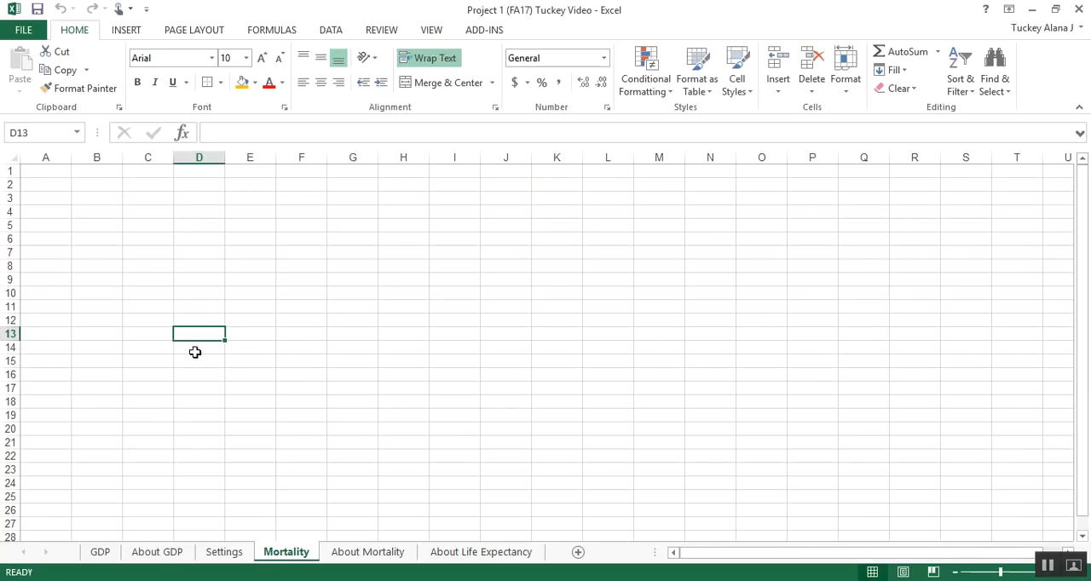
Step: Add the assigned year to the Mortality sheet's name so that it reads "Mortality 1960"
double_click(301, 556)
left_click(310, 553)
type("1960")
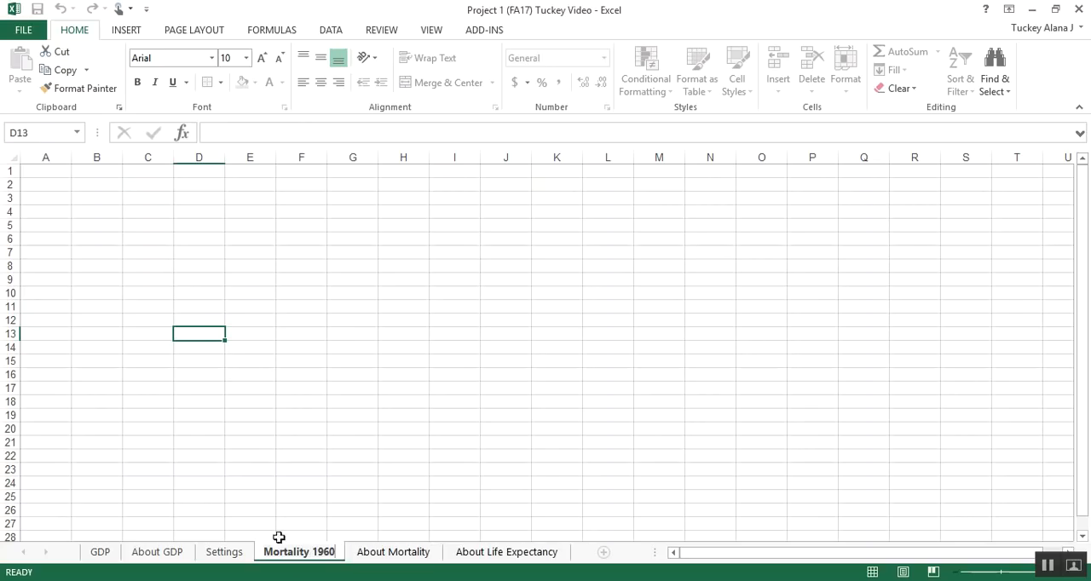
left_click(267, 470)
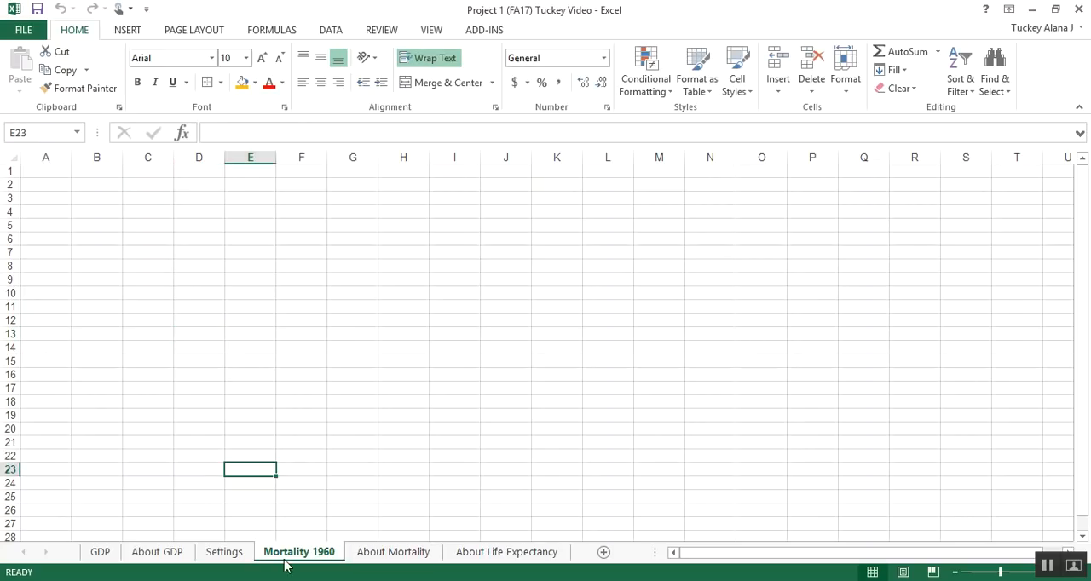
Step: Rename the GDP sheet as "GDP 1960"
left_click(101, 555)
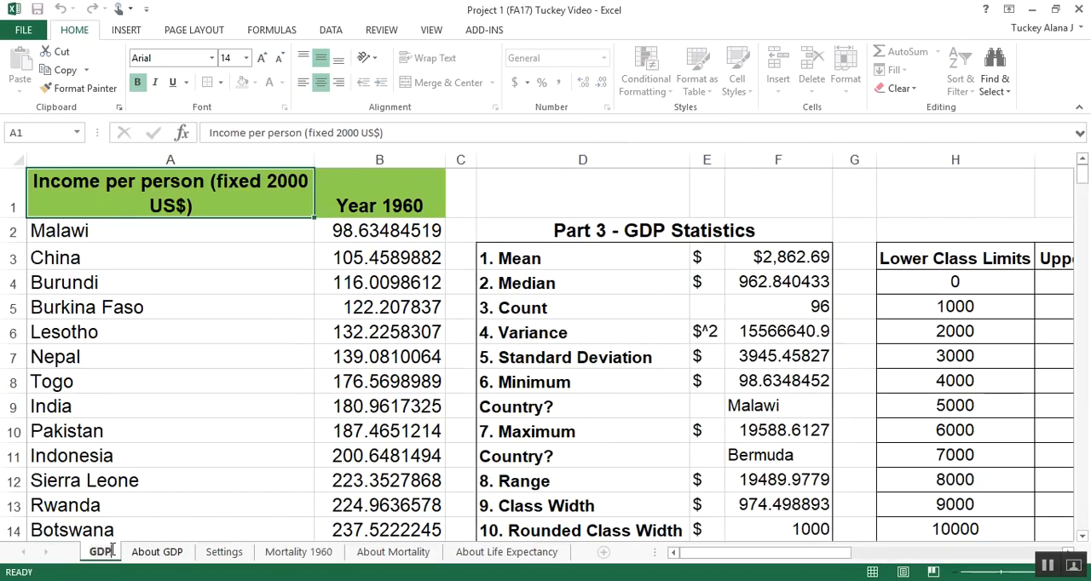
type("1960")
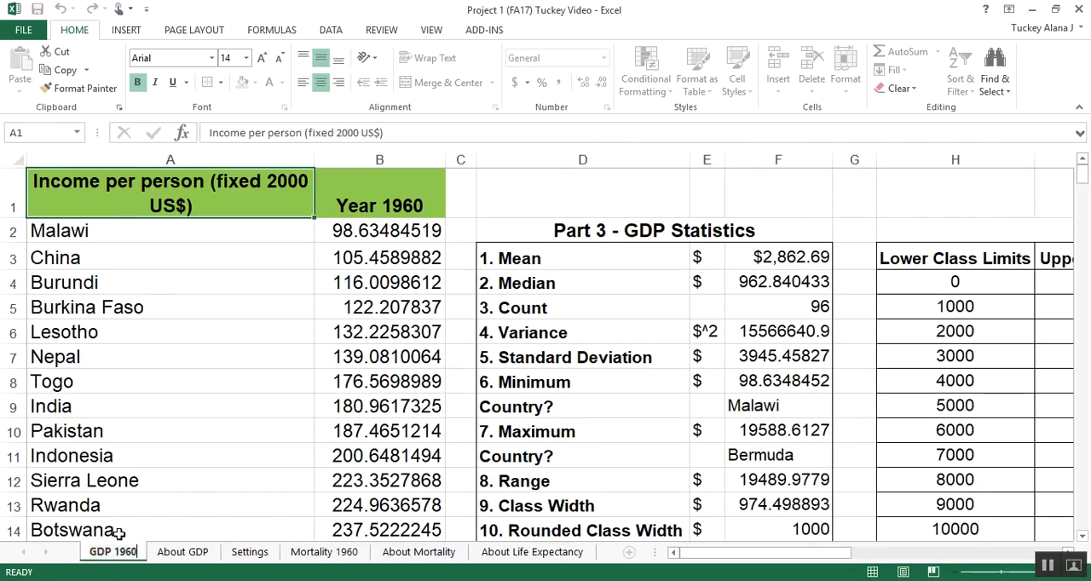
left_click(170, 459)
Step: Check the empty Mortality 1960 sheet, and switch to the Data sheet of the infant mortality workbook
left_click(324, 556)
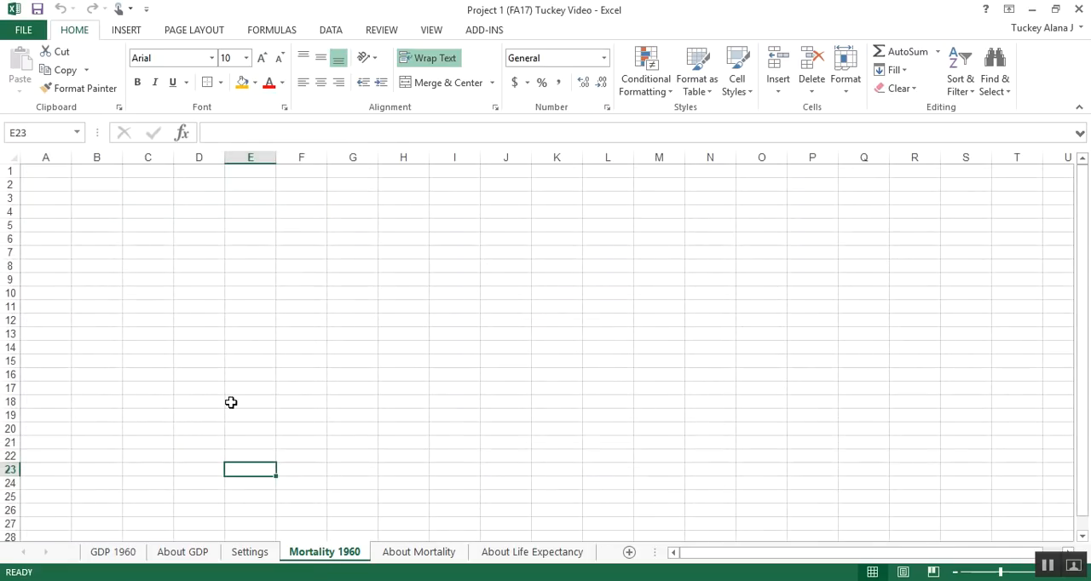
left_click_drag(56, 170, 259, 501)
mouse_move(258, 580)
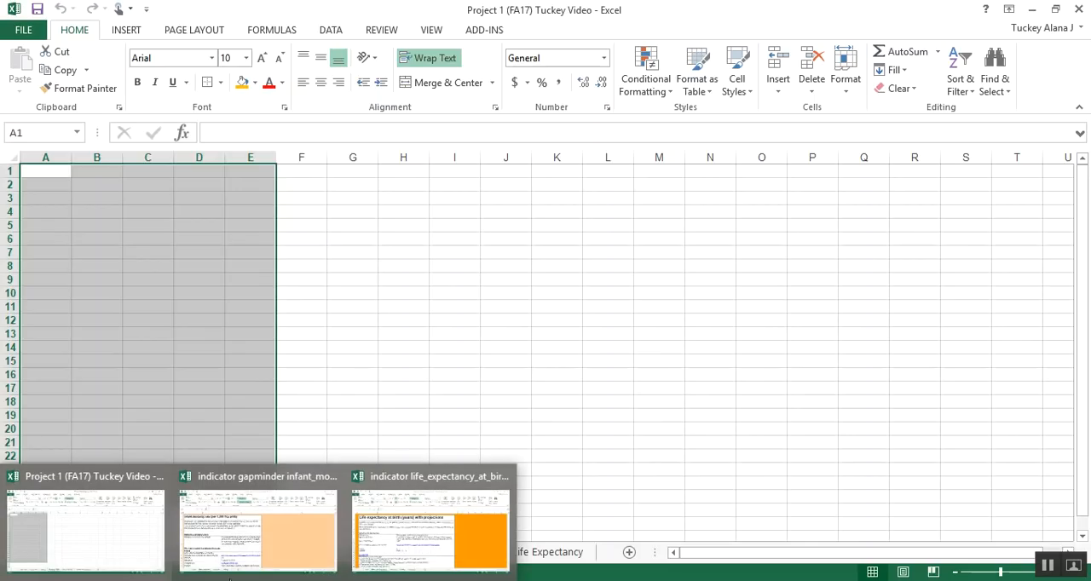
left_click(290, 535)
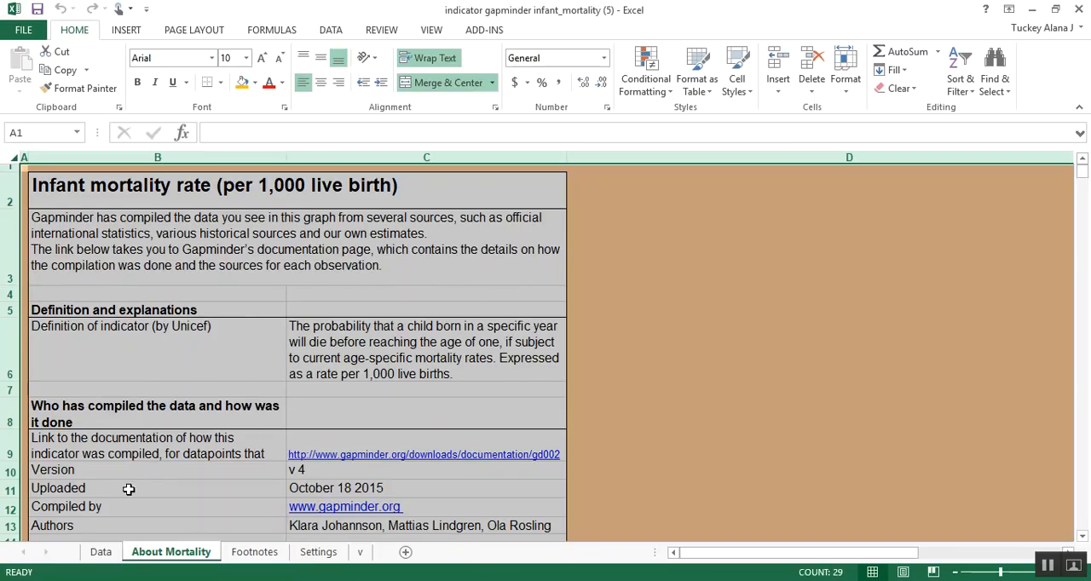
left_click(686, 311)
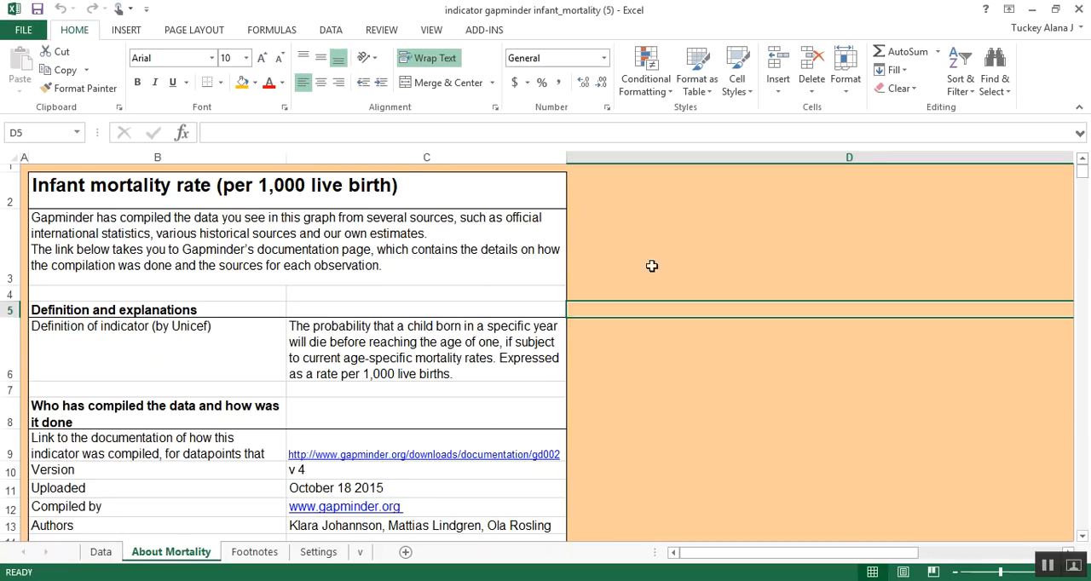
left_click(102, 554)
left_click(265, 266)
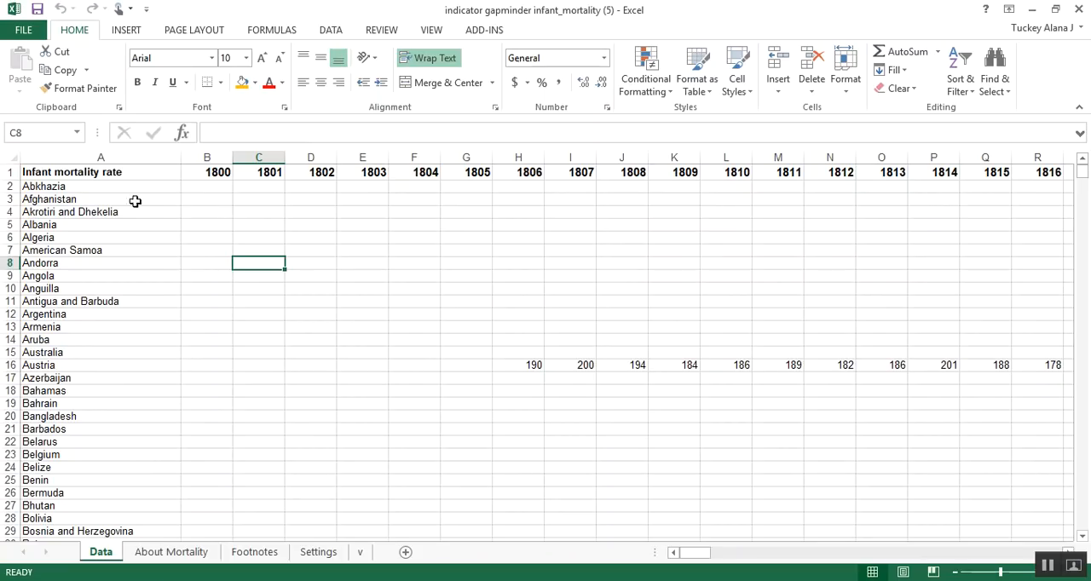
Step: Copy the entire country column A, headed "Infant mortality rate", from the Data sheet
left_click(109, 151)
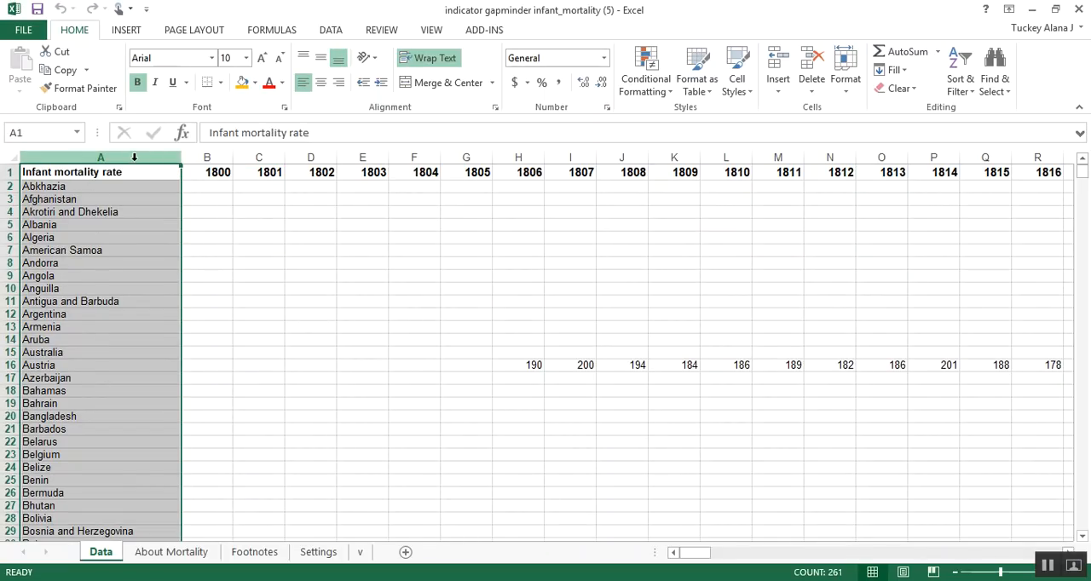
left_click_drag(136, 174, 111, 505)
left_click(390, 321)
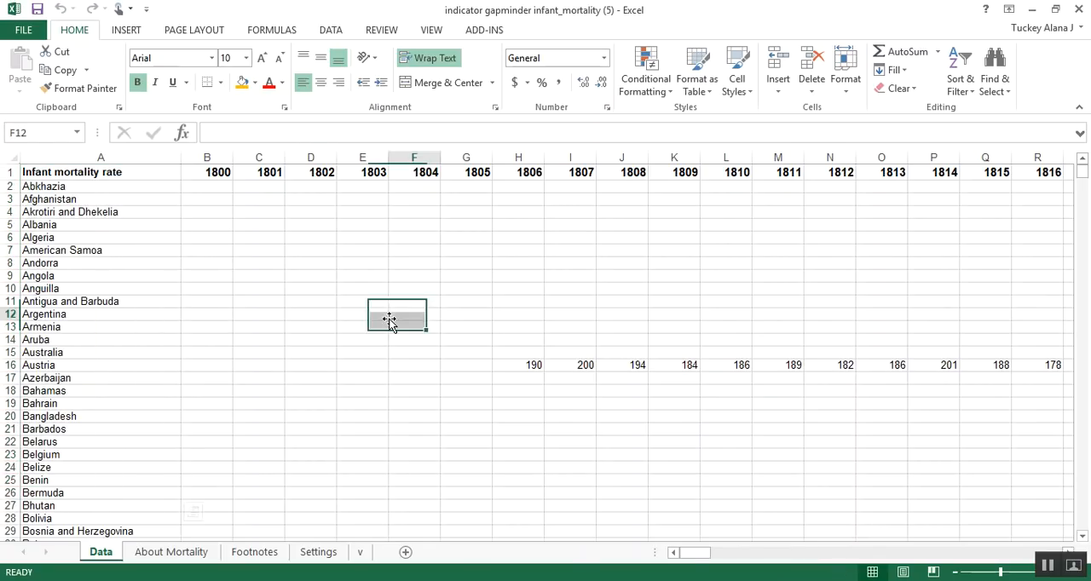
left_click_drag(692, 553, 660, 553)
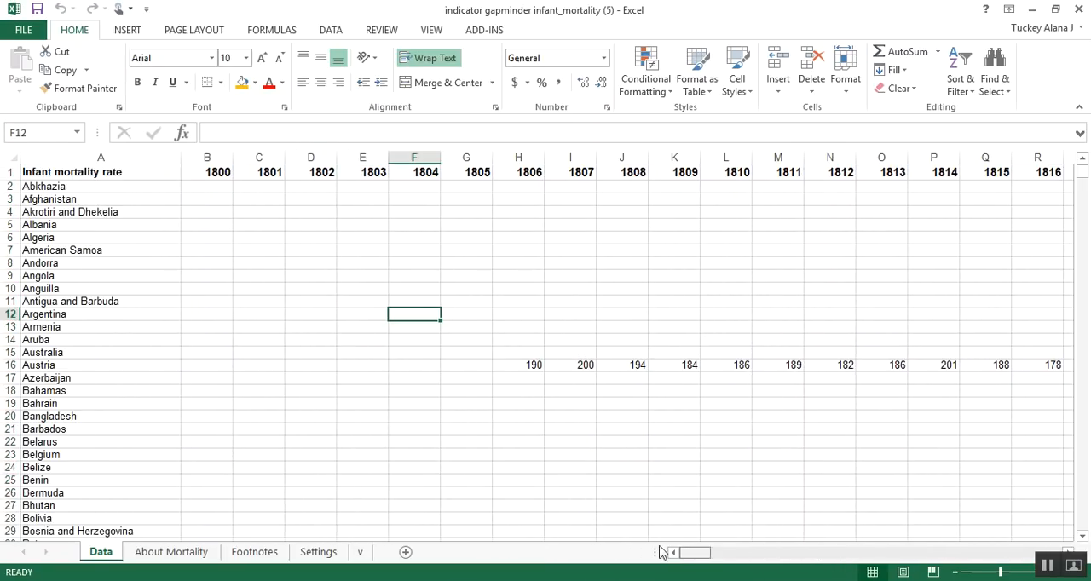
left_click(117, 209)
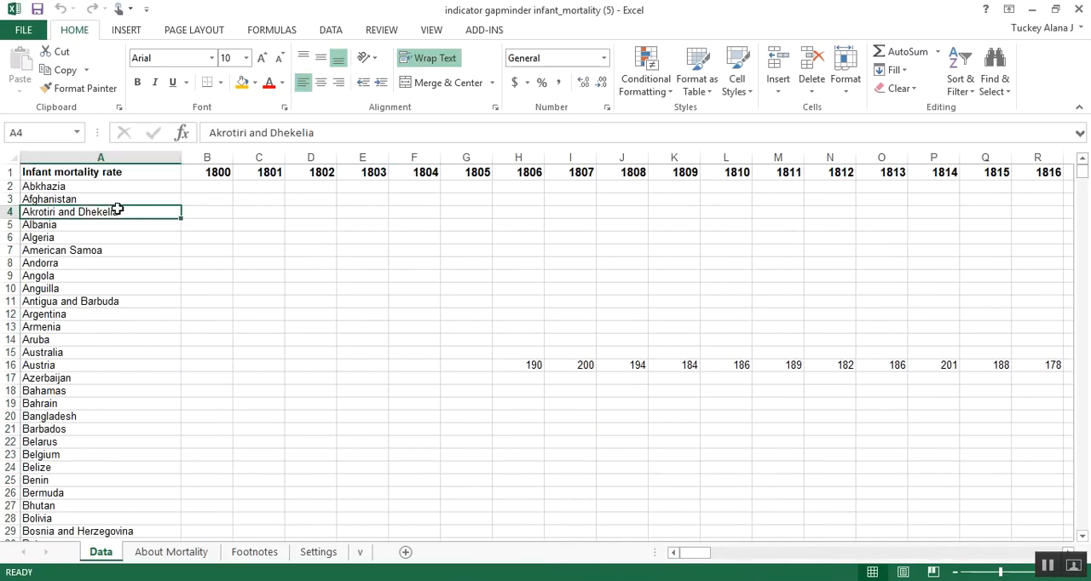
left_click(140, 153)
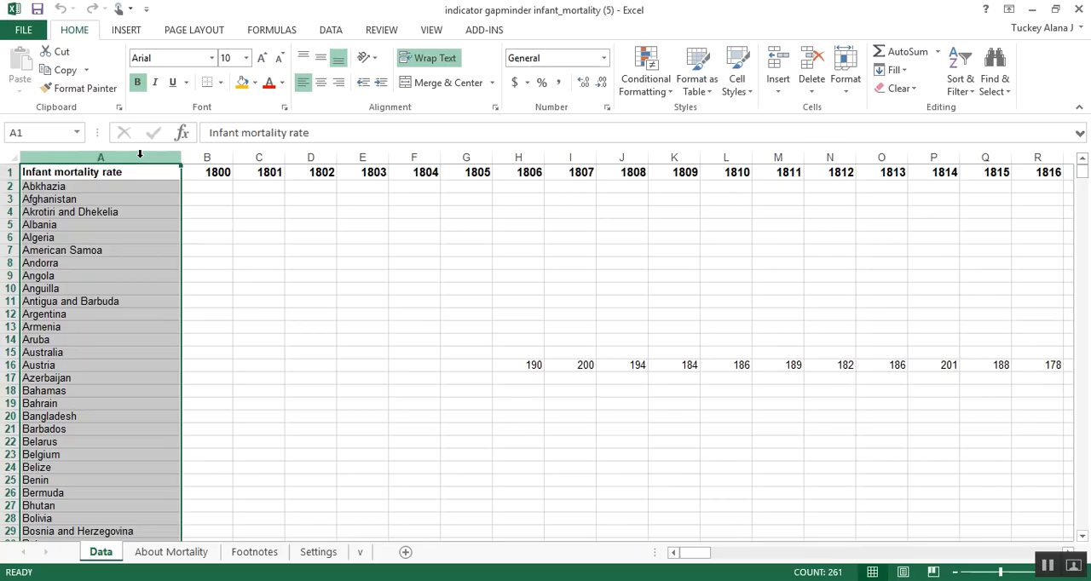
left_click(64, 74)
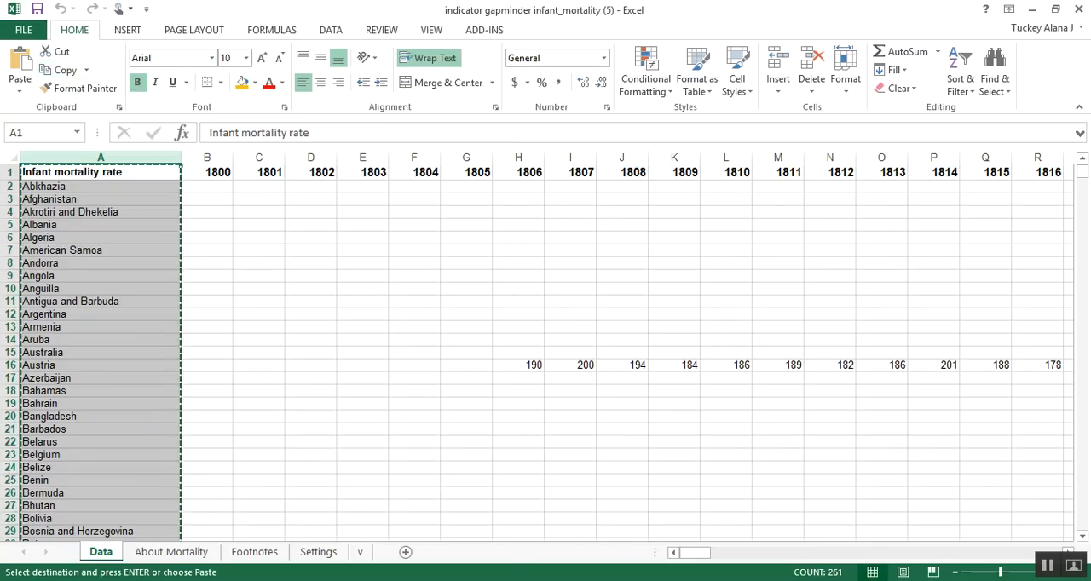
Step: Paste the copied country column at cell A1 of the Mortality 1960 sheet in the Project 1 (FA17) workbook
left_click(139, 532)
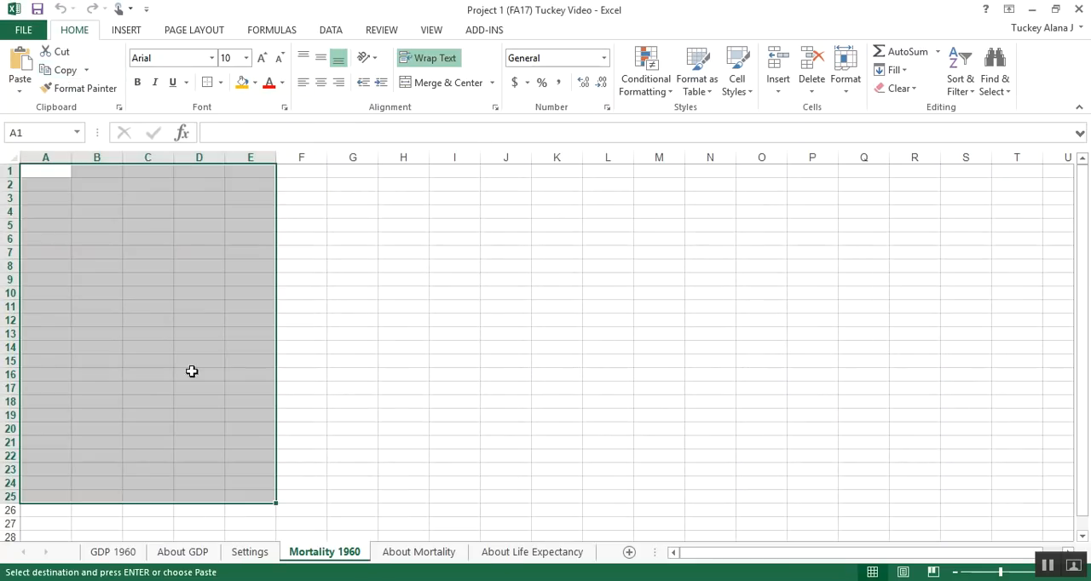
left_click(157, 300)
left_click(58, 172)
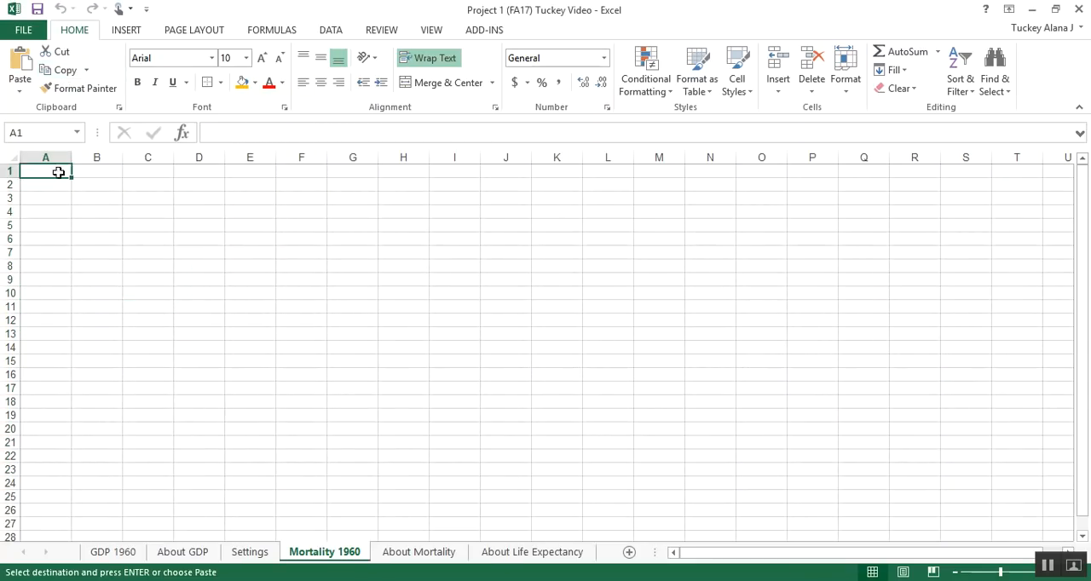
left_click(19, 68)
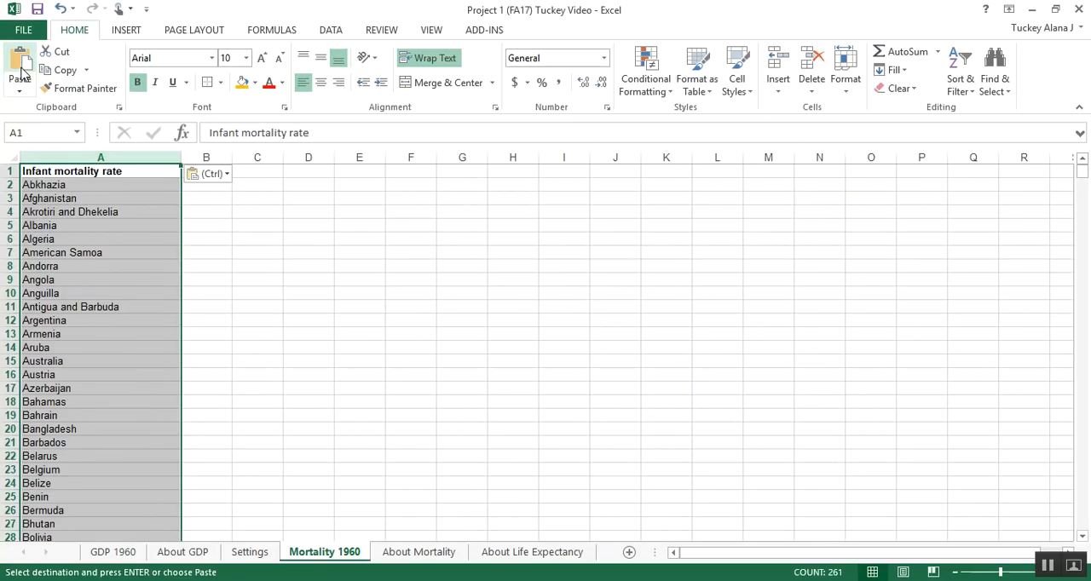
left_click(156, 280)
left_click_drag(148, 174, 132, 430)
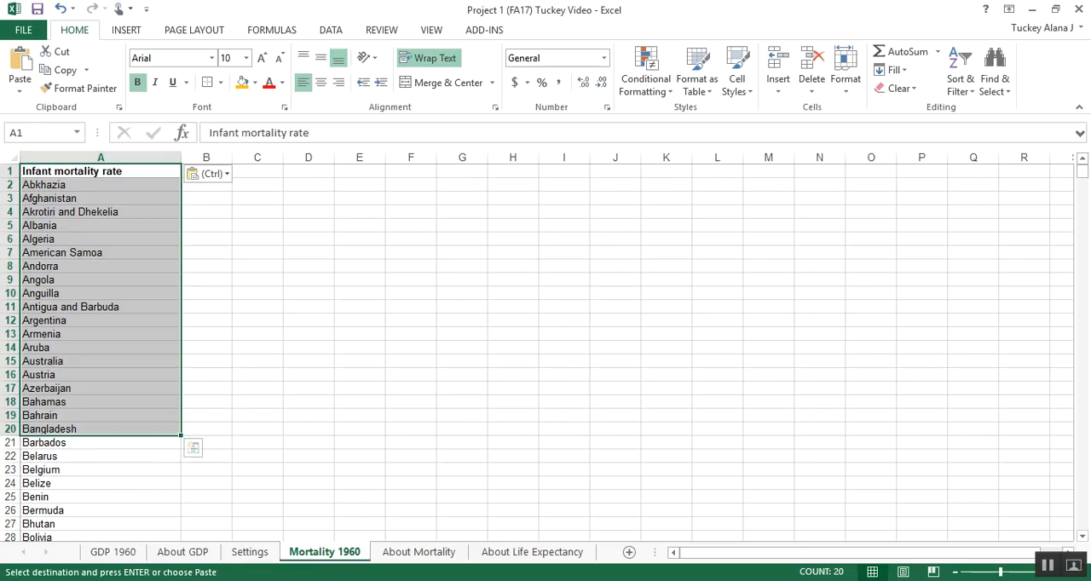
left_click(275, 442)
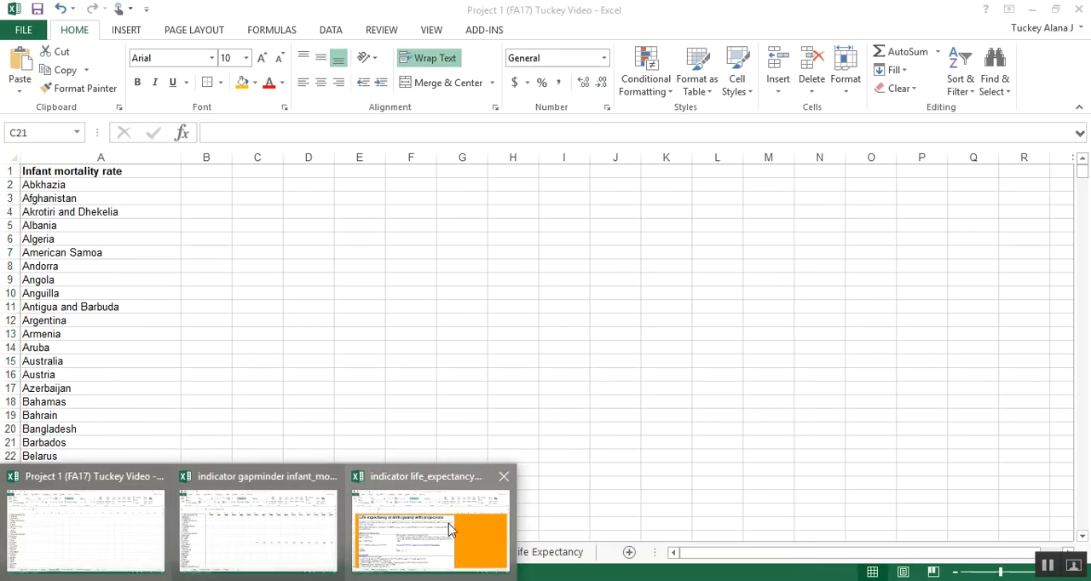
Step: Copy the entire 1960 column (FF) from the Data sheet of the infant mortality workbook
left_click(293, 521)
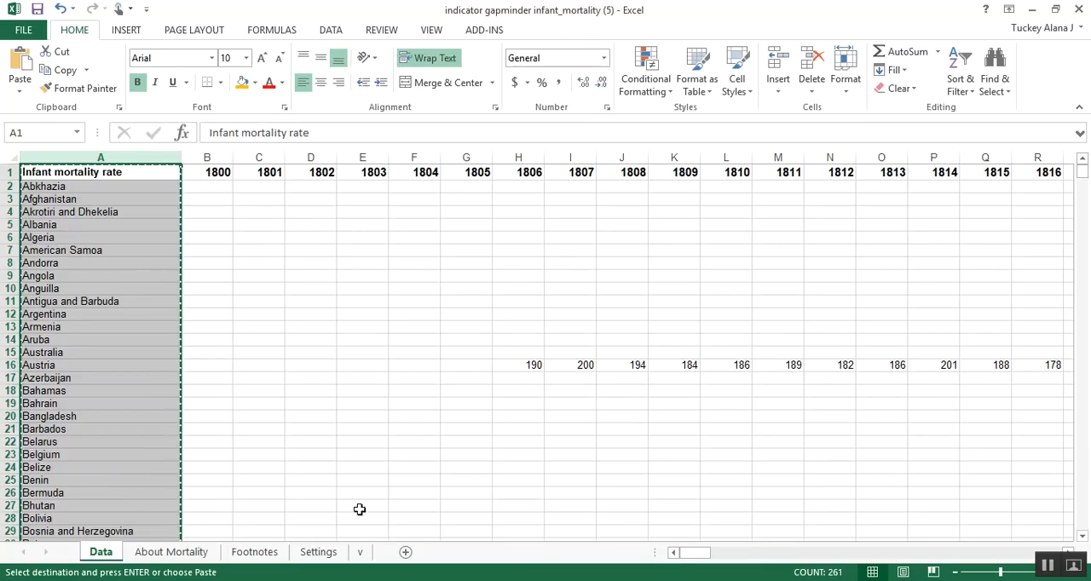
left_click_drag(689, 557, 819, 558)
left_click_drag(860, 550, 969, 551)
left_click(614, 364)
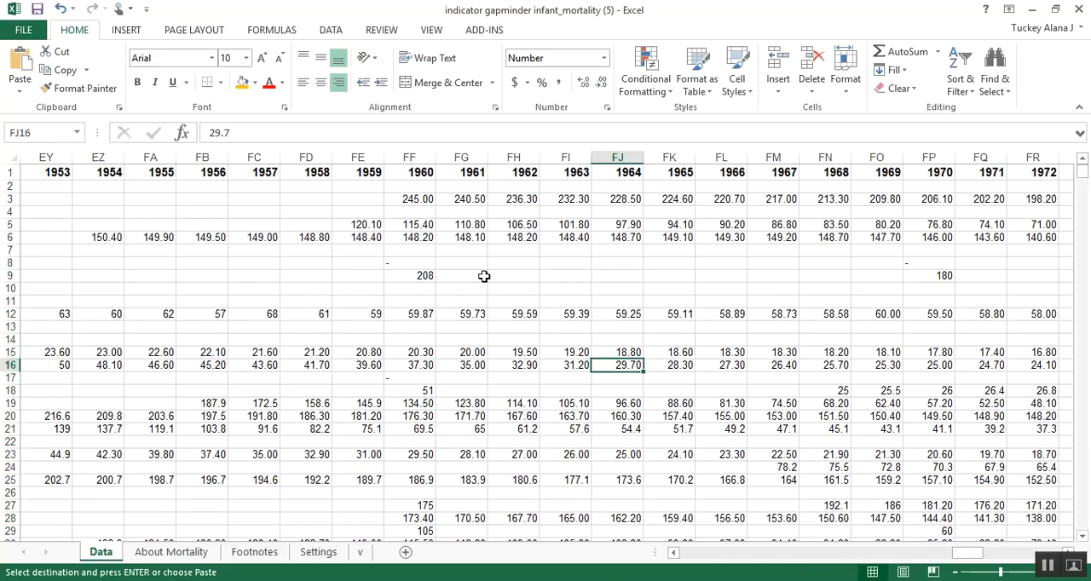
left_click(421, 157)
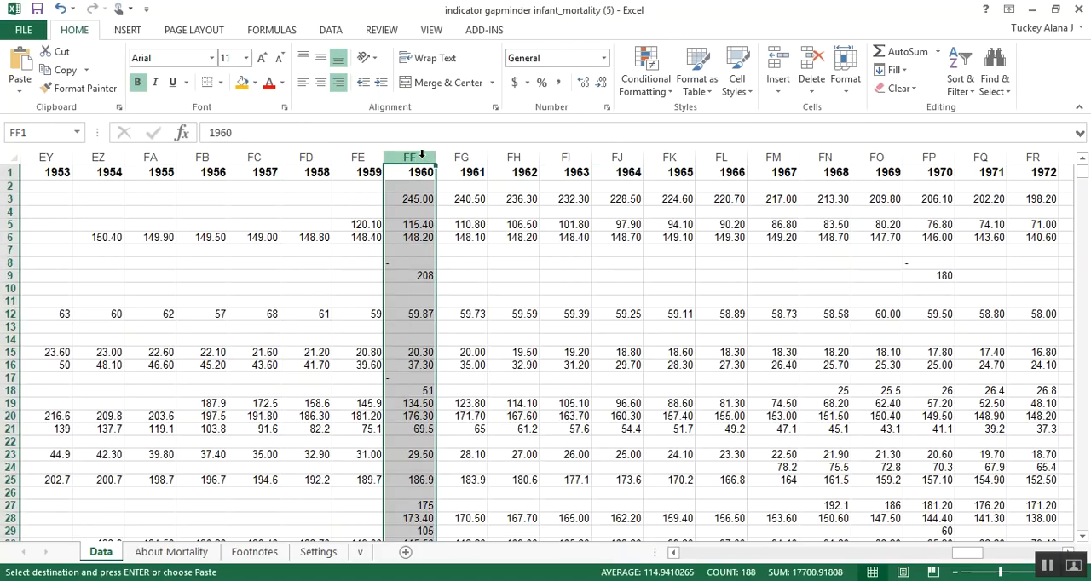
left_click(51, 73)
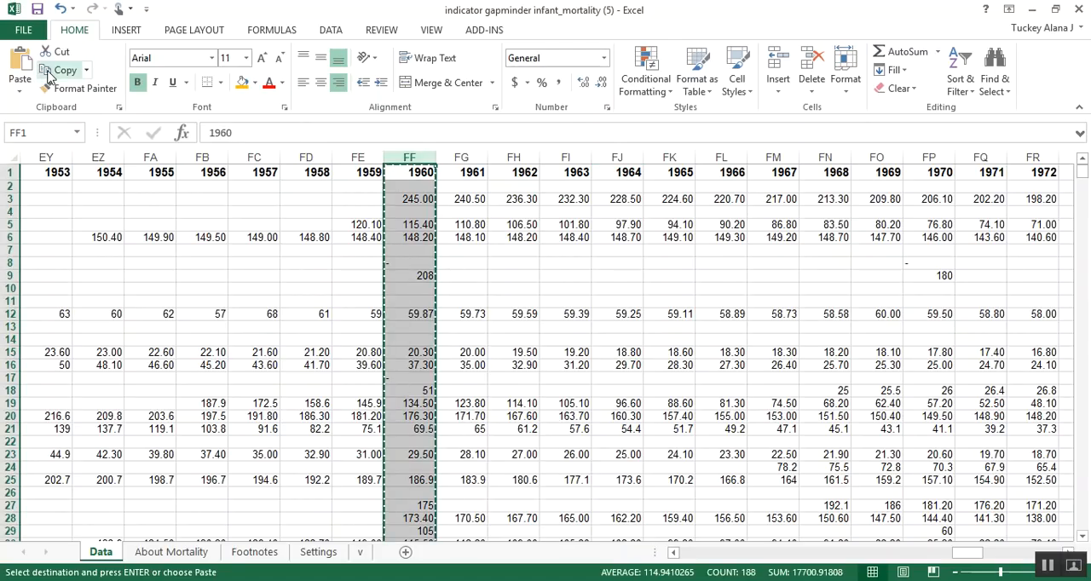
Step: Paste the copied 1960 infant mortality column at cell B1 of the Mortality 1960 sheet in the Project 1 (FA17) workbook
left_click(200, 580)
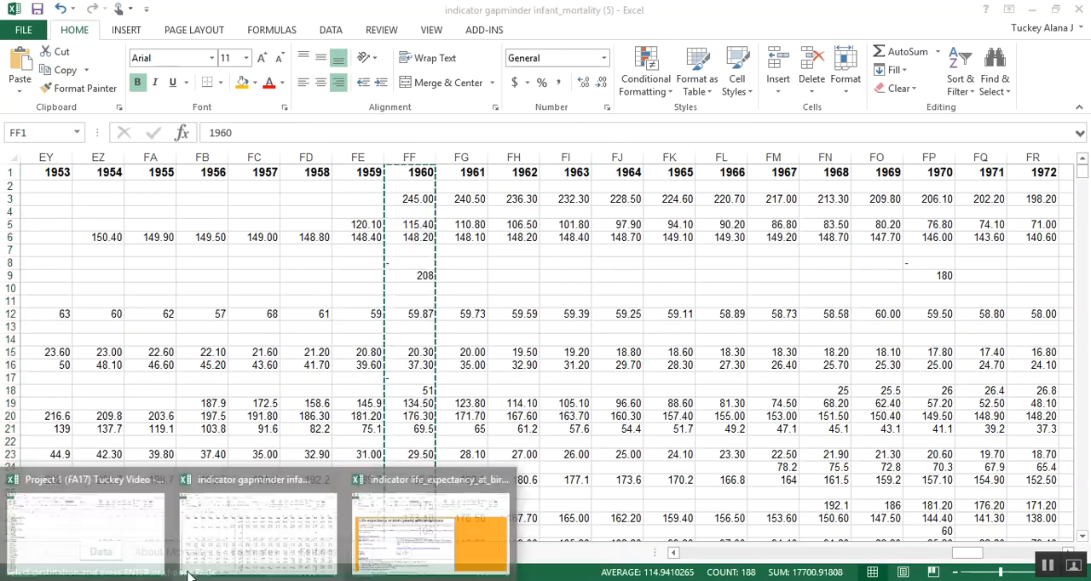
left_click(121, 510)
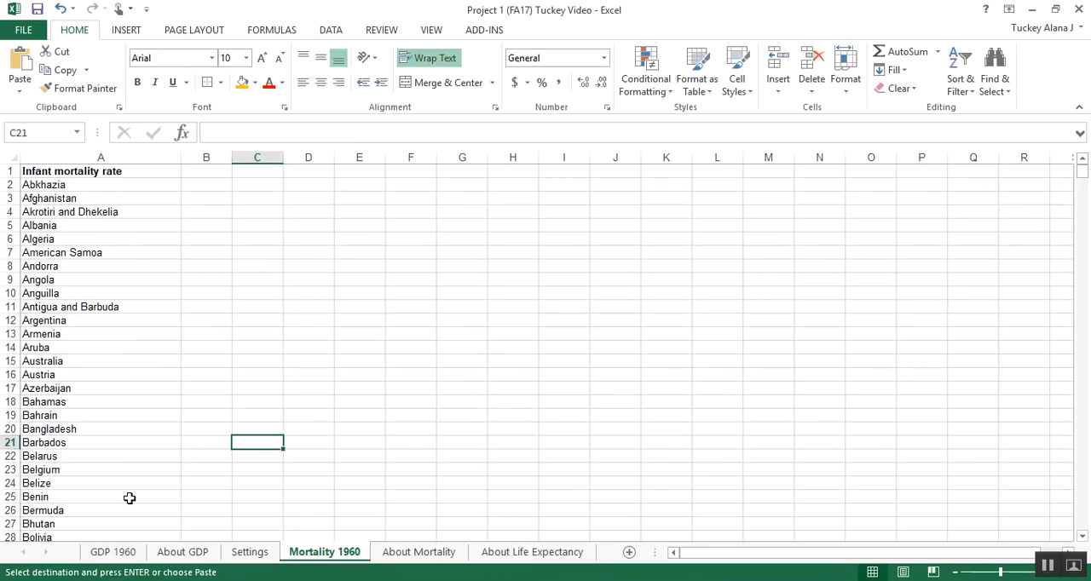
left_click(208, 171)
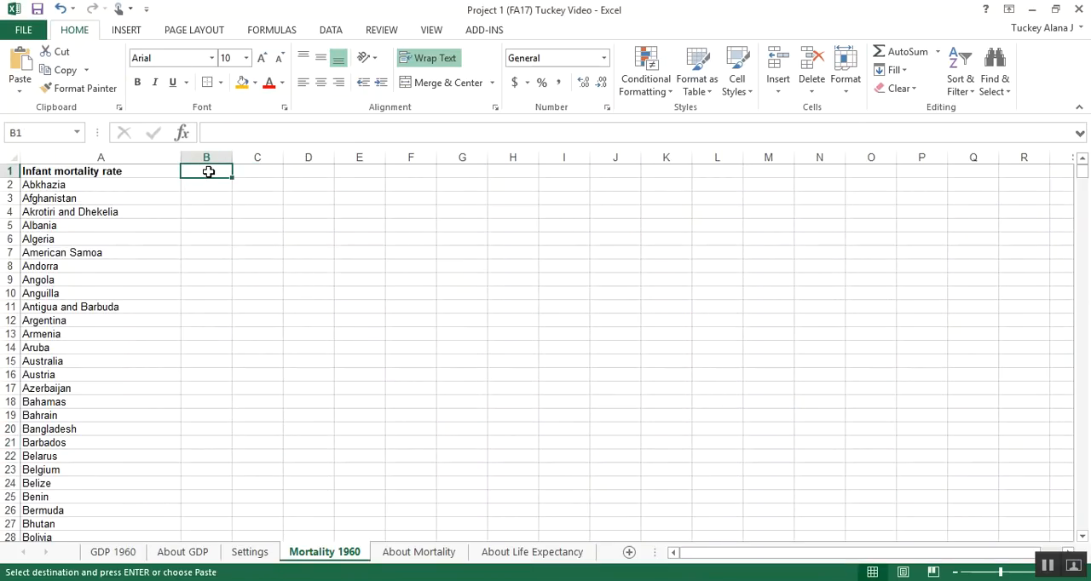
right_click(209, 172)
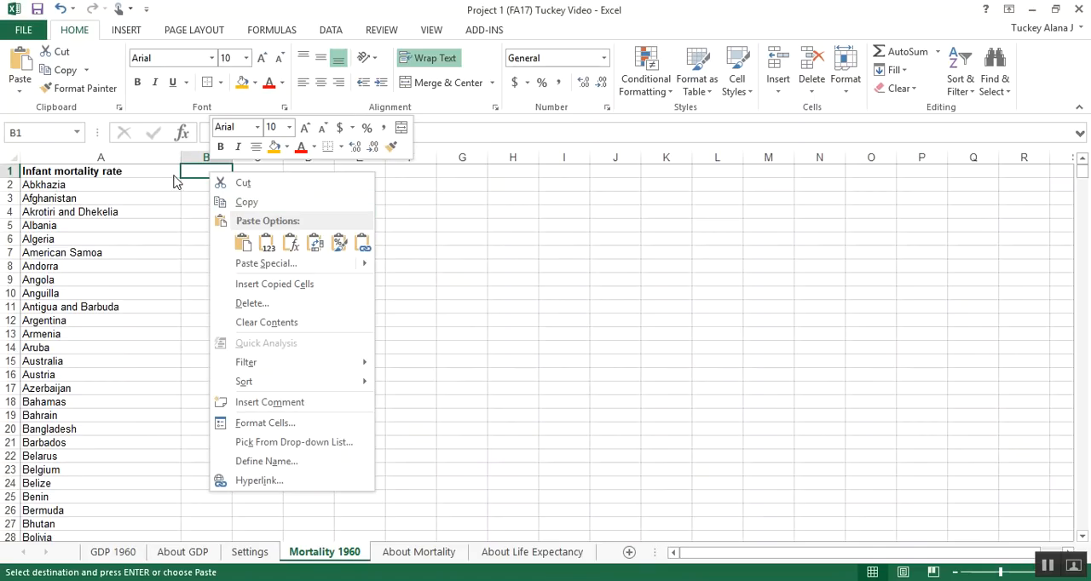
left_click(25, 73)
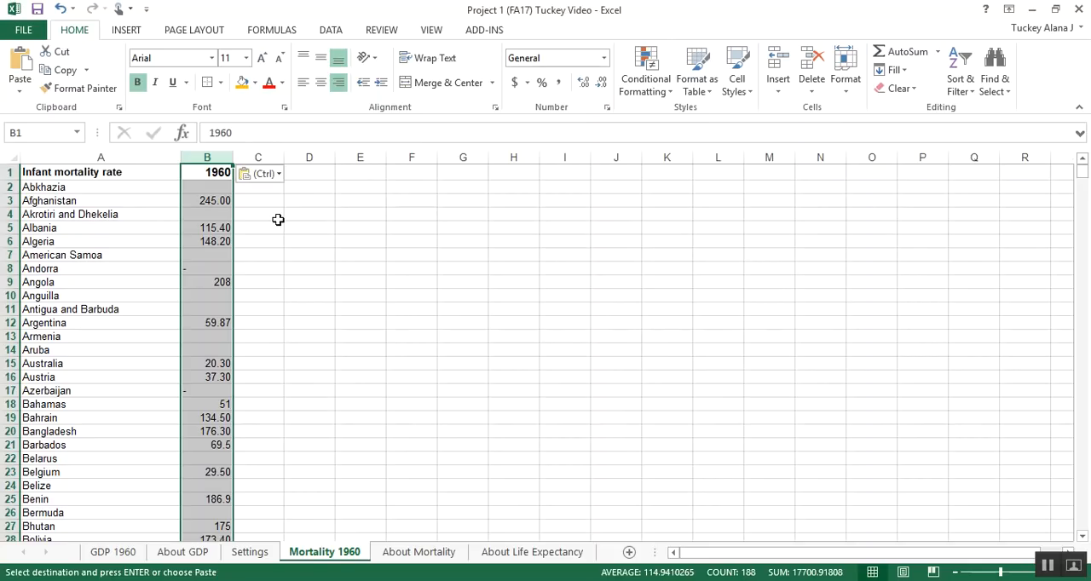
Step: Change the header in cell B1 to "Mortality 1960"
double_click(214, 173)
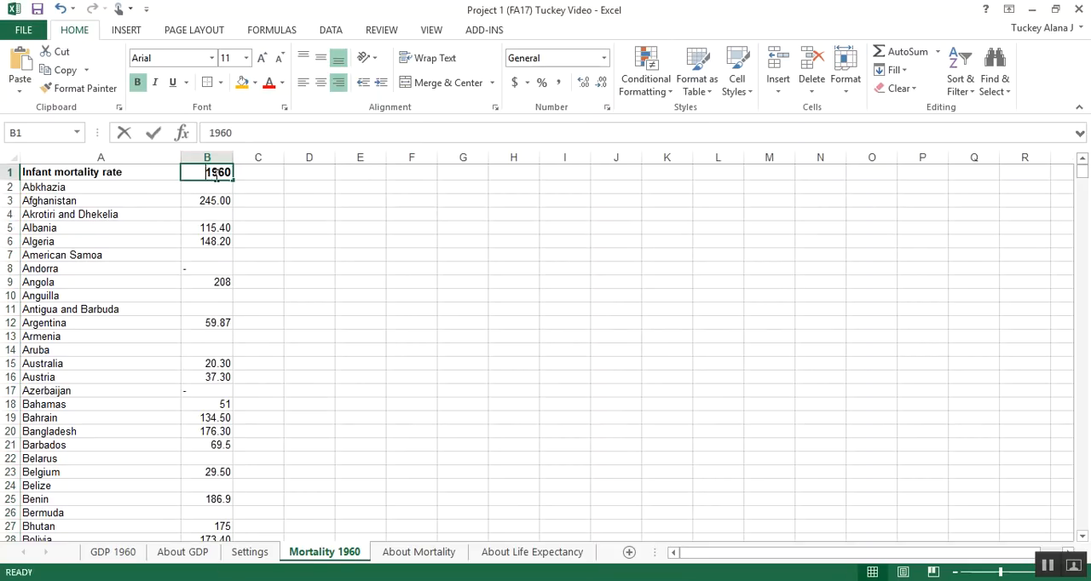
type("Mortali")
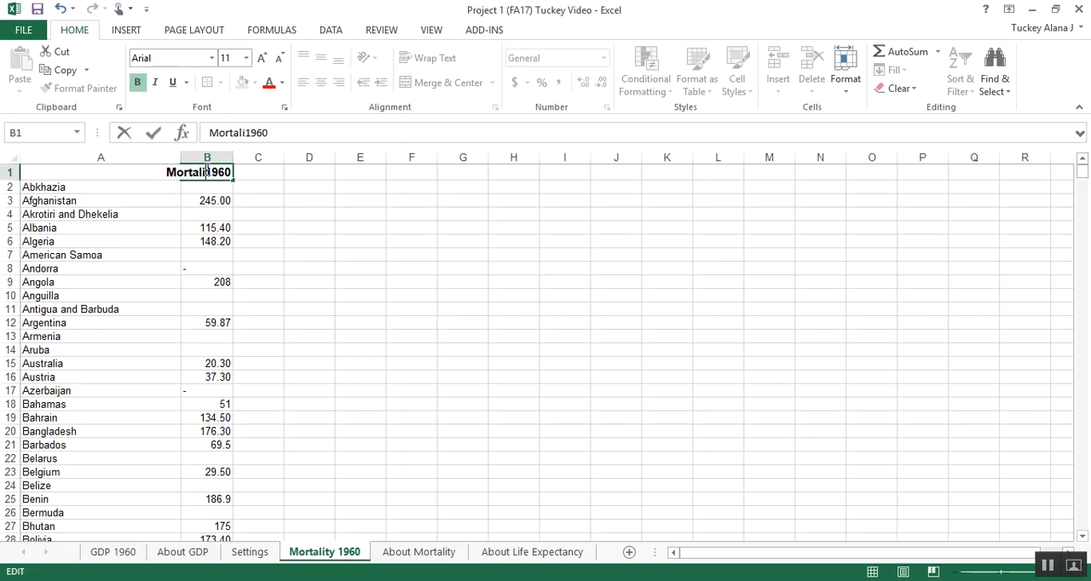
type("ty")
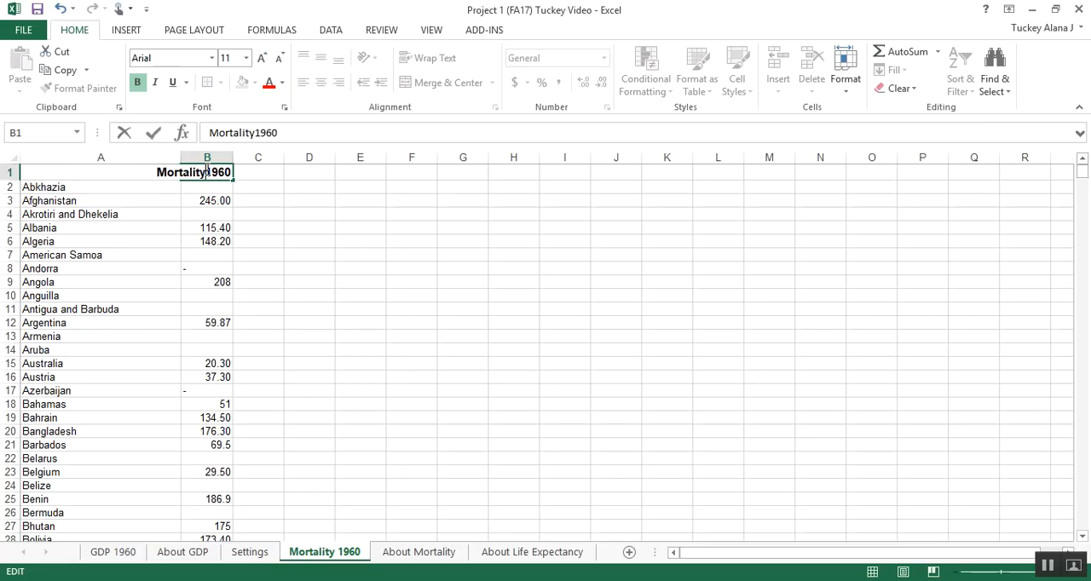
key("Return")
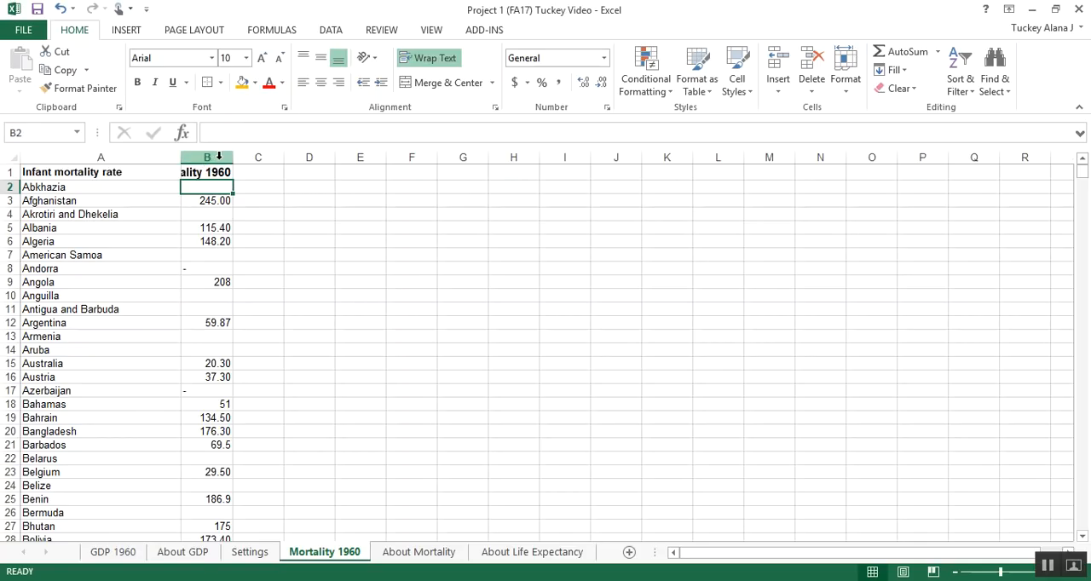
left_click(202, 171)
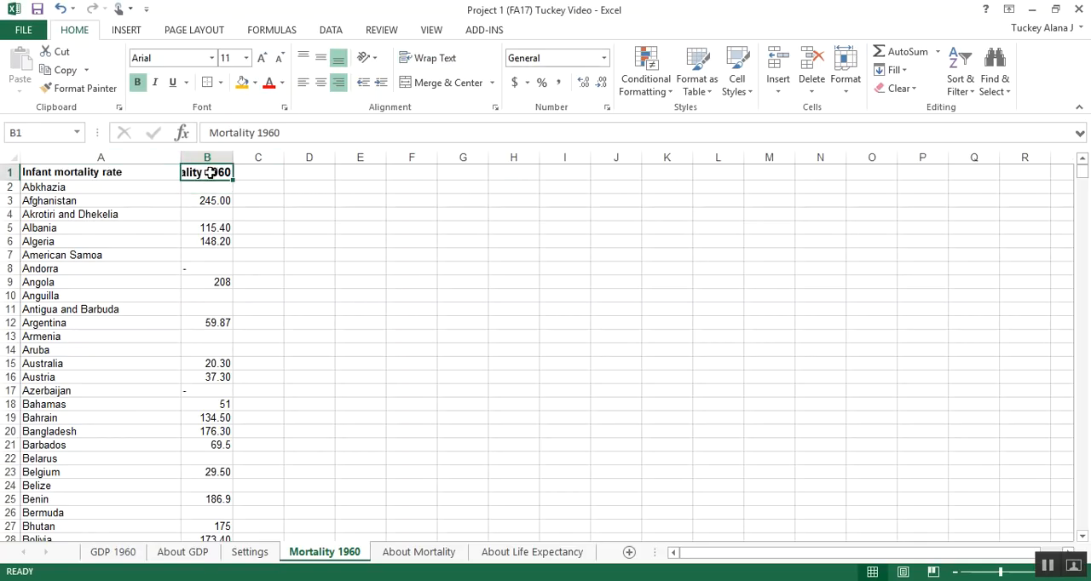
Step: Fit the widths of columns A and B on the Mortality 1960 sheet to their contents
left_click(209, 200)
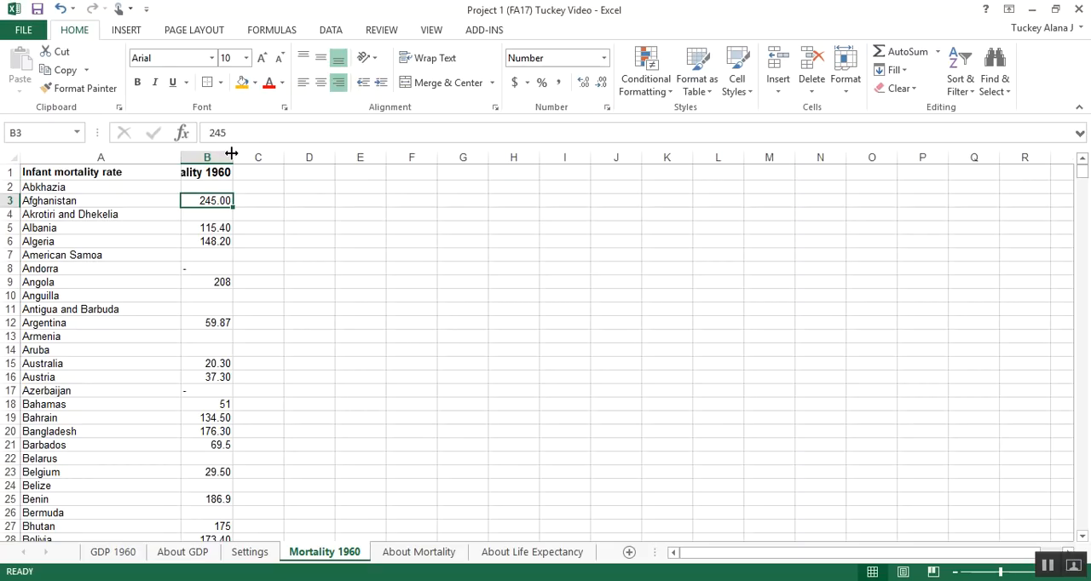
double_click(231, 152)
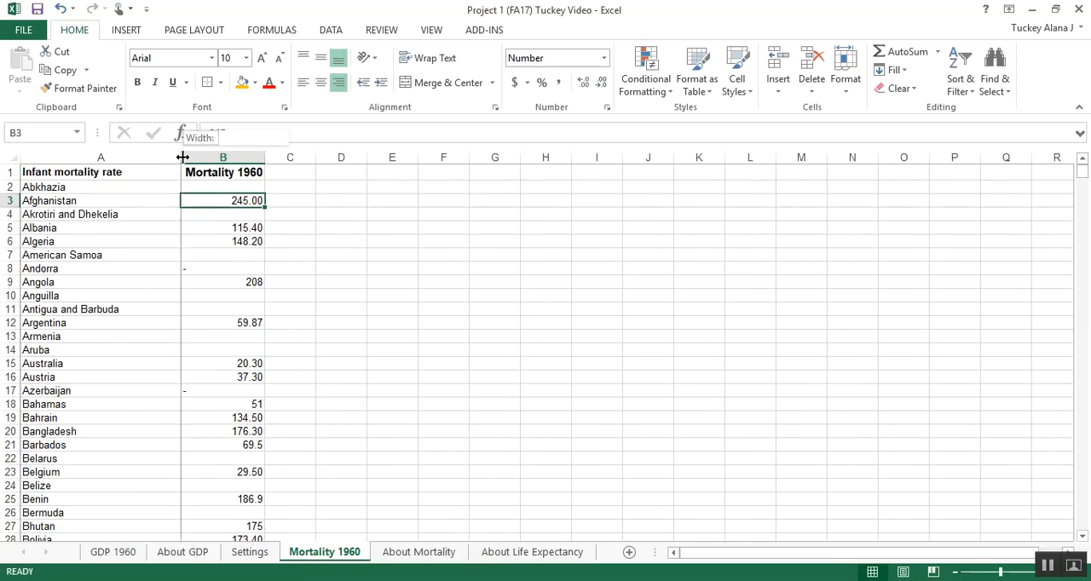
double_click(182, 157)
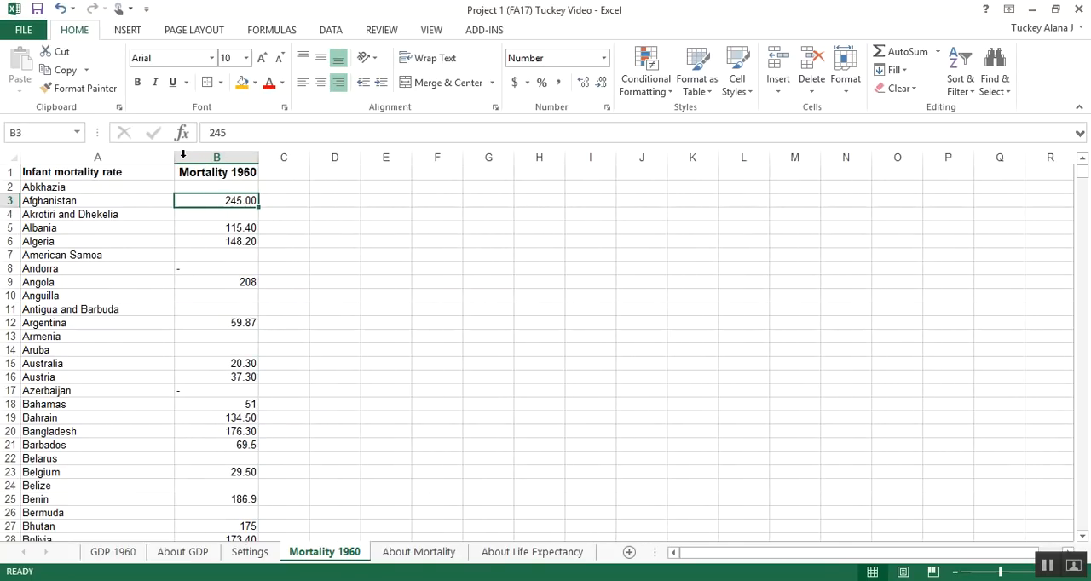
left_click(164, 157)
left_click(166, 186)
left_click_drag(127, 176, 195, 348)
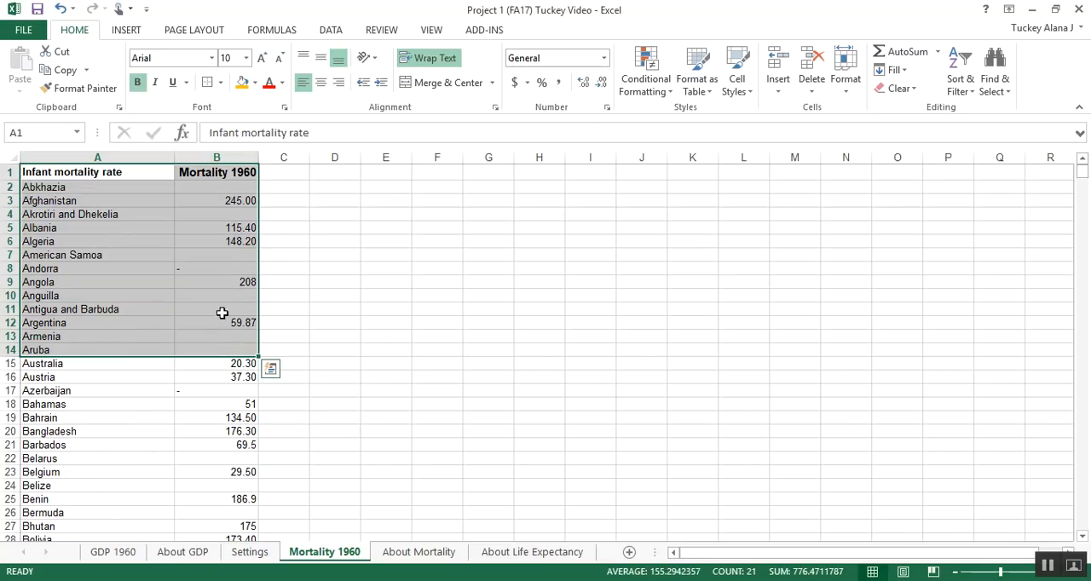
left_click(214, 376)
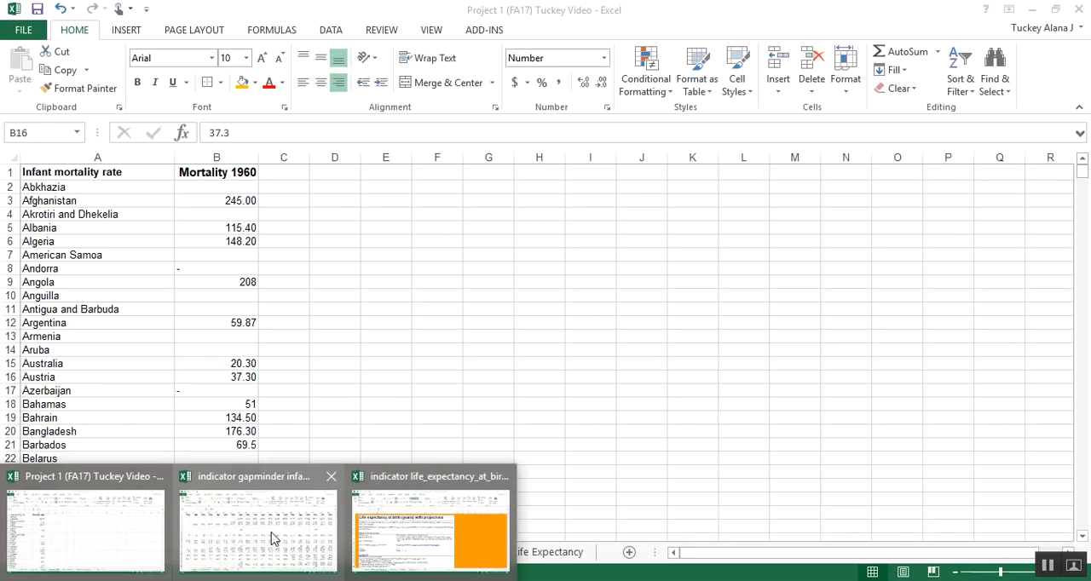
Step: Copy the entire country column A, headed "Life expectancy with projections", from the Data sheet of the life expectancy workbook
mouse_move(198, 538)
left_click(388, 524)
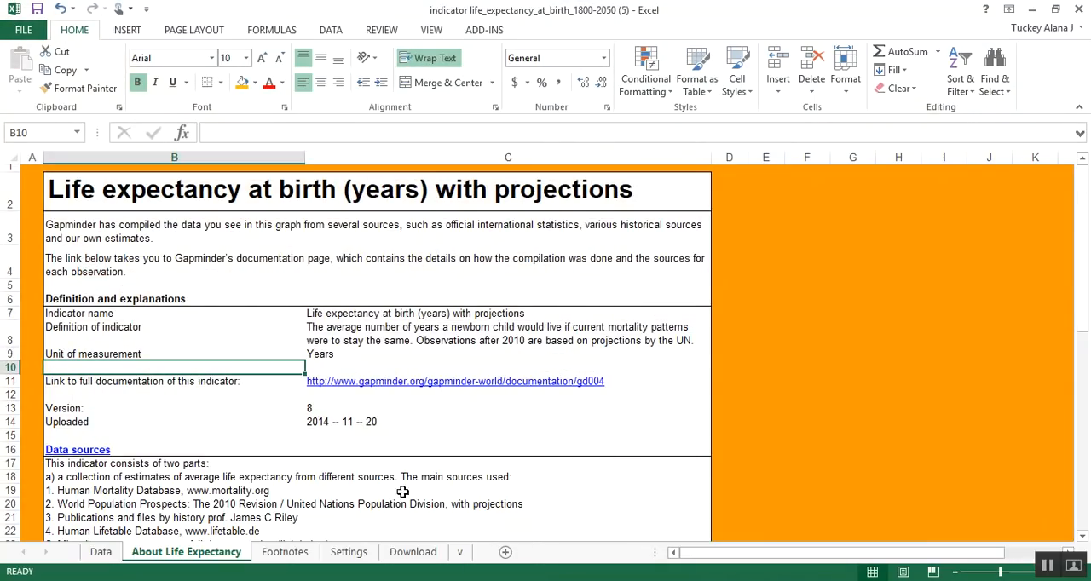
left_click(101, 553)
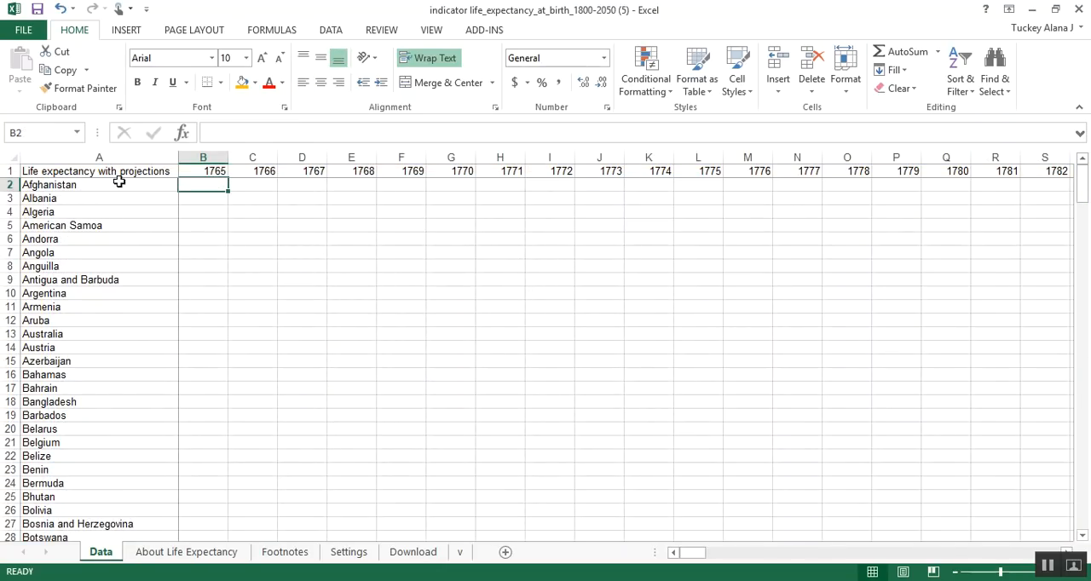
left_click(130, 152)
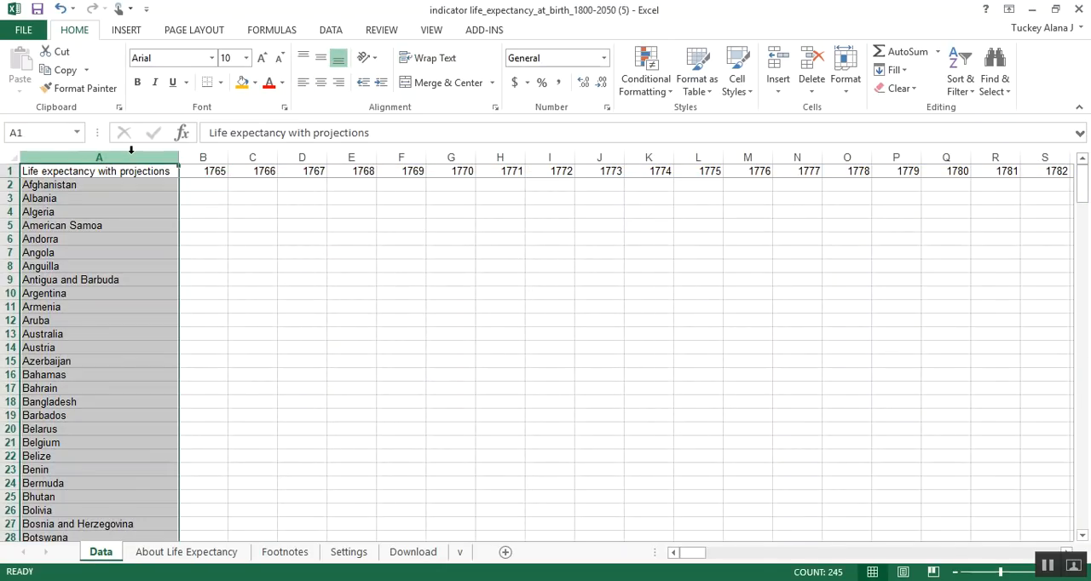
left_click(62, 70)
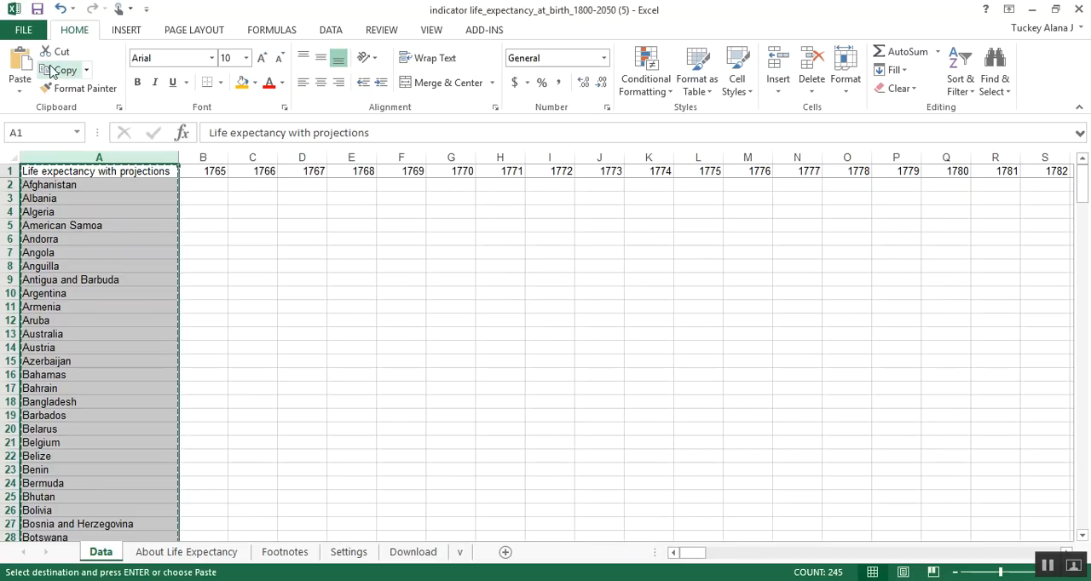
Step: Paste the life expectancy country column at cell D1 of the Mortality 1960 sheet in the Project 1 (FA17) workbook
mouse_move(190, 548)
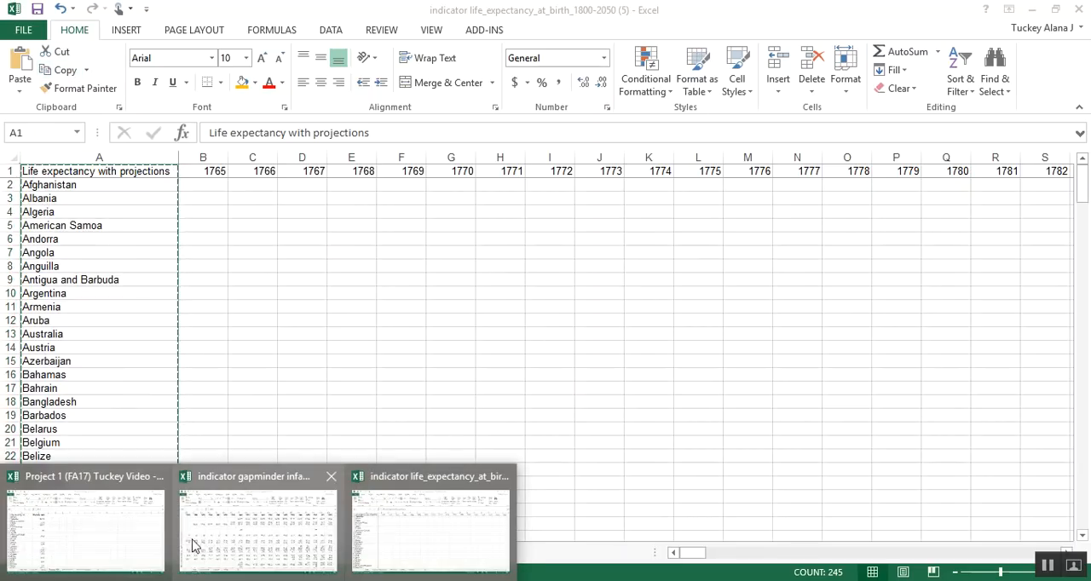
left_click(114, 533)
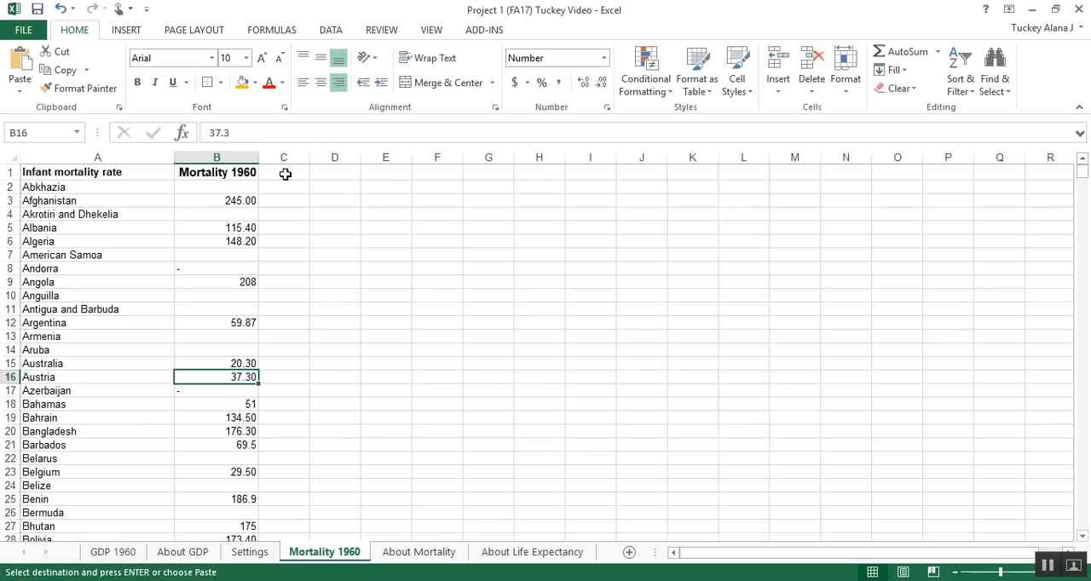
left_click(327, 173)
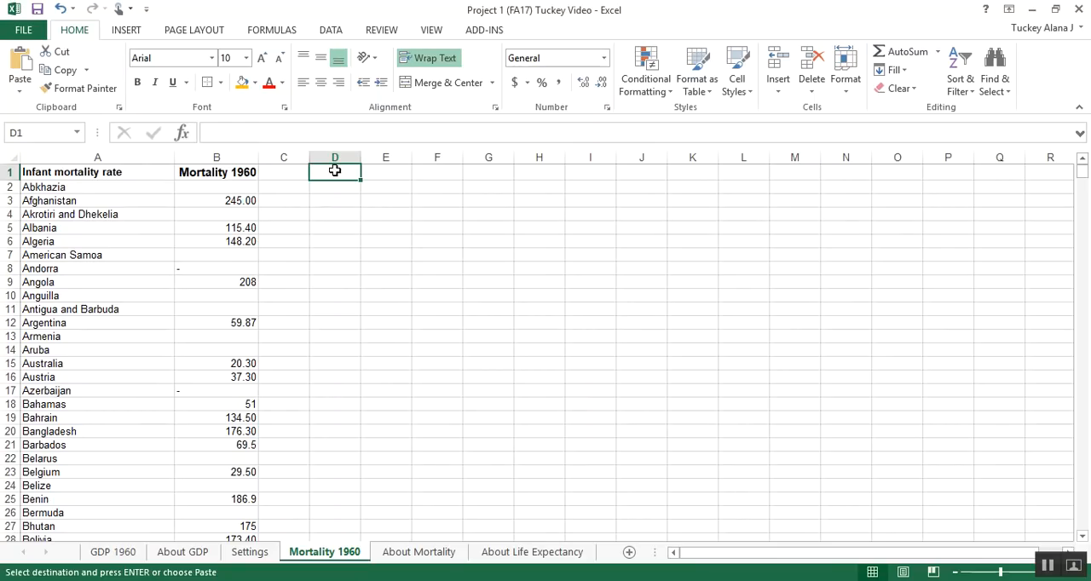
right_click(337, 172)
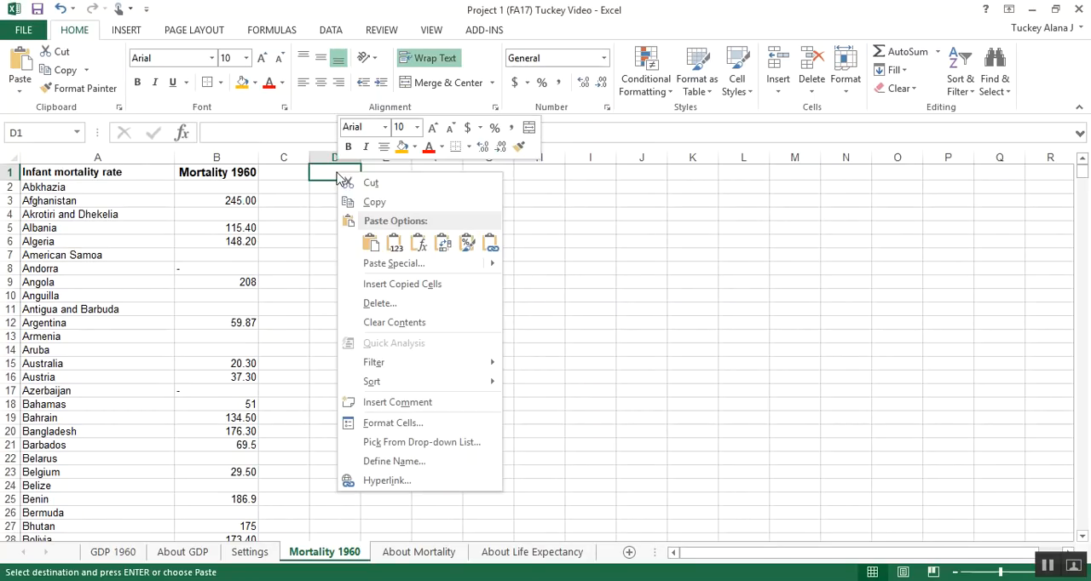
left_click(372, 242)
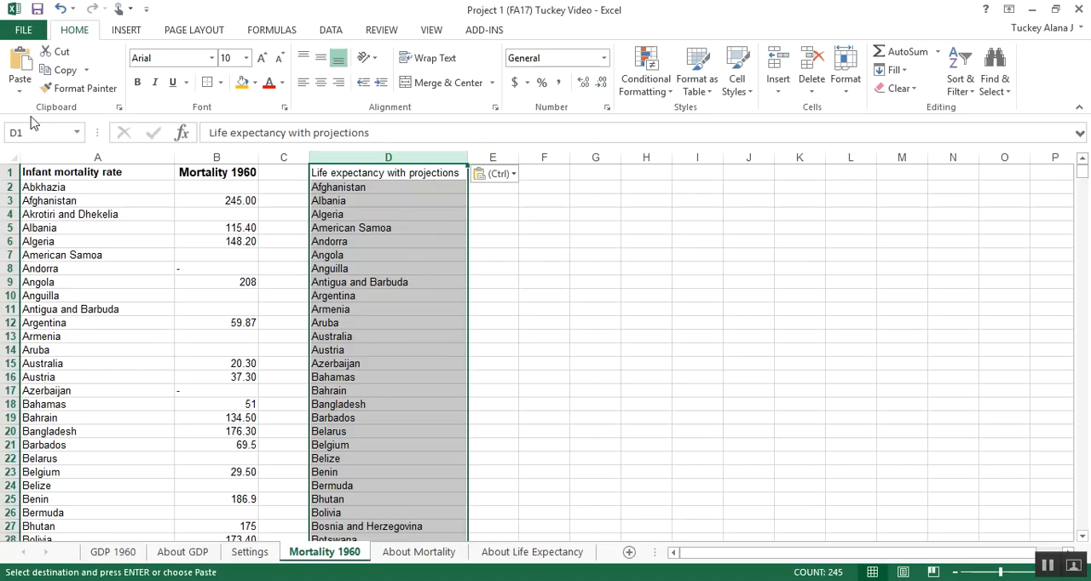
left_click(385, 200)
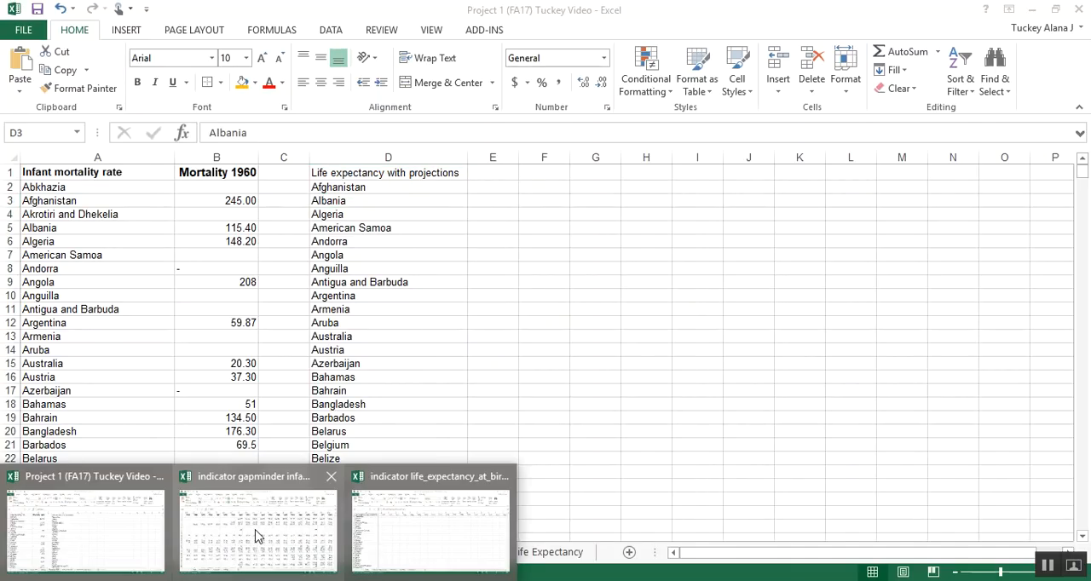
Step: Copy the entire 1960 column (GO) from the Data sheet of the life expectancy workbook
mouse_move(257, 535)
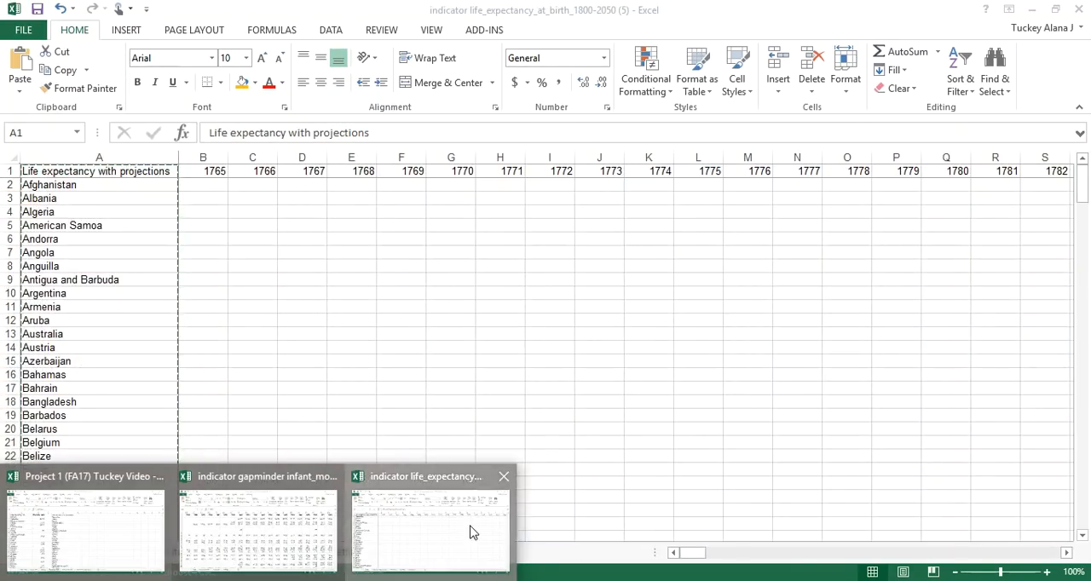
left_click(471, 533)
left_click_drag(687, 556, 901, 489)
left_click(580, 402)
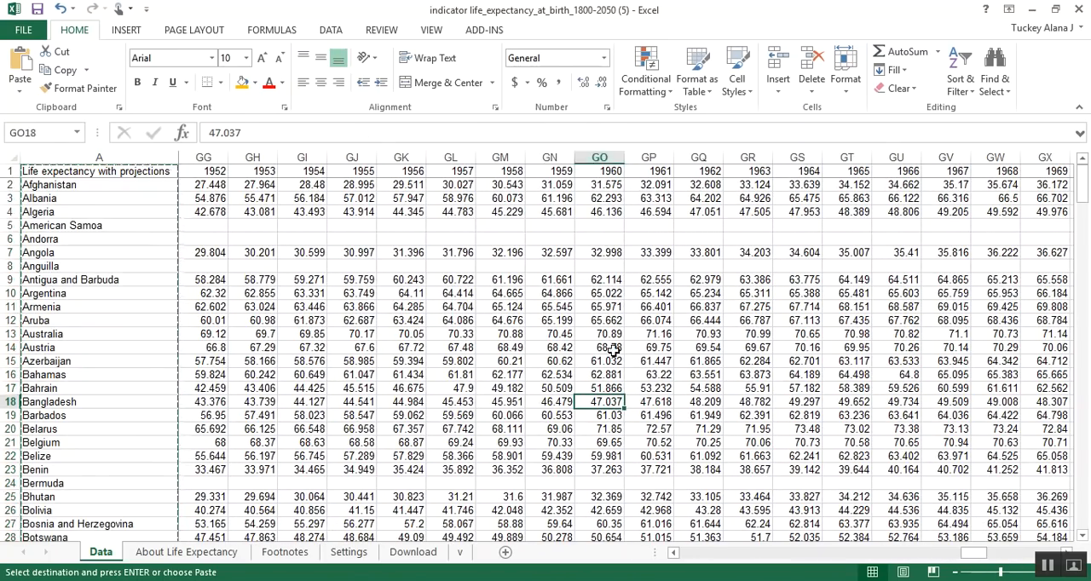
left_click(614, 153)
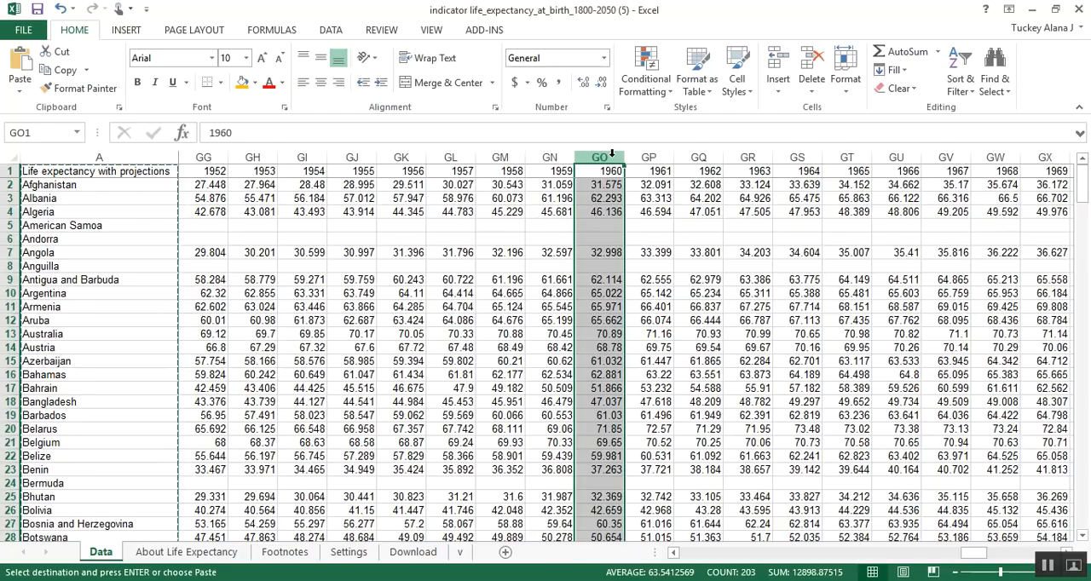
left_click(860, 157)
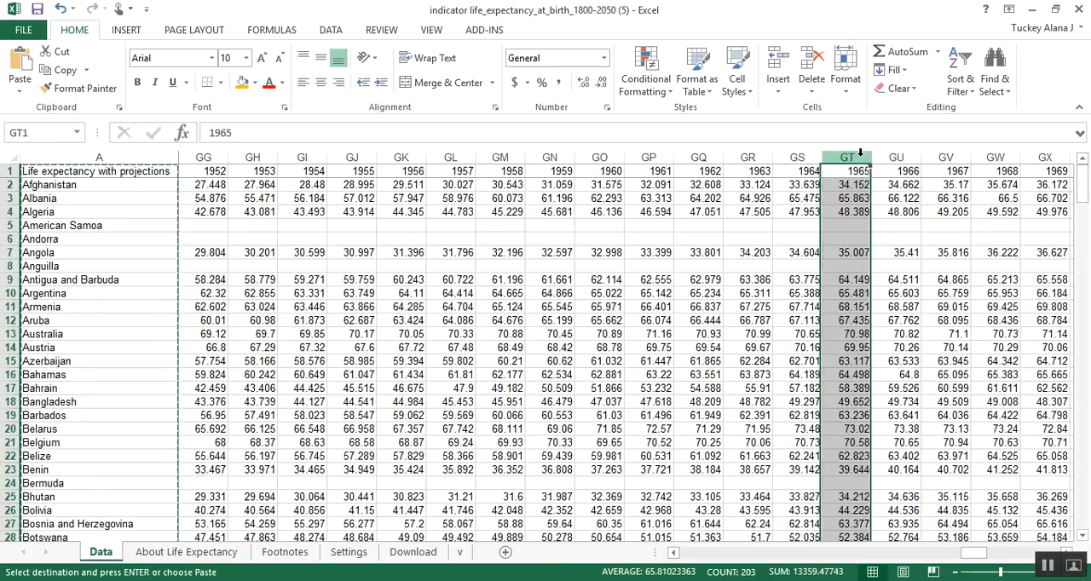
left_click(613, 156)
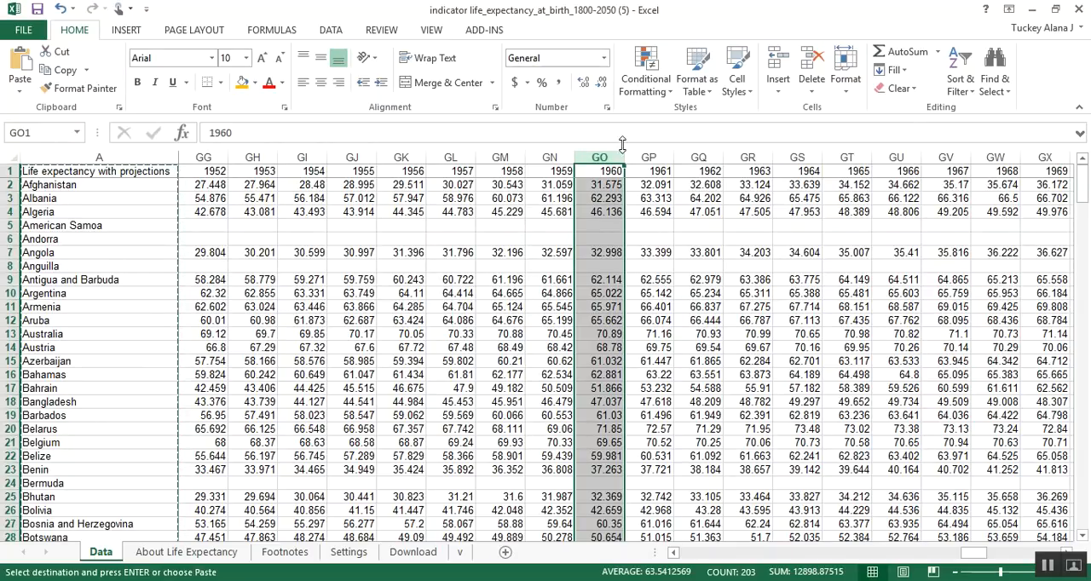
key("ctrl+c")
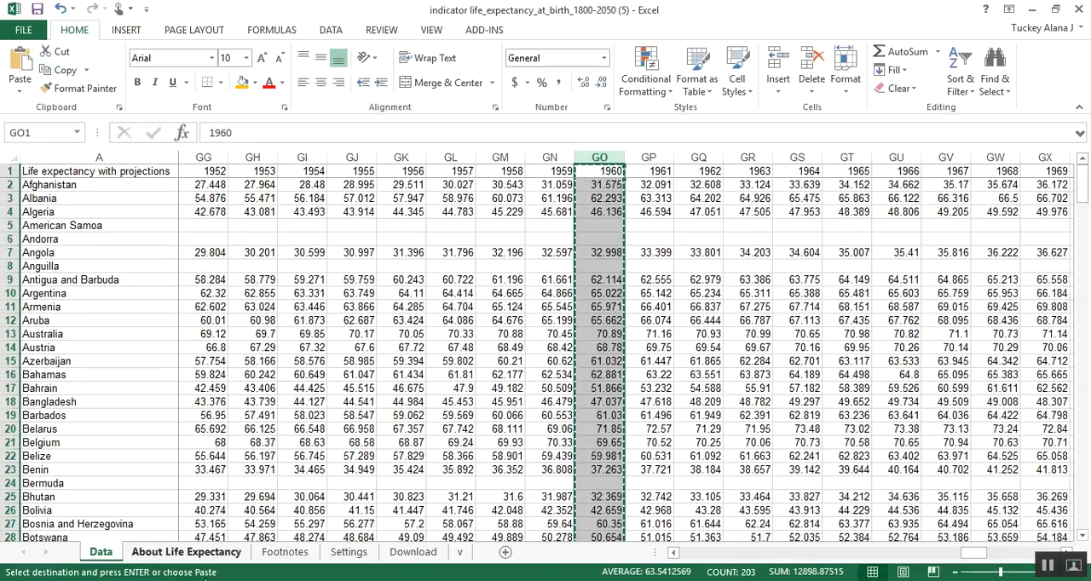
Step: Paste the copied 1960 life expectancy column at cell E1 of the Mortality 1960 sheet in the Project 1 (FA17) workbook
left_click(190, 580)
left_click(118, 502)
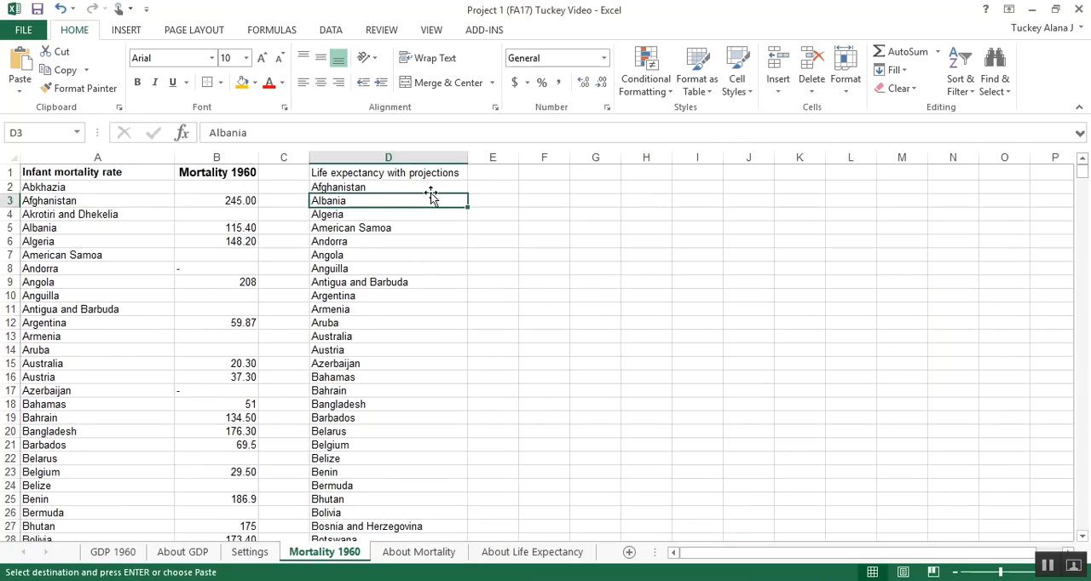
left_click(497, 170)
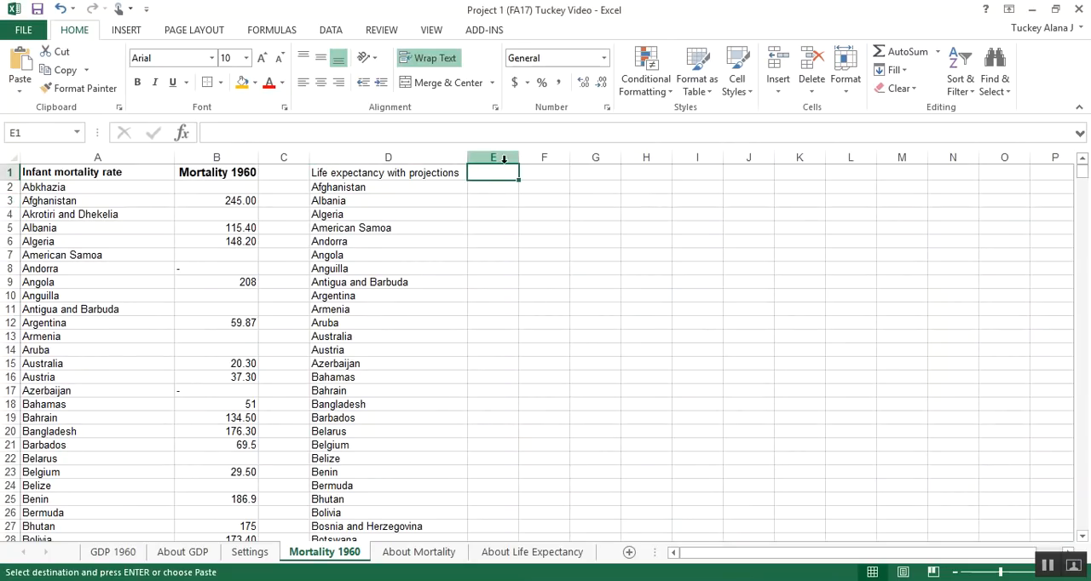
left_click(24, 68)
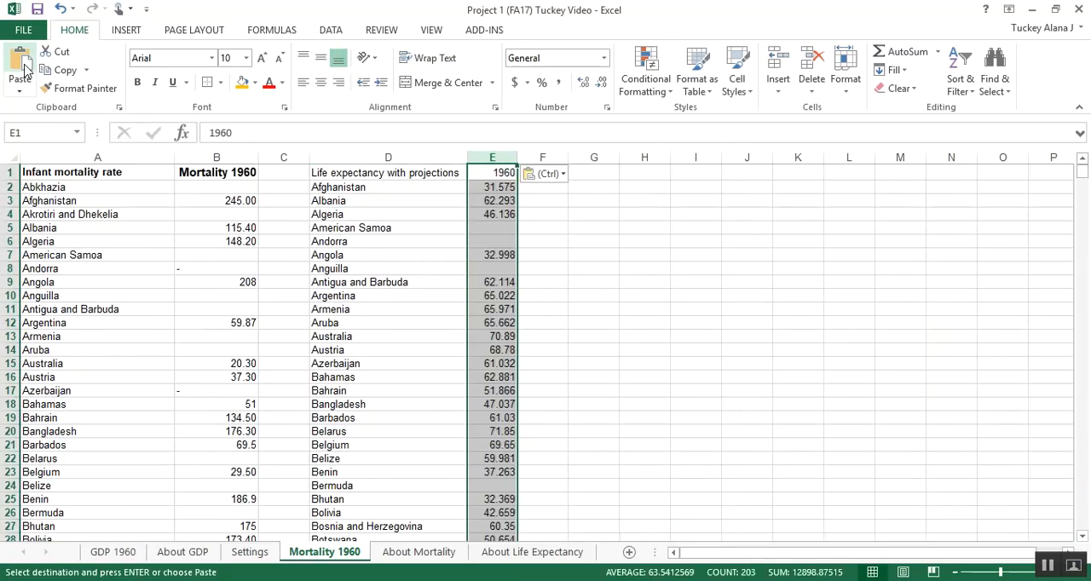
left_click(324, 255)
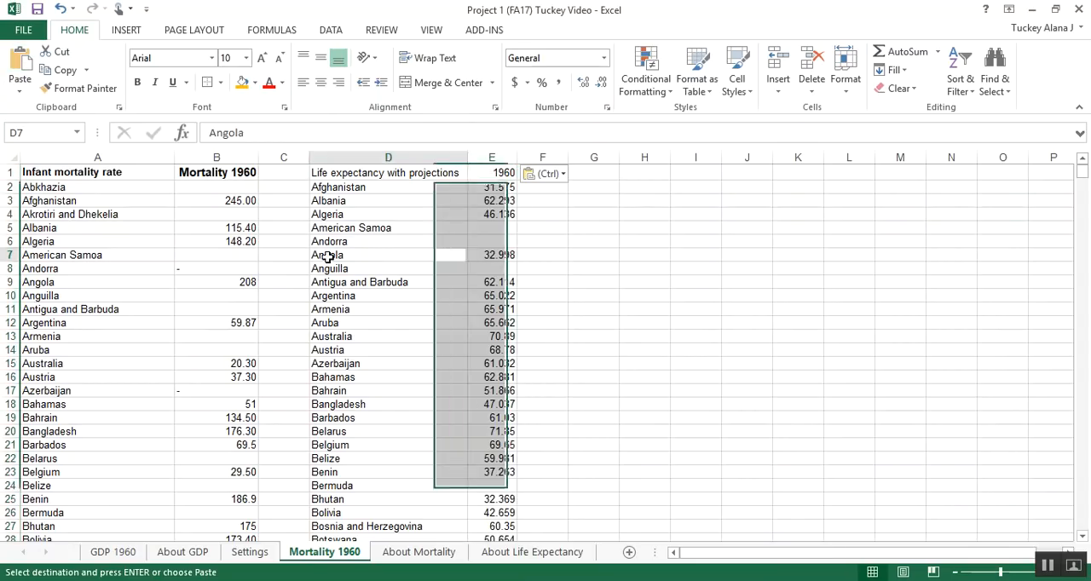
Step: Change the header in cell E1 to "Life Expectancy 1960" and fit column E's width to it
left_click(481, 173)
double_click(482, 173)
type("Life Expe")
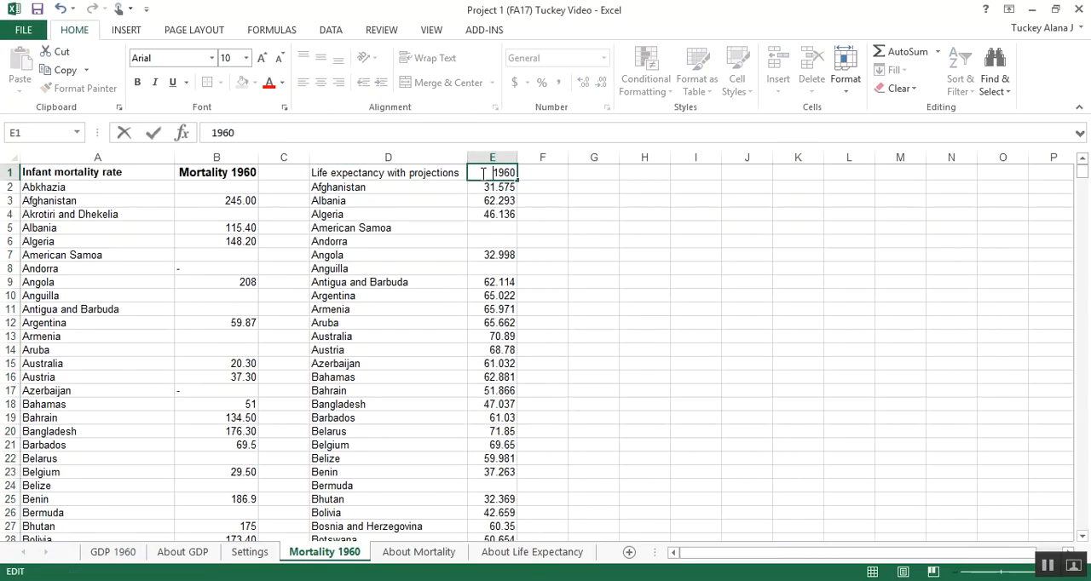
type("ctancy")
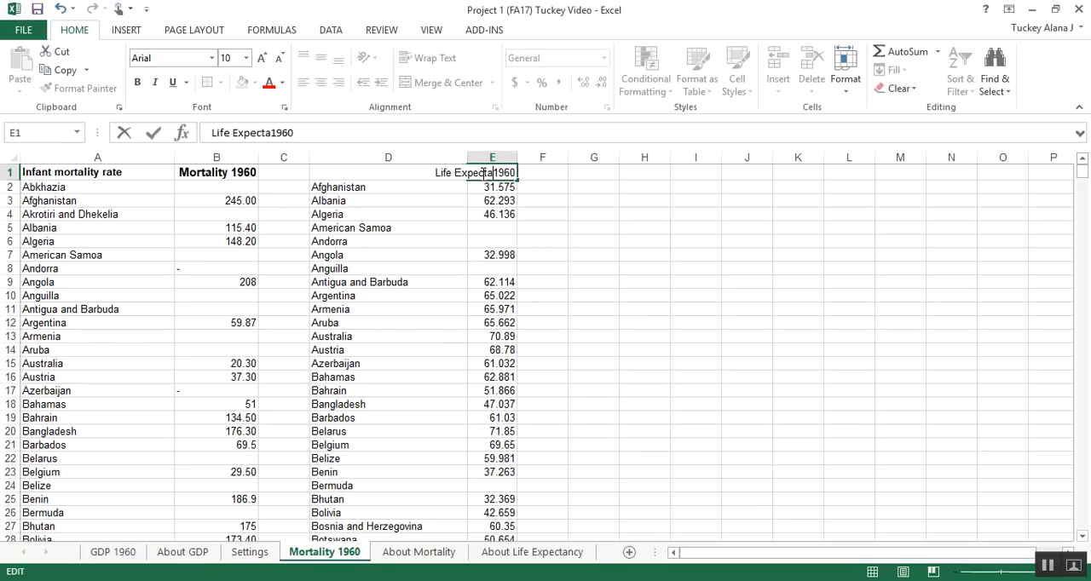
key("Return")
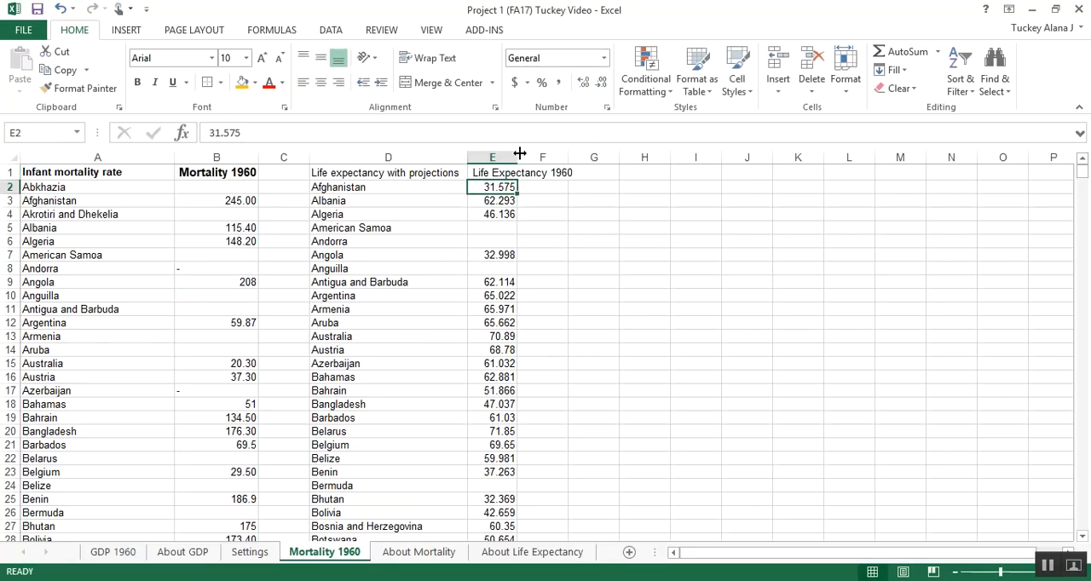
left_click(503, 173)
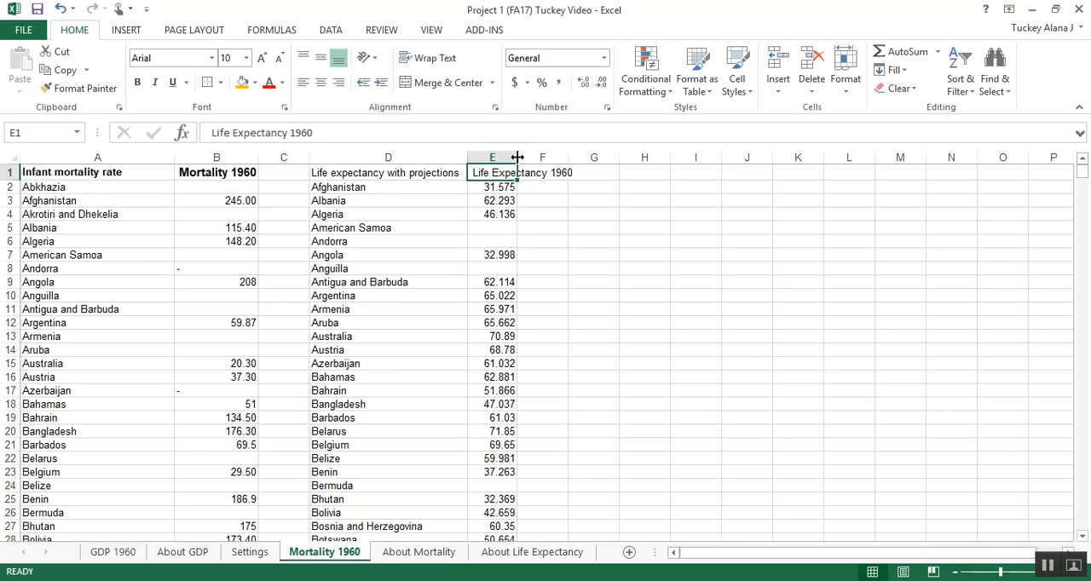
double_click(518, 157)
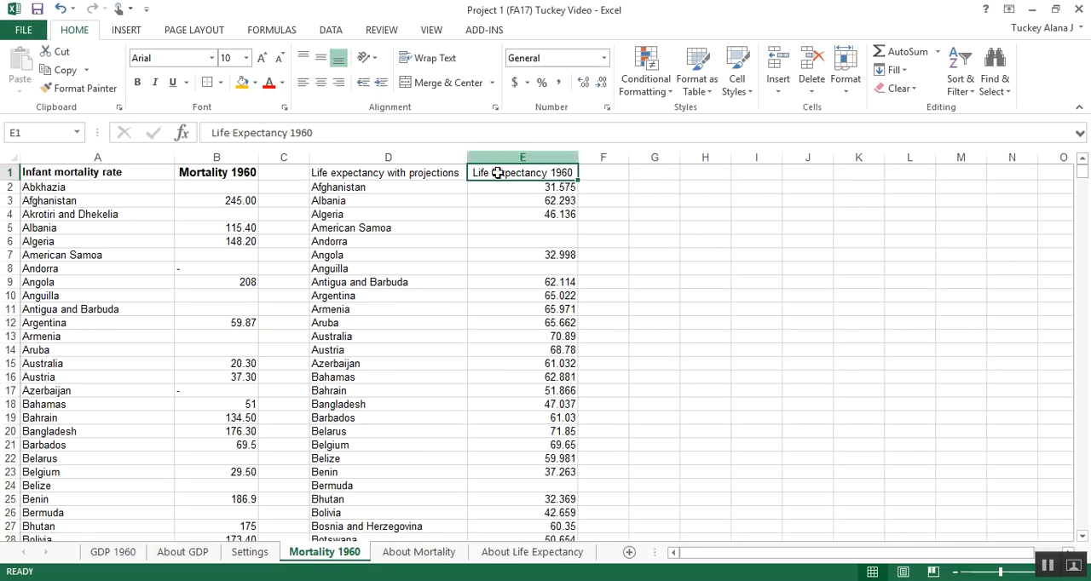
Step: Make the header cells A1:E1 bold and set their font size to 12
left_click(352, 216)
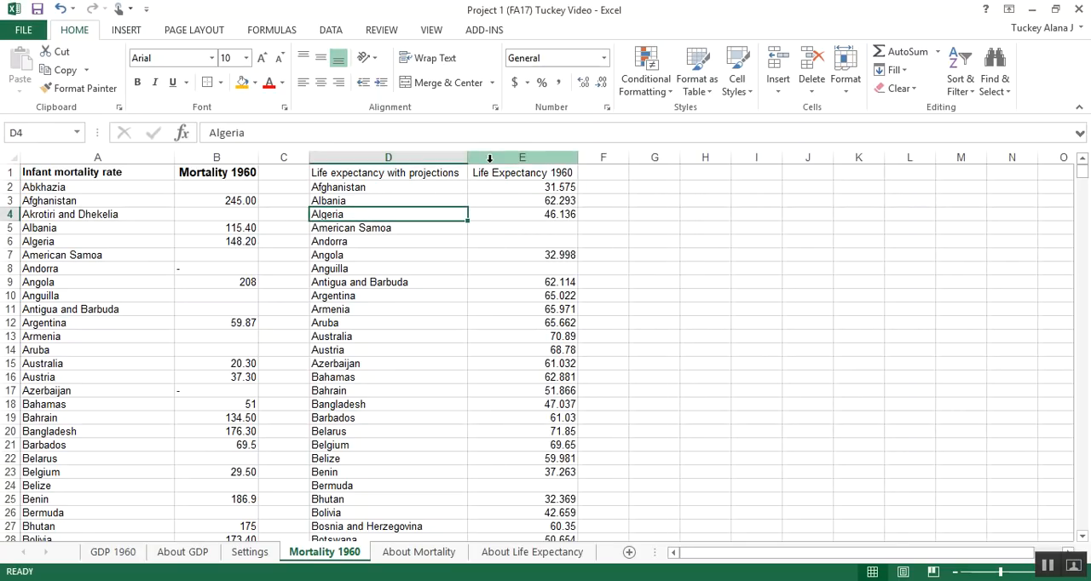
left_click_drag(498, 172, 105, 171)
key("ctrl+b")
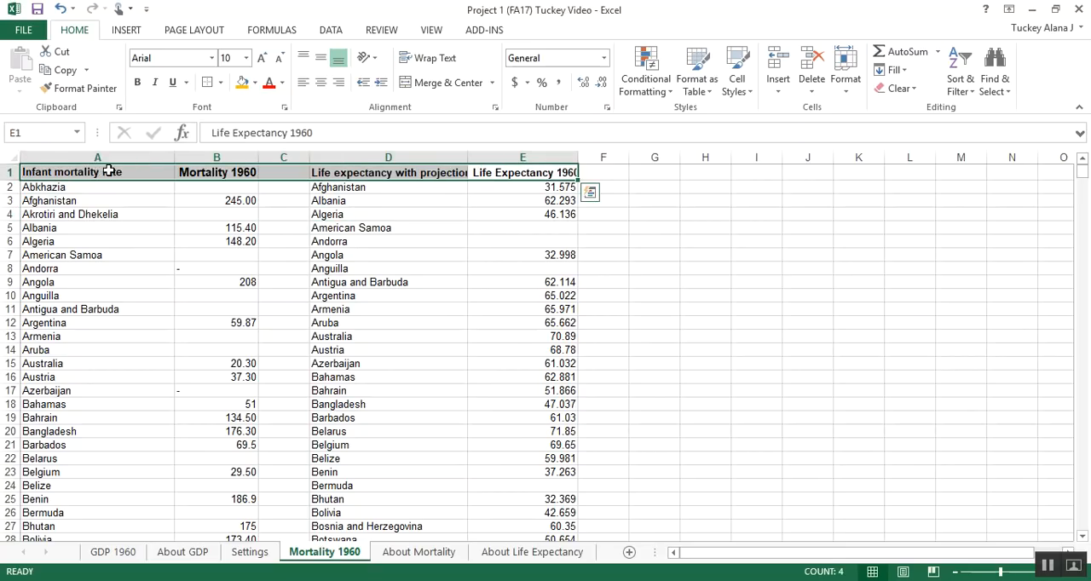
left_click(230, 57)
type("12")
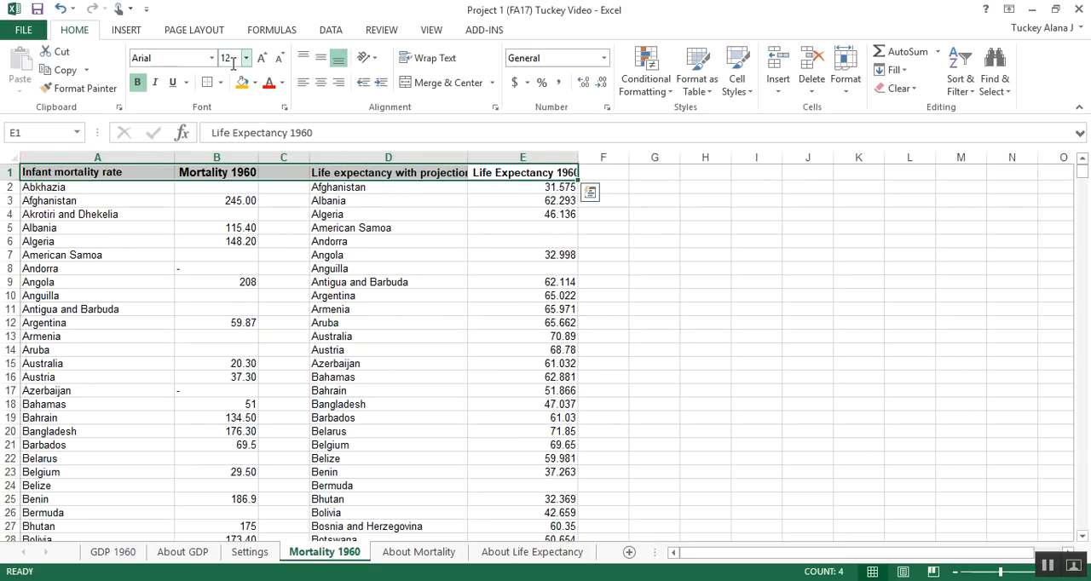
key("Return")
Step: Fit the widths of columns A, B, D and E to their enlarged headers
double_click(258, 156)
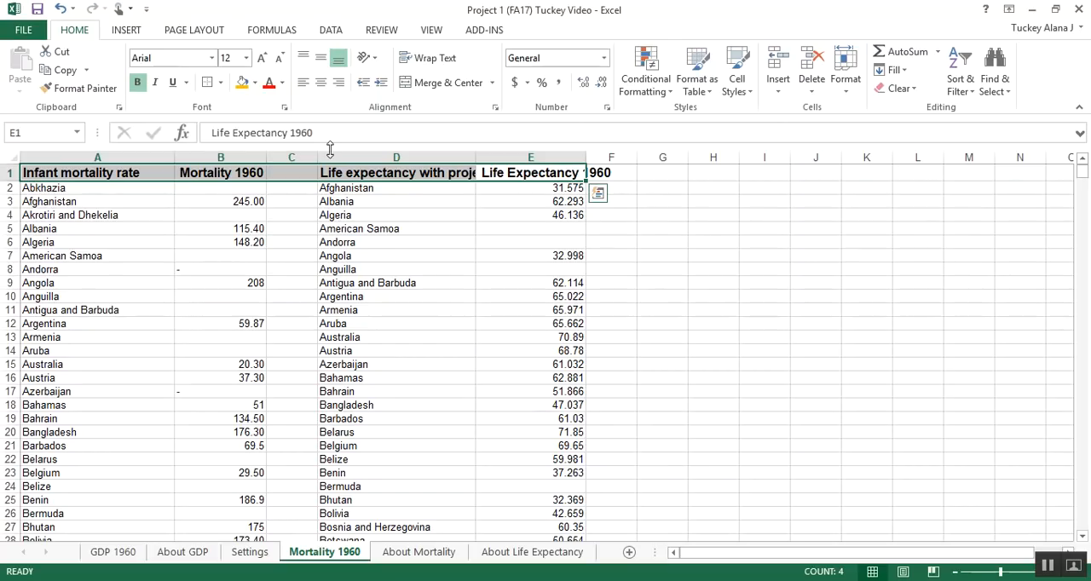
double_click(586, 157)
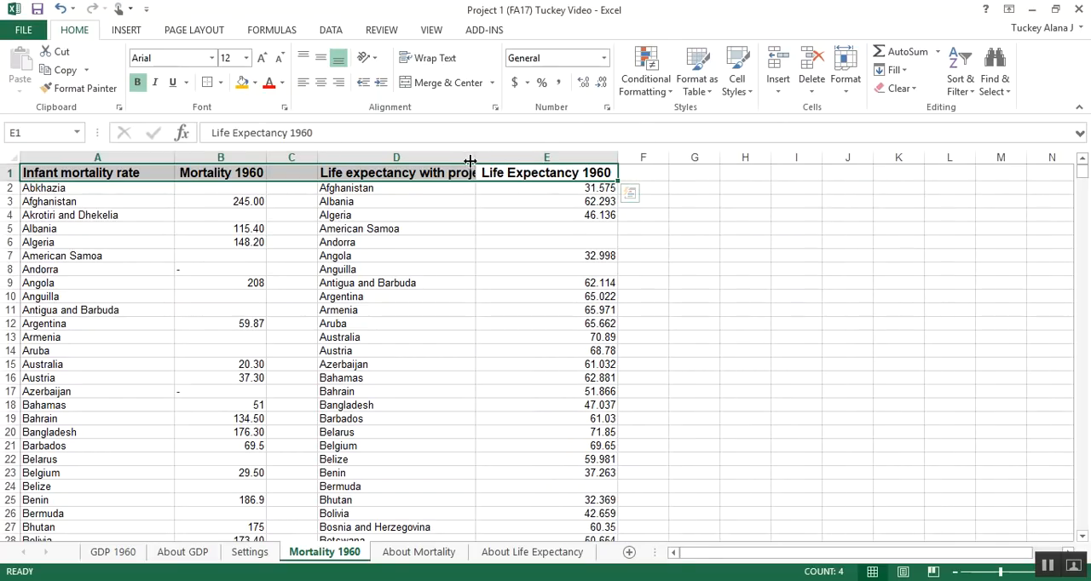
double_click(474, 157)
double_click(175, 157)
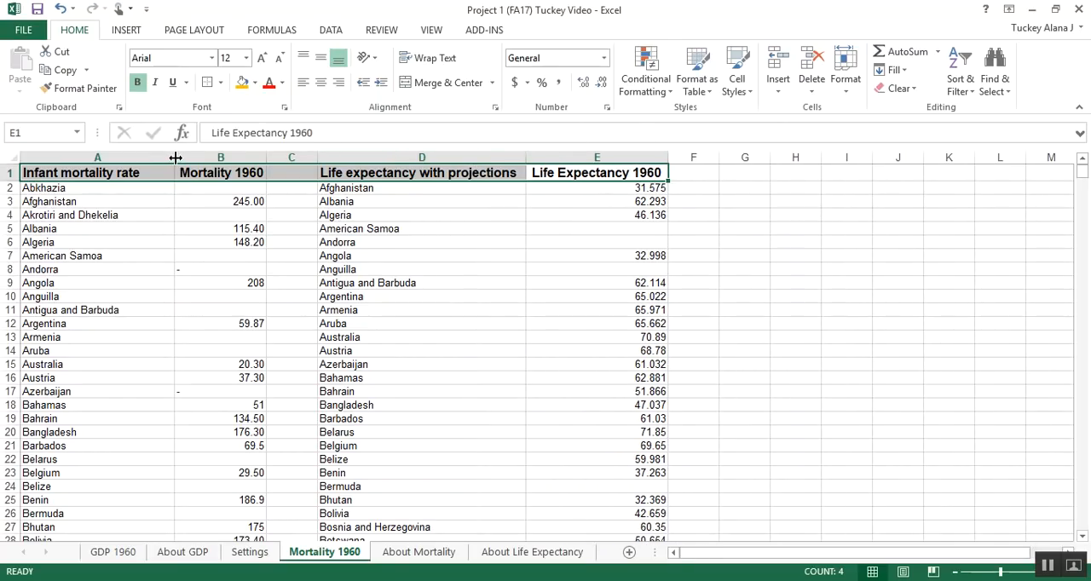
Step: Fill the header cells A1:E1 with the standard light blue color
left_click(254, 83)
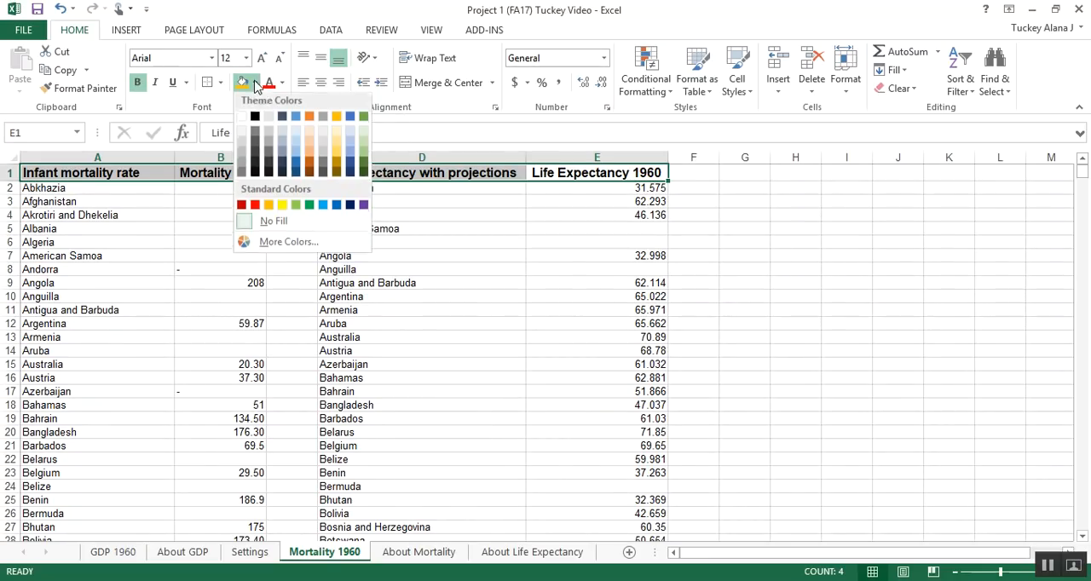
left_click(323, 208)
left_click(162, 243)
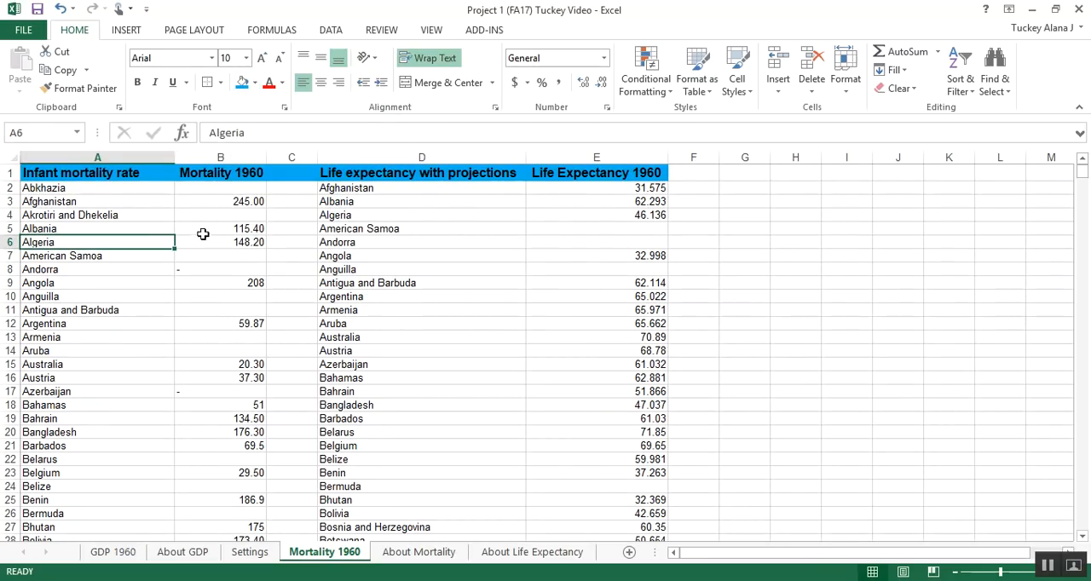
Step: Switch to the Gapminder infant mortality workbook and close it without saving the changes
left_click_drag(72, 215, 615, 506)
key("ctrl+c")
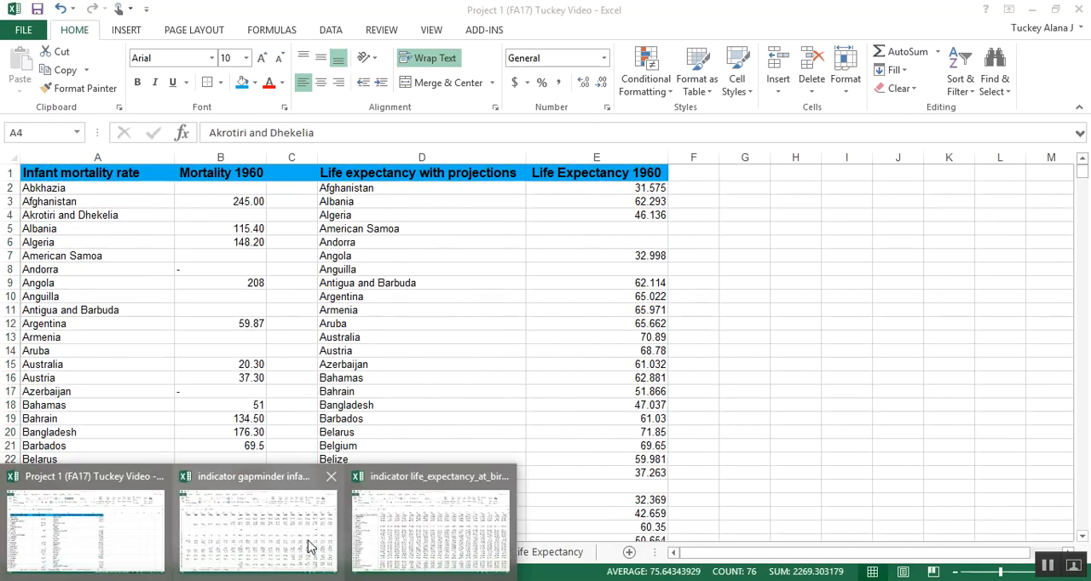
left_click(313, 547)
left_click(630, 225)
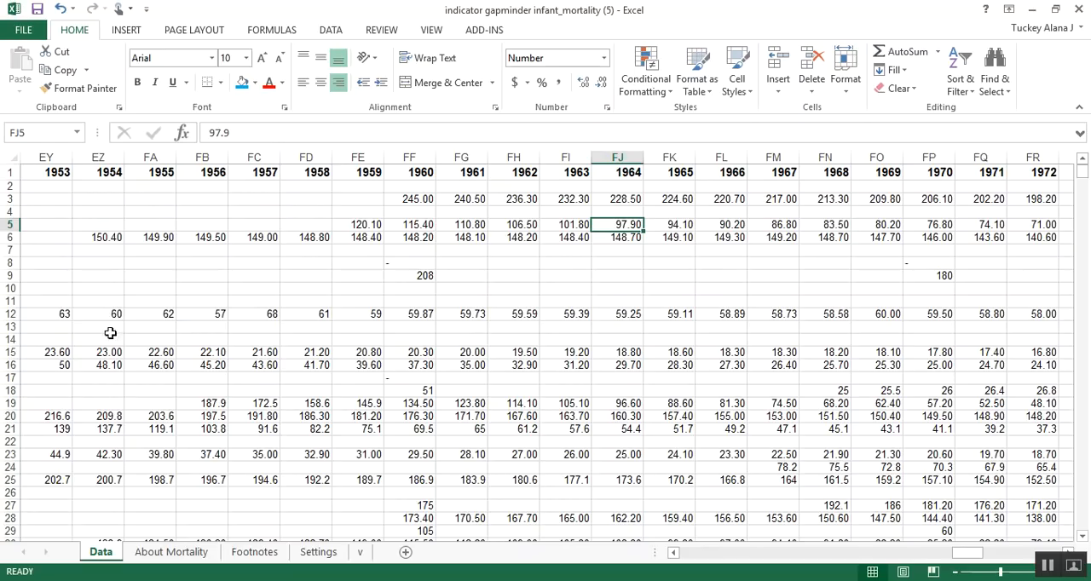
left_click(1081, 8)
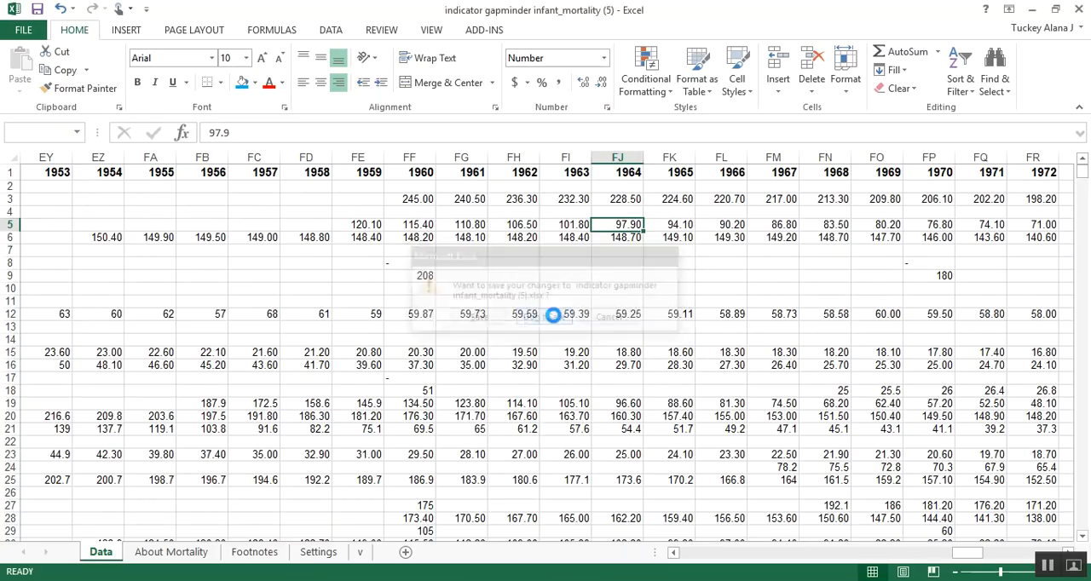
left_click(554, 317)
Step: Save the Project 1 workbook and close the life expectancy workbook without saving its changes
left_click(281, 298)
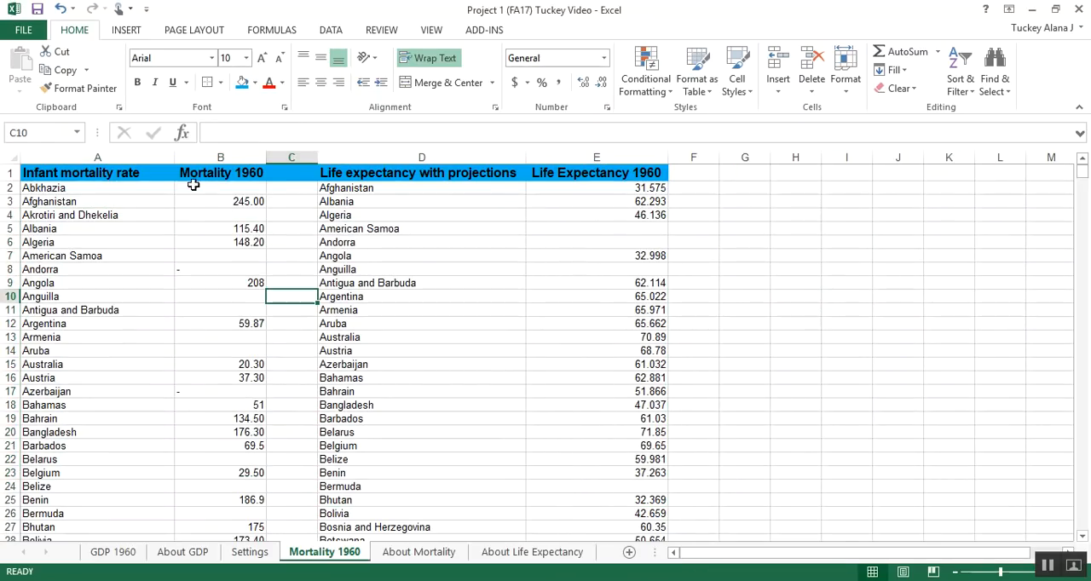
left_click(37, 10)
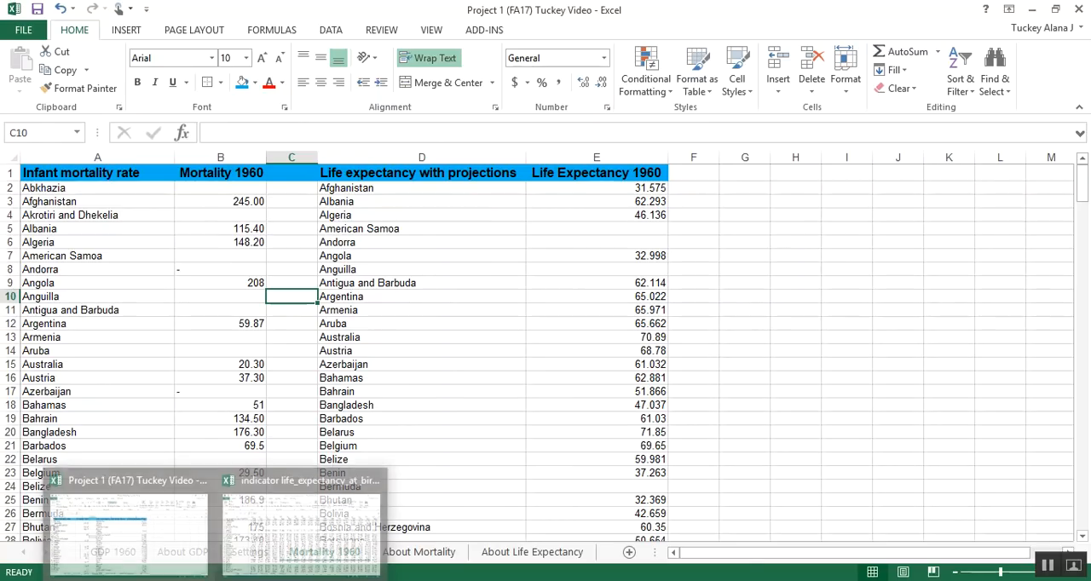
left_click(334, 542)
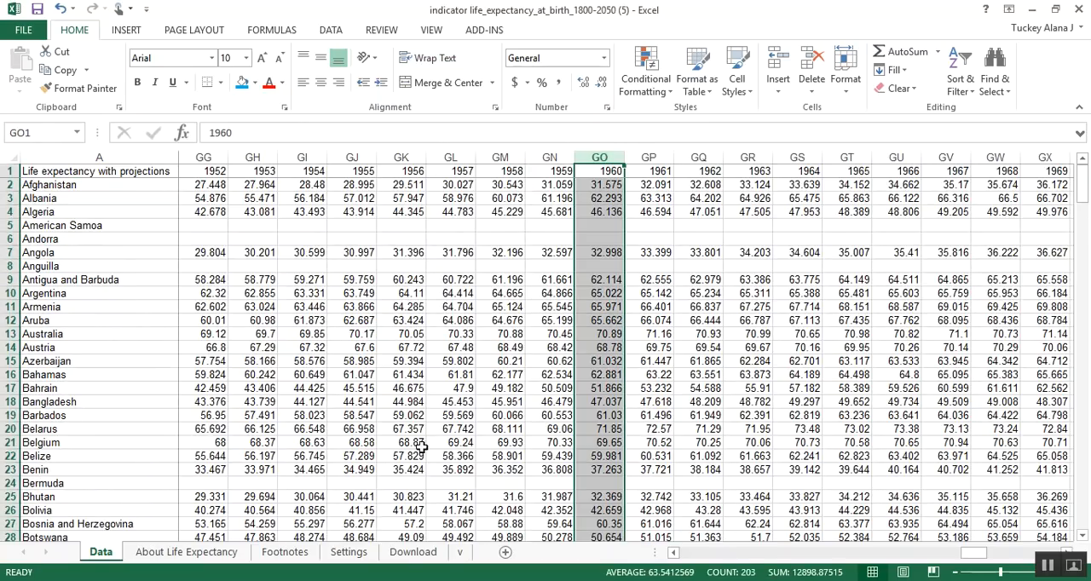
left_click(1079, 7)
left_click(544, 317)
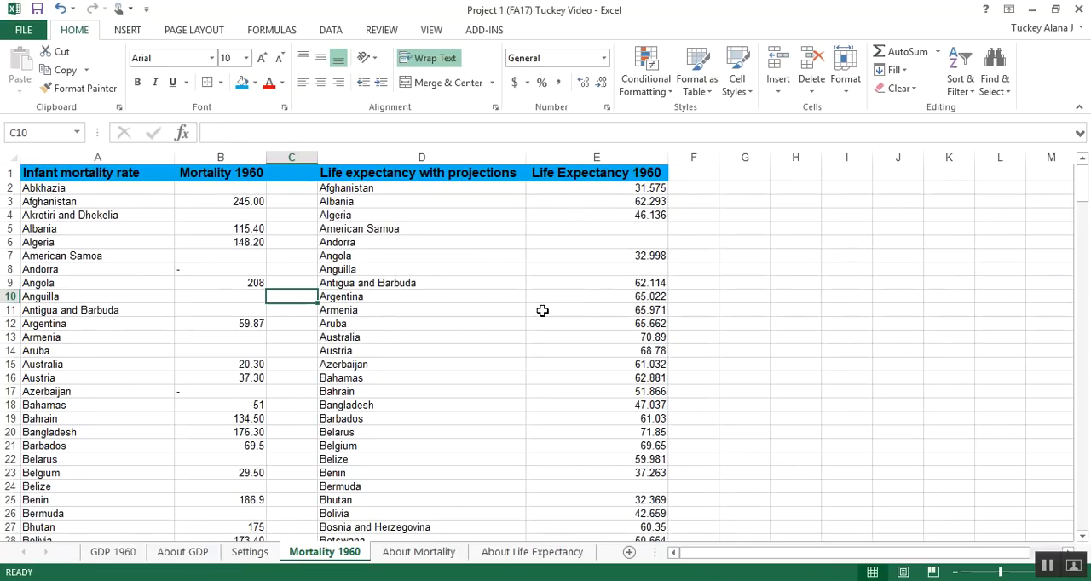
Step: Compare the country rows in columns A and B with those in columns D and E to find mismatched countries
left_click(497, 283)
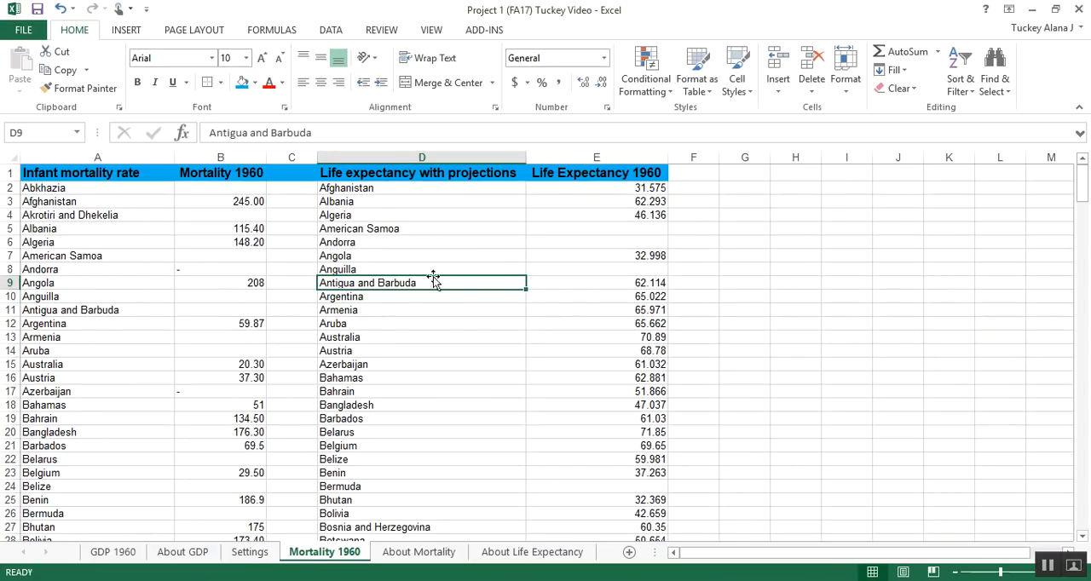
left_click(227, 216)
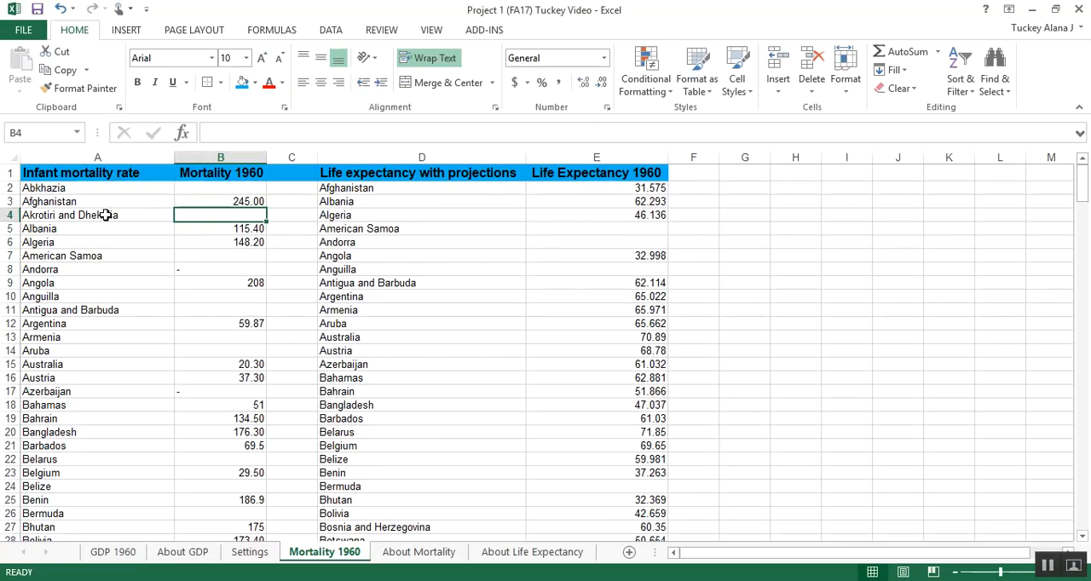
left_click(182, 197)
left_click_drag(106, 187, 228, 188)
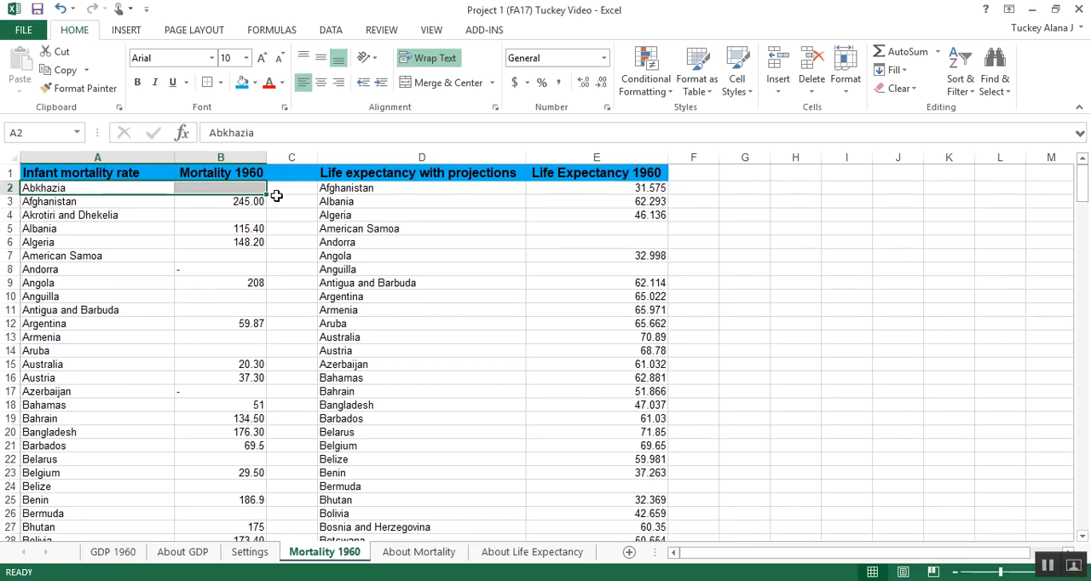
left_click(136, 204)
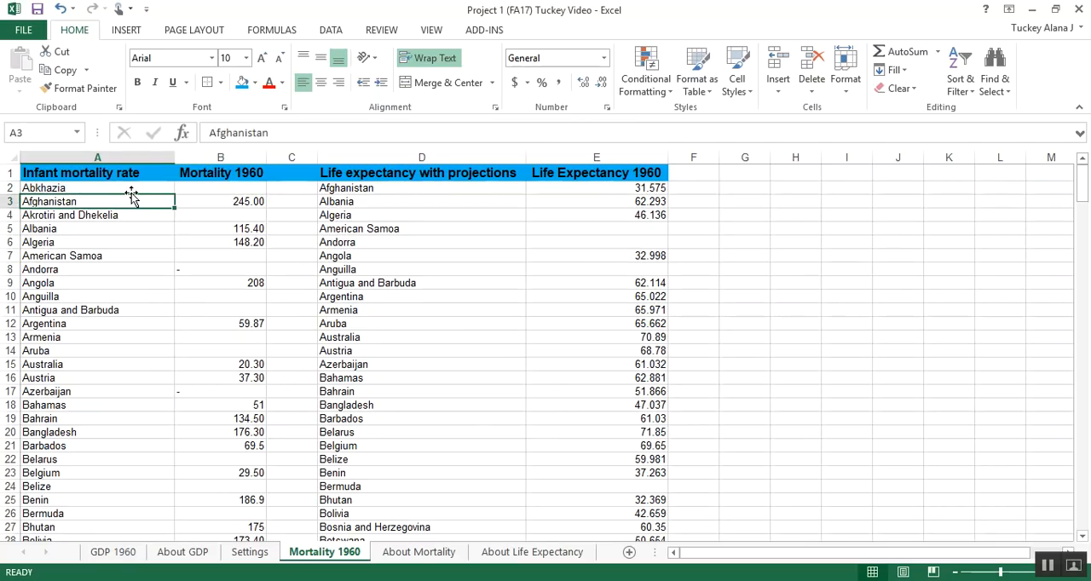
left_click_drag(108, 181, 222, 309)
left_click(141, 152)
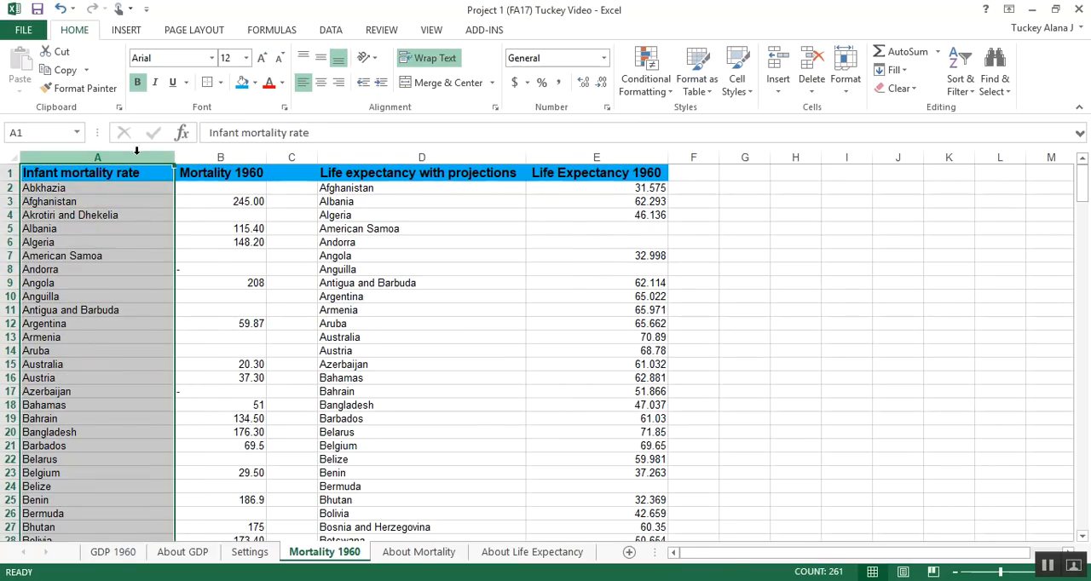
left_click_drag(195, 154, 127, 188)
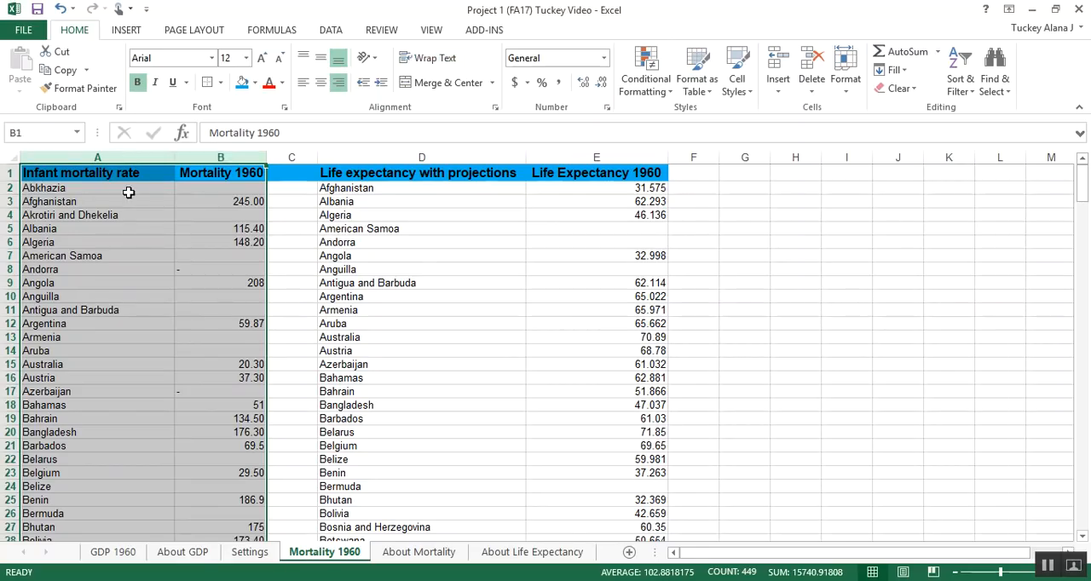
left_click(127, 188)
Step: Delete the Abkhazia cells A2:B2, shifting cells up, and check that row 2 lines up across columns A to E
left_click_drag(224, 185, 137, 189)
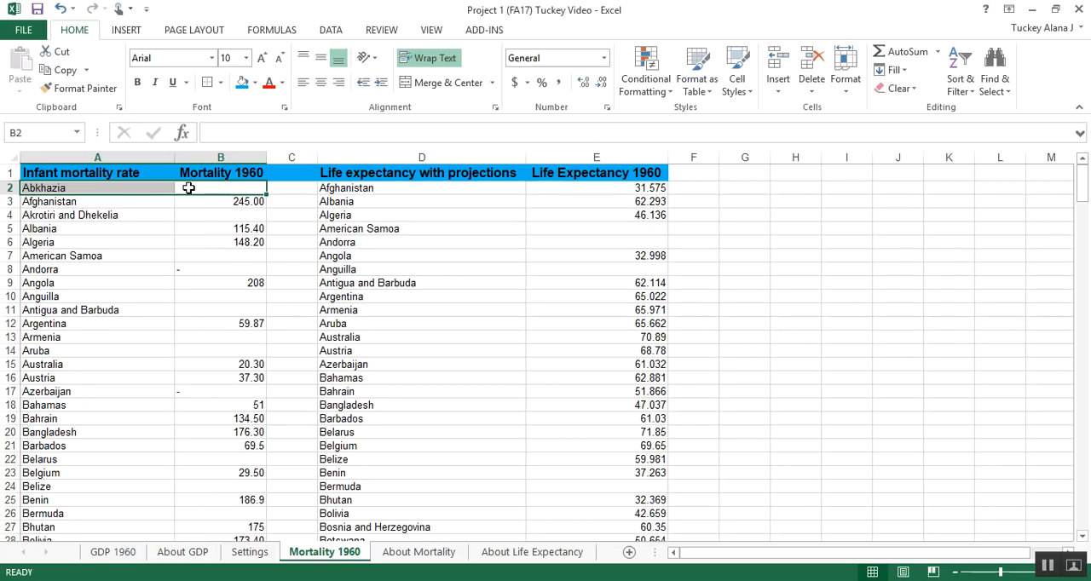
right_click(189, 193)
left_click(224, 319)
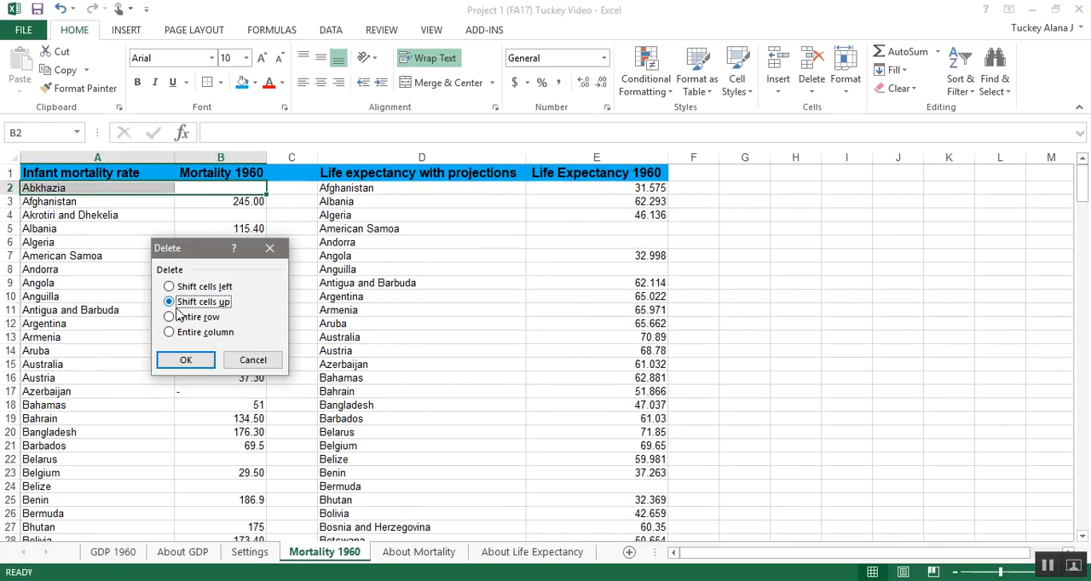
left_click(186, 361)
left_click(137, 197)
left_click_drag(83, 188, 648, 183)
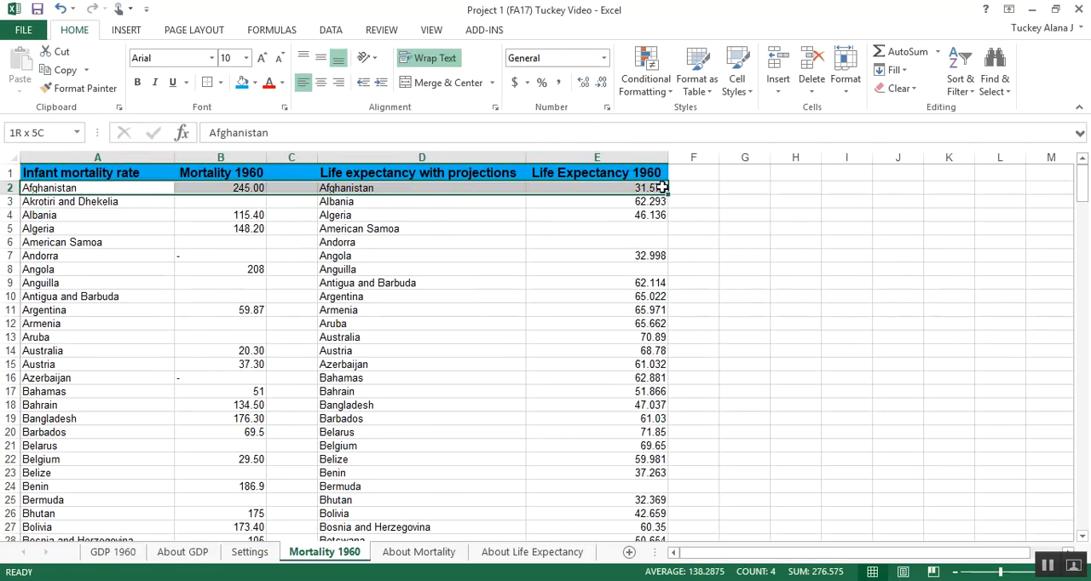
Step: Delete the Akrotiri and Dhekelia cells A3:B3, shifting the cells below up
left_click(117, 206)
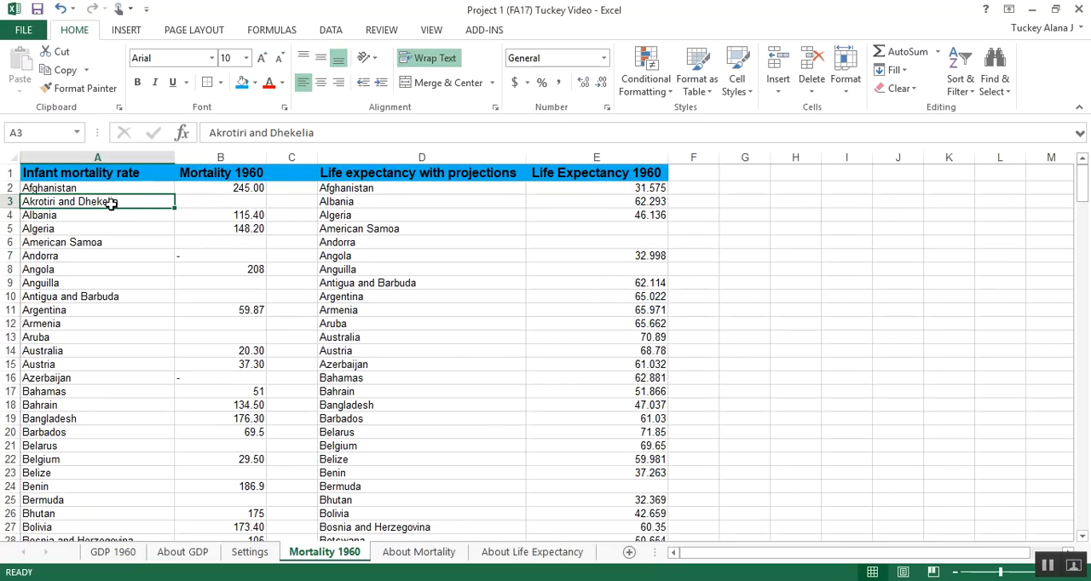
mouse_move(207, 202)
left_mouse_down()
mouse_move(154, 201)
mouse_move(214, 201)
left_mouse_up()
left_click(358, 204)
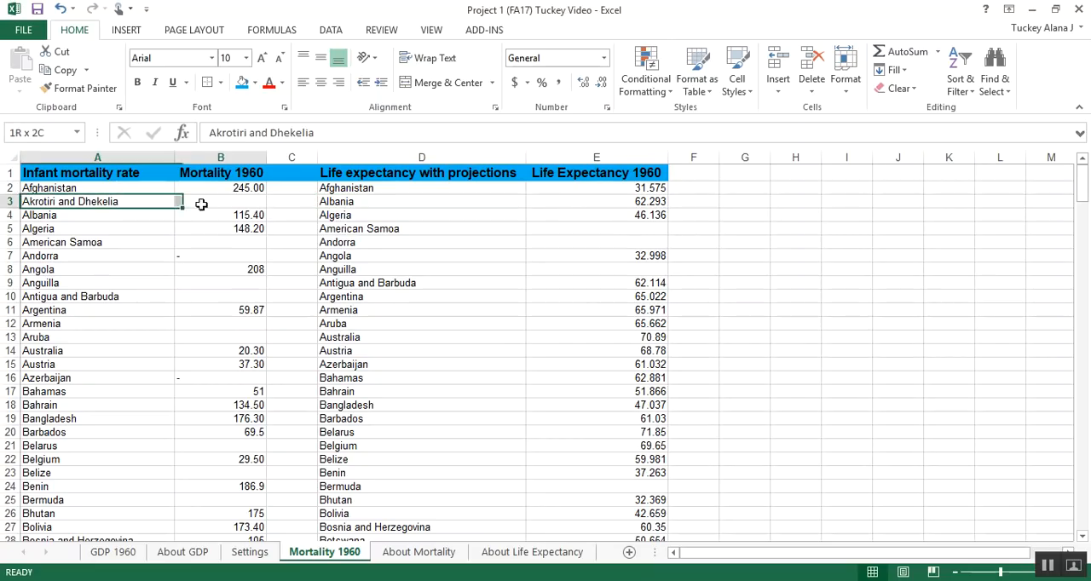
right_click(212, 202)
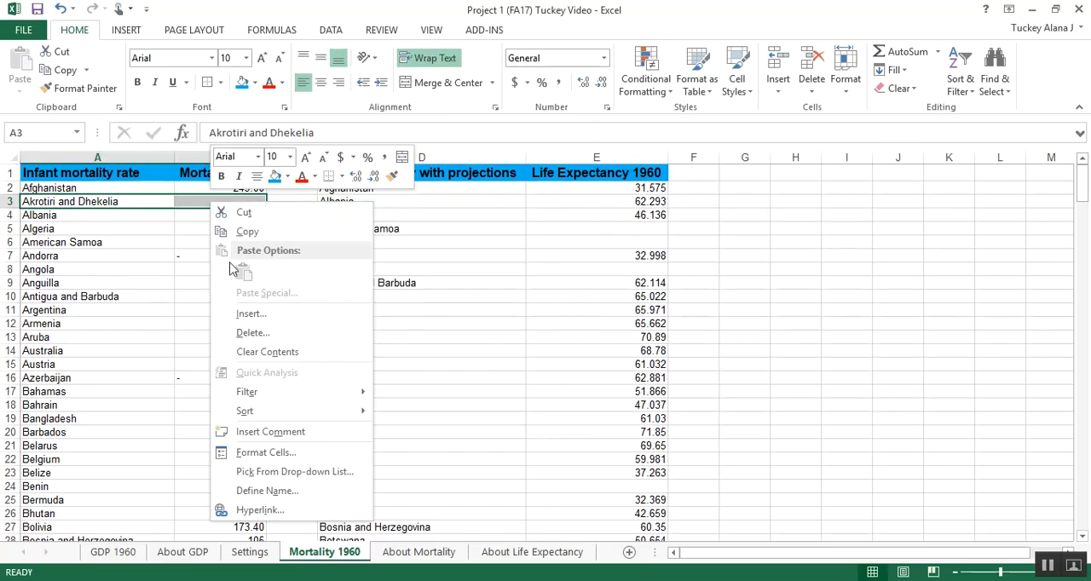
left_click(254, 332)
left_click(218, 365)
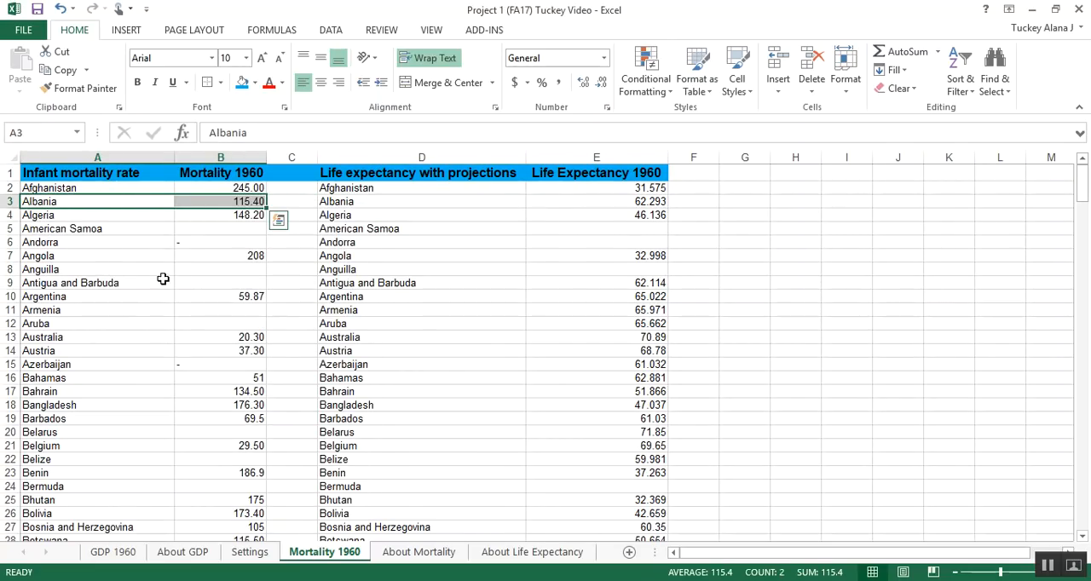
Step: Check that the country names in columns A and D line up from Albania in row 3 through row 11
left_click(376, 201)
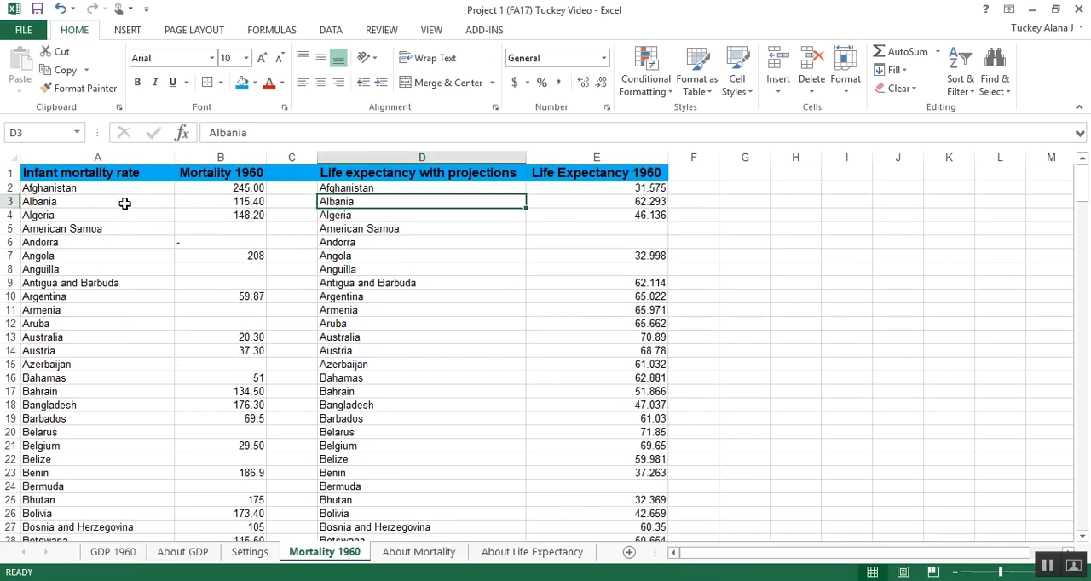
left_click(126, 200)
left_click(122, 220)
left_click(341, 213)
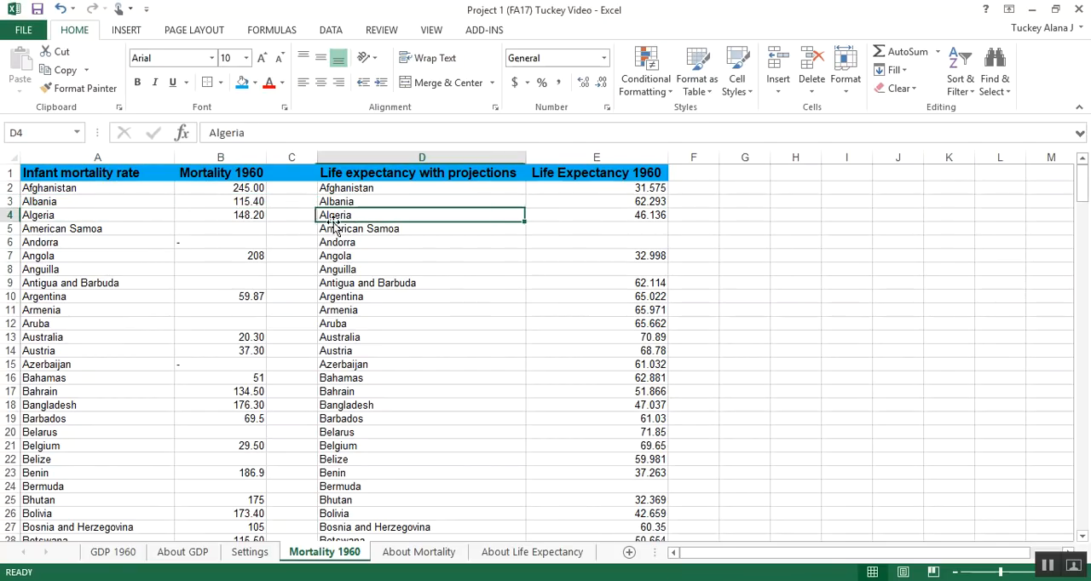
left_click(131, 228)
left_click(221, 230)
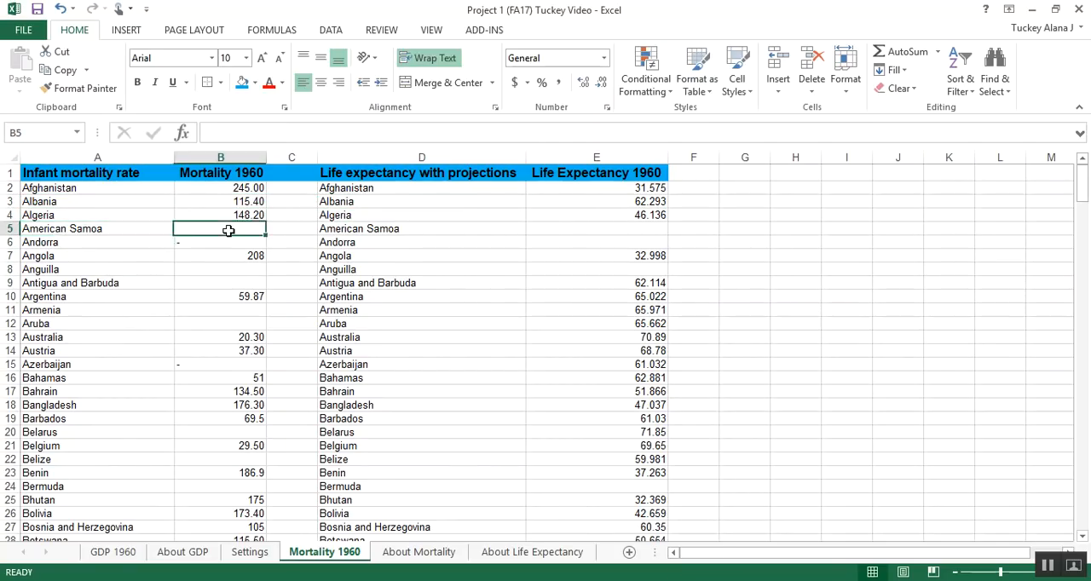
left_click(346, 244)
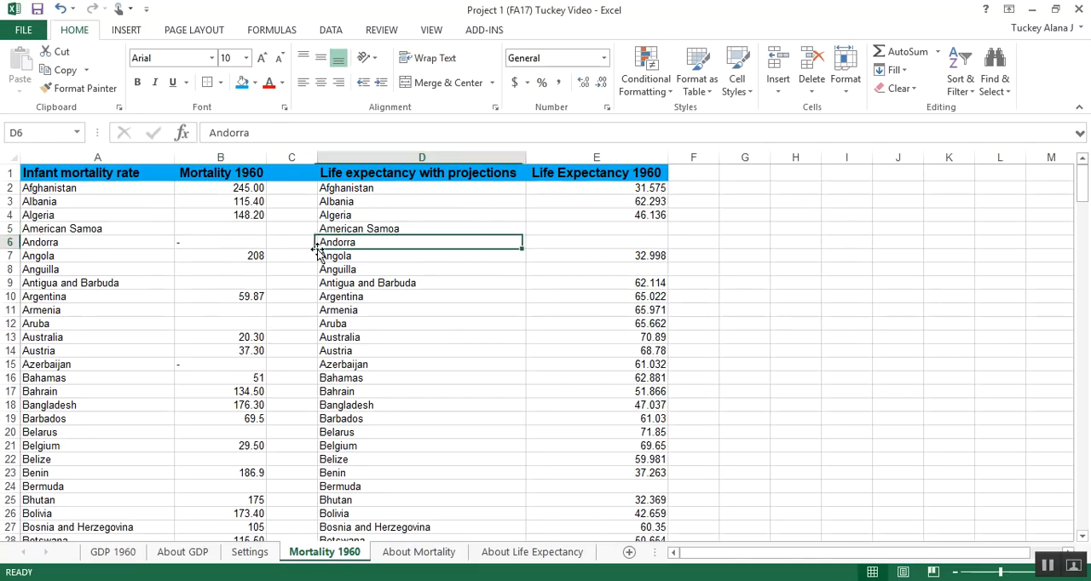
left_click_drag(116, 258, 623, 307)
left_click(312, 283)
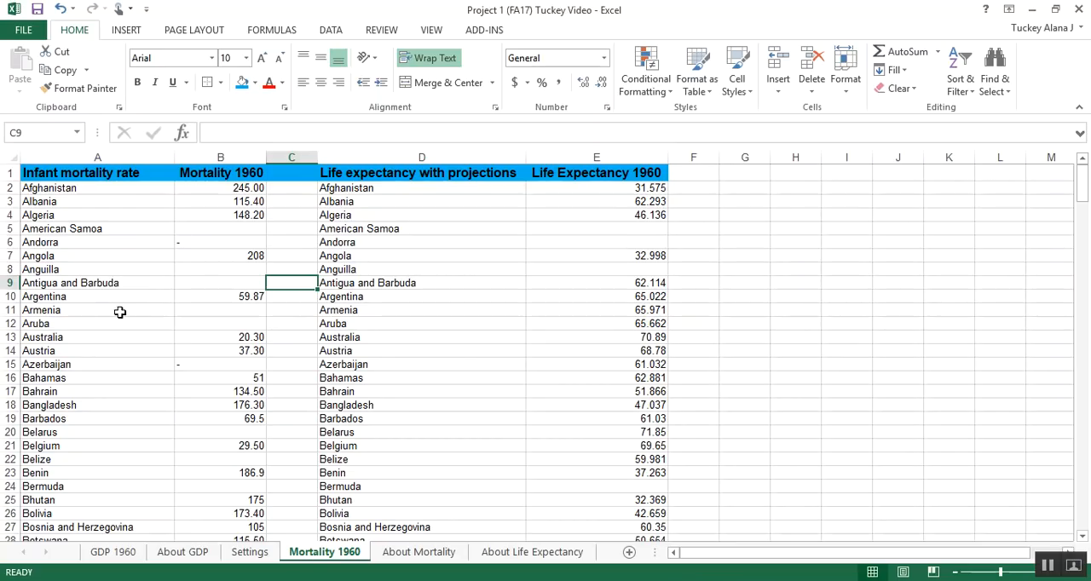
Step: Compare the country names in columns A and D from row 10 onward, including the Christmas Island and Cook Islands rows, looking for mismatches
scroll(97, 290, "down", 1)
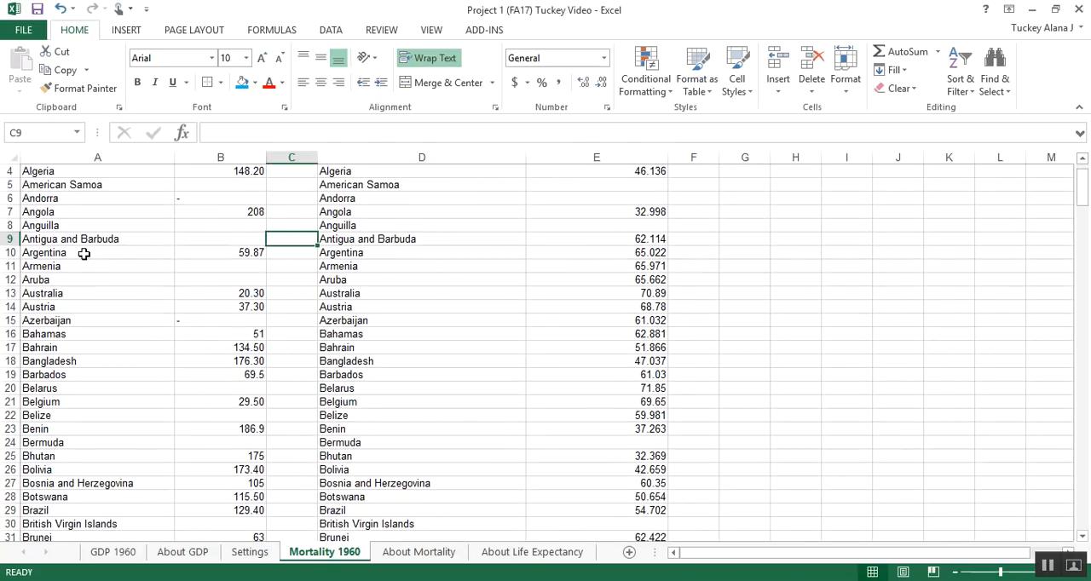
scroll(94, 251, "down", 1)
left_click_drag(97, 234, 393, 407)
scroll(385, 383, "down", 4)
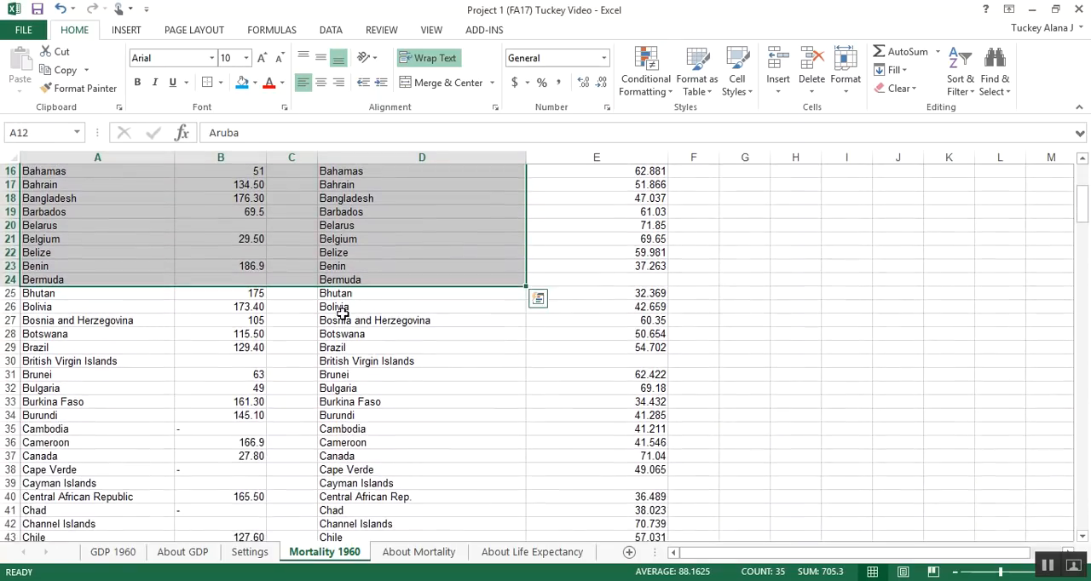
scroll(337, 296, "down", 1)
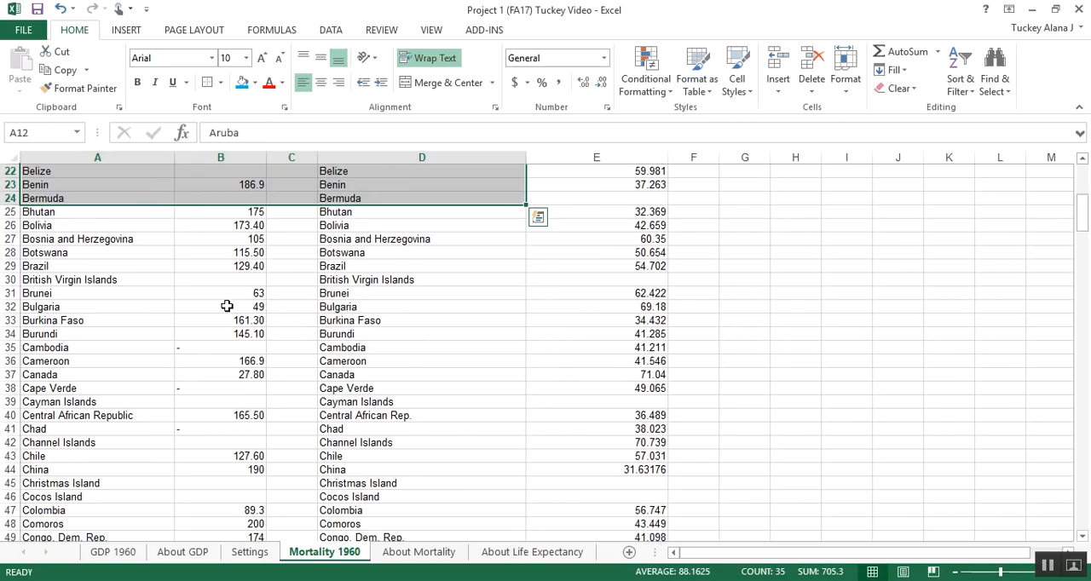
scroll(304, 304, "down", 1)
scroll(360, 289, "down", 1)
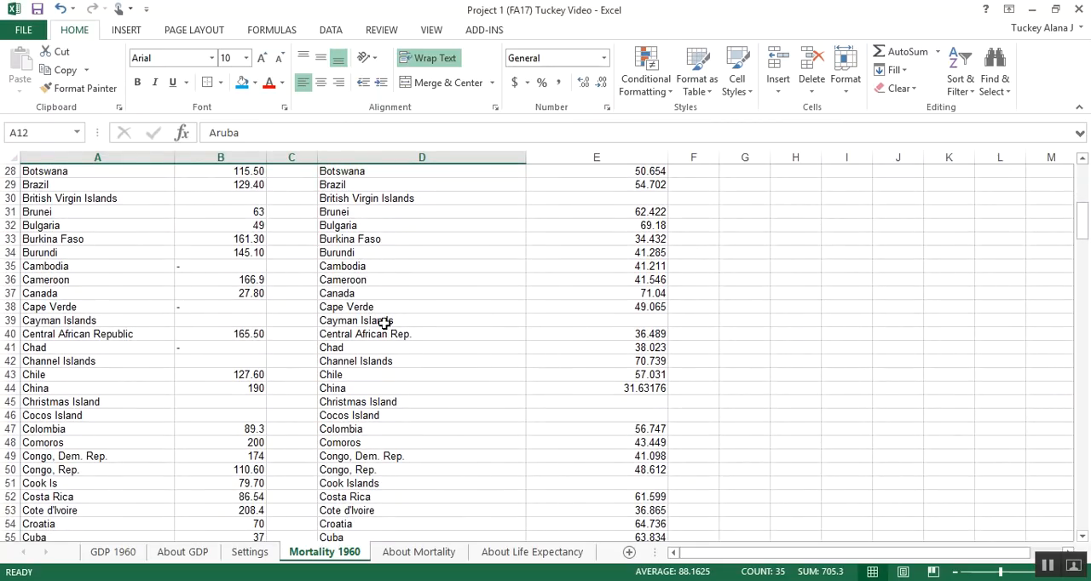
scroll(388, 333, "down", 2)
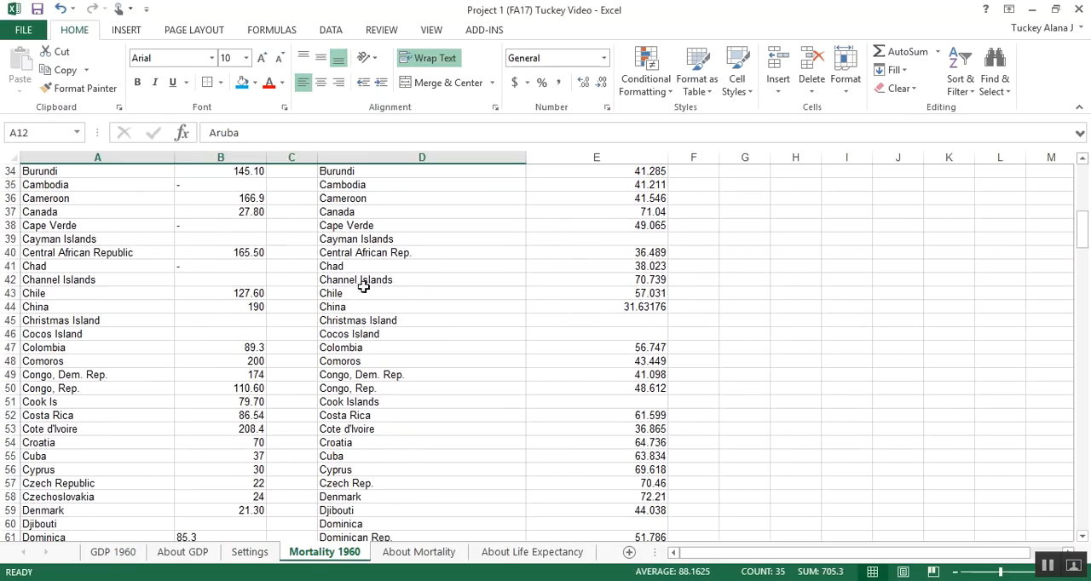
scroll(389, 287, "down", 1)
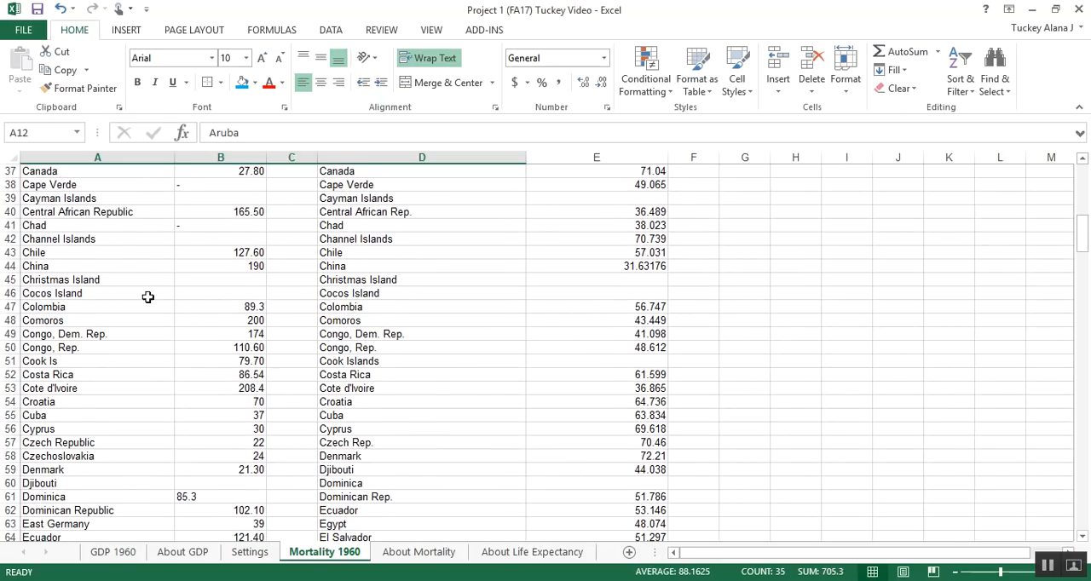
left_click_drag(142, 283, 361, 281)
scroll(281, 285, "down", 2)
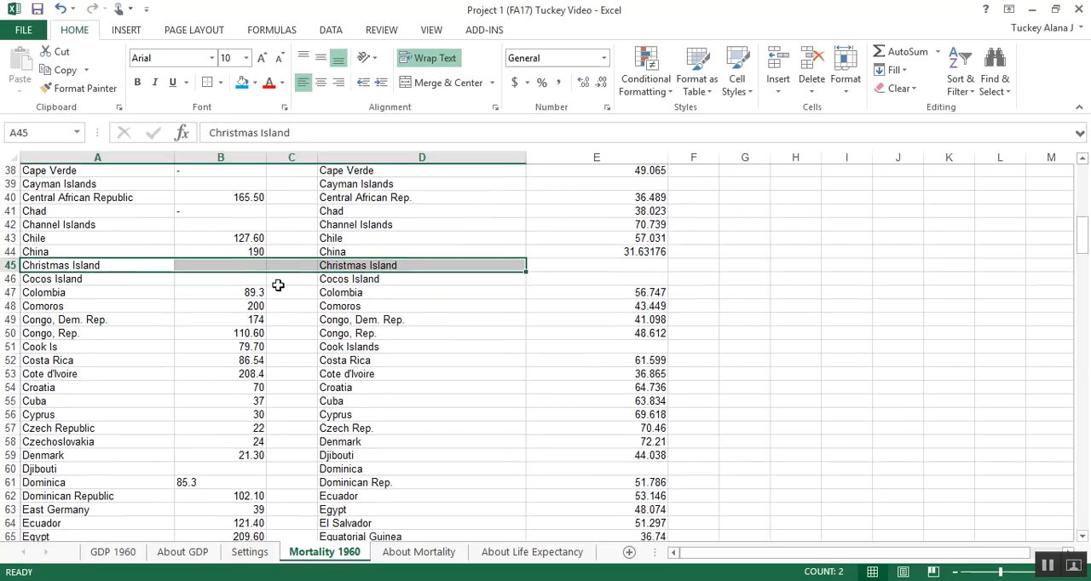
scroll(316, 249, "up", 2)
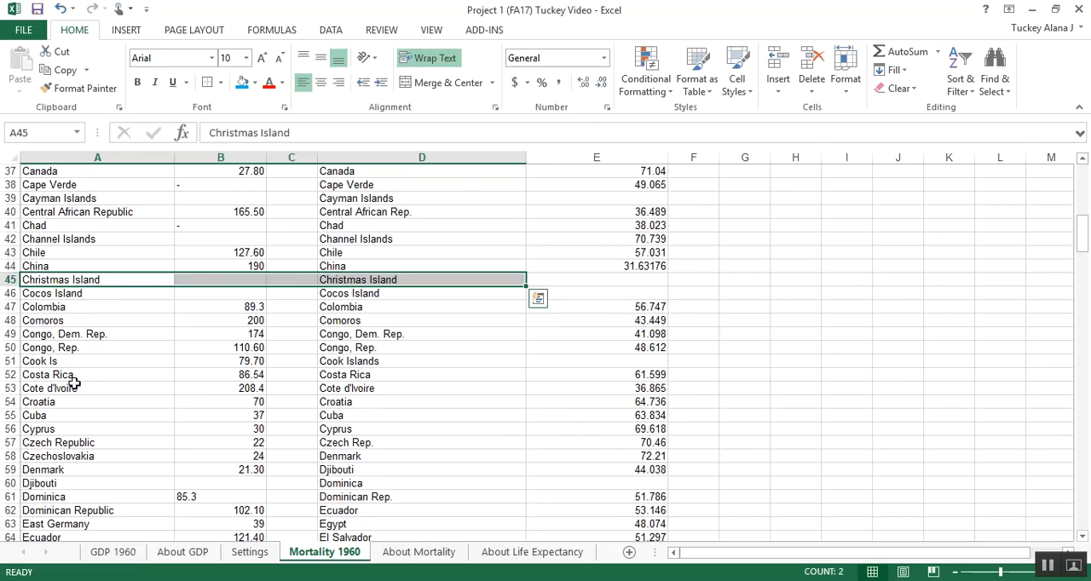
left_click(76, 363)
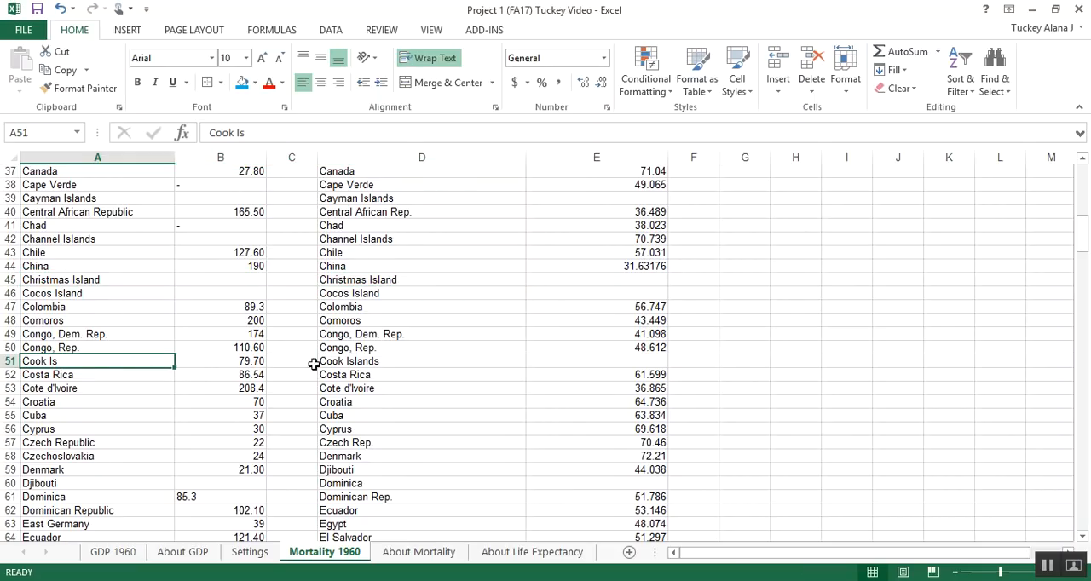
left_click_drag(375, 360, 161, 353)
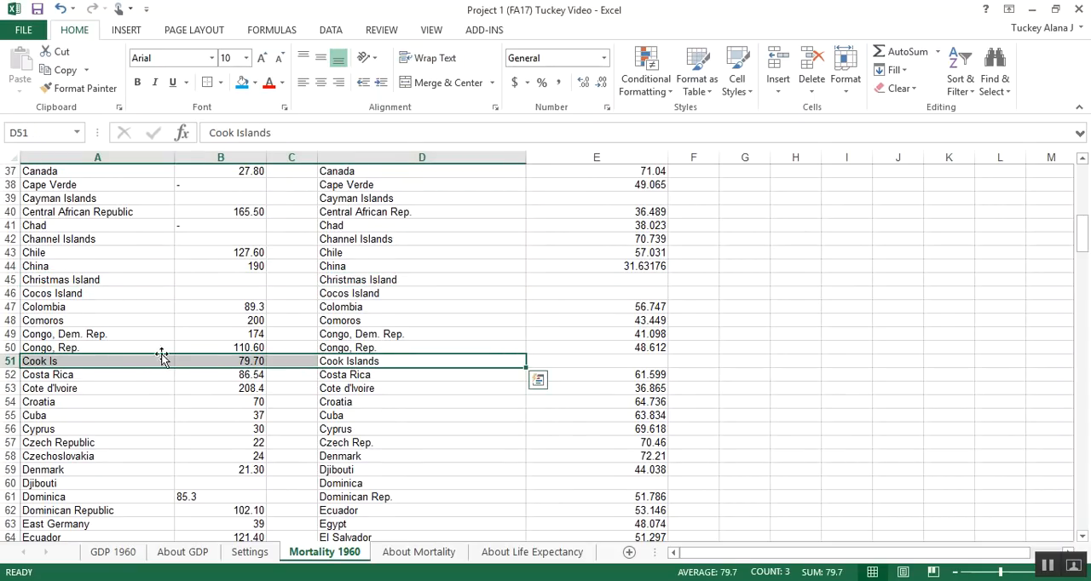
scroll(225, 344, "down", 3)
scroll(226, 336, "down", 1)
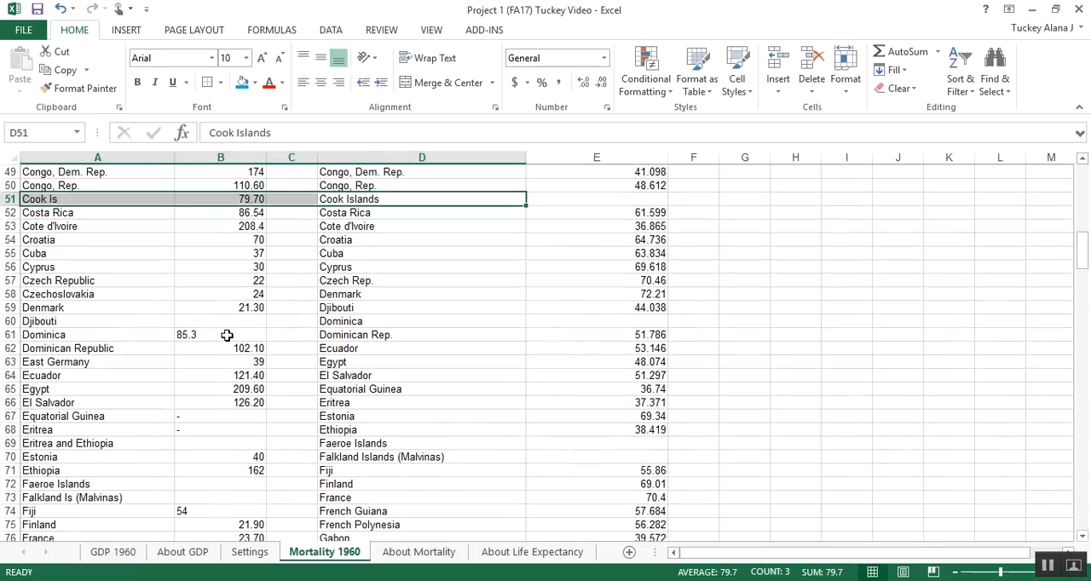
Step: Compare row 58 with columns D and E, and delete the unmatched Czechoslovakia cells A58:B58, shifting cells up
left_click(166, 294)
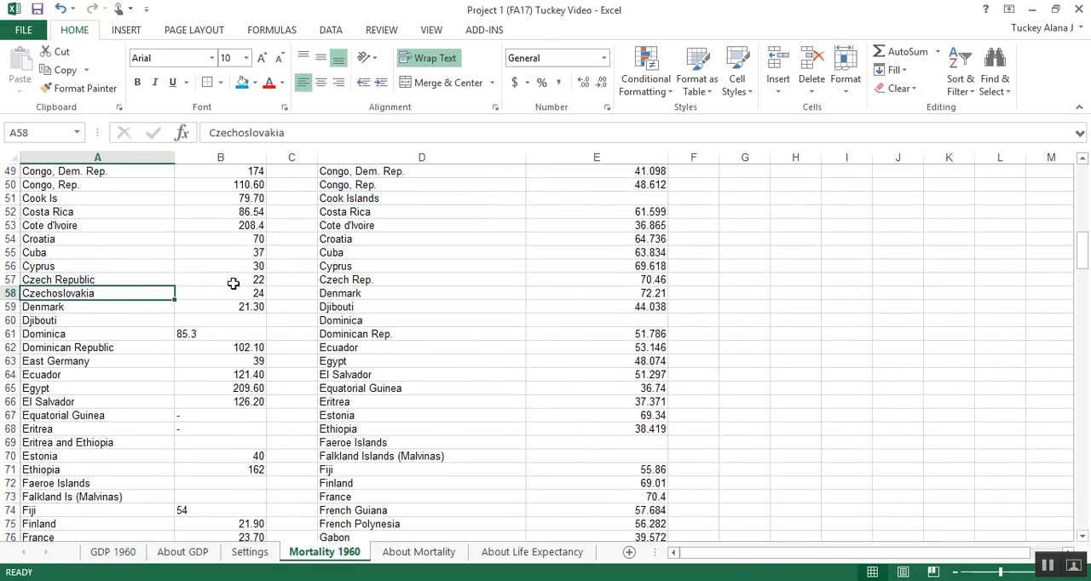
left_click_drag(237, 296, 114, 292)
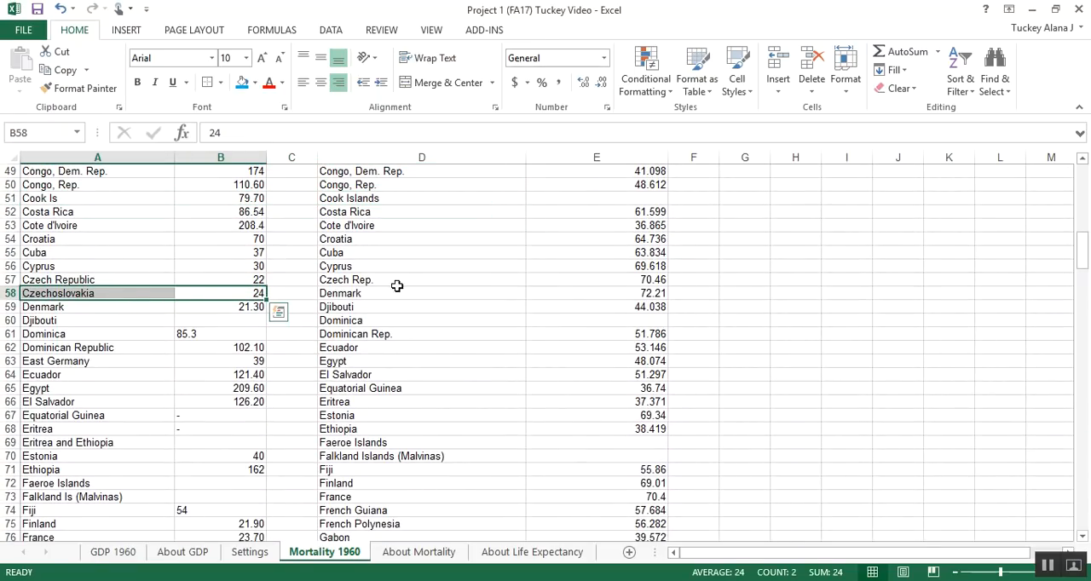
left_click_drag(378, 280, 653, 293)
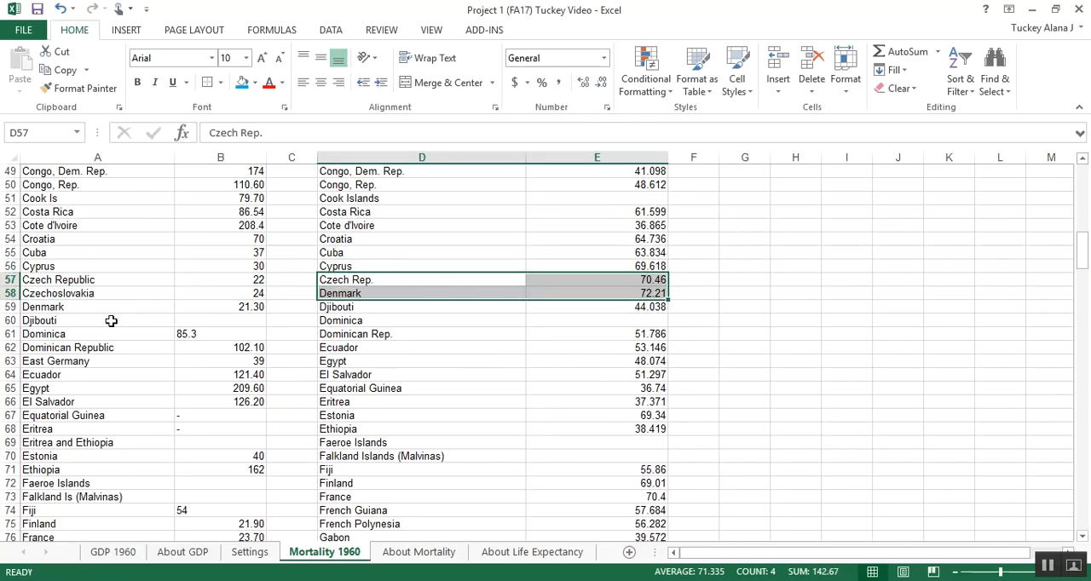
left_click_drag(78, 294, 249, 294)
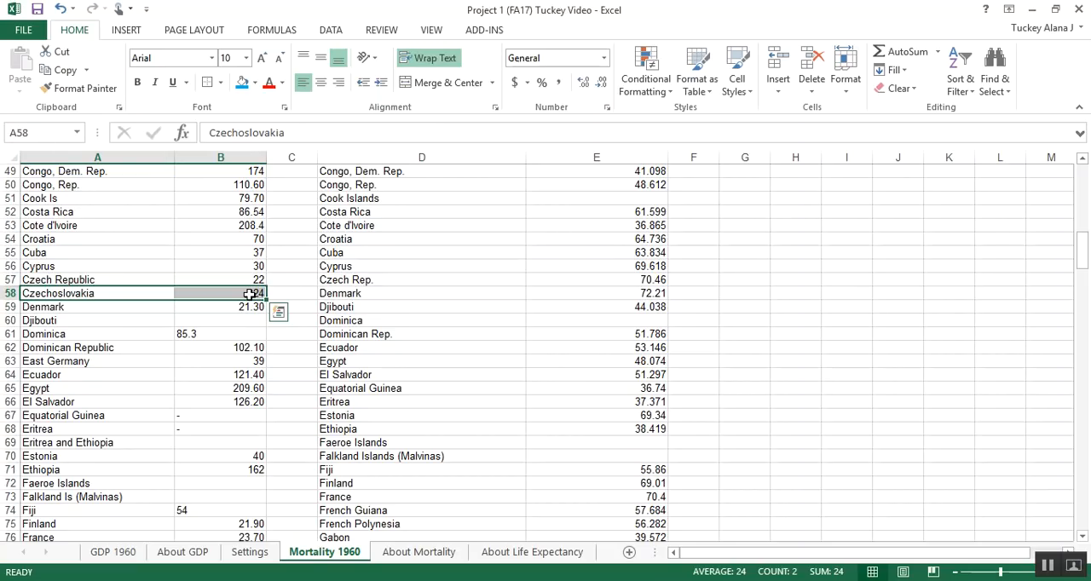
left_click_drag(97, 293, 234, 297)
right_click(184, 293)
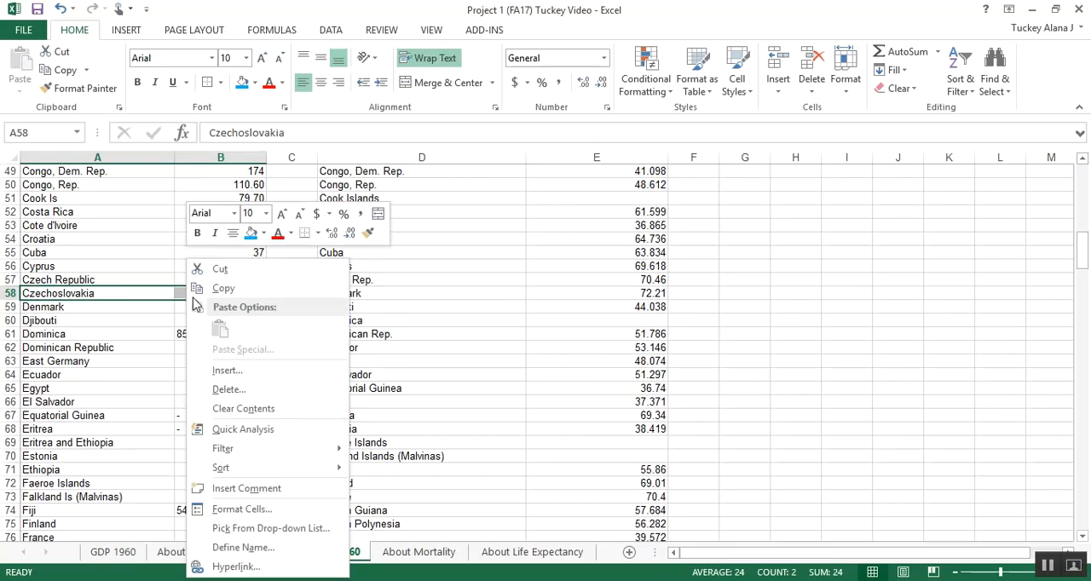
left_click(237, 392)
left_click(218, 435)
Step: Check the rows below Denmark and delete the unmatched East Germany cells A62:B62, shifting cells up
left_click(122, 334)
left_click_drag(135, 307, 205, 346)
left_click(136, 334)
left_click_drag(128, 350, 265, 349)
right_click(204, 352)
left_click(254, 158)
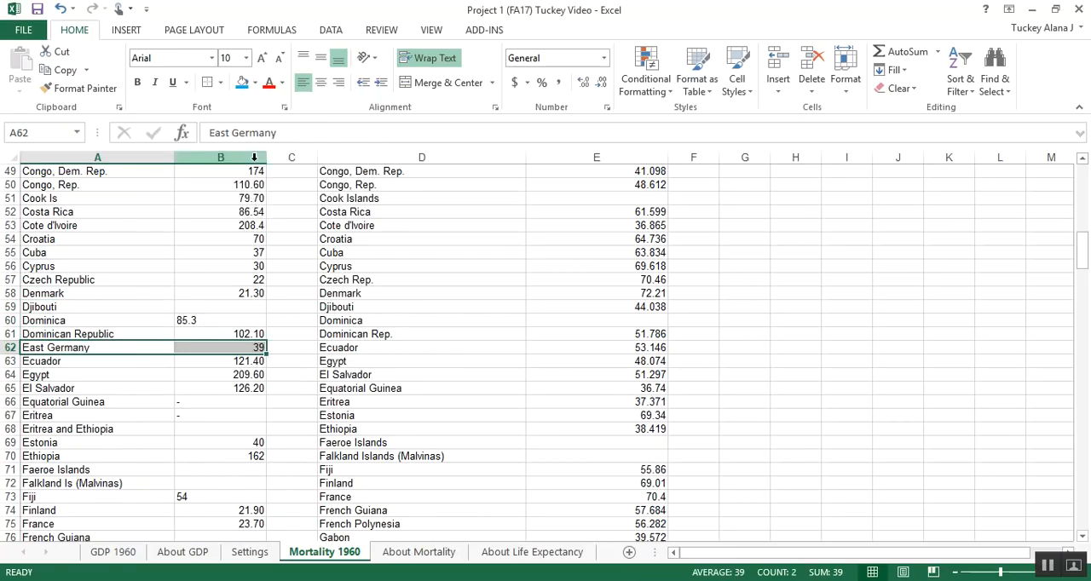
left_click(227, 205)
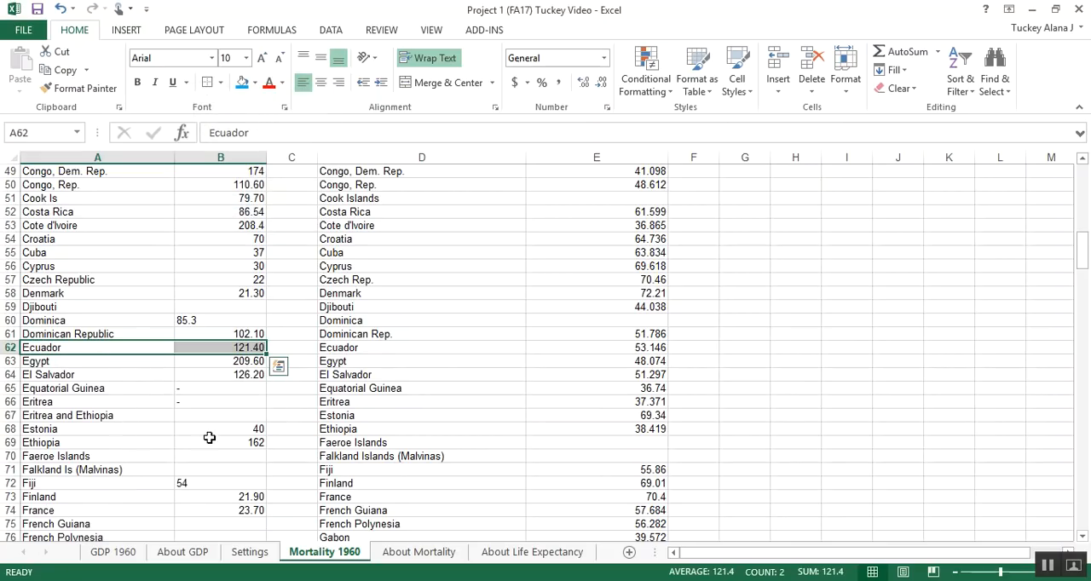
Step: Delete the unmatched Eritrea and Ethiopia cells A67:B67, shifting the cells below up
left_click_drag(145, 429, 336, 417)
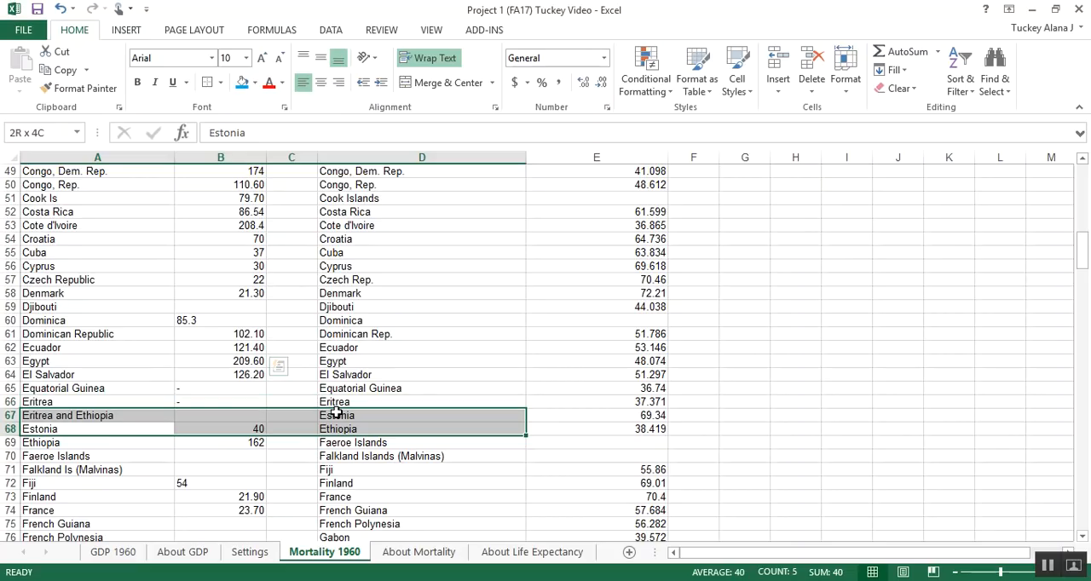
left_click(189, 419)
left_click(139, 418)
left_click_drag(139, 417, 188, 418)
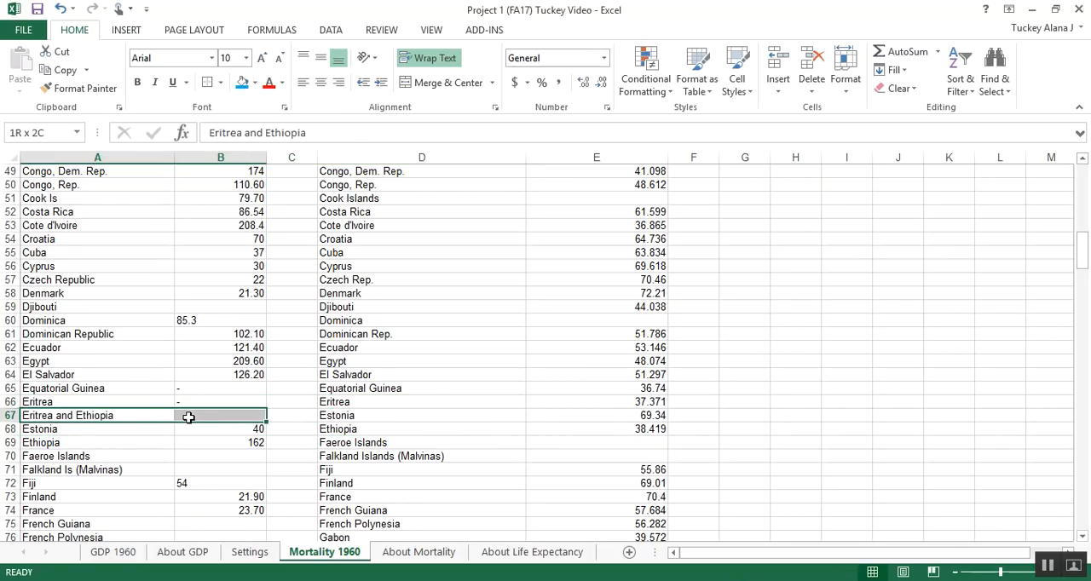
right_click(188, 418)
left_click(265, 225)
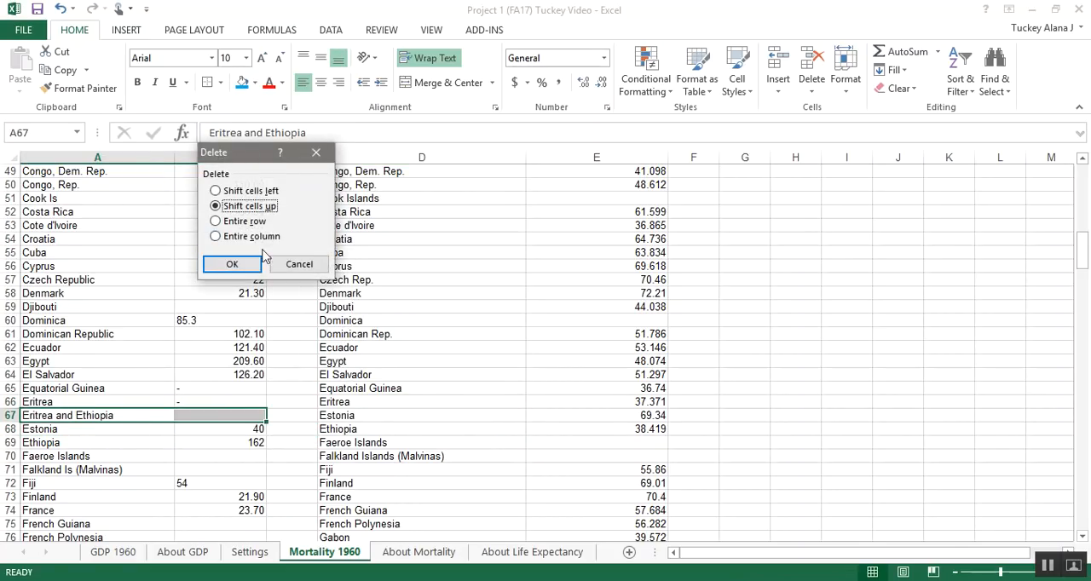
left_click(234, 263)
Step: Compare the country names from Estonia in row 67 downward, and check North Korea against Korea, Dem. Rep. in row 113
scroll(145, 350, "down", 2)
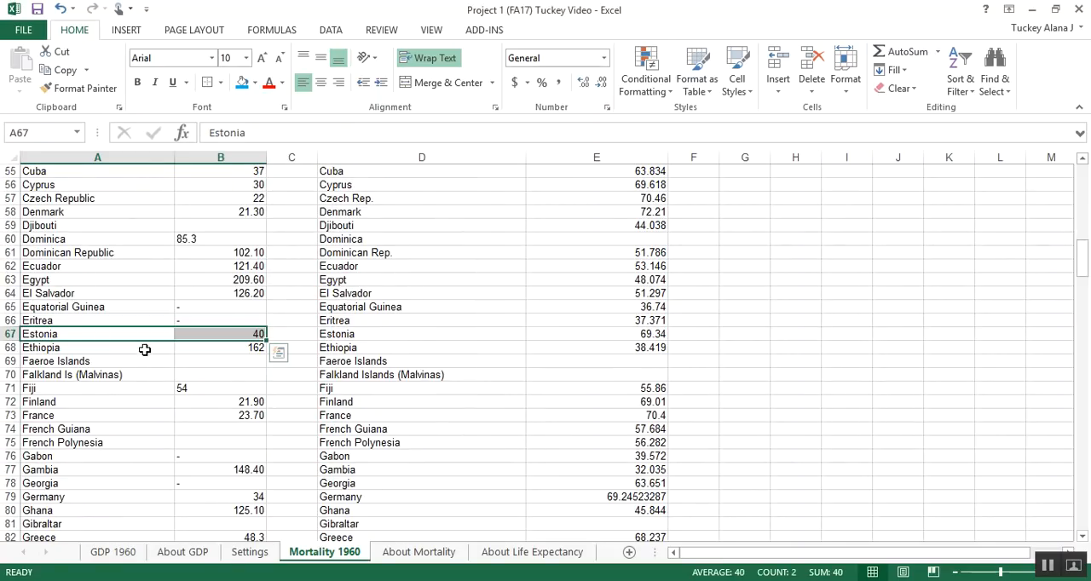
mouse_move(140, 341)
left_mouse_down()
mouse_move(214, 358)
mouse_move(148, 333)
left_mouse_up()
left_click(580, 339)
left_click(128, 361)
scroll(171, 375, "down", 2)
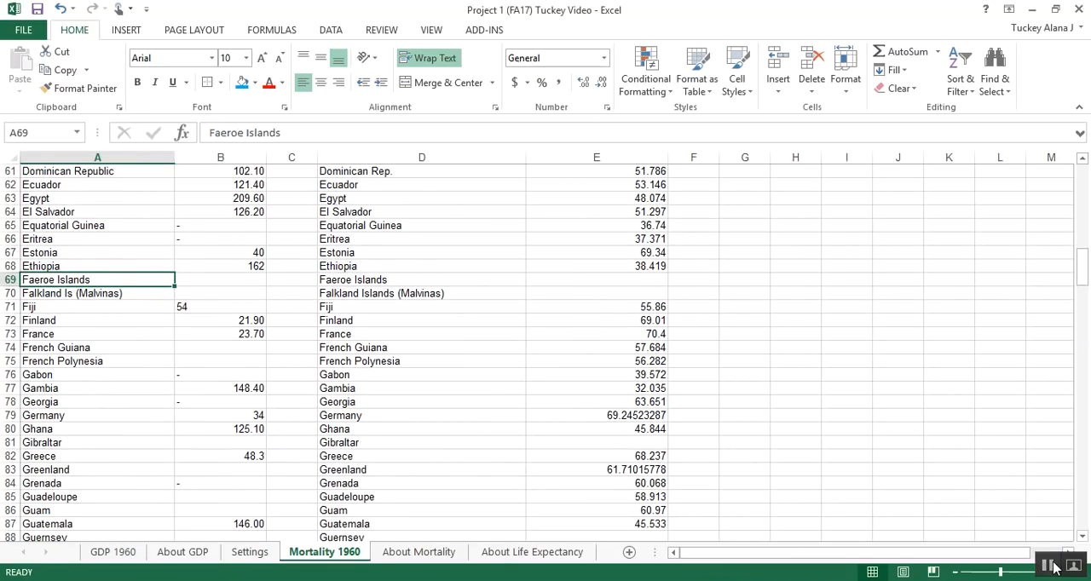
scroll(199, 329, "down", 13)
left_click_drag(128, 375, 200, 378)
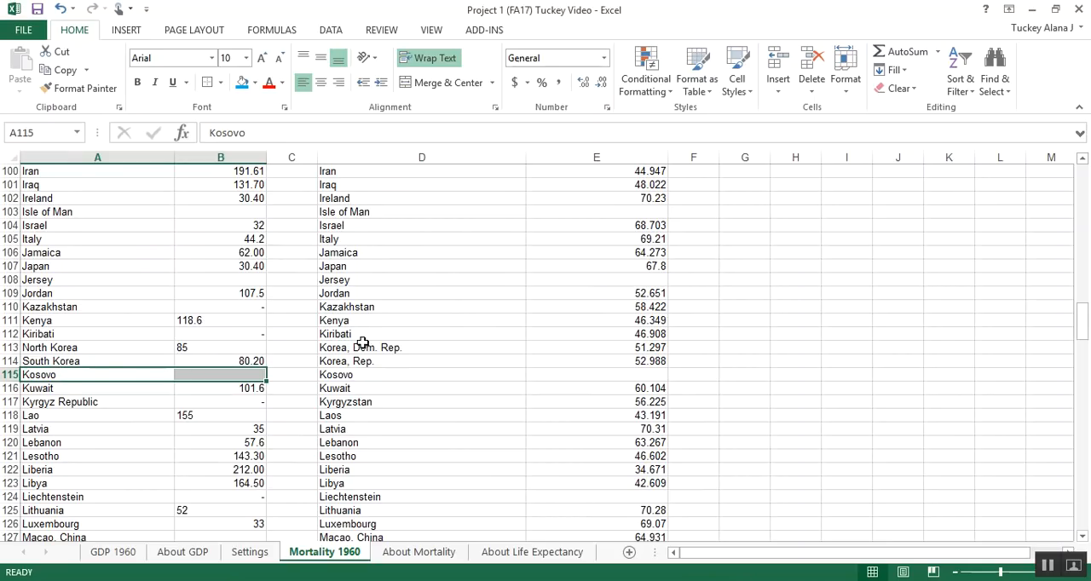
left_click_drag(364, 346, 146, 350)
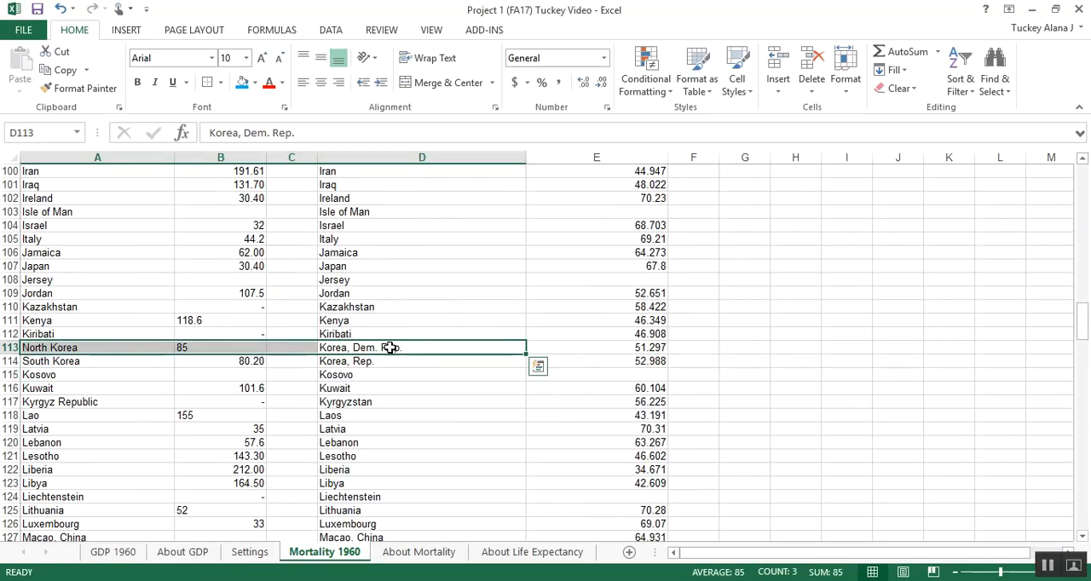
left_click(10, 348)
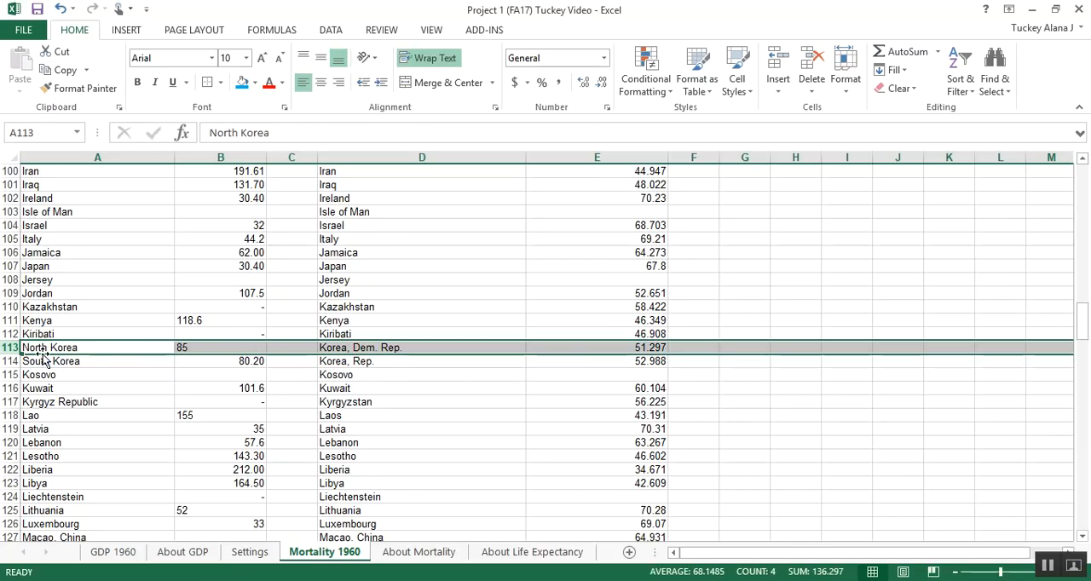
Step: Compare South Korea, Kosovo, Kyrgyz Republic and Lao in rows 114 to 118 with the column D names, and check the rows below
left_click(322, 361)
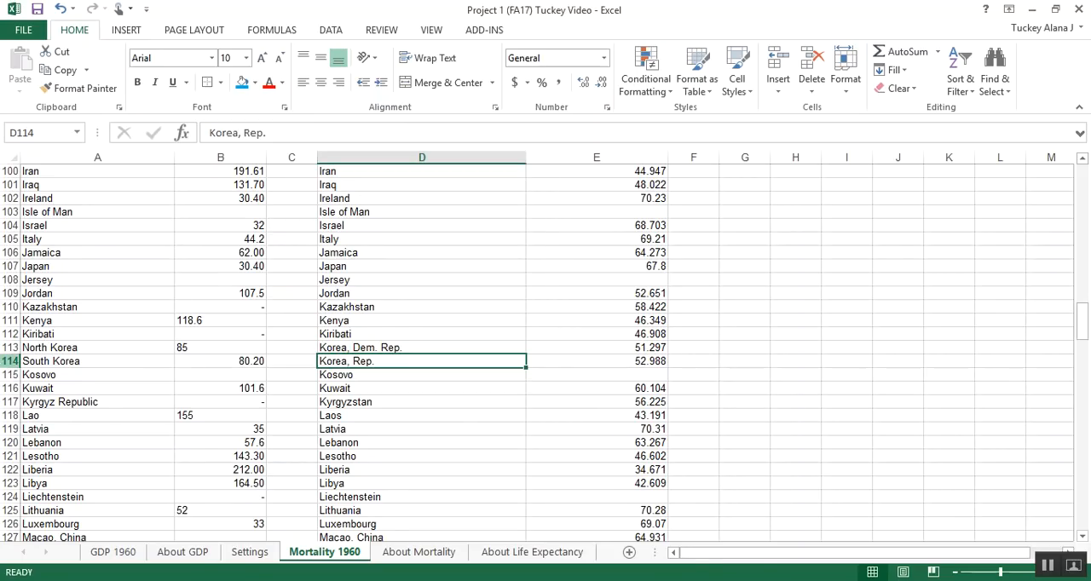
left_click(11, 361)
left_click(86, 375)
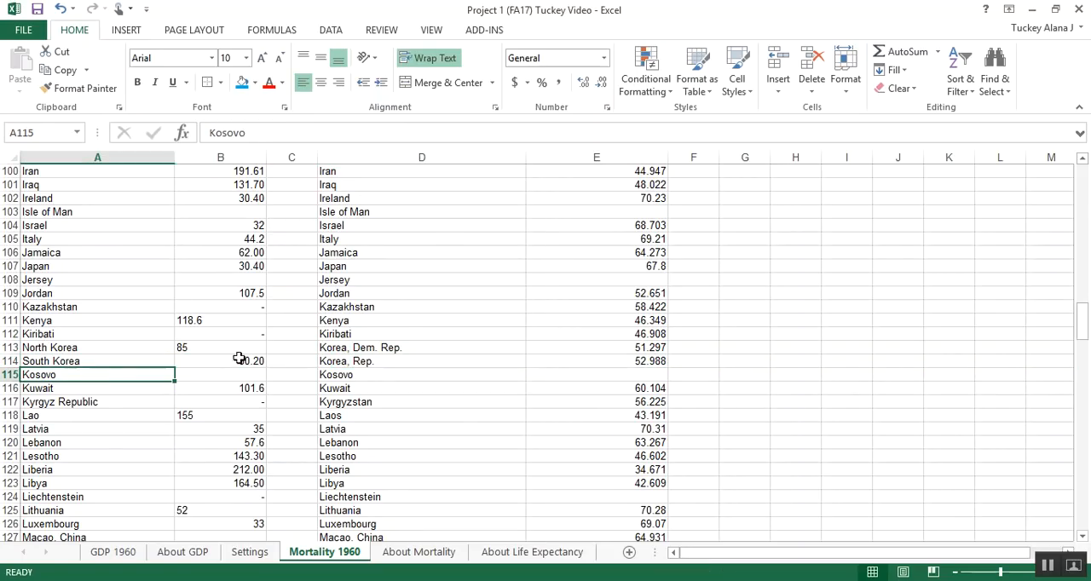
left_click_drag(373, 358, 136, 361)
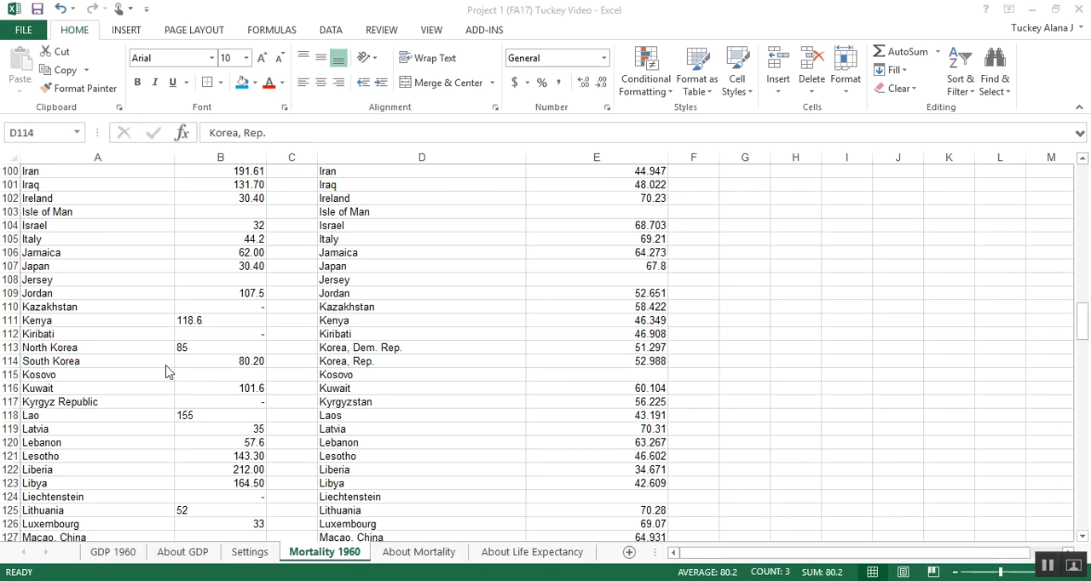
left_click_drag(119, 404, 486, 406)
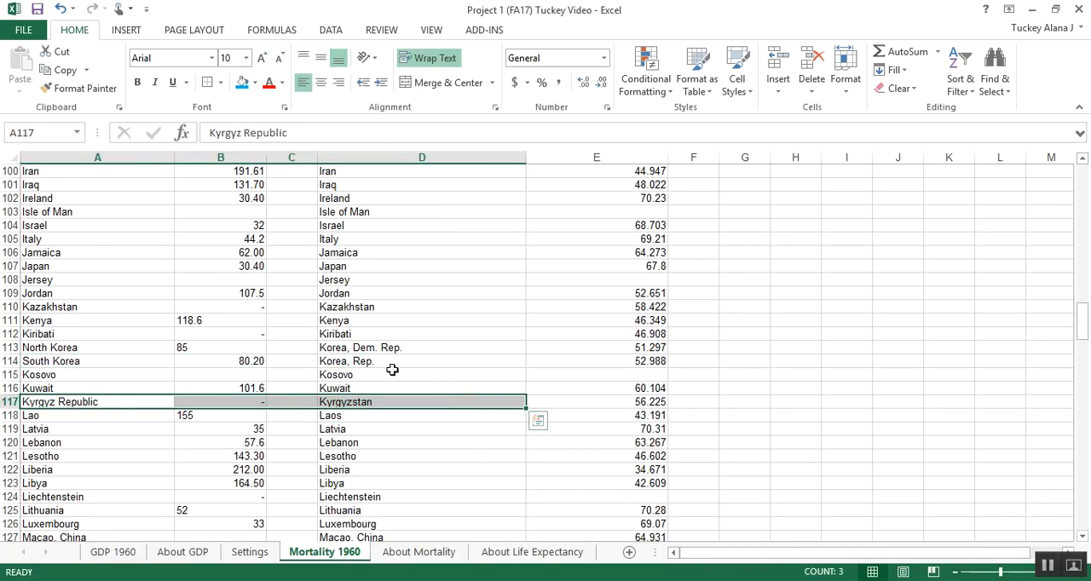
left_click(119, 415)
left_click(343, 416)
scroll(287, 415, "down", 2)
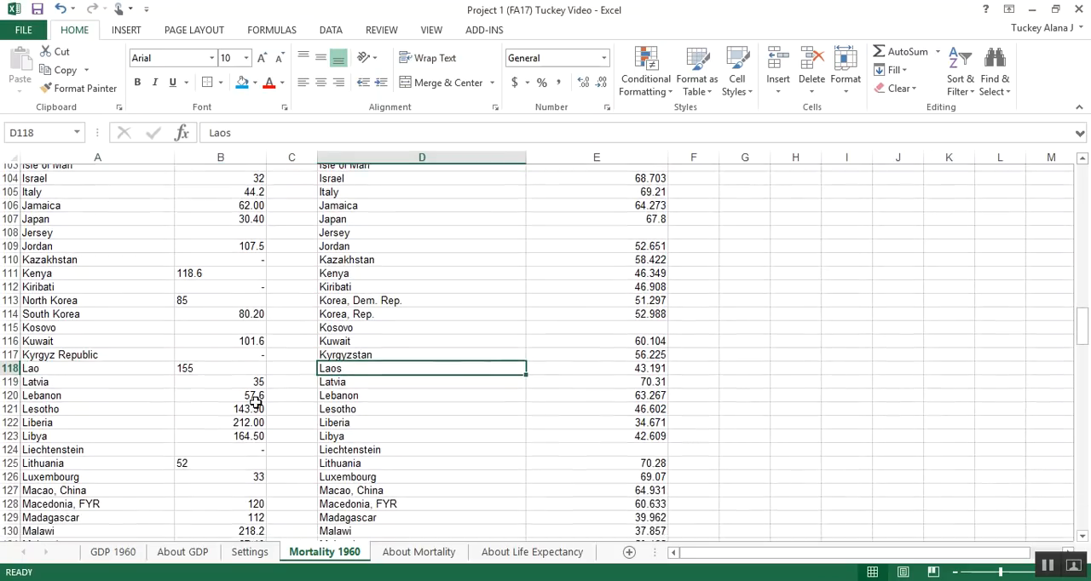
scroll(140, 348, "down", 1)
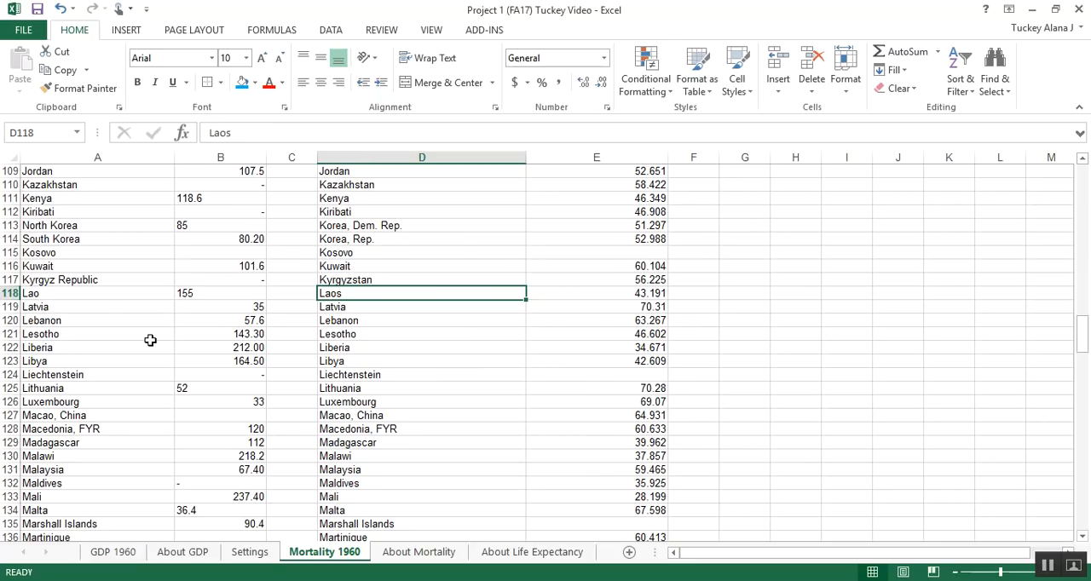
left_click(1050, 566)
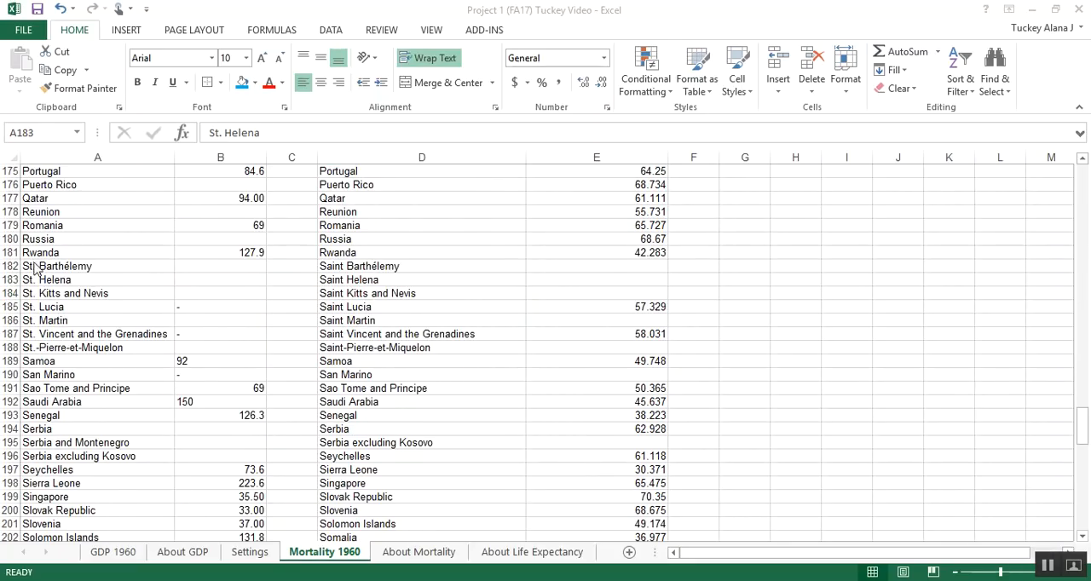
Step: Compare the St. entries in A182:A188 with the Saint entries in column D, and check the rows below
left_click(35, 268)
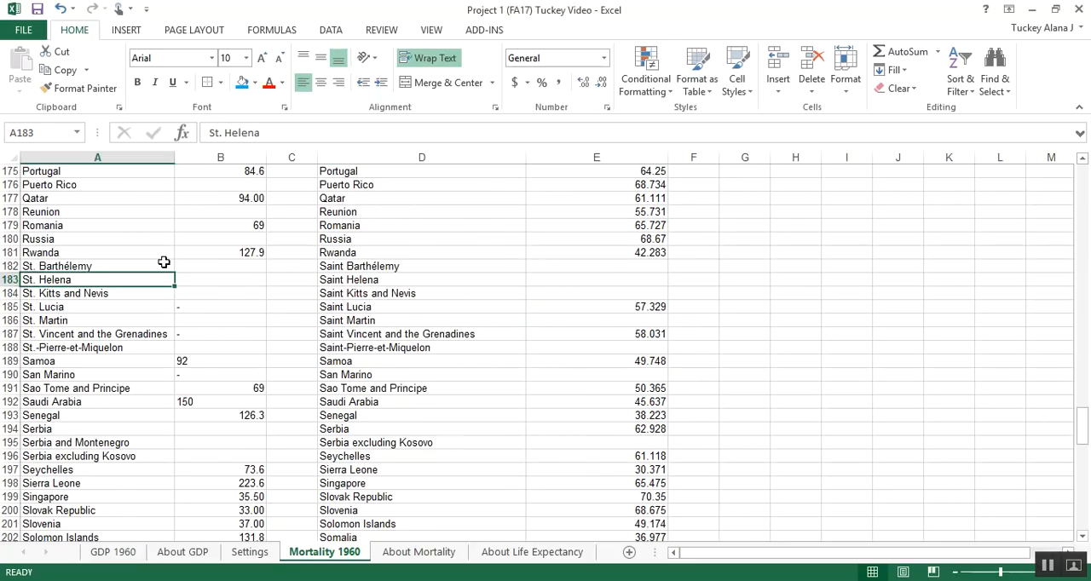
left_click_drag(333, 265, 371, 348)
left_click_drag(94, 266, 99, 343)
scroll(190, 358, "down", 2)
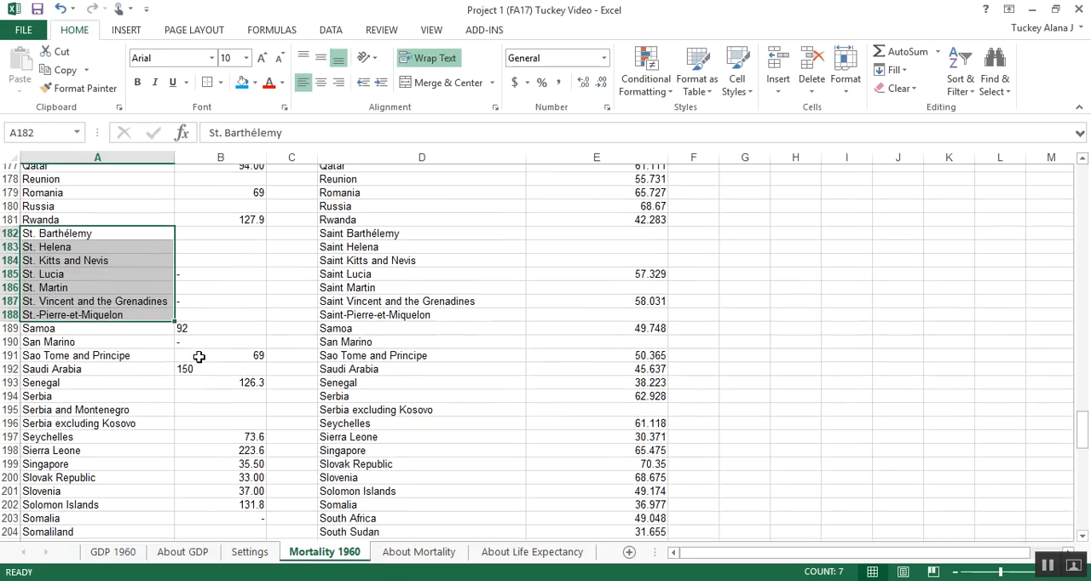
scroll(134, 332, "down", 2)
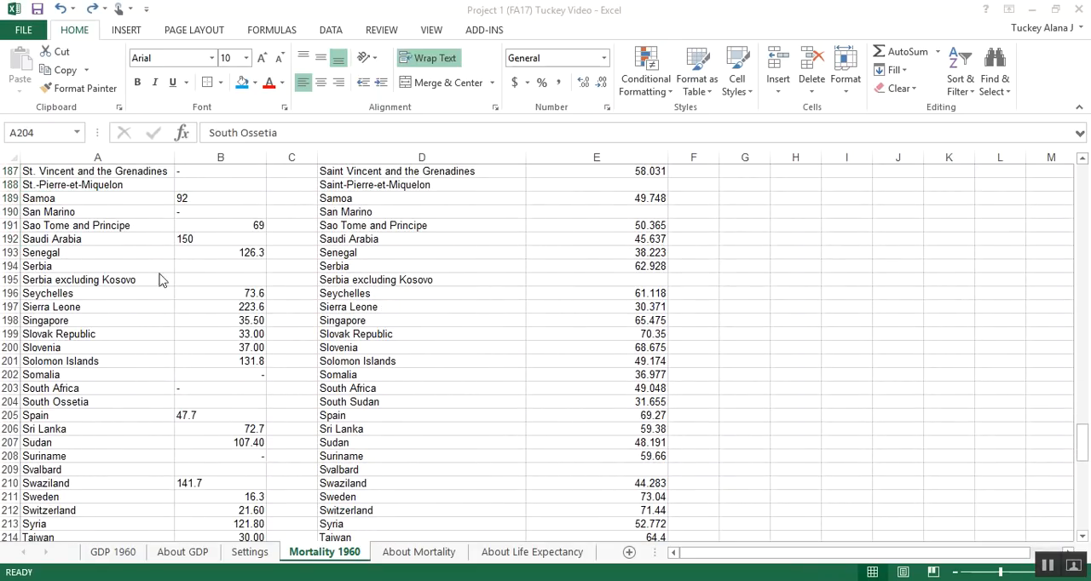
Step: Compare South Ossetia in row 204 and the rows below with column D, and locate South Sudan at the end of column A
key("shift+Right")
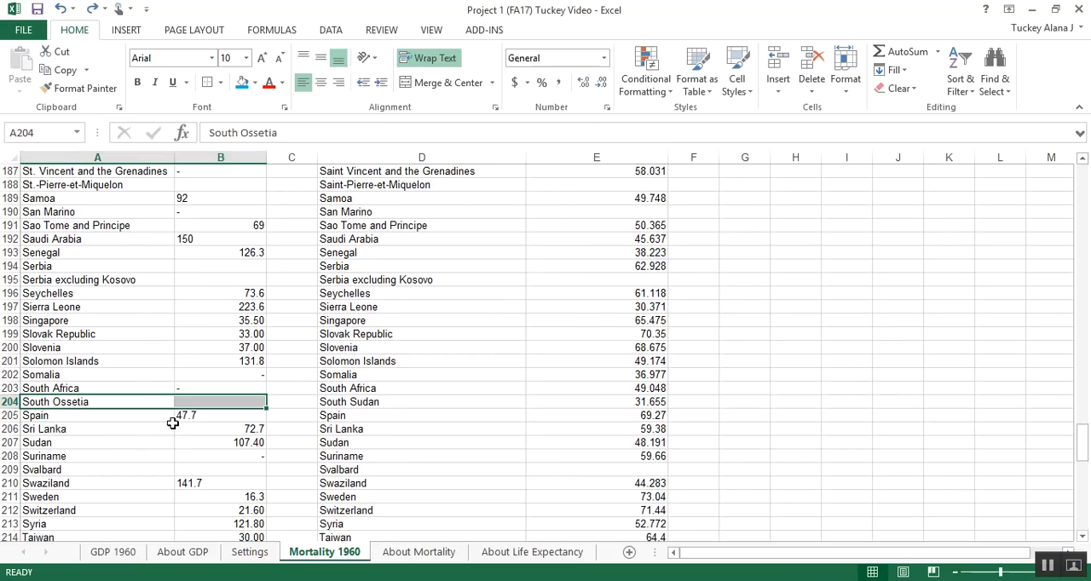
left_click(329, 404)
left_click_drag(128, 415, 394, 454)
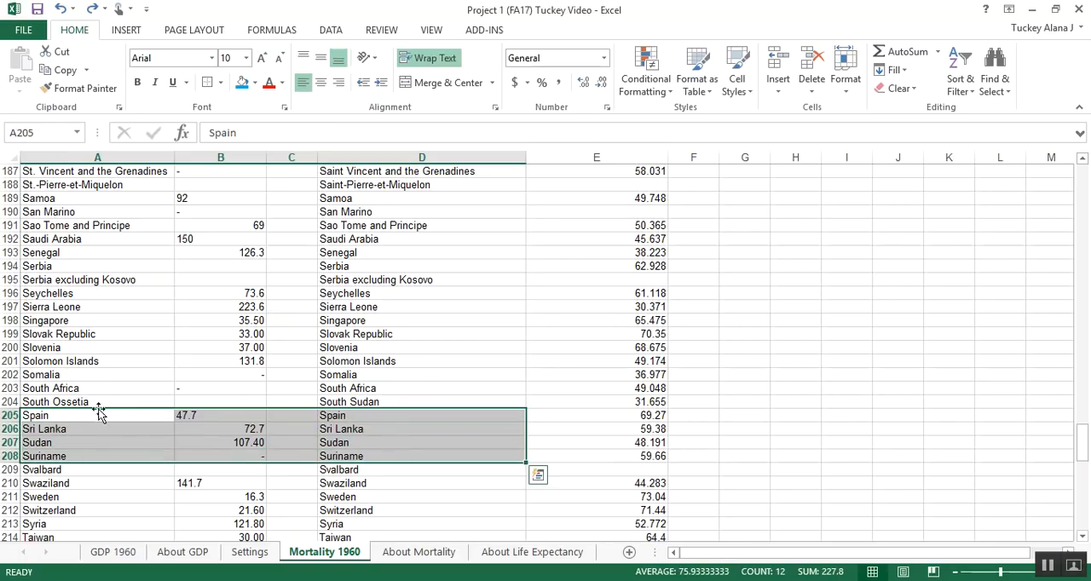
scroll(97, 408, "down", 15)
scroll(99, 406, "down", 1)
left_click_drag(166, 400, 204, 404)
left_click_drag(204, 403, 204, 403)
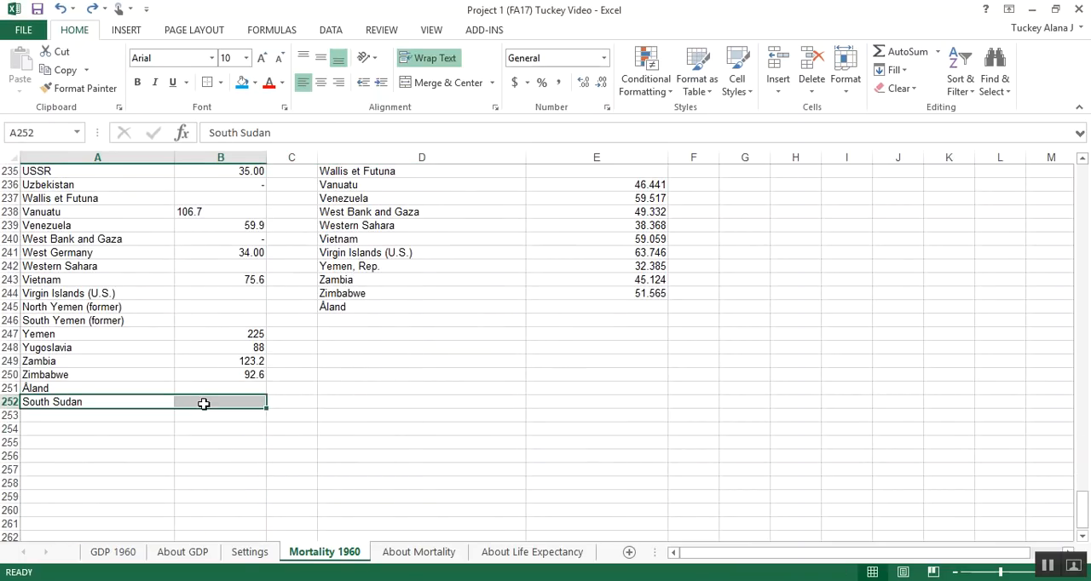
Step: Copy the South Sudan cells A252:B252 over the South Ossetia cells A204:B204, and check them against D204
left_click_drag(128, 401, 195, 400)
key("ctrl+c")
left_click_drag(120, 402, 208, 397)
scroll(213, 385, "up", 17)
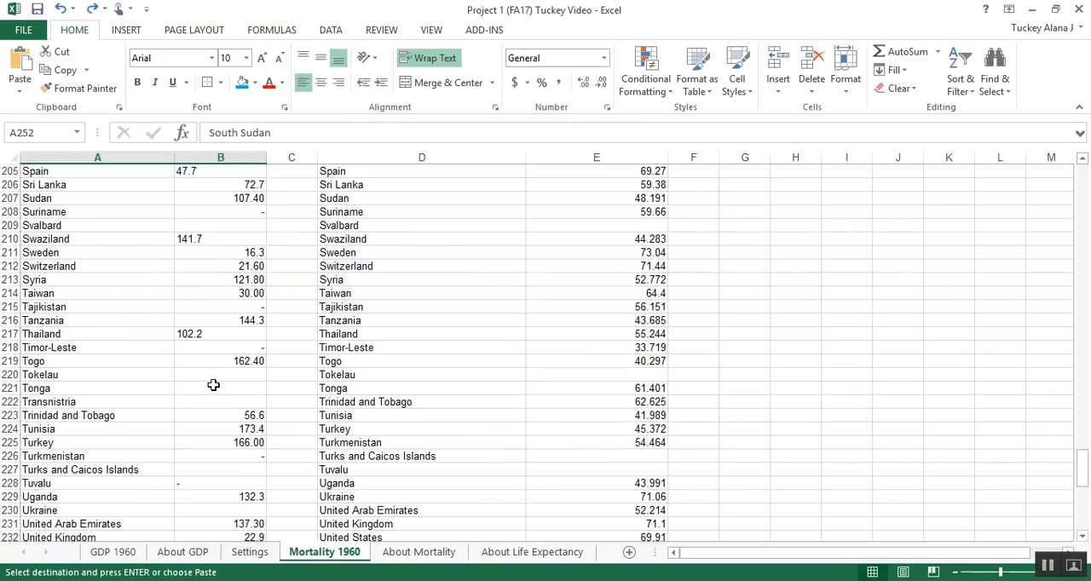
scroll(139, 380, "up", 1)
scroll(122, 381, "down", 5)
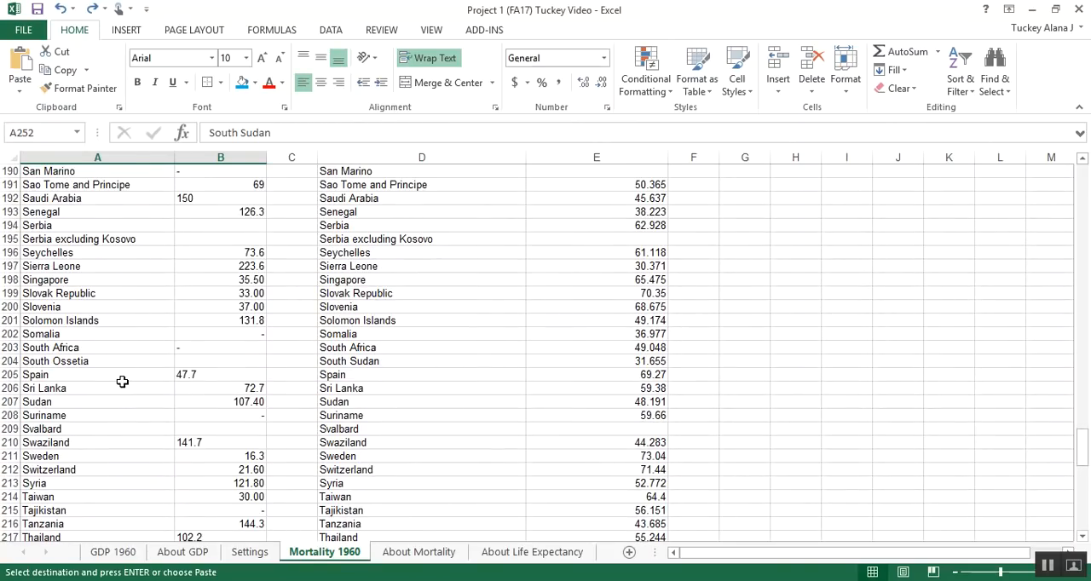
scroll(113, 350, "up", 1)
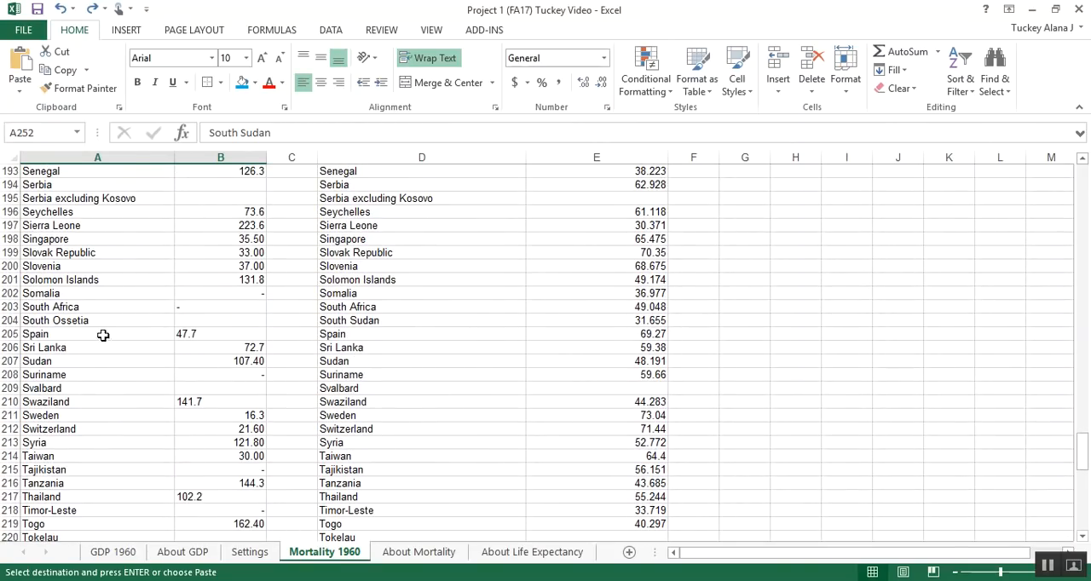
left_click(101, 322)
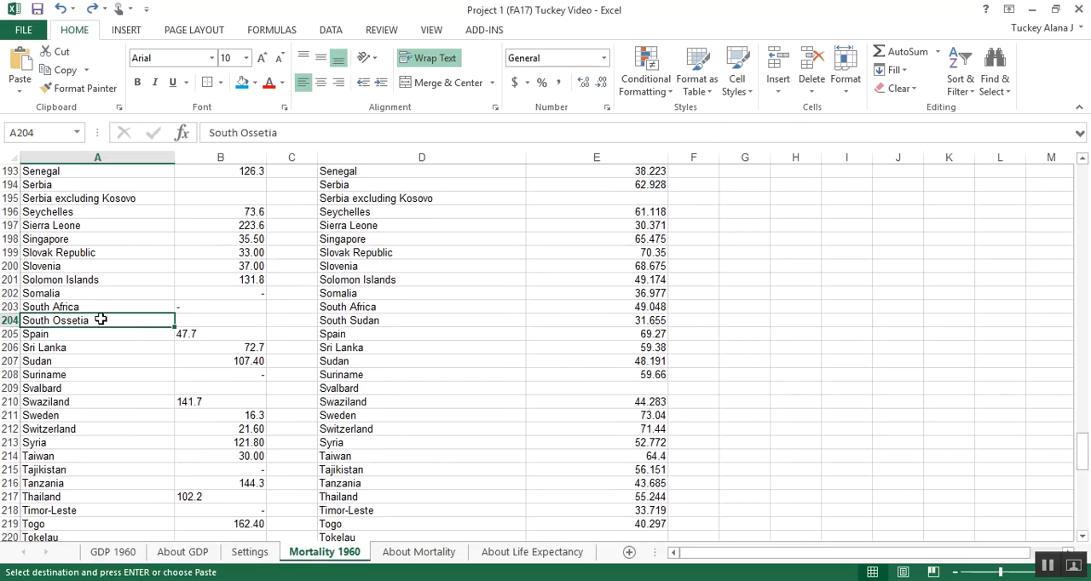
key("ctrl+v")
left_click(108, 359)
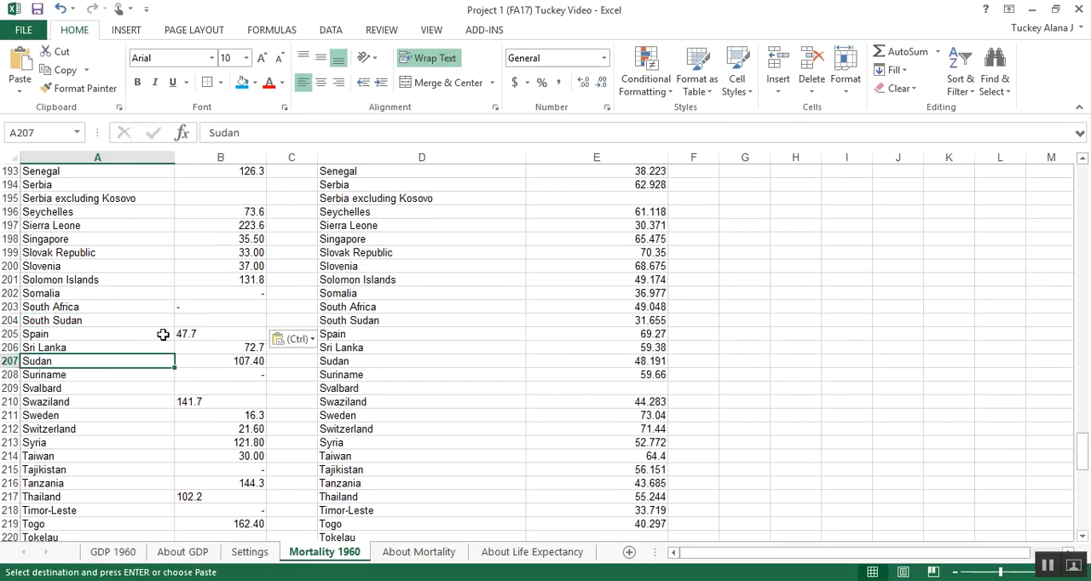
left_click_drag(216, 320, 87, 323)
left_click(359, 322)
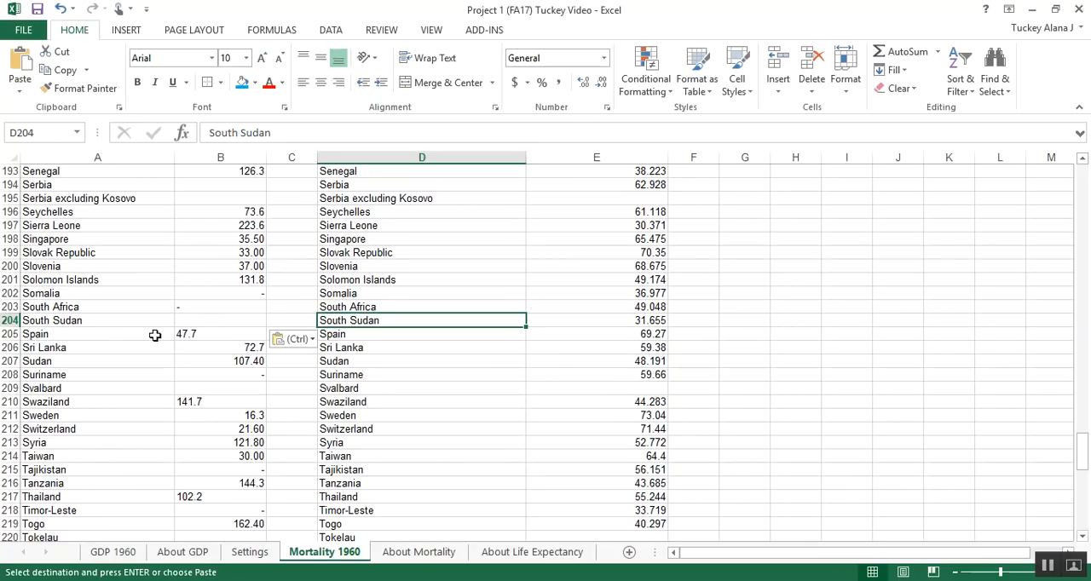
Step: Compare the country names from South Sudan in row 204 downward with those in column D
scroll(137, 335, "down", 1)
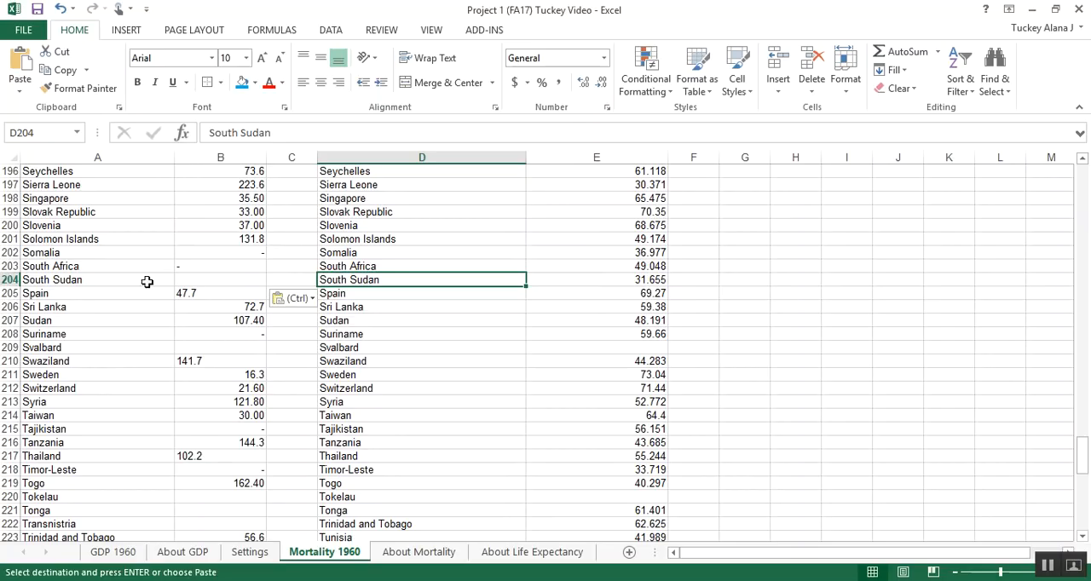
left_click(97, 295)
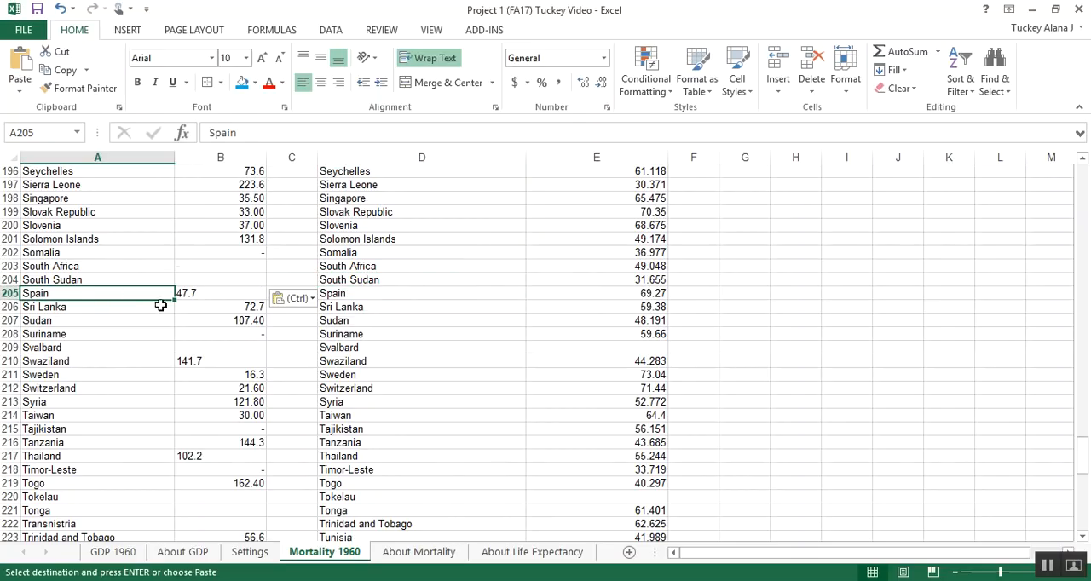
left_click_drag(119, 280, 396, 315)
scroll(349, 319, "down", 1)
left_click(193, 304)
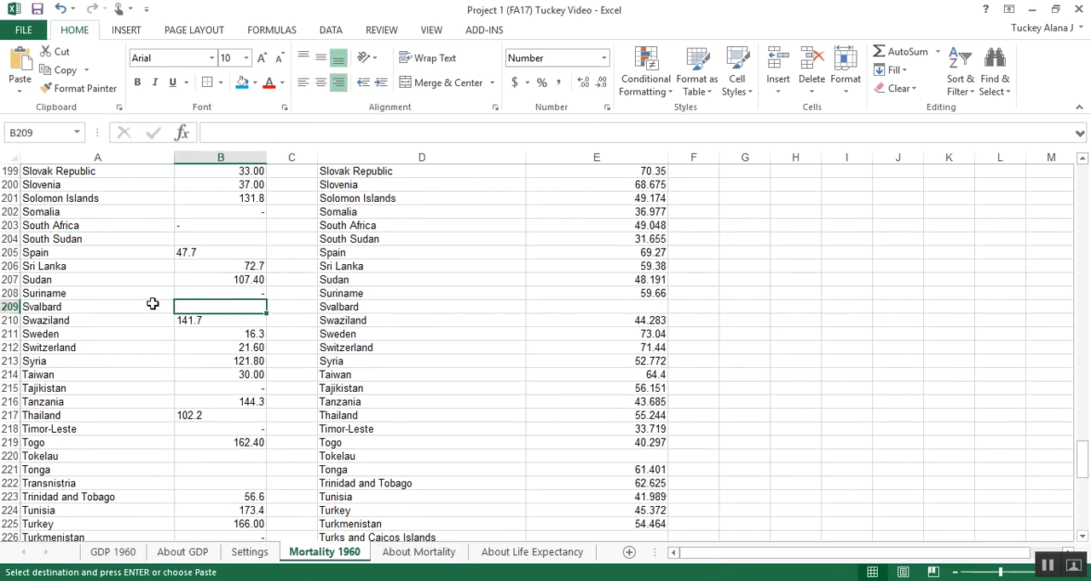
scroll(153, 304, "down", 1)
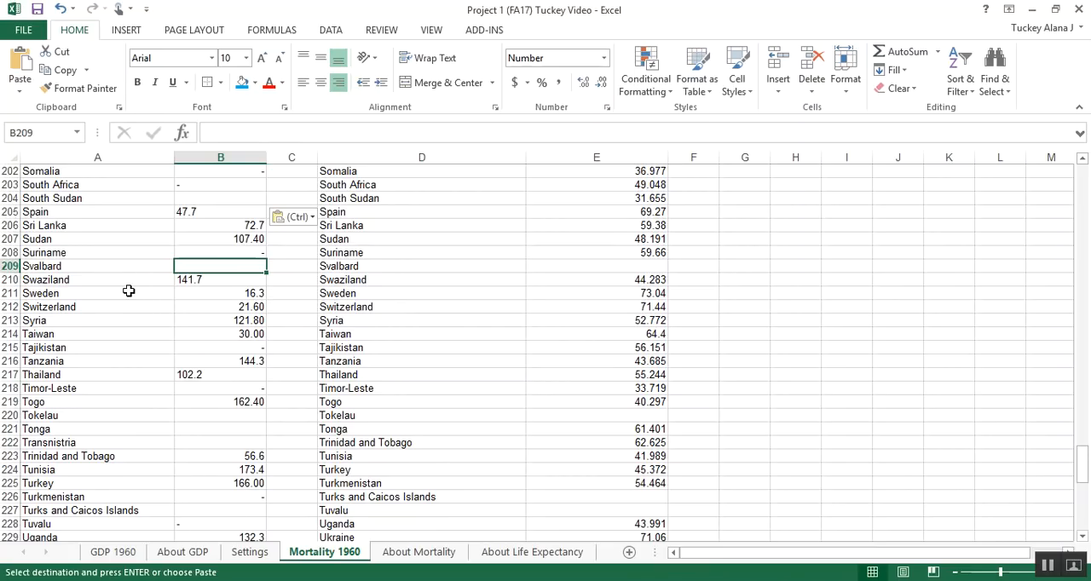
scroll(129, 292, "down", 1)
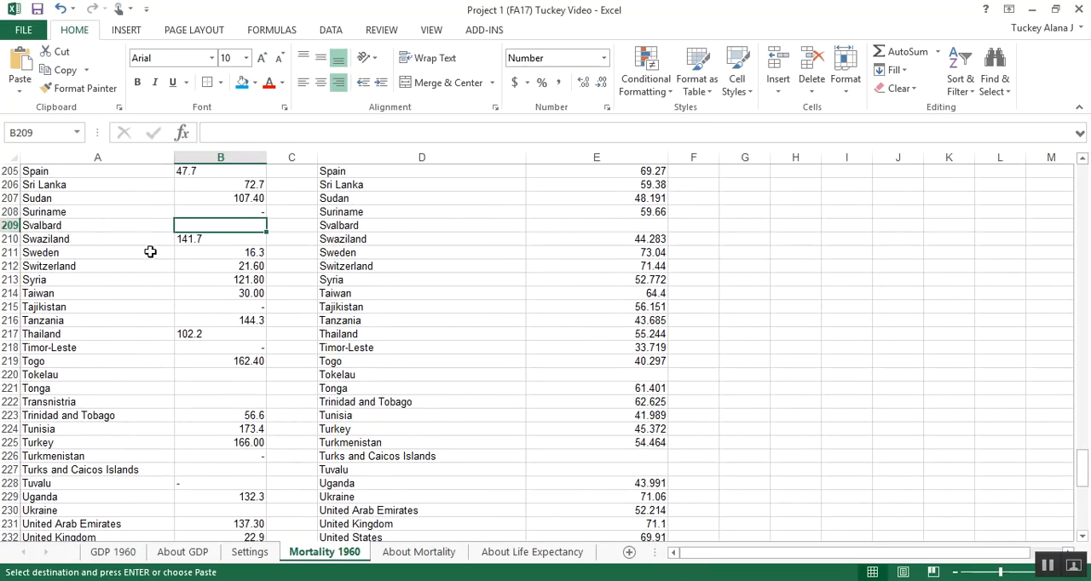
scroll(136, 272, "down", 5)
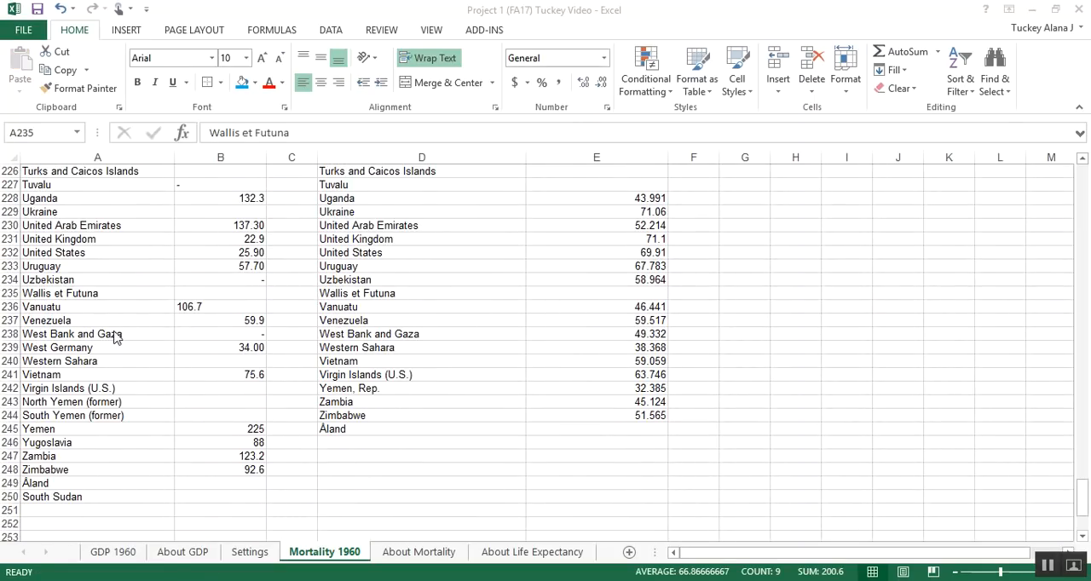
Step: Delete the unmatched West Germany cells A239:B239, shifting the cells below up
left_click_drag(111, 347, 202, 352)
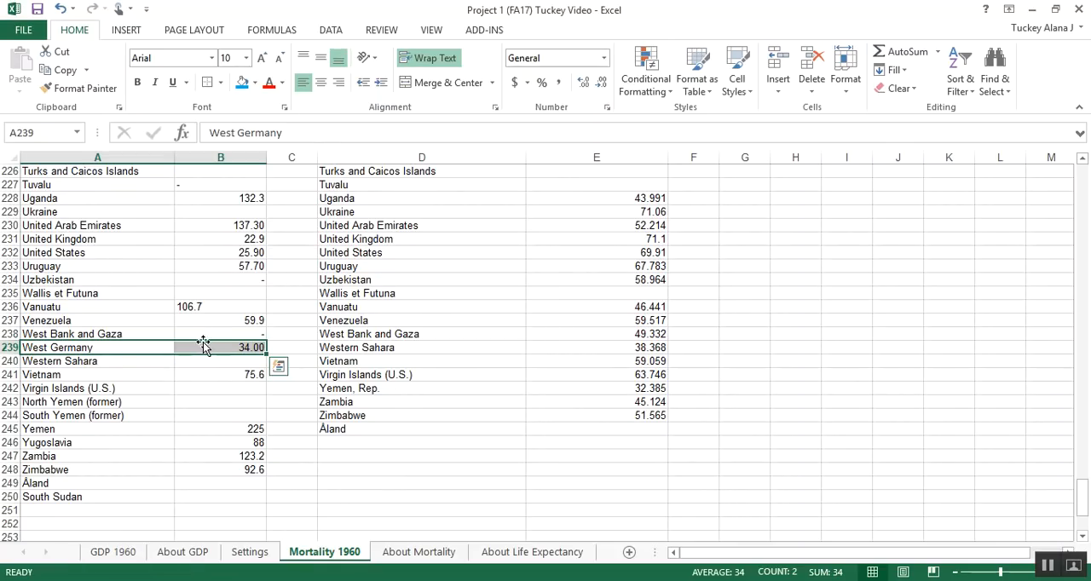
right_click(201, 347)
left_click(247, 151)
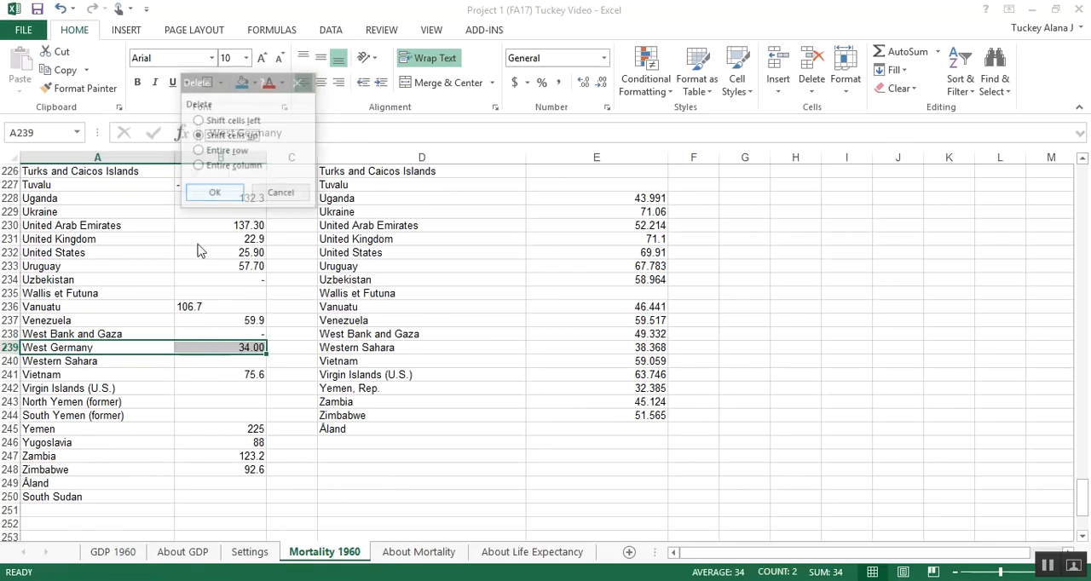
left_click(224, 195)
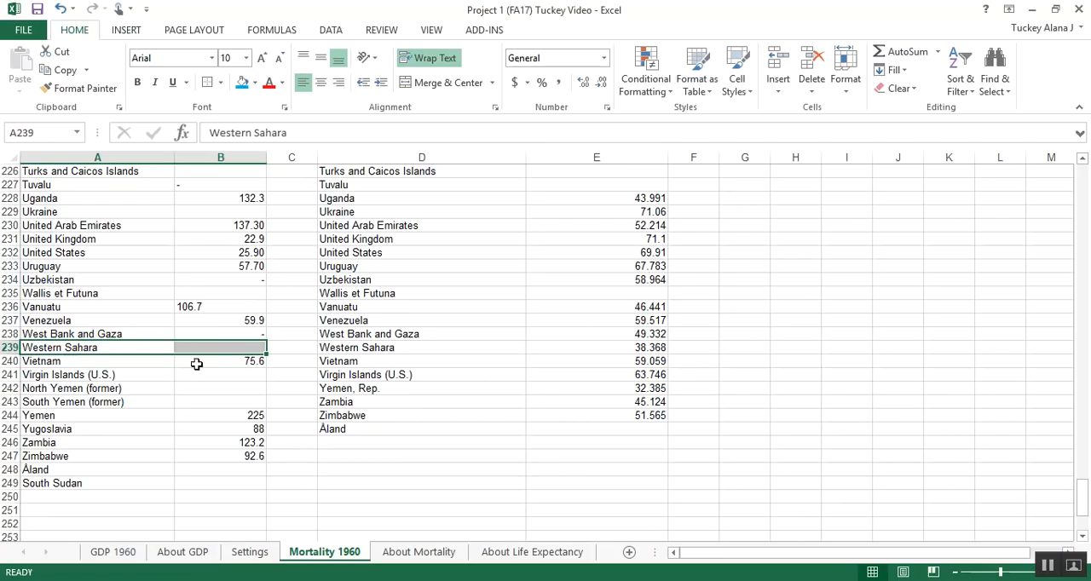
Step: Delete the unmatched North Yemen (former) and South Yemen (former) cells A242:B243, shifting cells up
left_click_drag(349, 376, 196, 409)
left_click(192, 404)
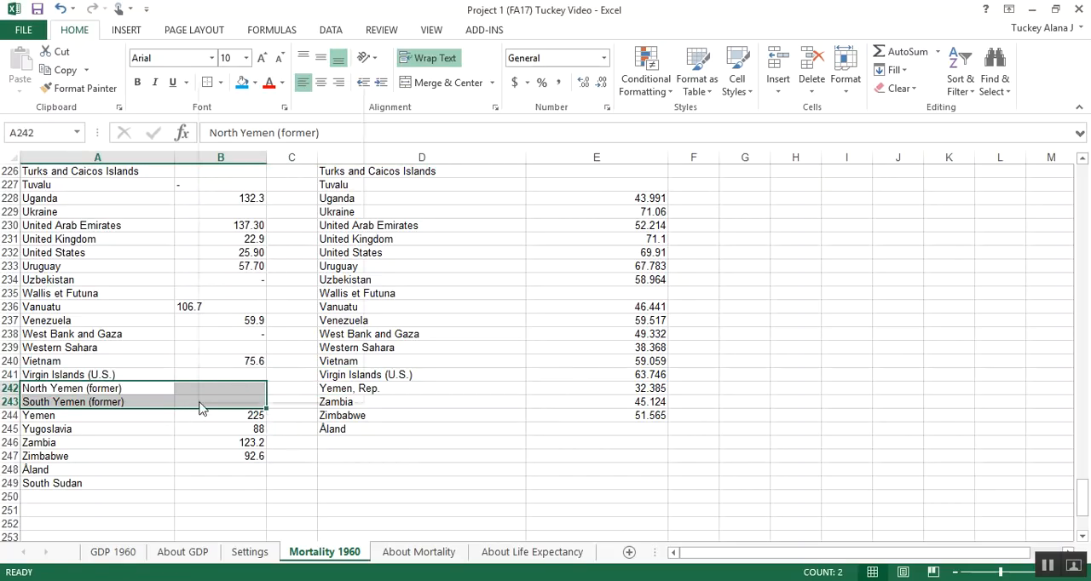
right_click(198, 402)
left_click(251, 213)
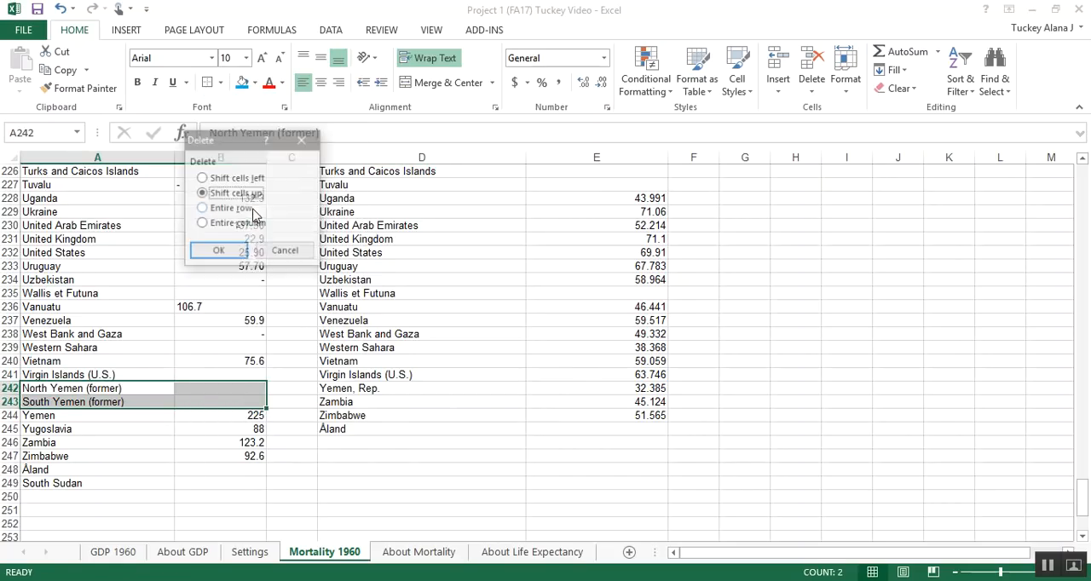
left_click(241, 252)
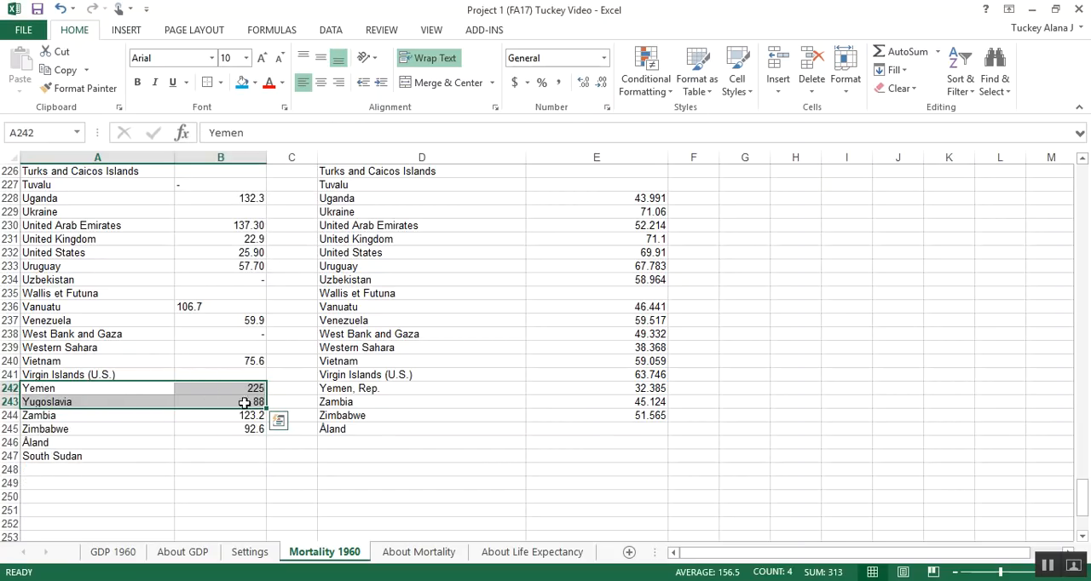
Step: Compare Yemen with Yemen, Rep. and delete the unmatched Yugoslavia cells A243:B243, shifting cells up
left_click_drag(339, 390, 200, 414)
right_click(200, 414)
key("Escape")
left_click(192, 402)
left_click_drag(163, 403, 189, 400)
right_click(190, 400)
left_click(239, 213)
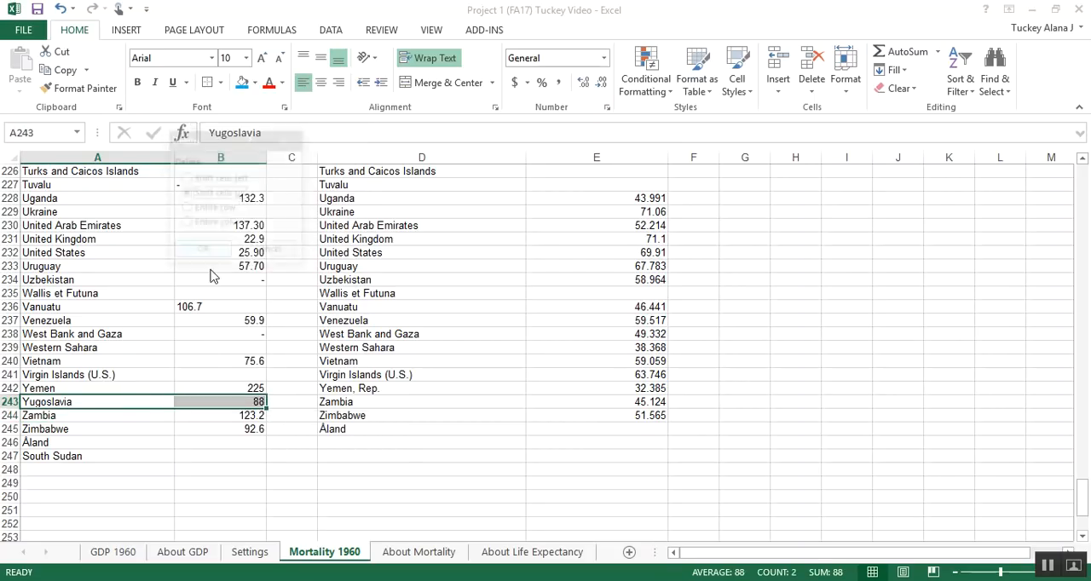
left_click(202, 251)
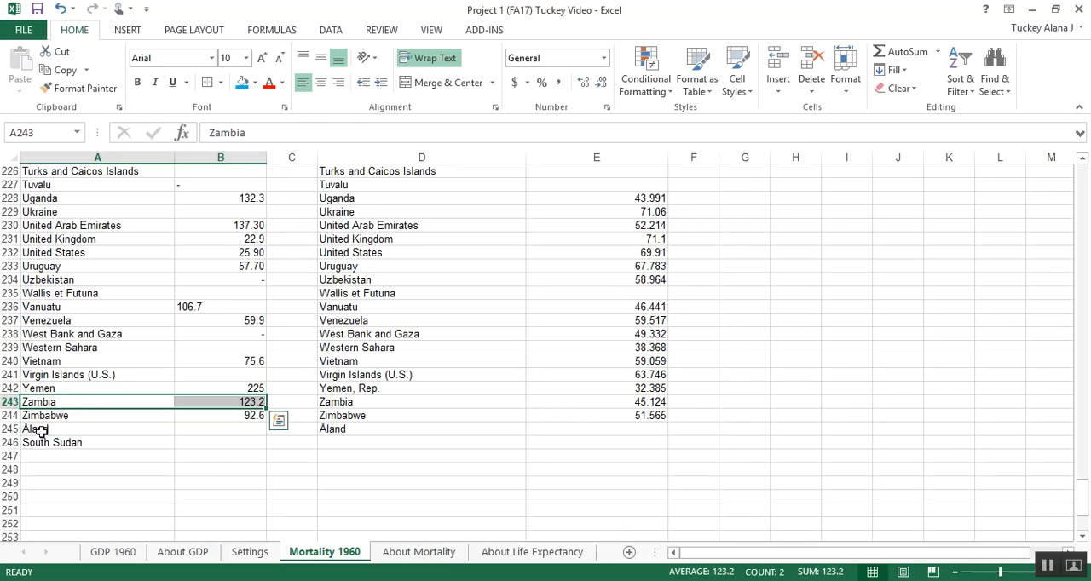
Step: Check the last rows of the list and select the leftover duplicate South Sudan cell A246 below Åland
left_click_drag(4, 429, 3, 440)
left_click(106, 439)
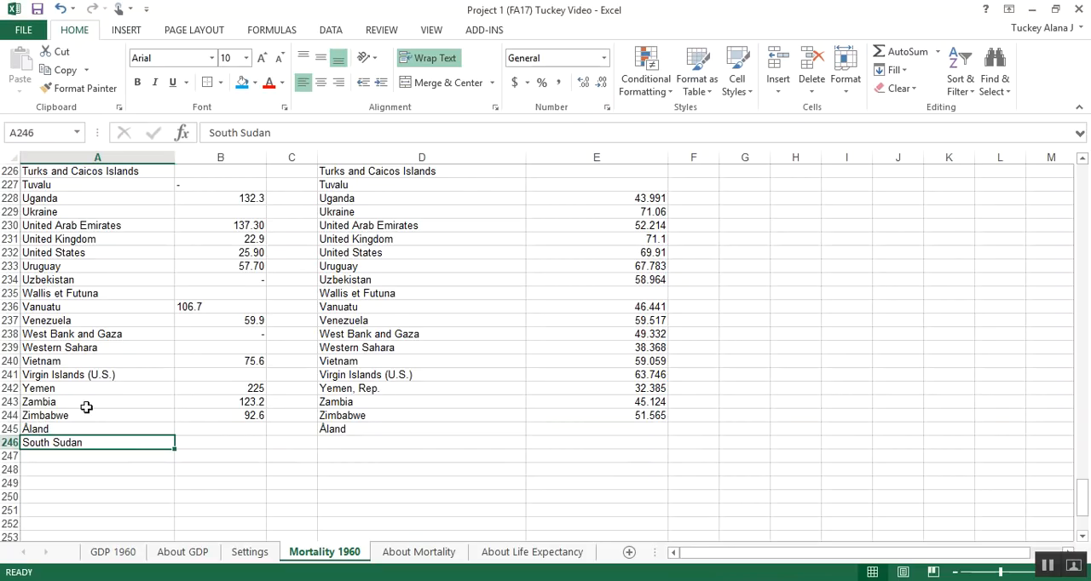
Step: Examine the rows near the end of the list for countries missing mortality or life expectancy data, including rows 238:239 and 220
left_click(9, 361)
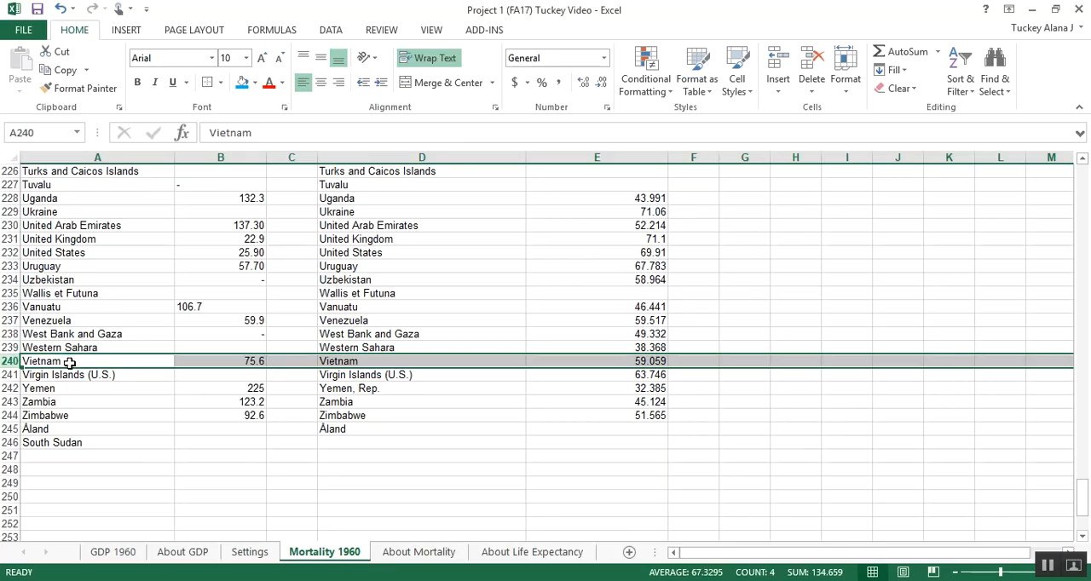
left_click(8, 347)
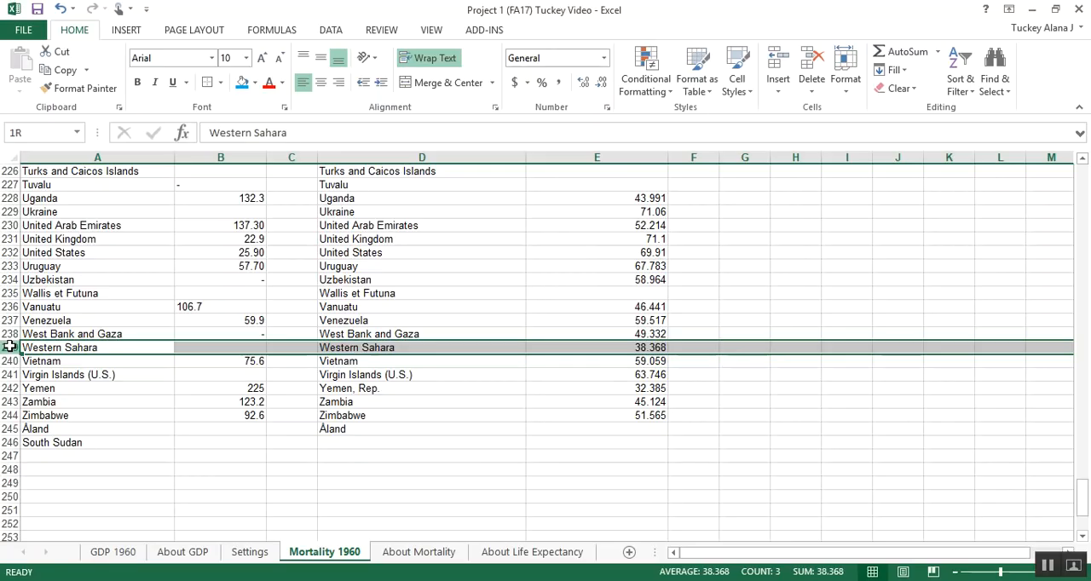
left_click_drag(7, 342, 5, 334)
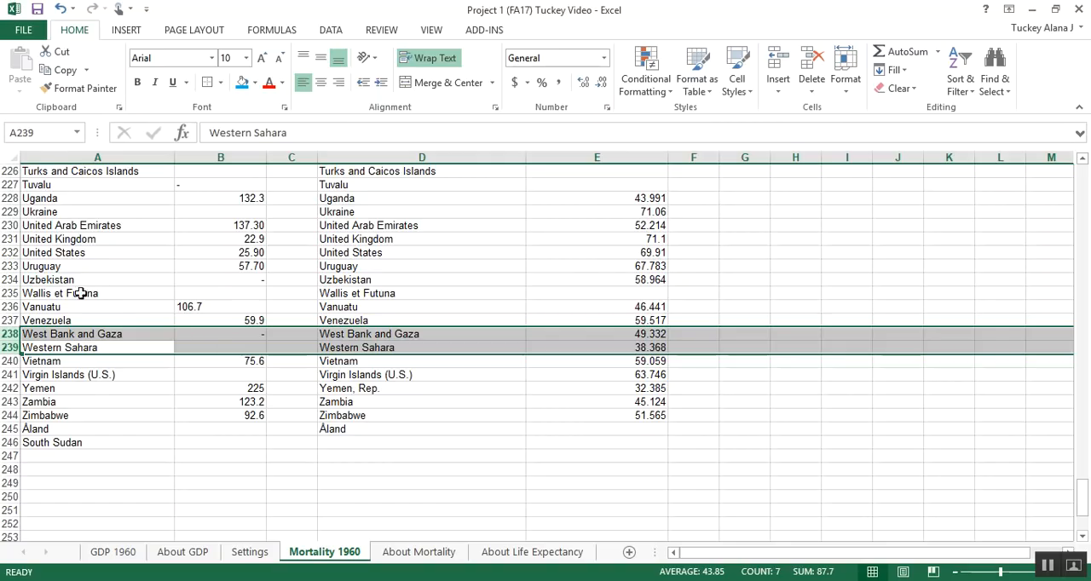
scroll(138, 288, "up", 3)
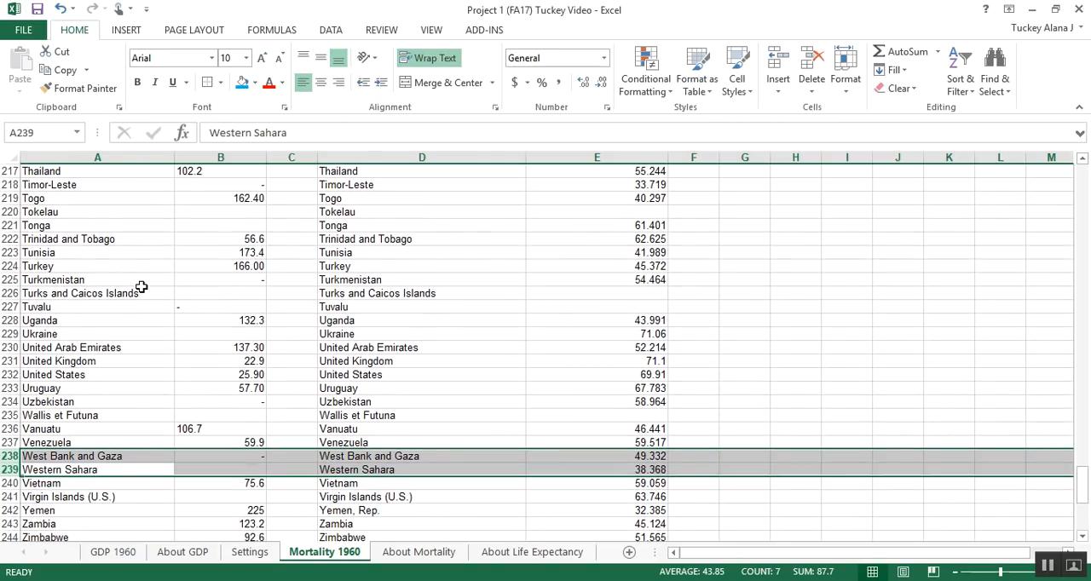
scroll(300, 289, "up", 1)
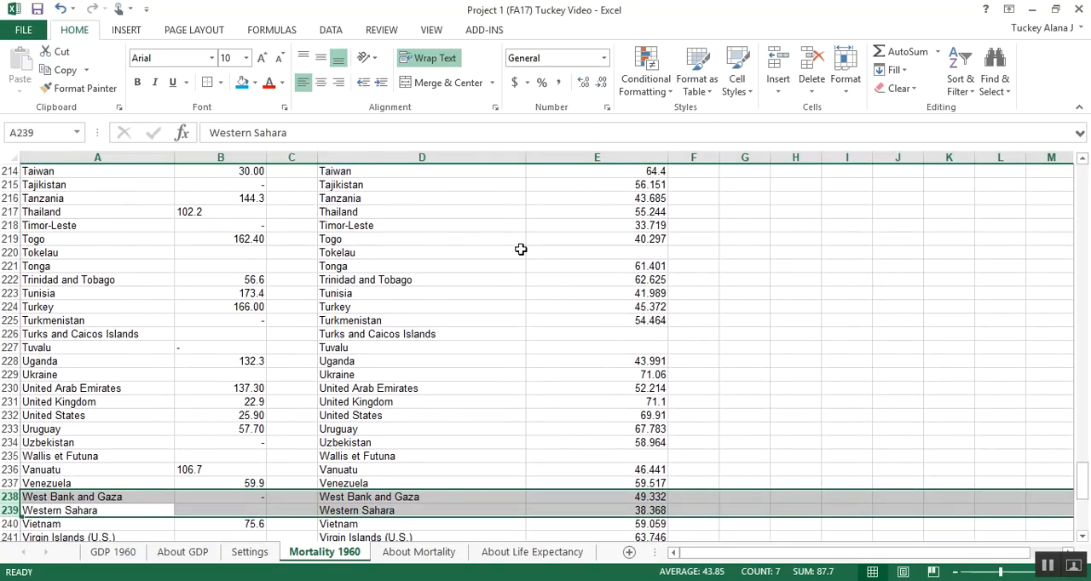
left_click_drag(623, 249, 2, 256)
left_click(4, 253)
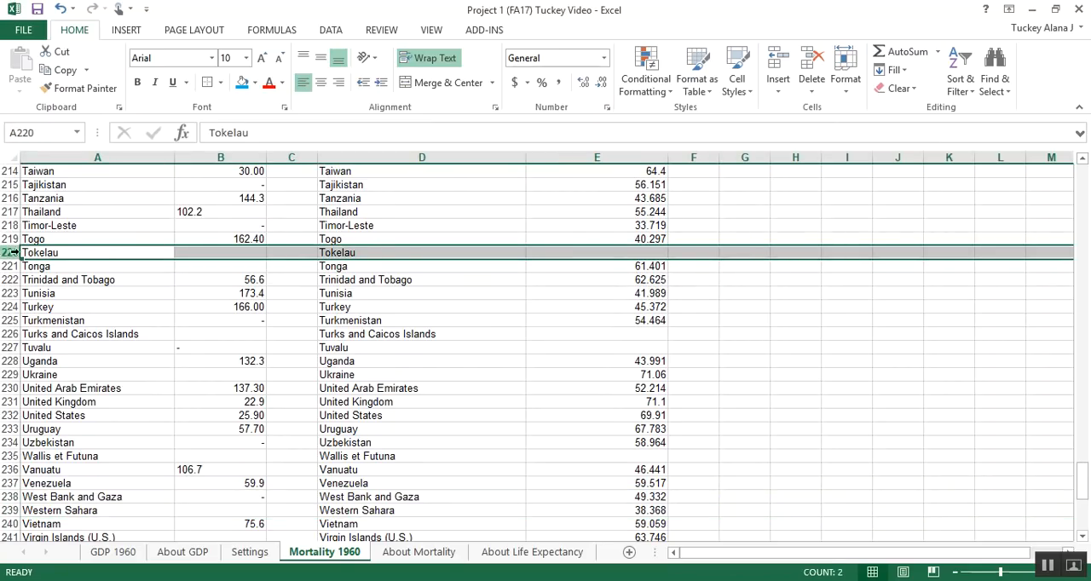
scroll(236, 270, "down", 4)
scroll(236, 270, "down", 1)
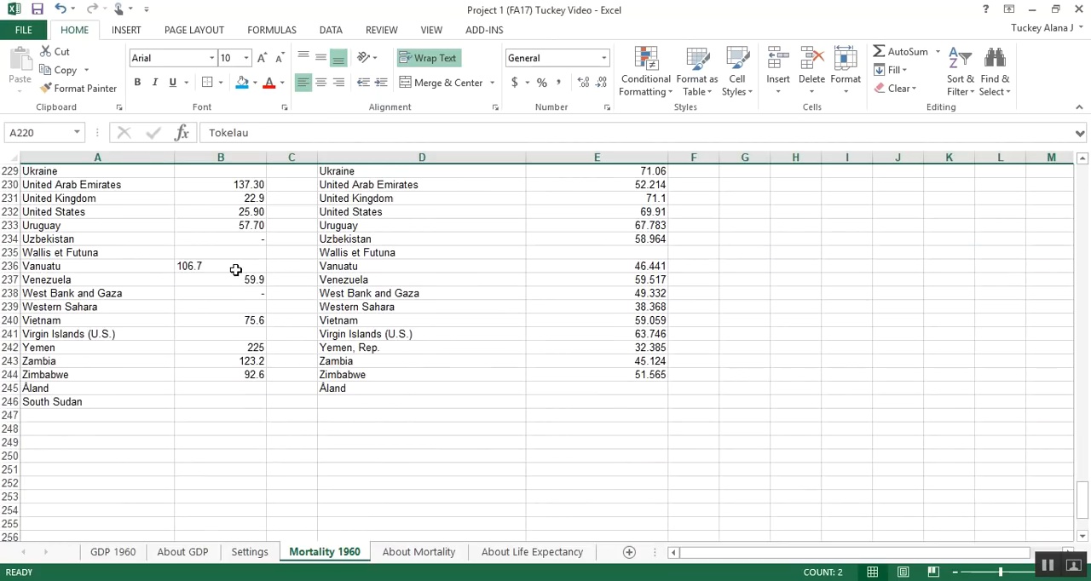
Step: Delete the entire rows 245:246 holding Åland and South Sudan
left_click(7, 389)
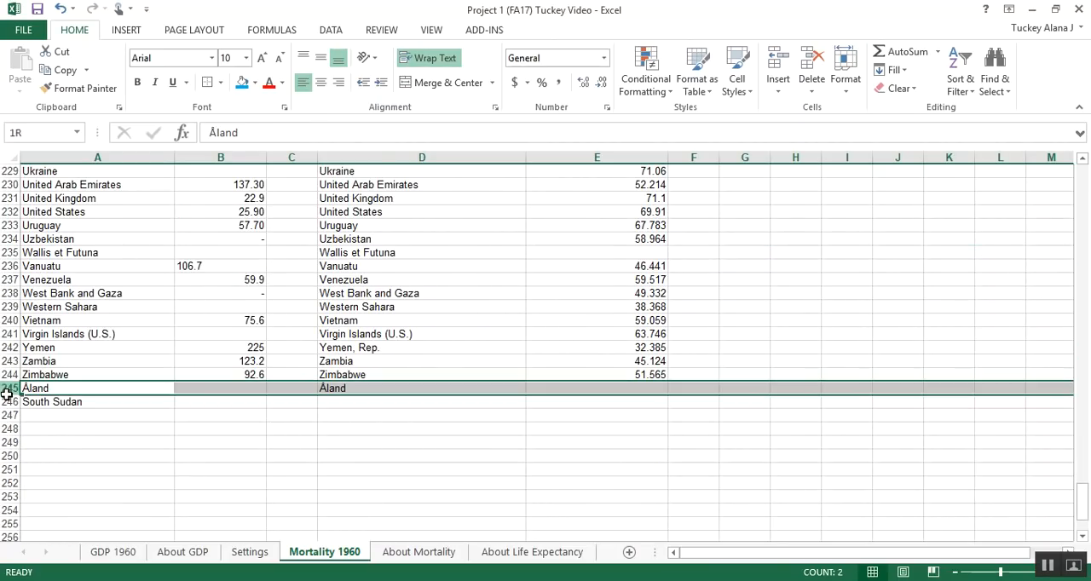
left_click_drag(7, 389, 7, 402)
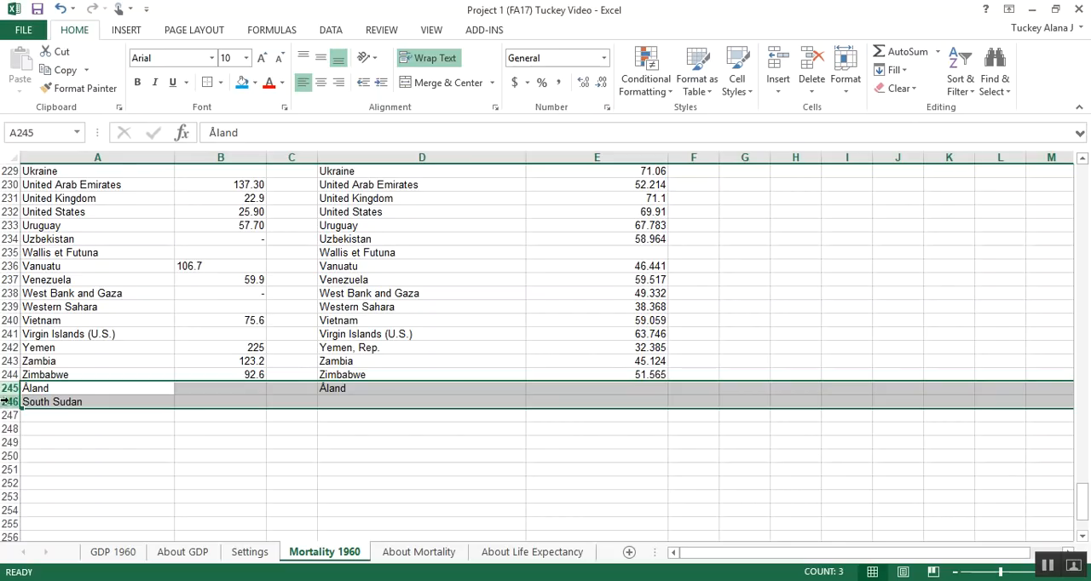
right_click(49, 399)
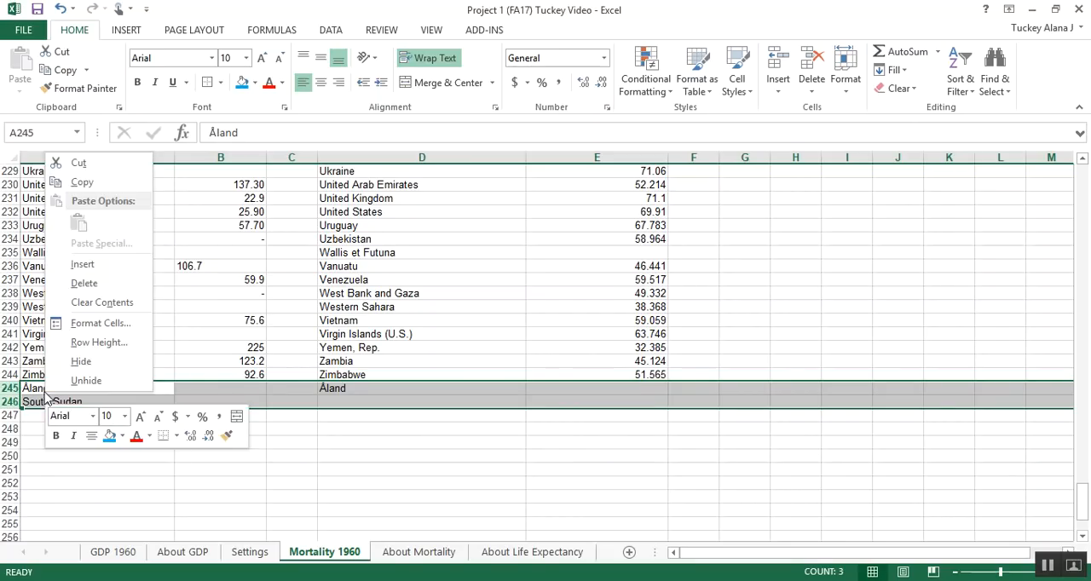
left_click(85, 283)
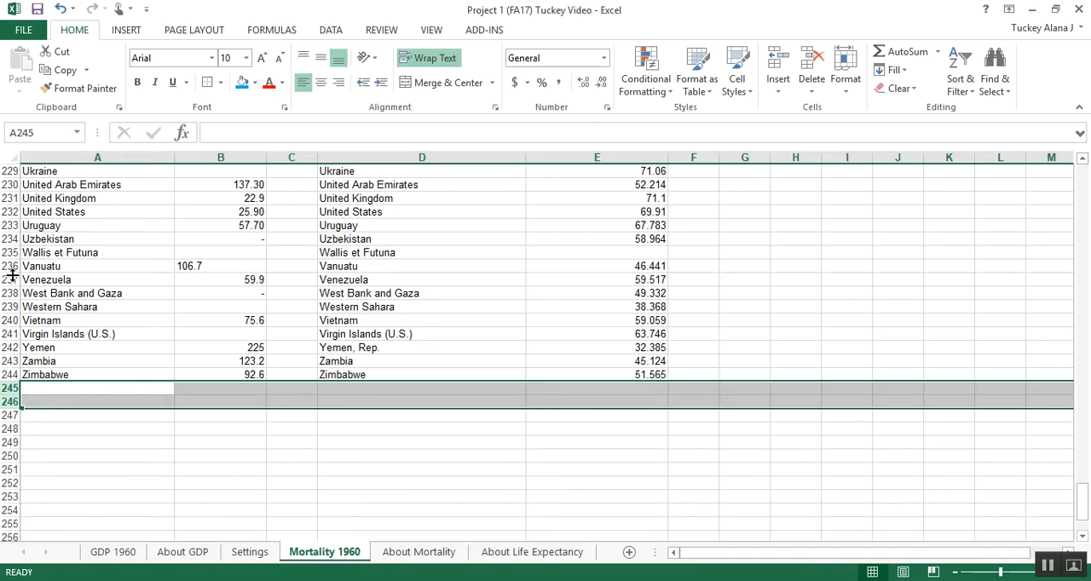
Step: Delete the entire row 241 for Virgin Islands (U.S.), which lacks a mortality value
left_click(7, 333)
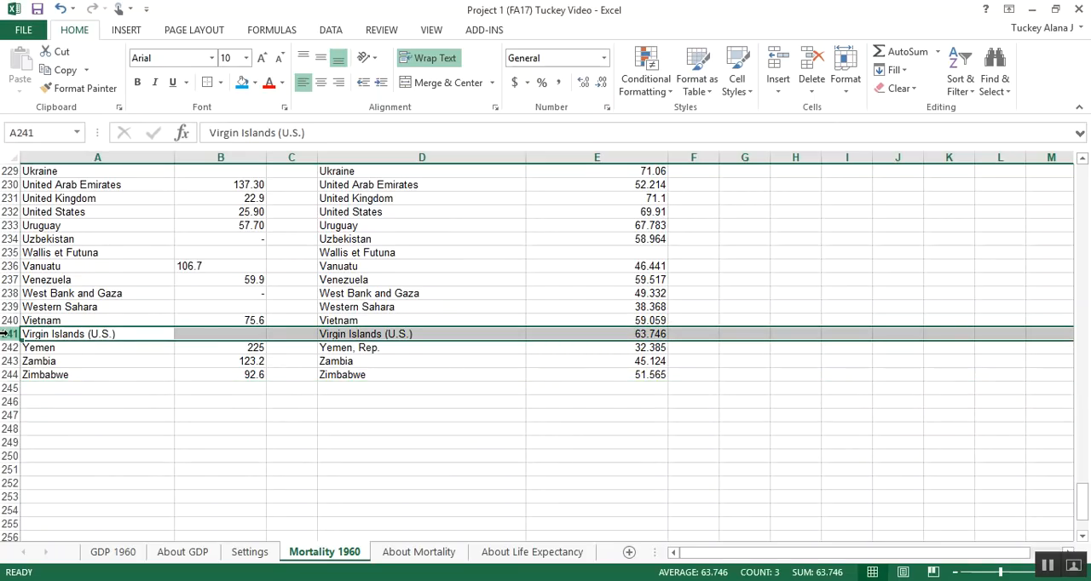
right_click(7, 333)
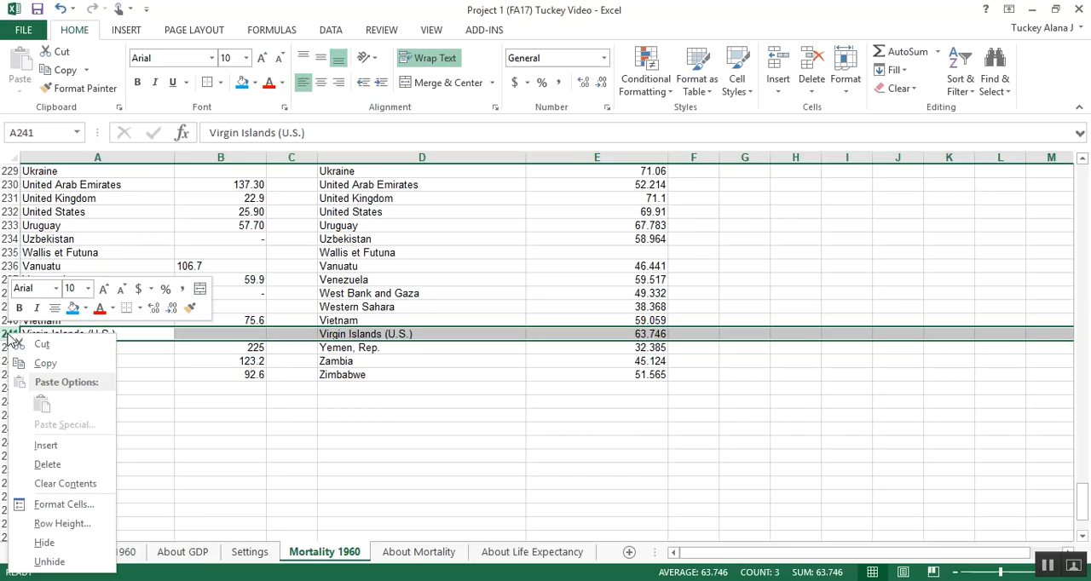
left_click(60, 451)
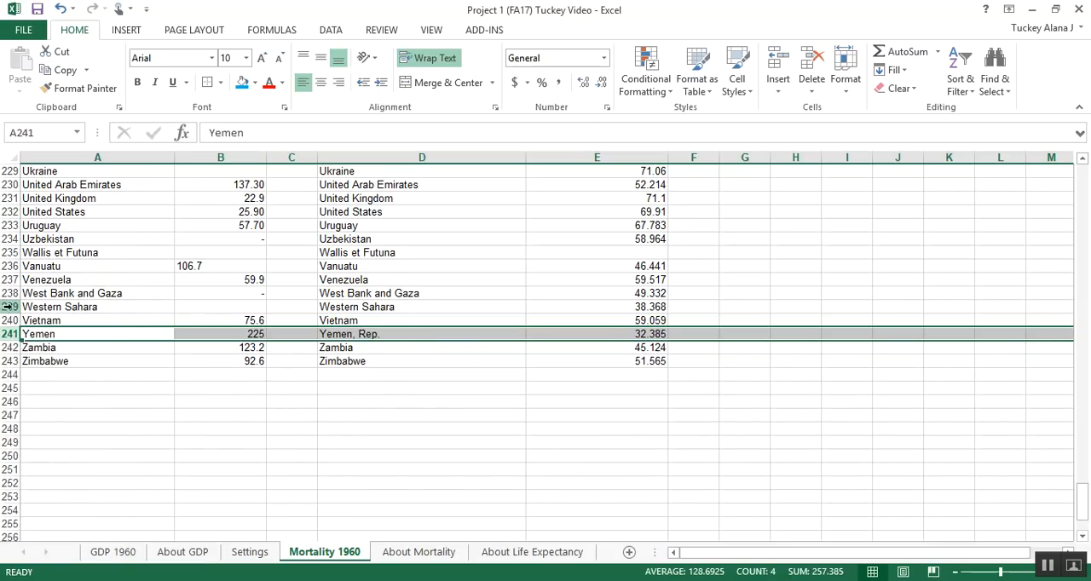
Step: Delete the entire rows 238:239 for West Bank and Gaza and Western Sahara
left_click_drag(7, 306, 10, 298)
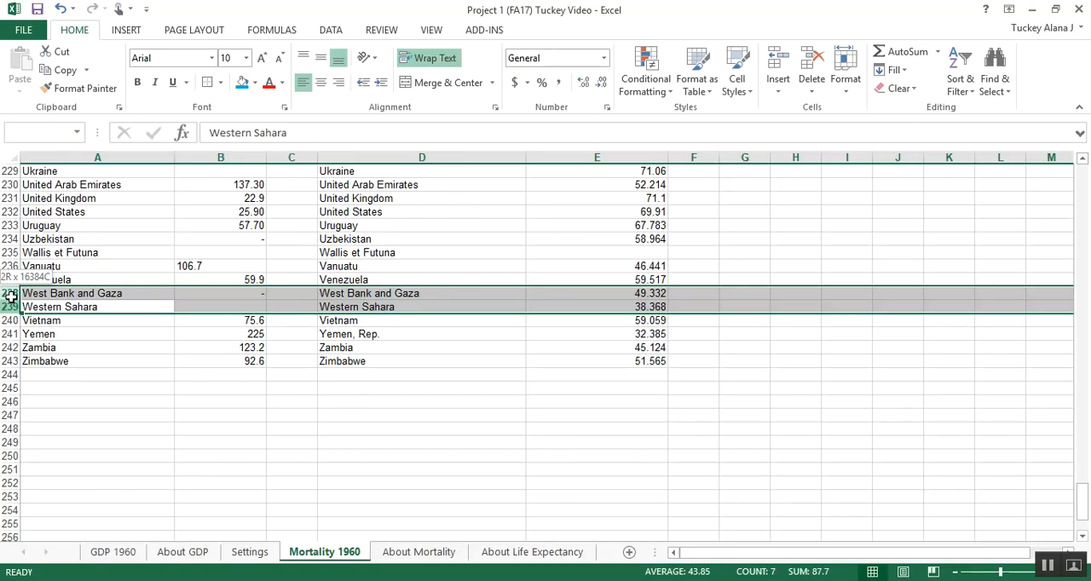
left_click_drag(10, 293, 10, 295)
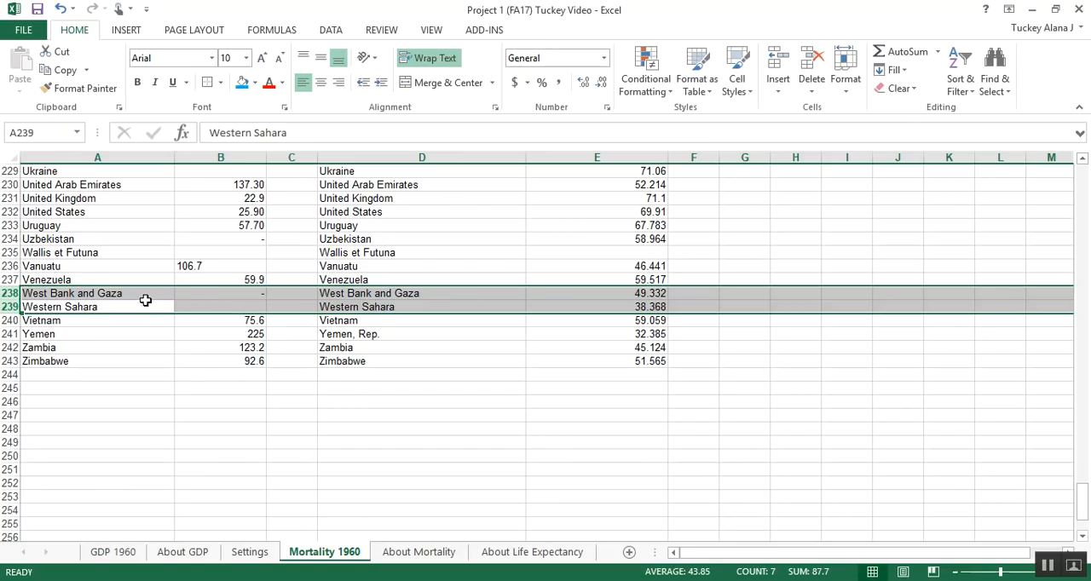
right_click(89, 307)
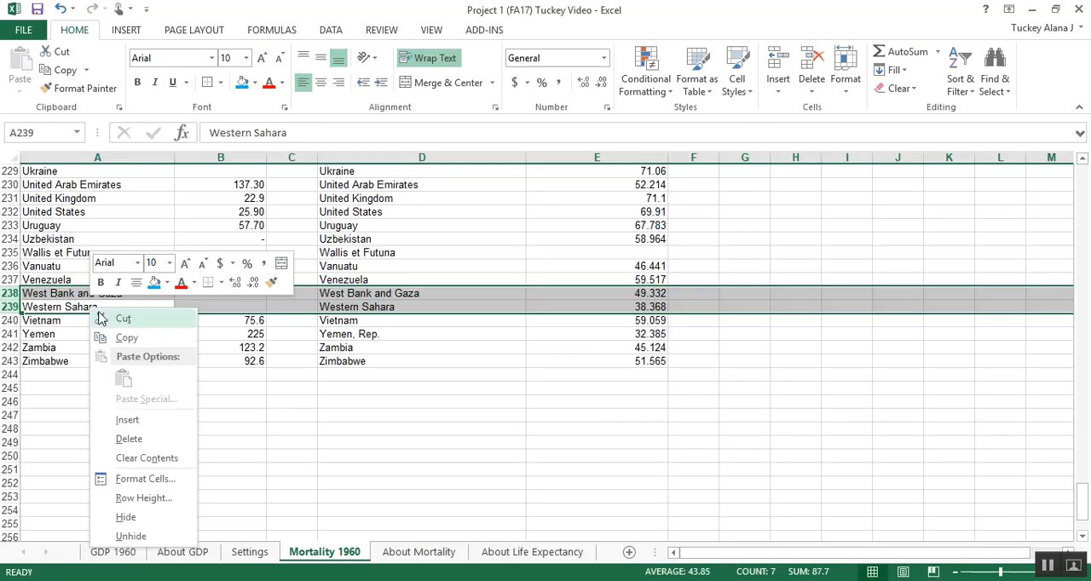
left_click(128, 438)
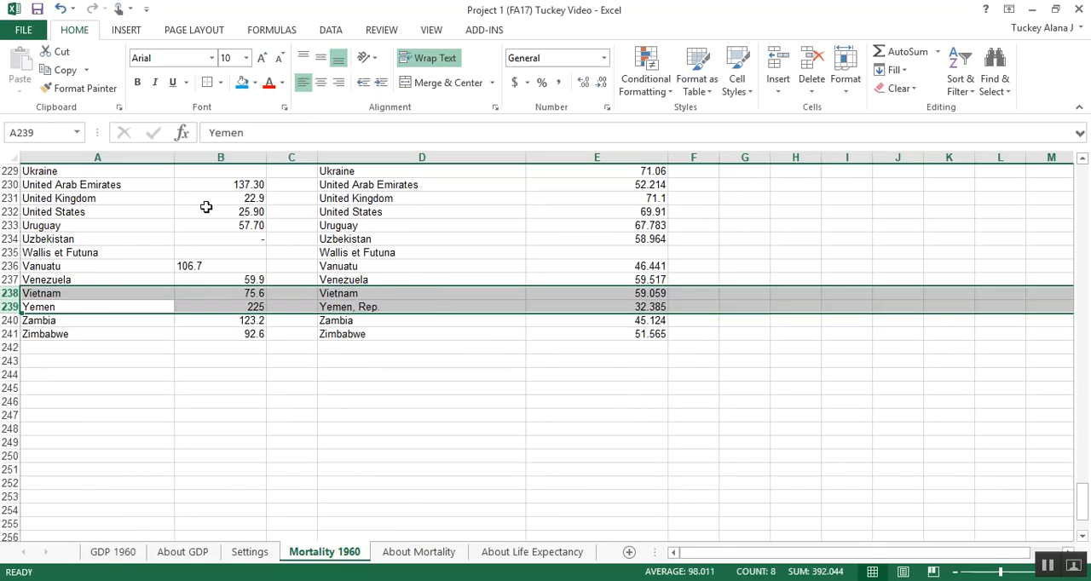
Step: Check column B for missing mortality values and delete the entire rows 234:235 for Uzbekistan and Wallis et Futuna
left_click_drag(231, 215, 230, 333)
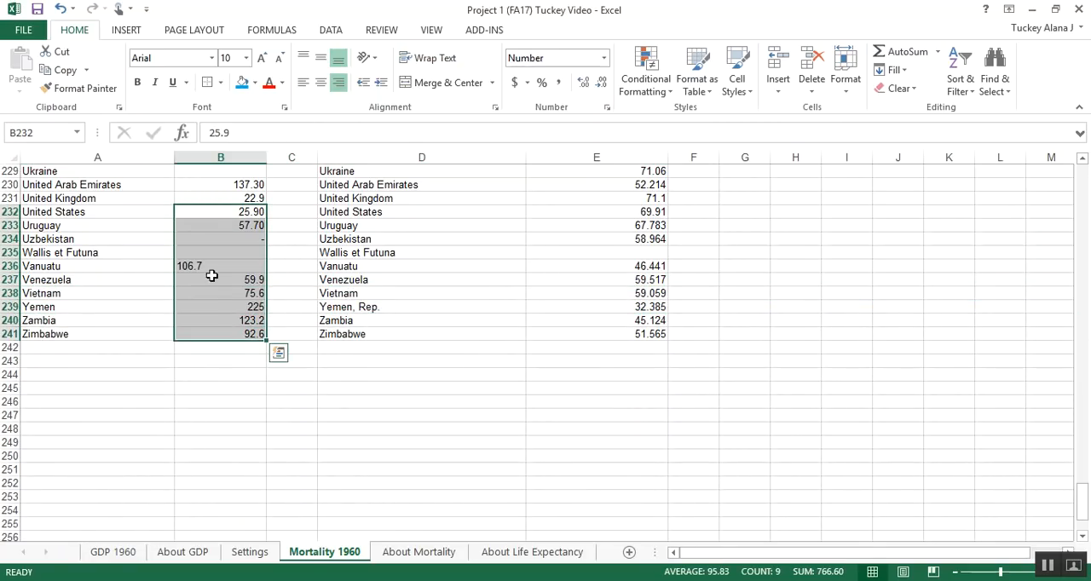
left_click(186, 250)
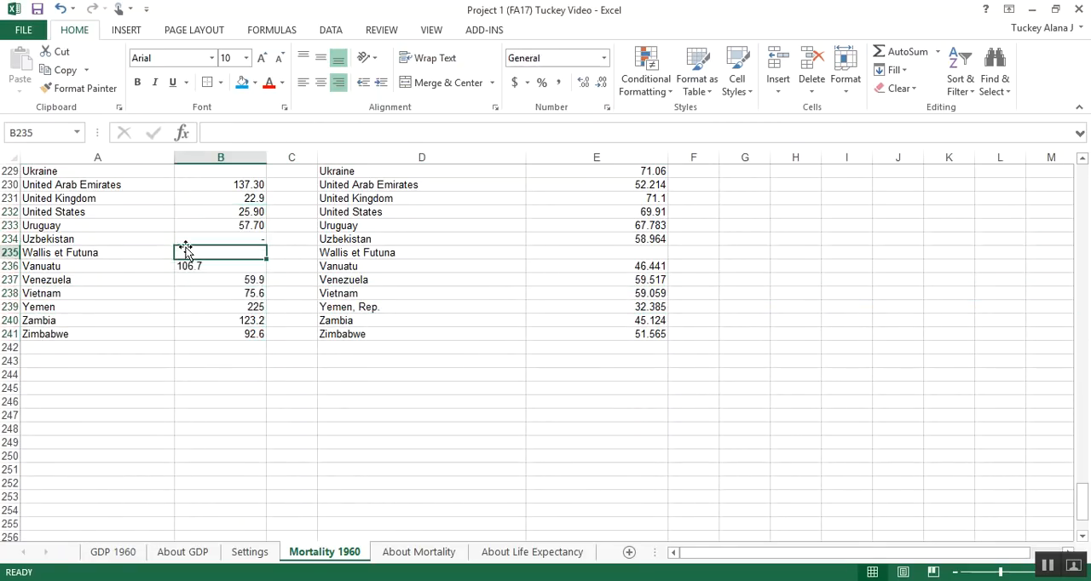
left_click(8, 238)
left_click_drag(8, 243, 9, 253)
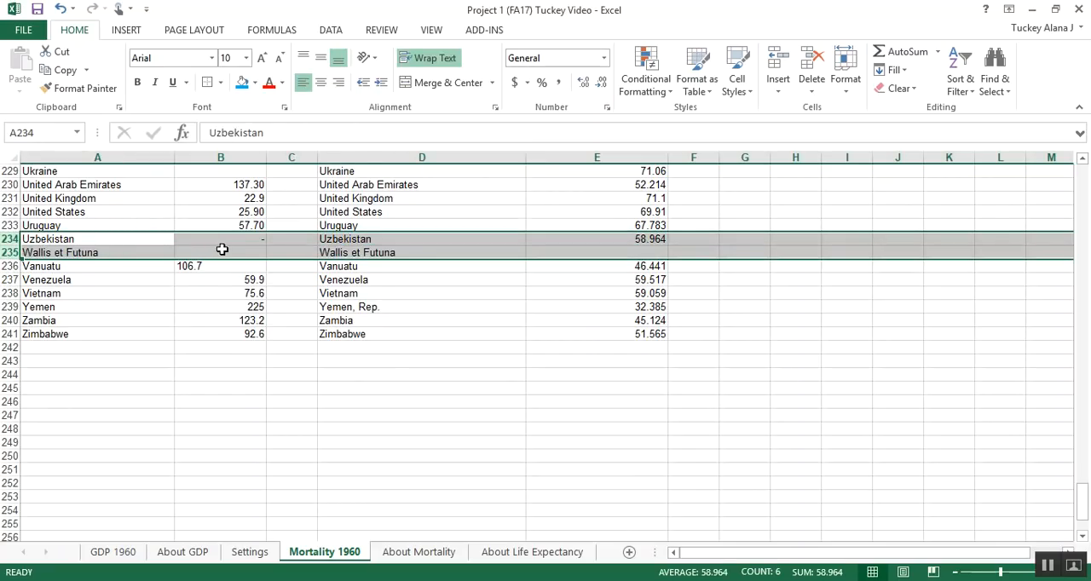
right_click(222, 249)
left_click(261, 382)
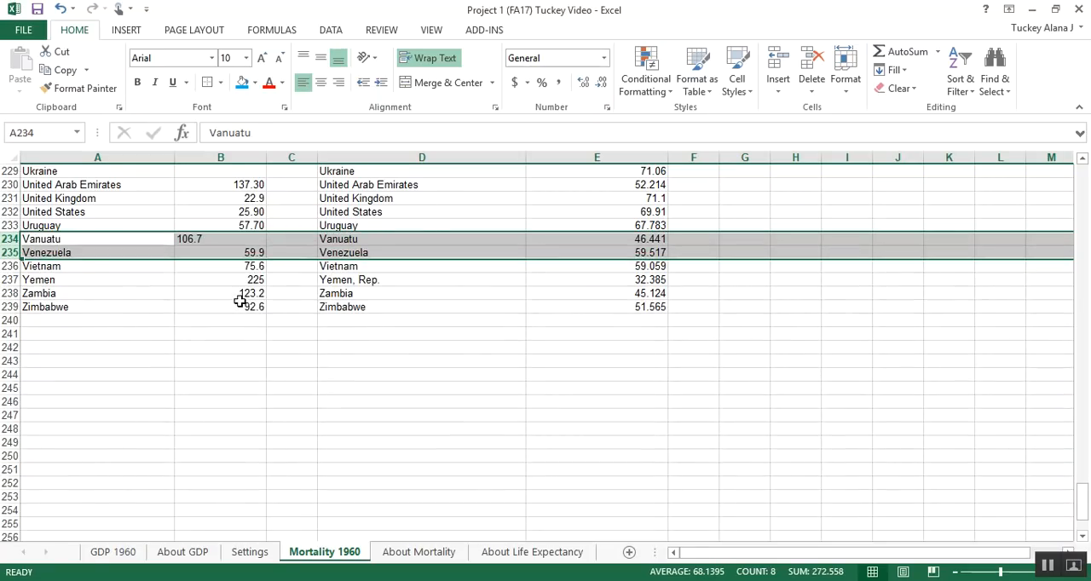
Step: Delete the entire row 229 for Ukraine, which has no mortality value
scroll(241, 302, "up", 3)
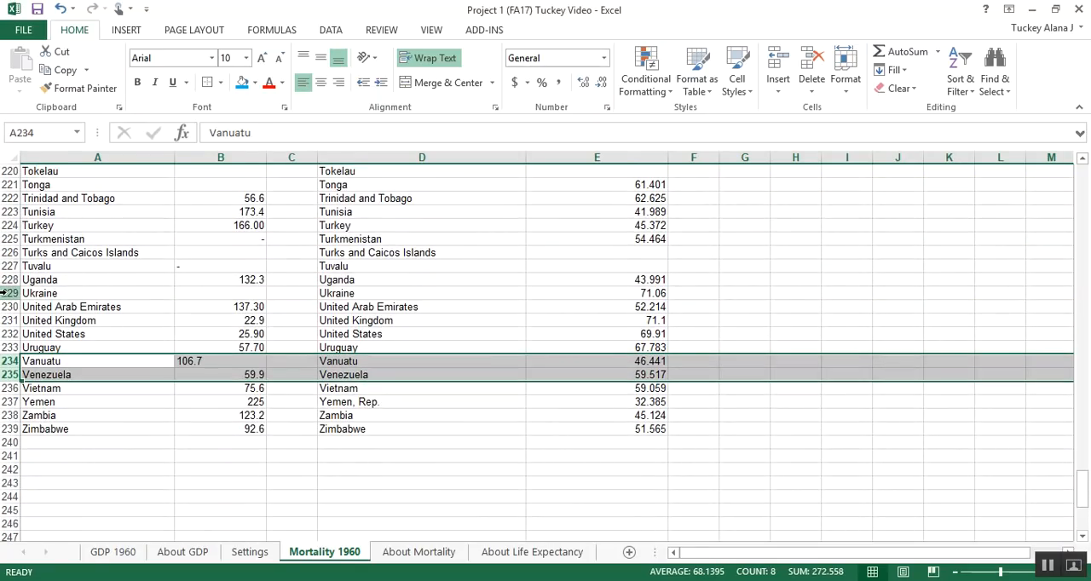
left_click(6, 293)
right_click(10, 290)
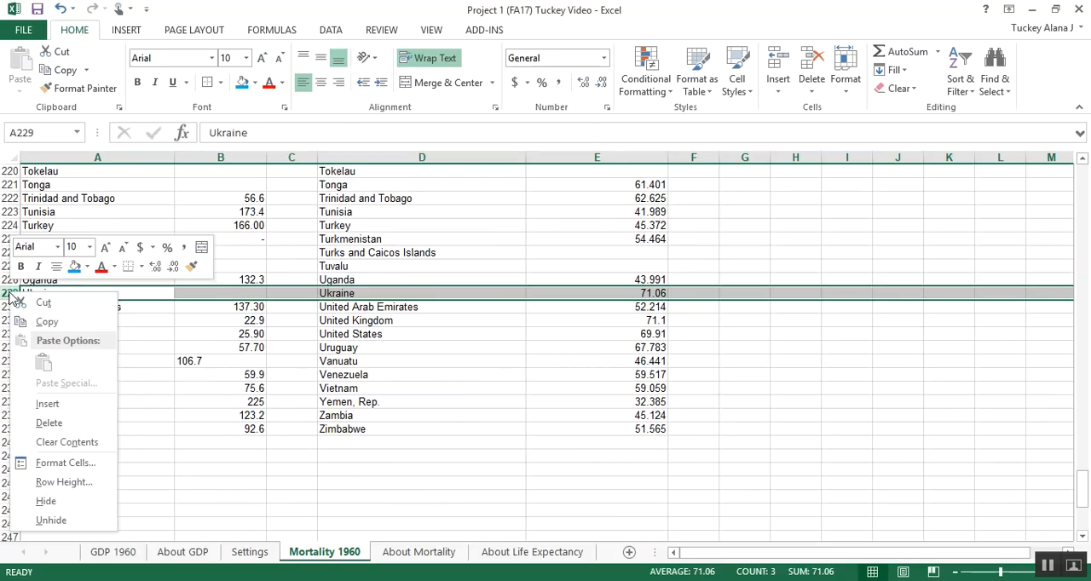
left_click(49, 421)
Step: Right-align Vanuatu's mortality value in B233 to match the other numbers and check cells B228:B238
left_click(188, 312)
left_click_drag(223, 266, 614, 410)
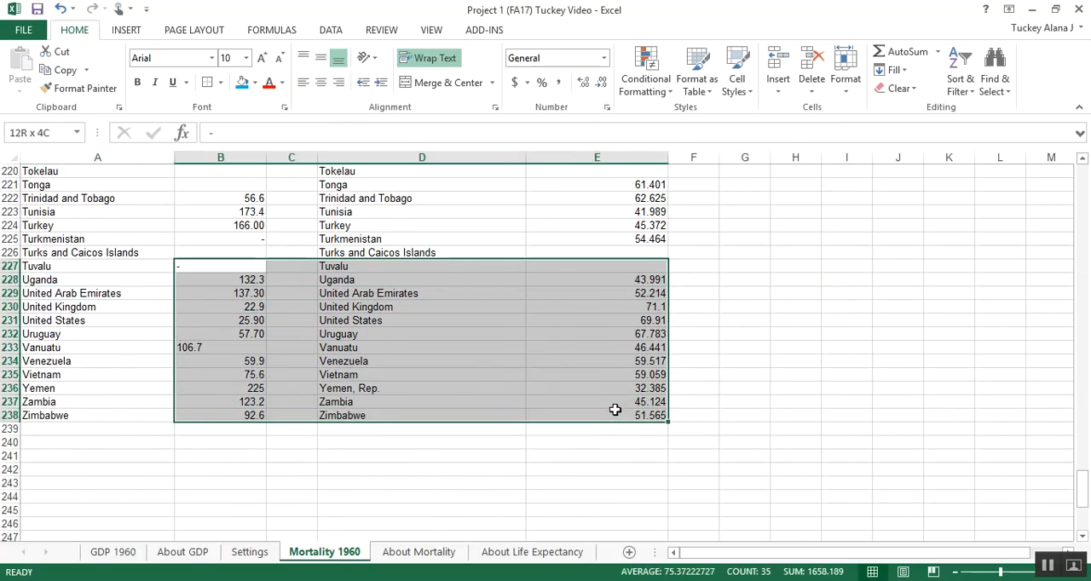
left_click(224, 348)
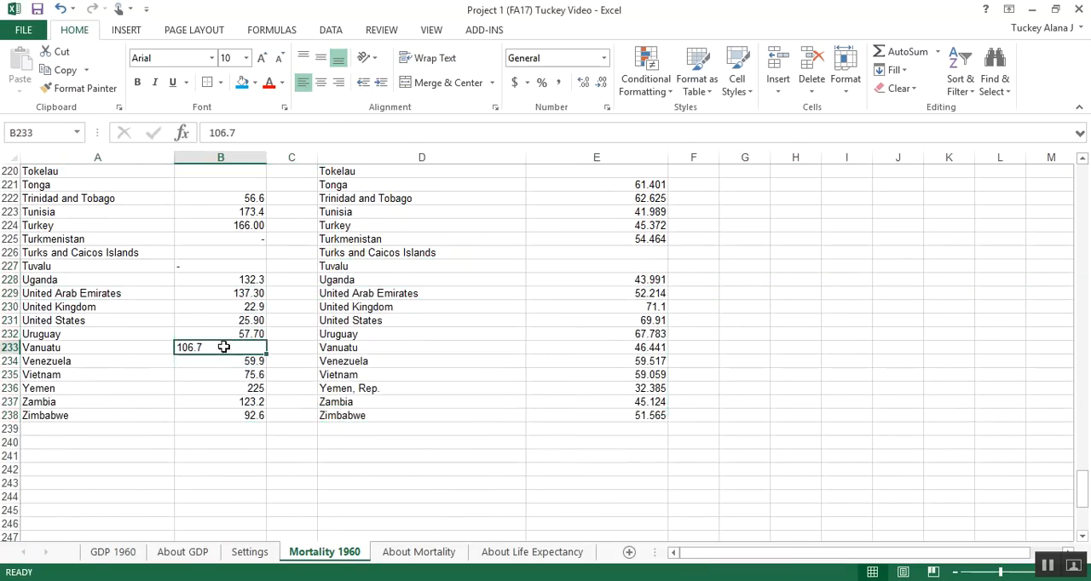
left_click(339, 82)
left_click(305, 83)
left_click(337, 84)
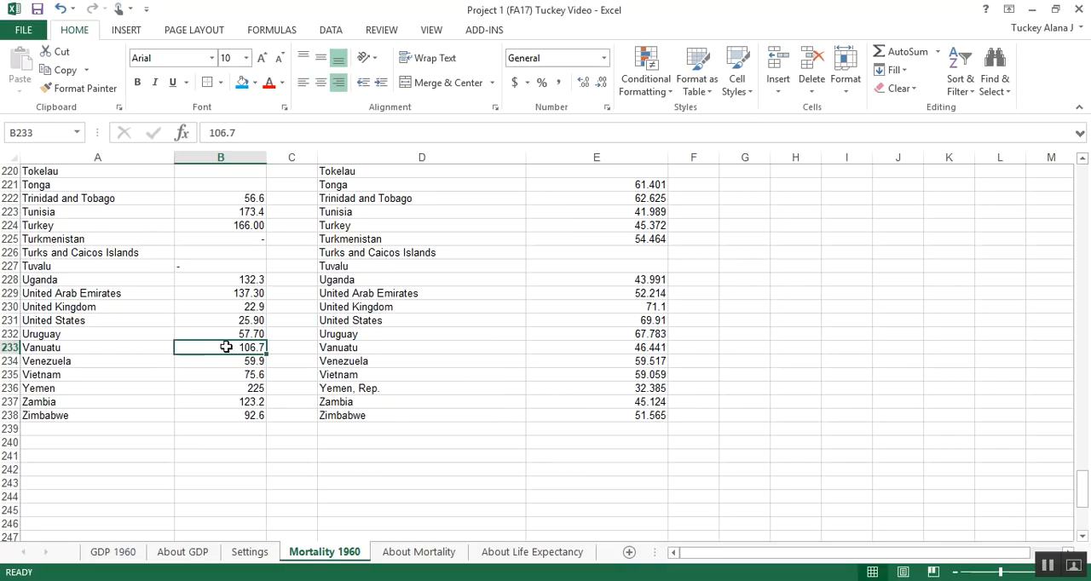
left_click_drag(229, 279, 248, 416)
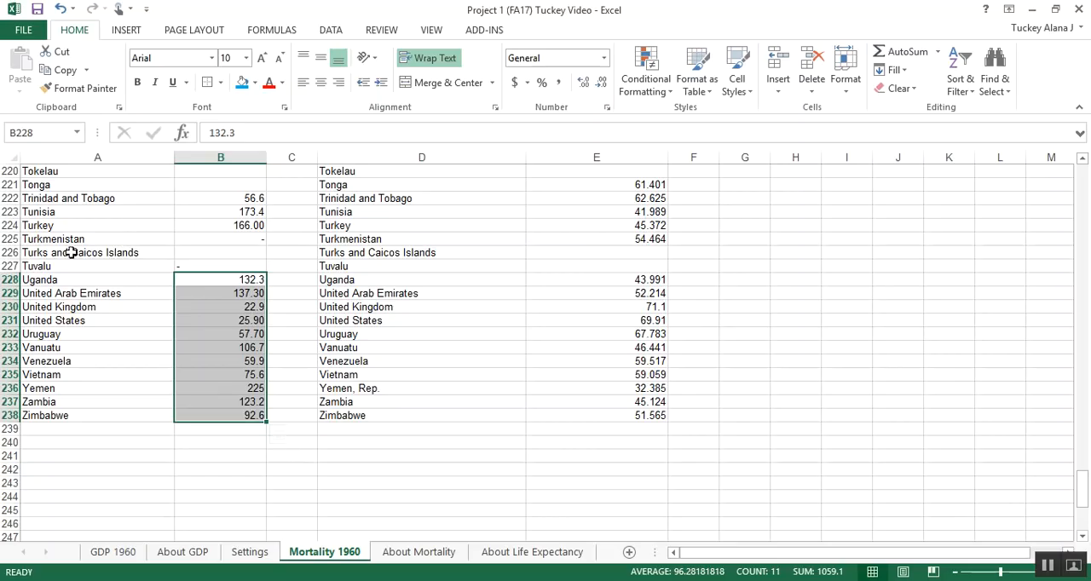
Step: Delete the entire rows 225:227 for Turkmenistan, Turks and Caicos Islands and Tuvalu
left_click(11, 266)
left_click_drag(10, 266, 12, 239)
scroll(41, 220, "up", 2)
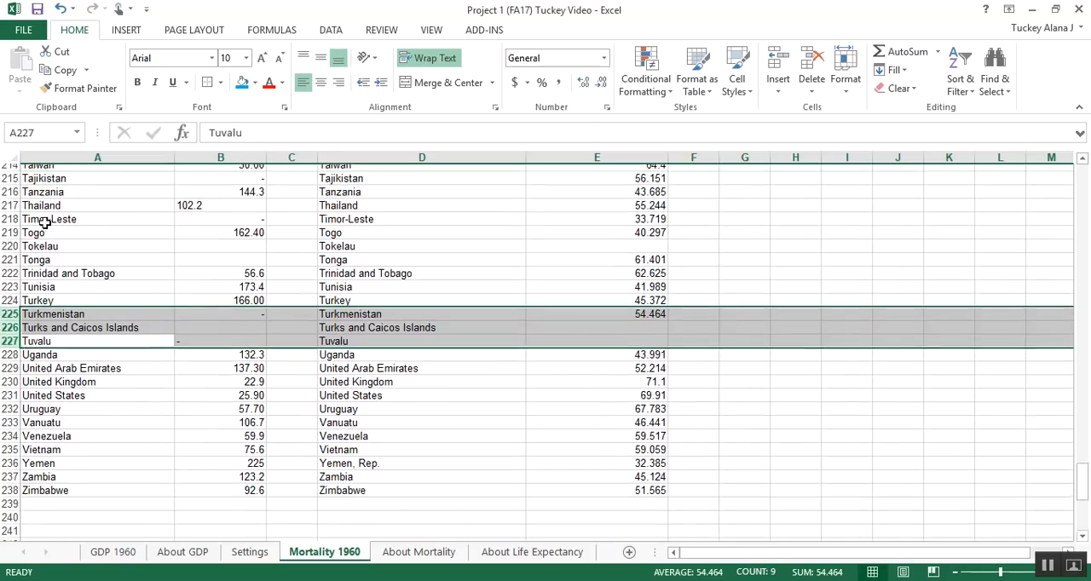
right_click(17, 337)
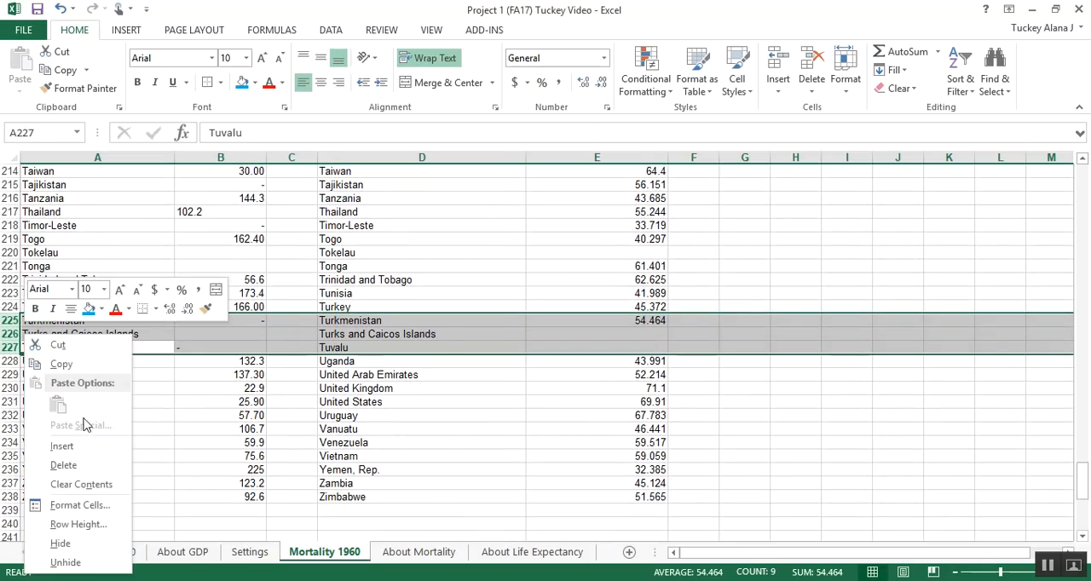
left_click(82, 463)
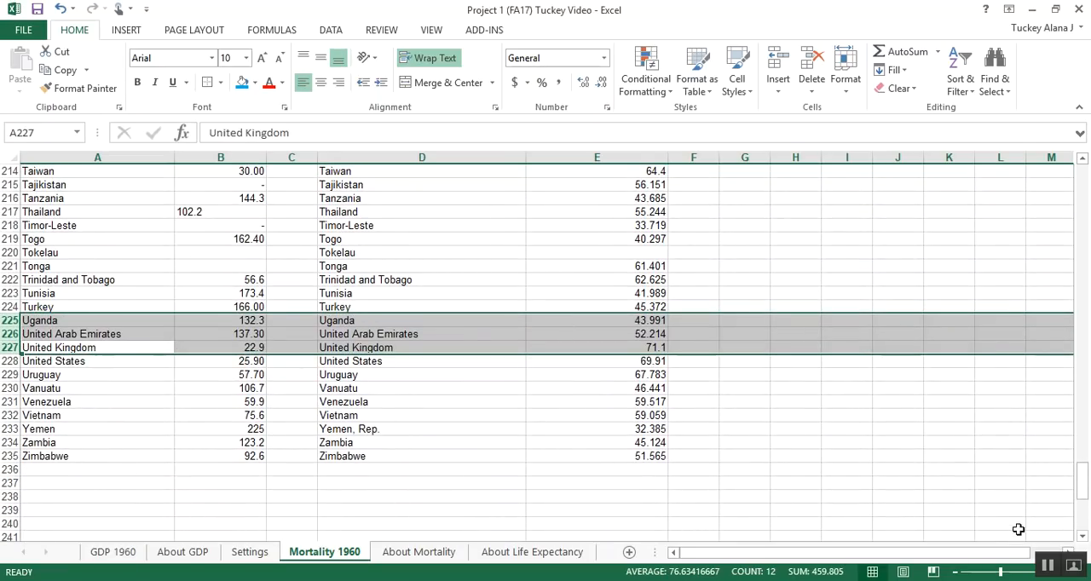
Step: Right-align all the mortality values in column B so the numbers line up
left_click(656, 415)
scroll(655, 415, "up", 4)
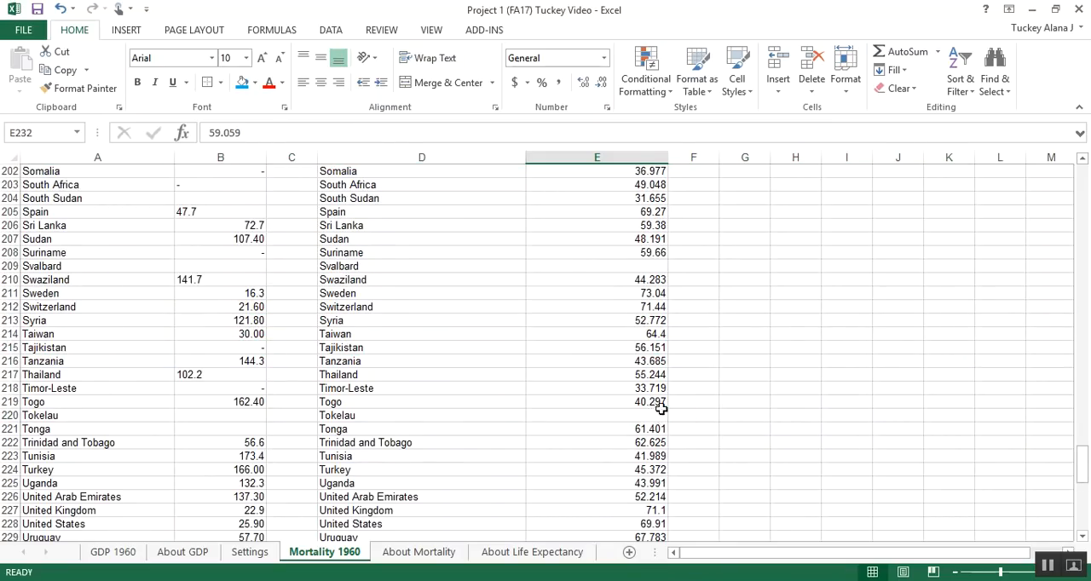
scroll(654, 415, "down", 2)
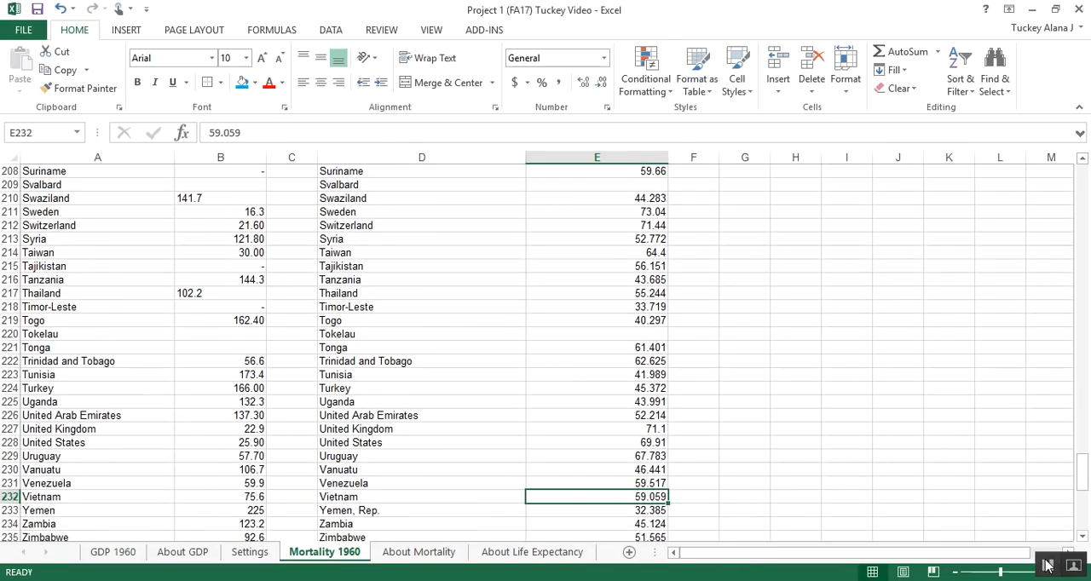
left_click(226, 158)
scroll(230, 211, "up", 3)
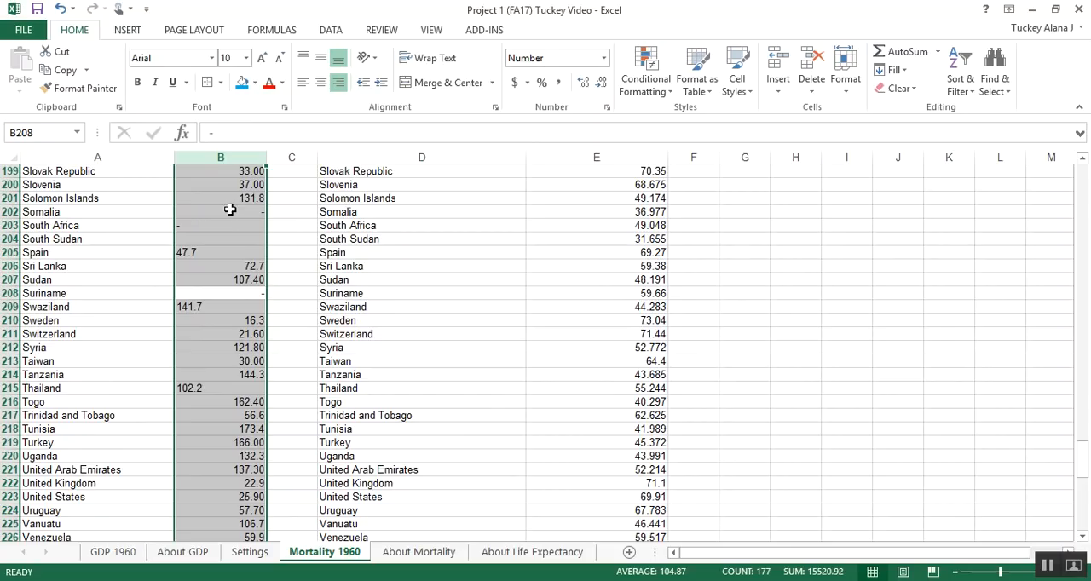
left_click_drag(218, 211, 220, 415)
left_click(238, 151)
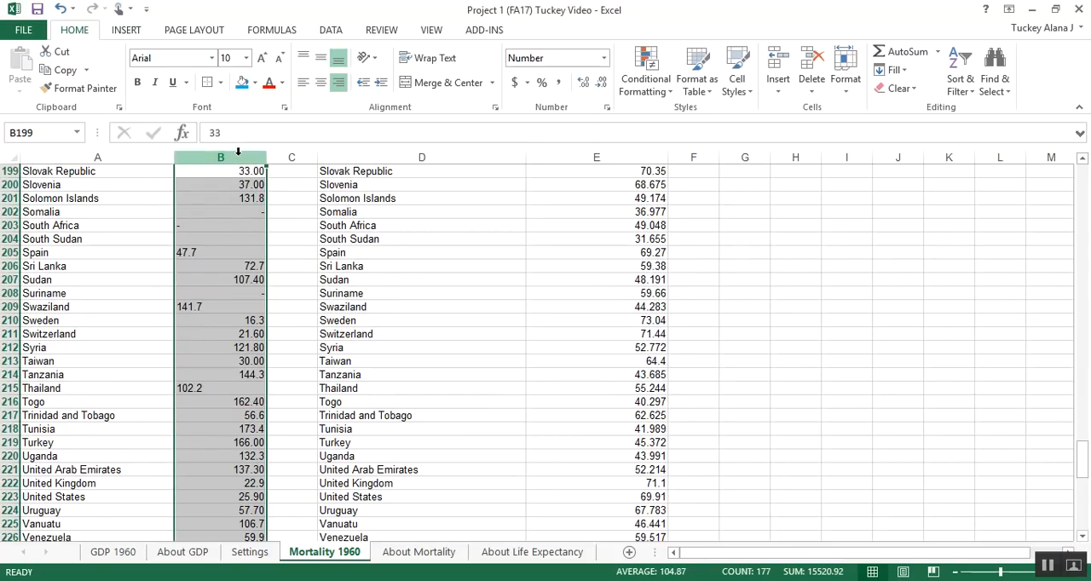
left_click(338, 86)
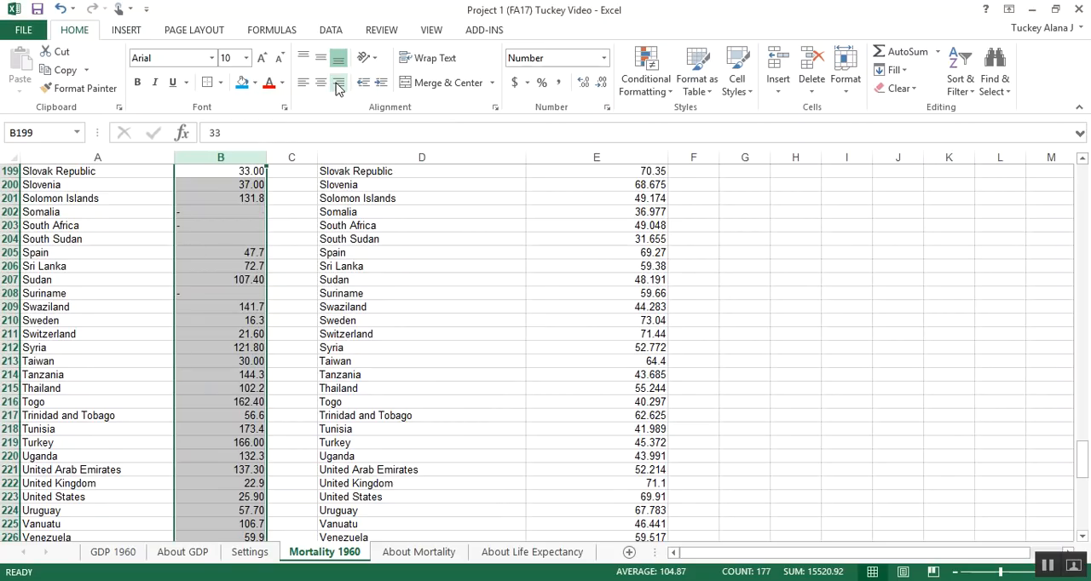
scroll(282, 236, "down", 1)
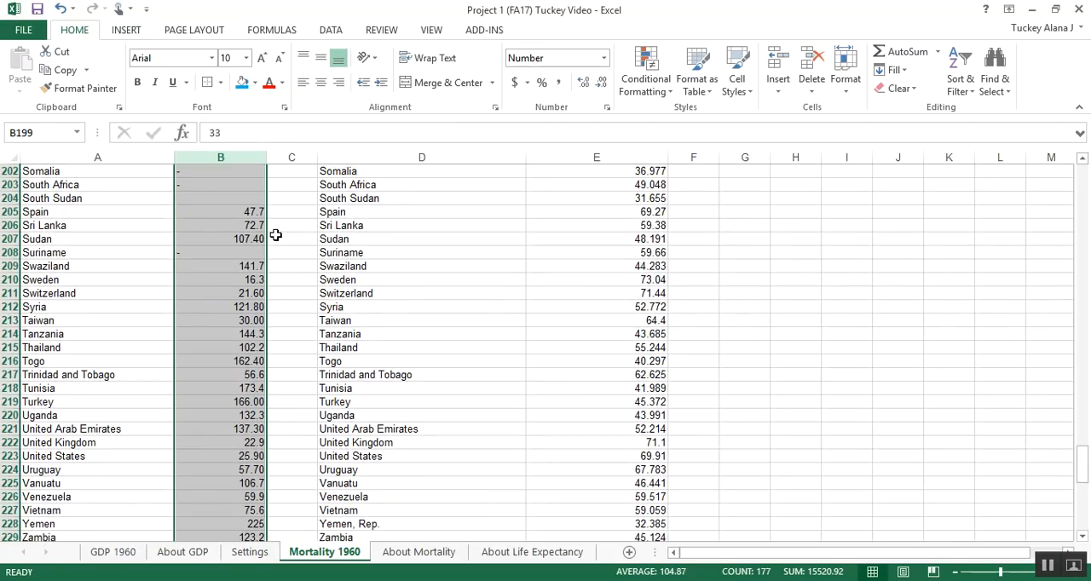
Step: Delete the entire row 208 for Suriname, which has no mortality value
scroll(268, 232, "up", 3)
left_click_drag(6, 293, 9, 321)
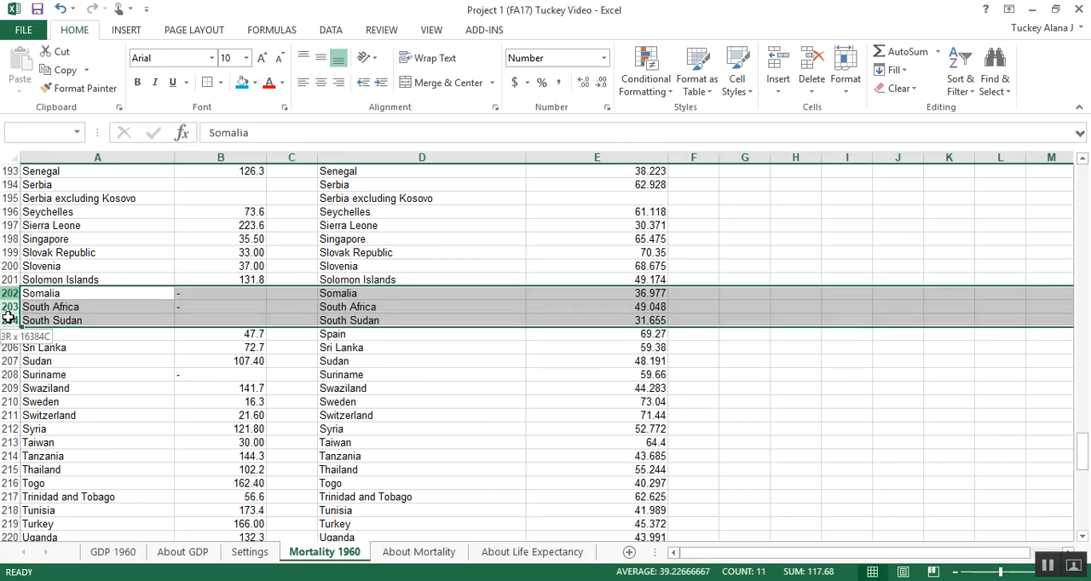
left_click(8, 375, "ctrl")
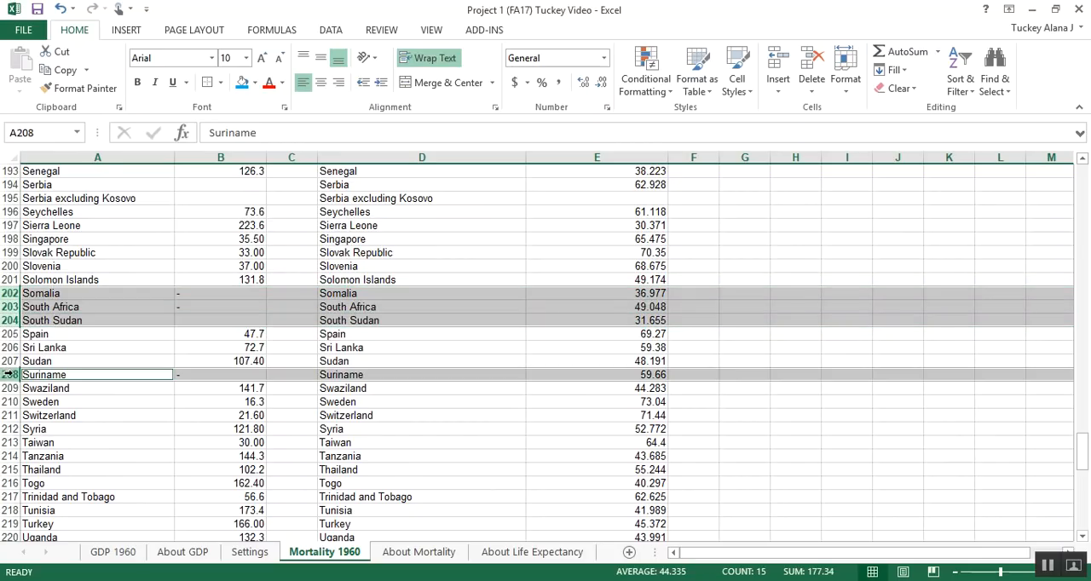
left_click(8, 375)
right_click(8, 375)
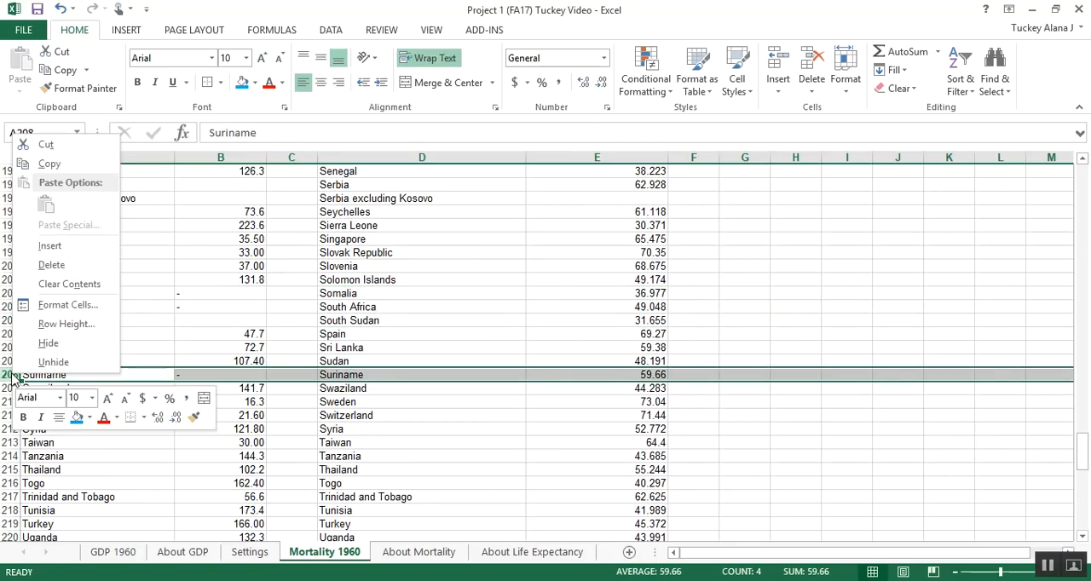
left_click(53, 266)
Step: Delete the entire rows 202:204 for Somalia, South Africa and South Sudan
left_click(19, 317)
left_click_drag(4, 294, 7, 322)
right_click(45, 303)
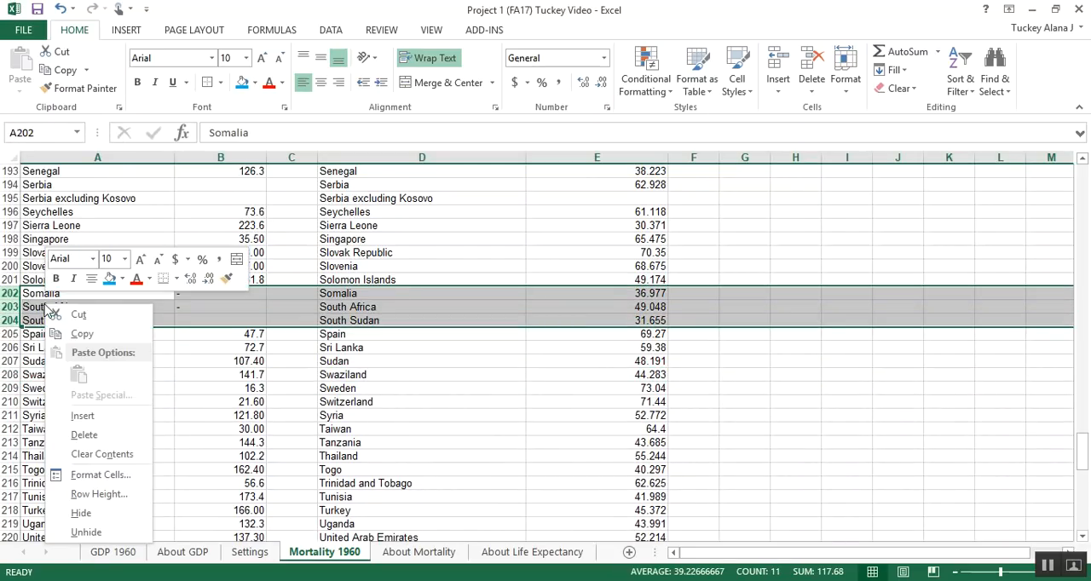
left_click(85, 435)
left_click(117, 252)
Step: Delete the entire rows 194:195 for Serbia and Serbia excluding Kosovo
scroll(34, 213, "up", 2)
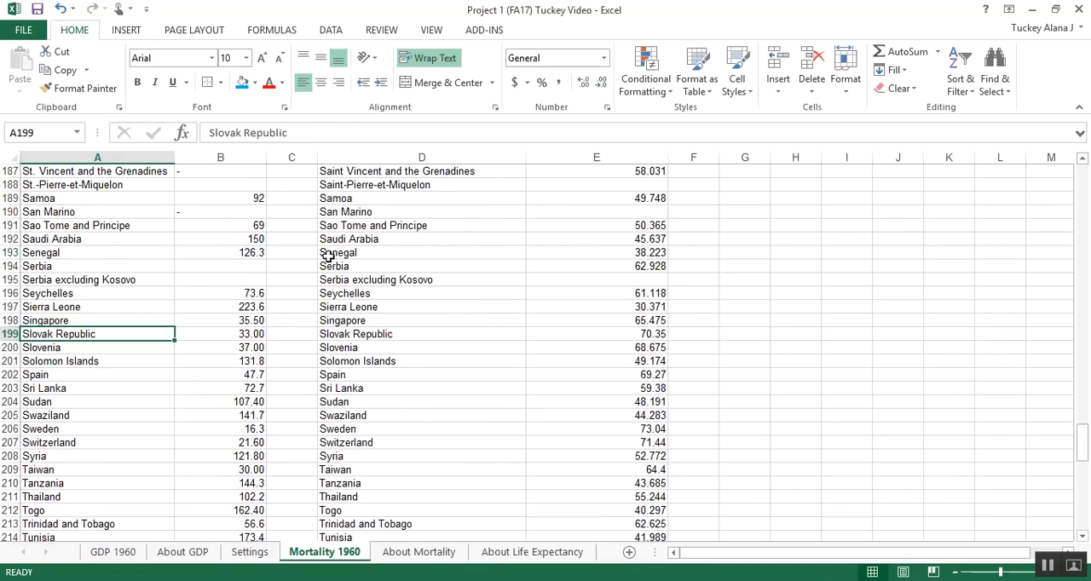
left_click(10, 280)
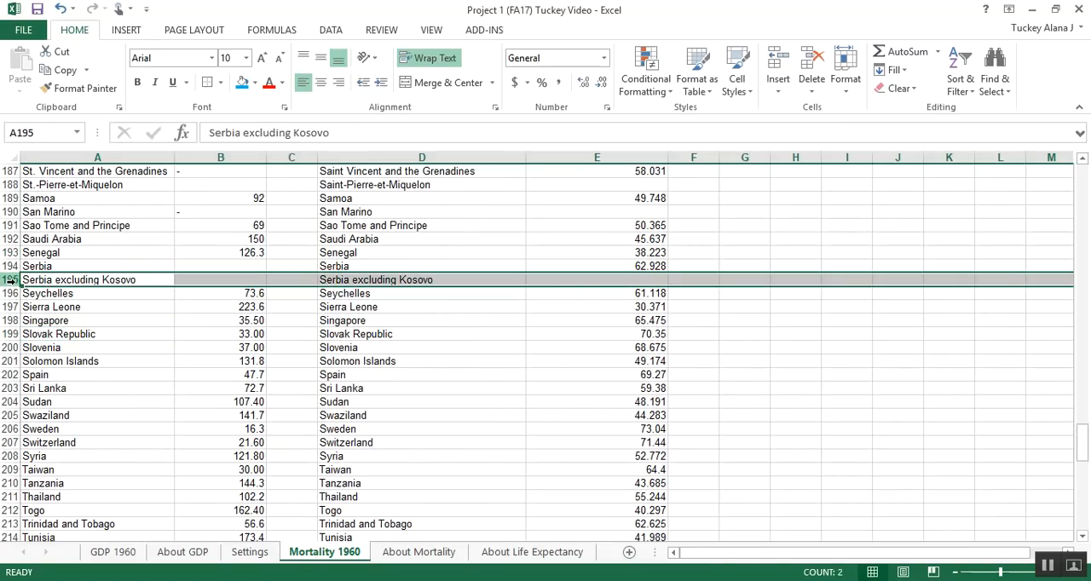
right_click(12, 268)
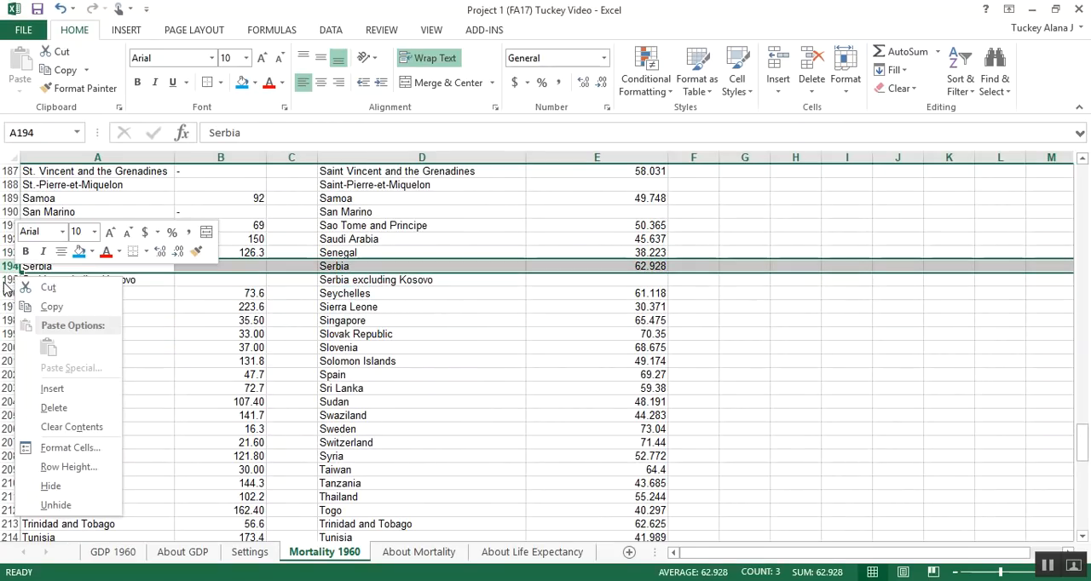
key("Escape")
key("Down")
left_click_drag(12, 267, 12, 282)
right_click(12, 282)
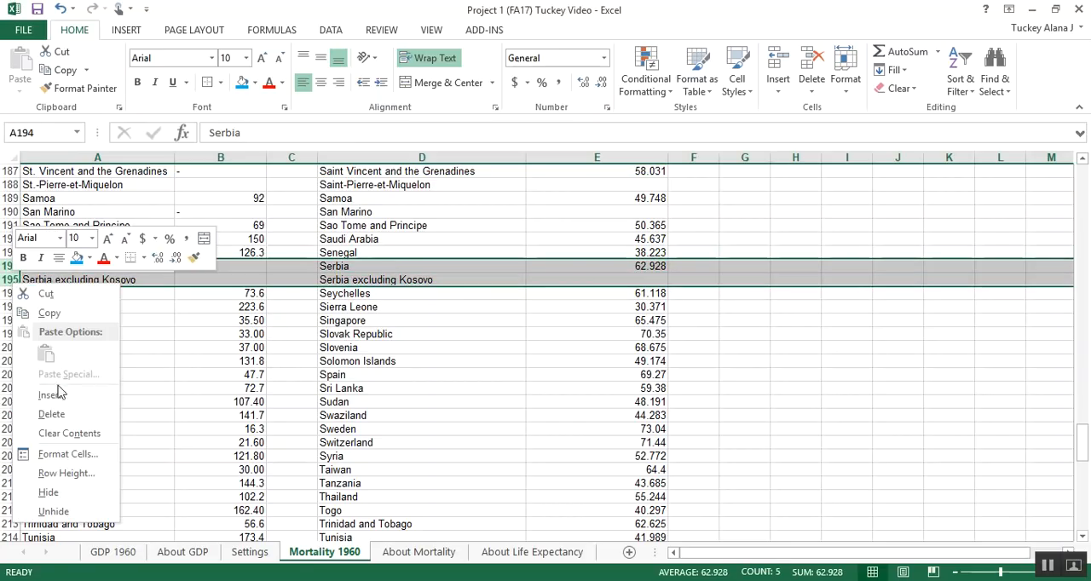
left_click(51, 414)
left_click(168, 334)
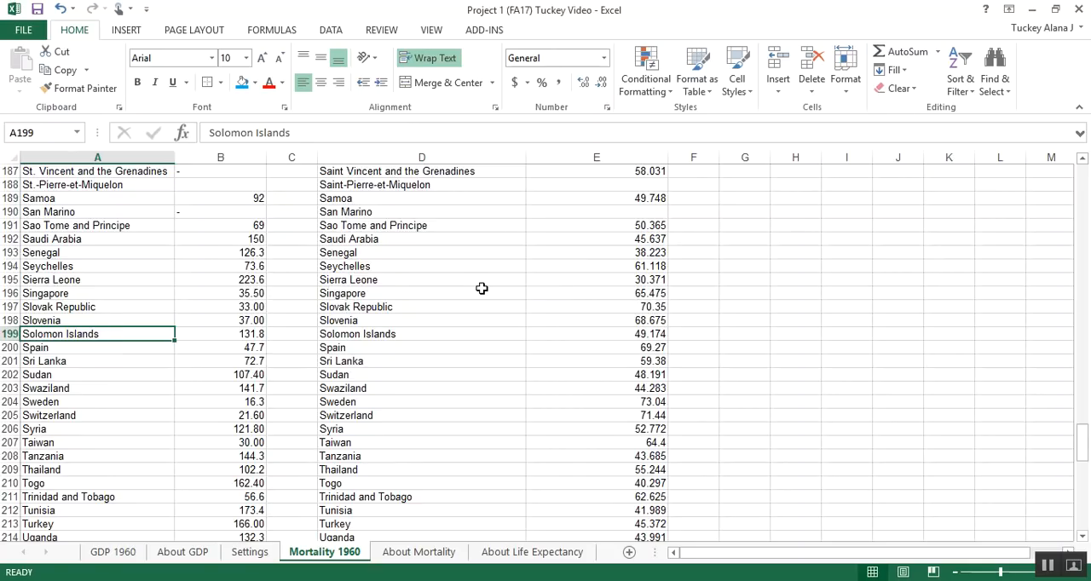
Step: Delete the entire rows 182:188, from St. Barthélemy through St.-Pierre-et-Miquelon, which lack mortality values
scroll(482, 289, "up", 4)
scroll(482, 288, "down", 2)
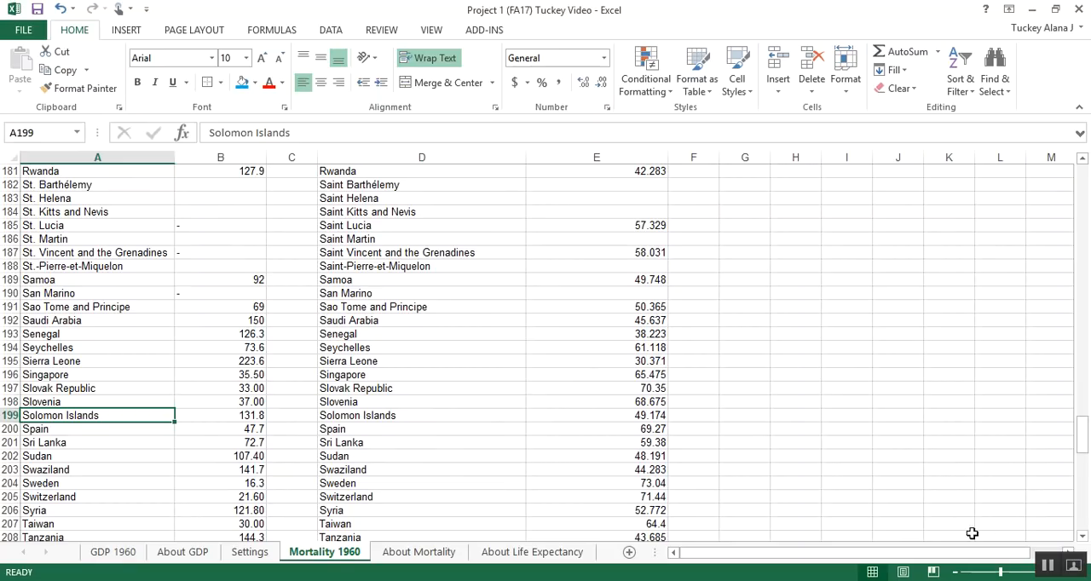
left_click(409, 309)
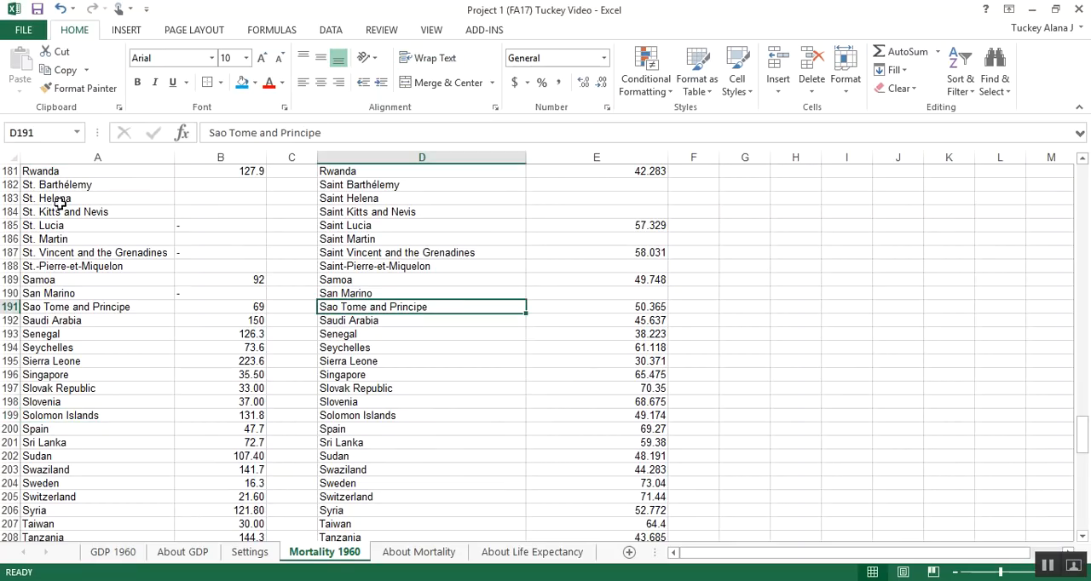
left_click_drag(6, 187, 7, 266)
key("ctrl+minus")
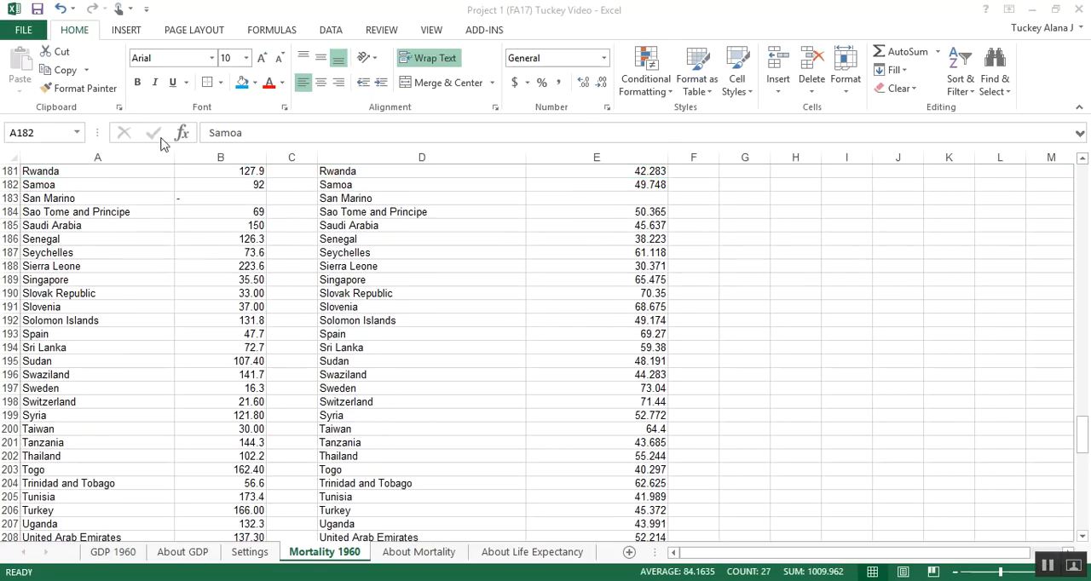
Step: Delete the entire row 183 for San Marino and check the names and values in Samoa's row 182
left_click(9, 198)
right_click(8, 198)
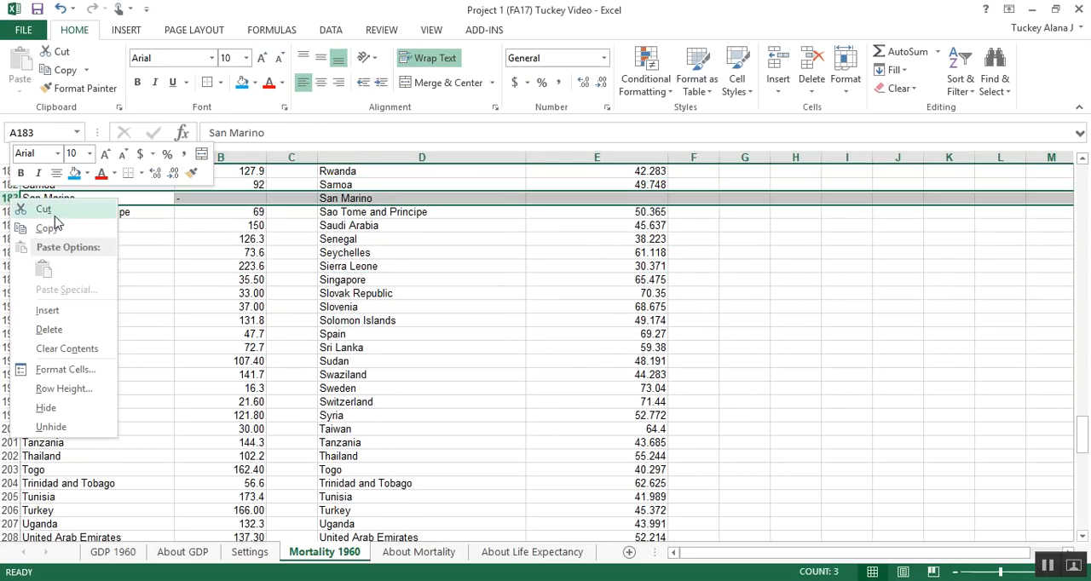
left_click(52, 333)
left_click(173, 254)
left_click(108, 185)
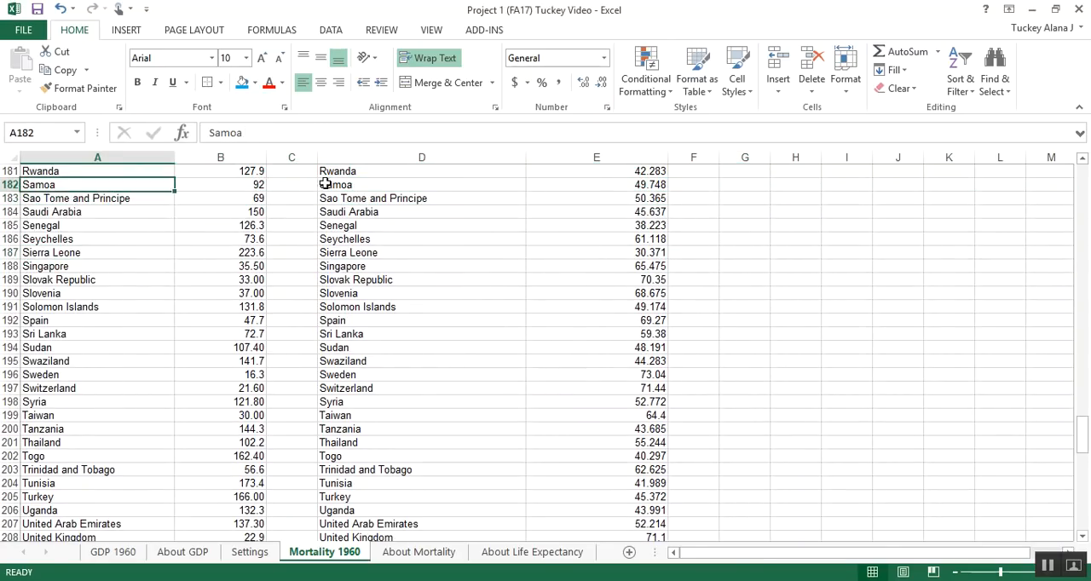
left_click(375, 184)
left_click(261, 185)
left_click(606, 184)
Step: Delete the entire rows 141:146, 151 and 154:155 together, covering Micronesia through Montserrat, Nauru, Netherlands Antilles and New Caledonia
scroll(377, 210, "up", 6)
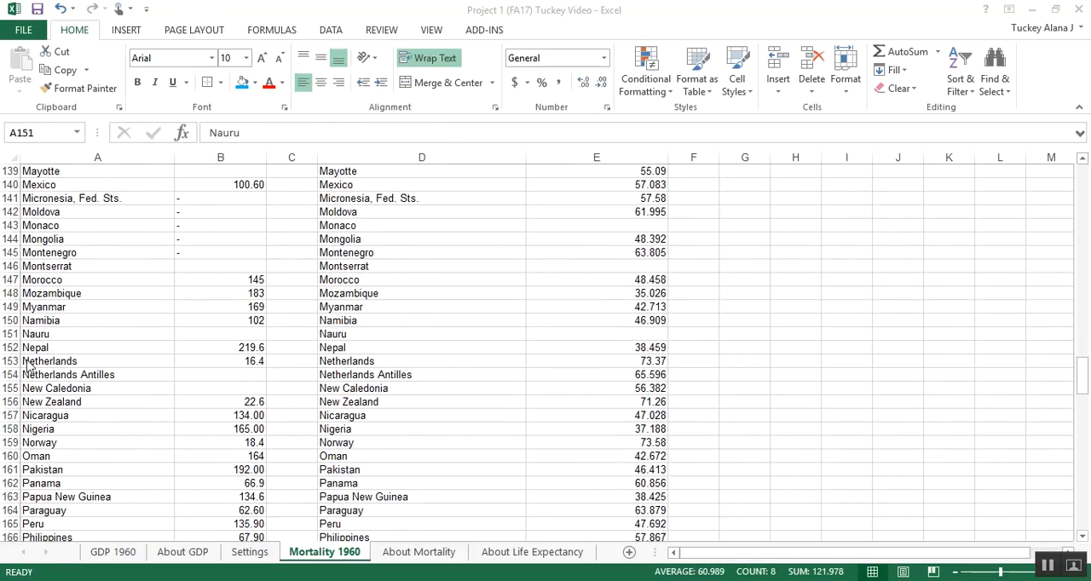
left_click(22, 380)
left_click(55, 393)
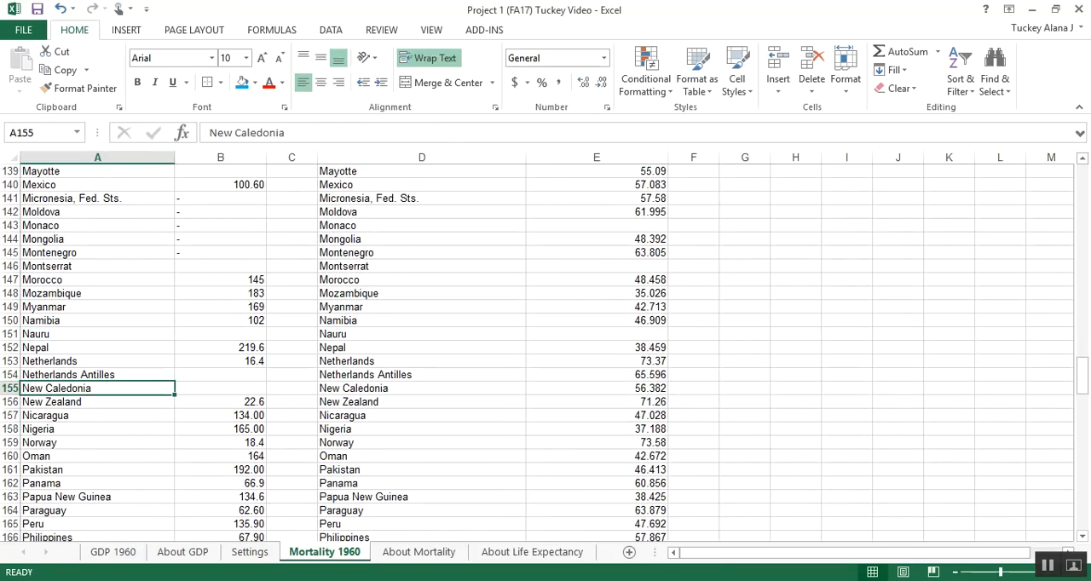
left_click_drag(9, 388, 14, 374)
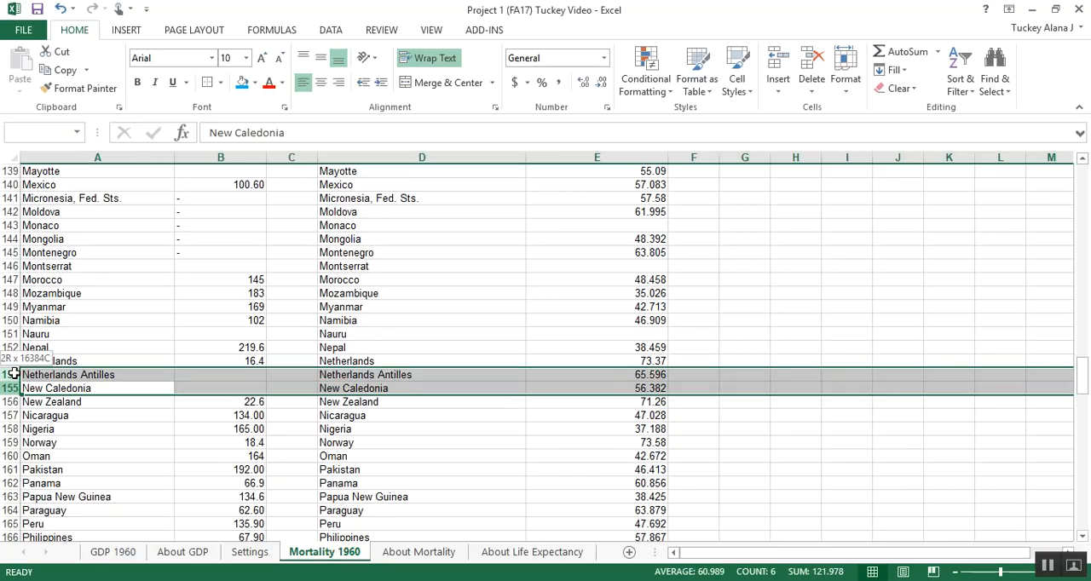
left_click_drag(5, 375, 5, 375)
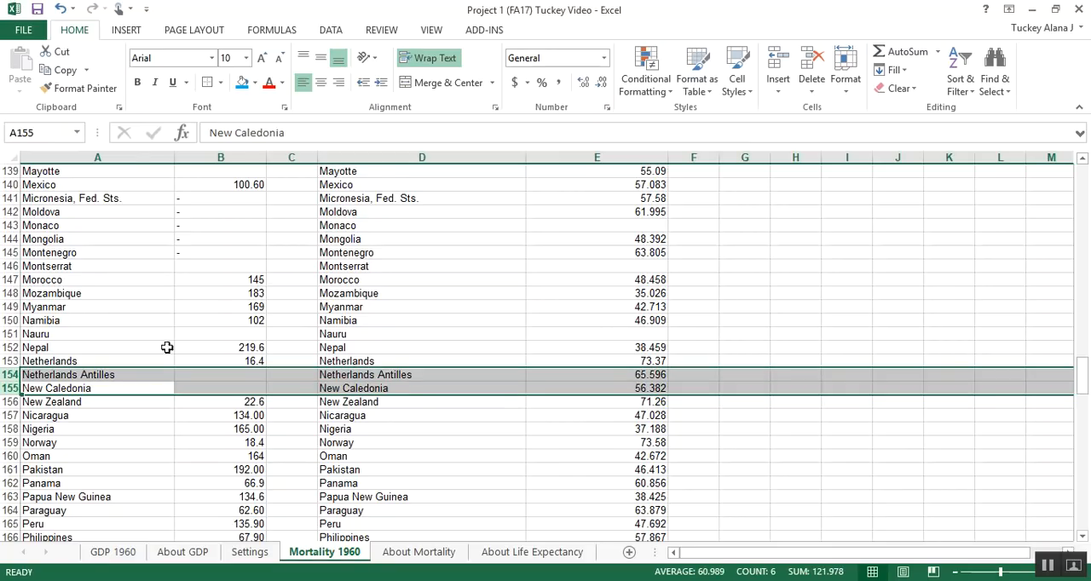
scroll(111, 377, "up", 2)
scroll(114, 375, "down", 2)
left_click_drag(5, 375, 6, 389)
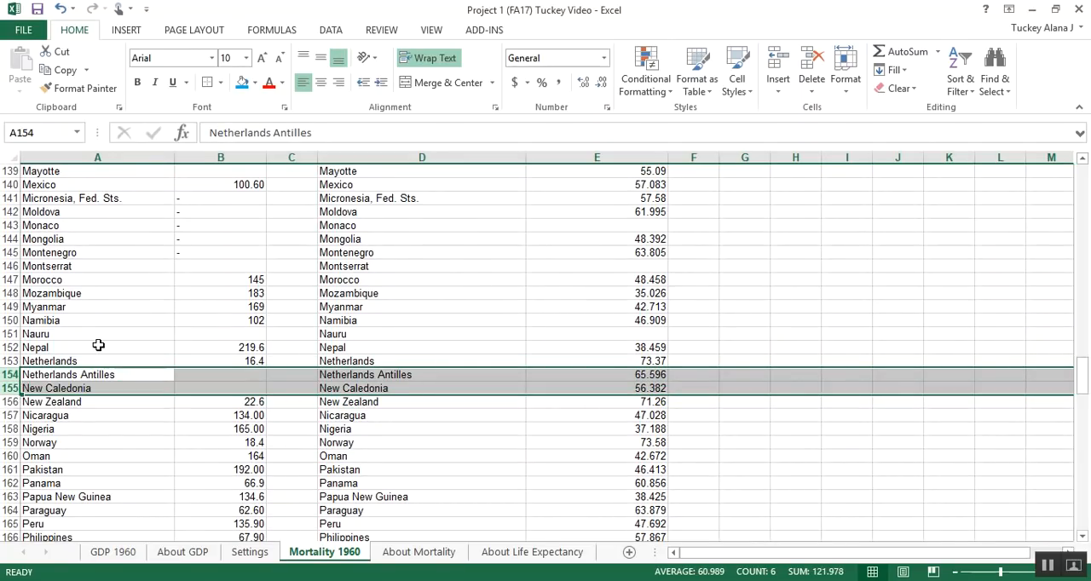
left_click(8, 333, "ctrl")
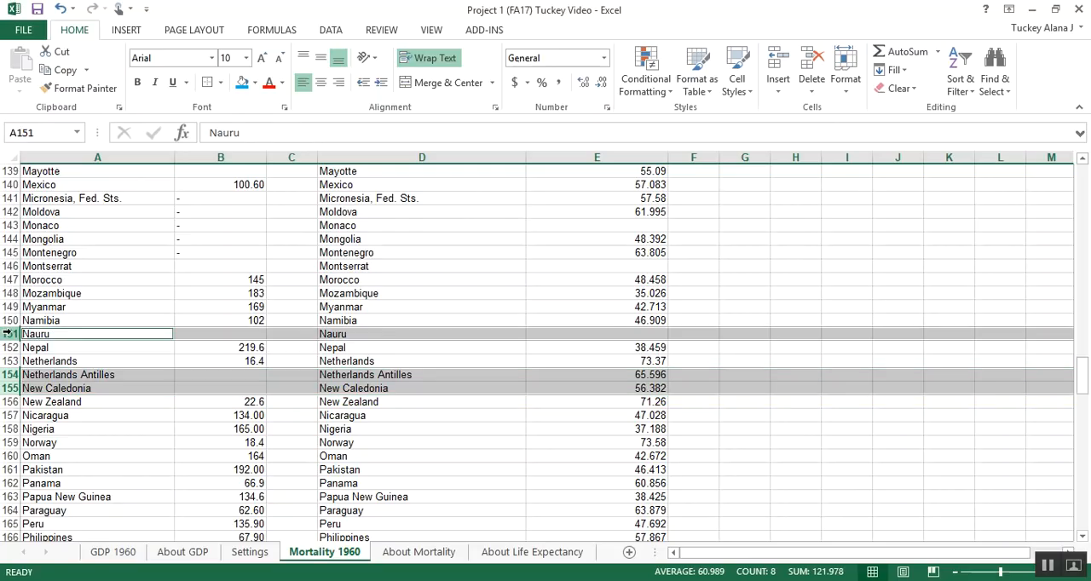
left_click(9, 266, "ctrl")
left_click_drag(10, 266, 13, 199)
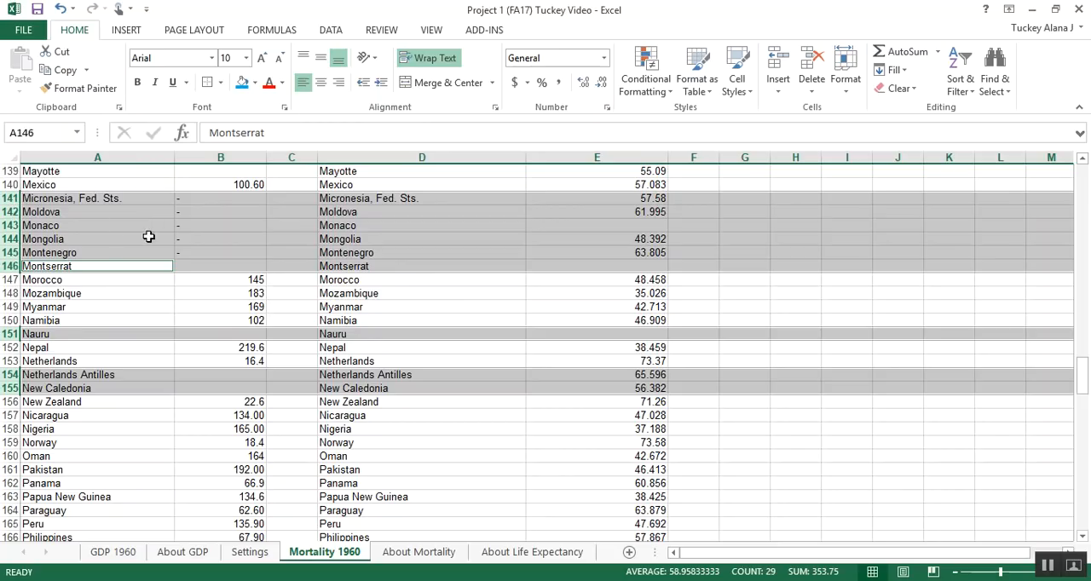
right_click(10, 212)
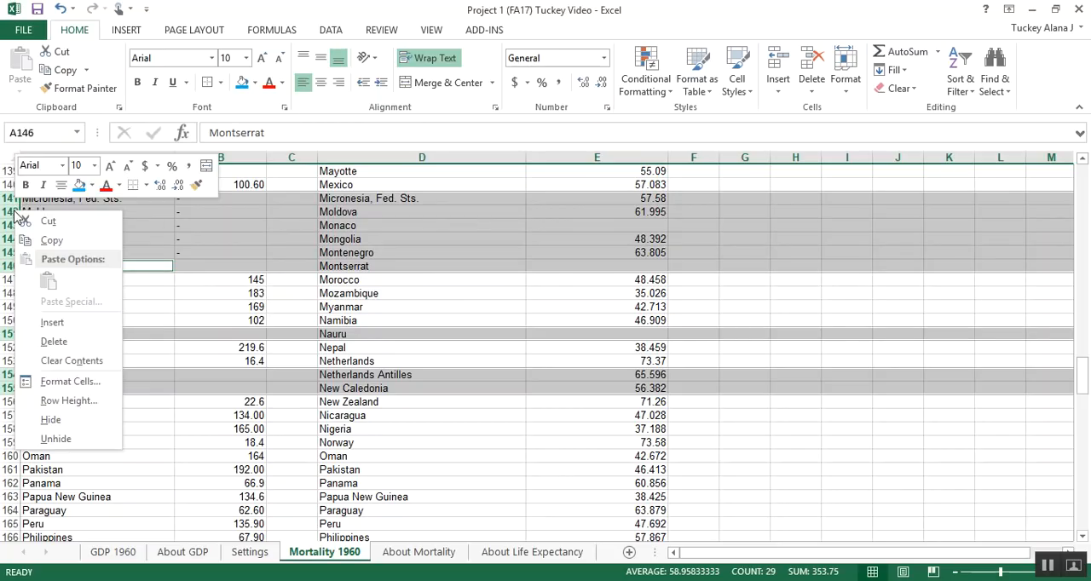
left_click(48, 342)
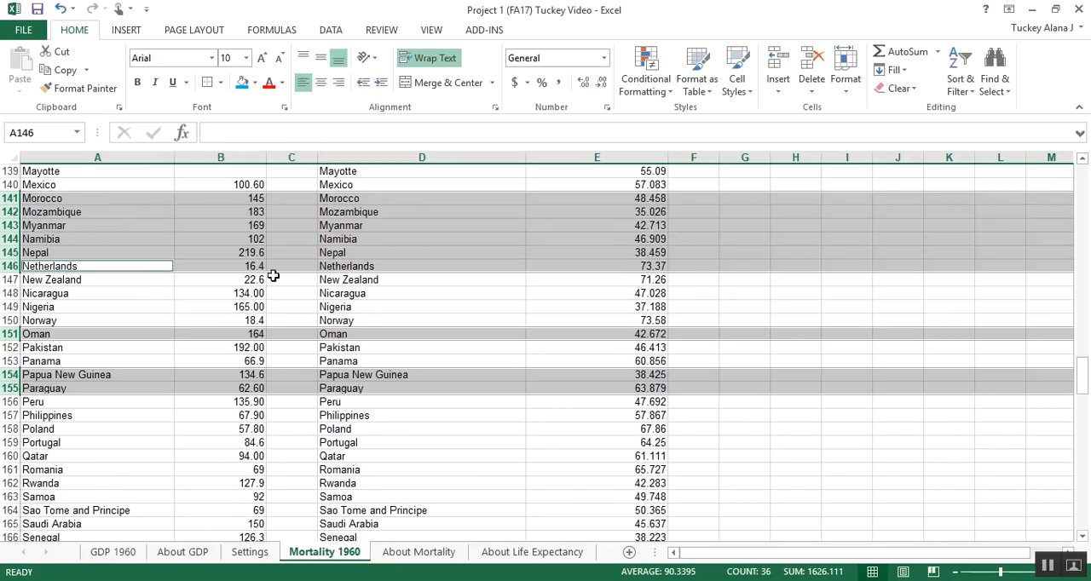
left_click(202, 281)
Step: Delete the entire rows 127, 132, 135:136 and 139 together, covering Macao, Maldives, Marshall Islands, Martinique and Mayotte
scroll(232, 297, "up", 3)
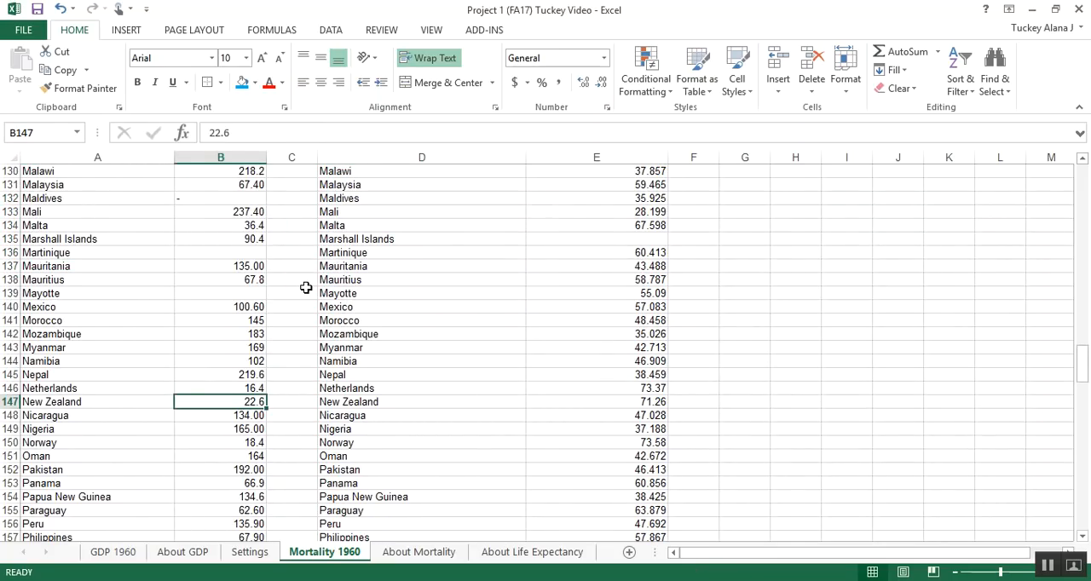
scroll(306, 288, "up", 2)
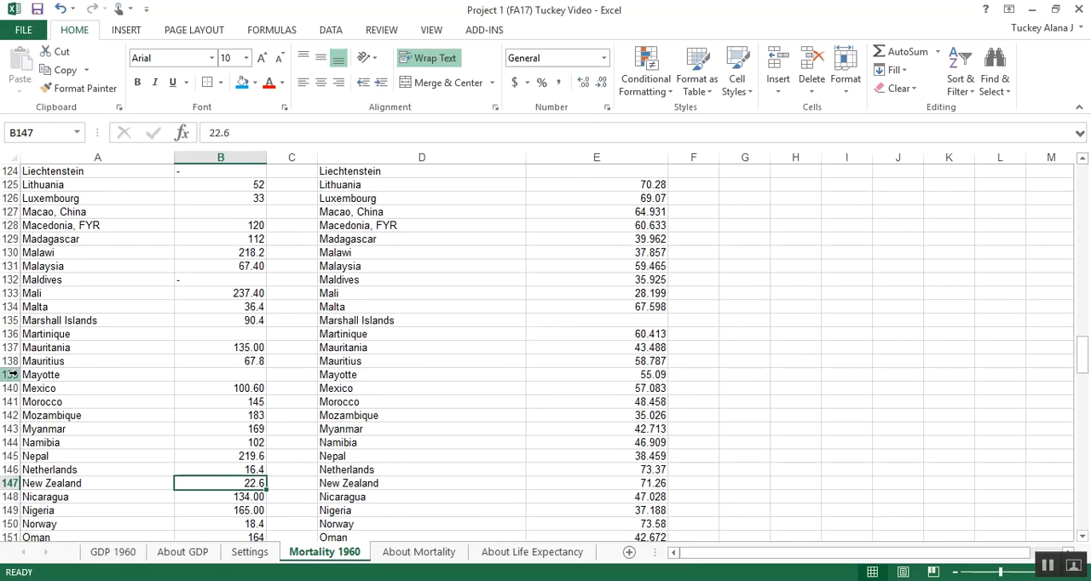
left_click(8, 374)
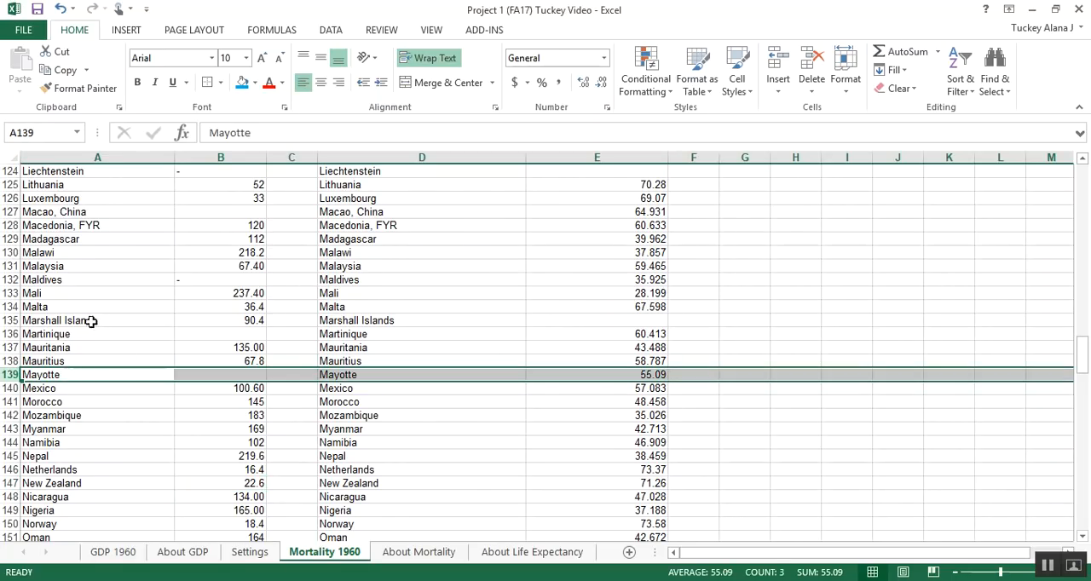
left_click(9, 333, "ctrl")
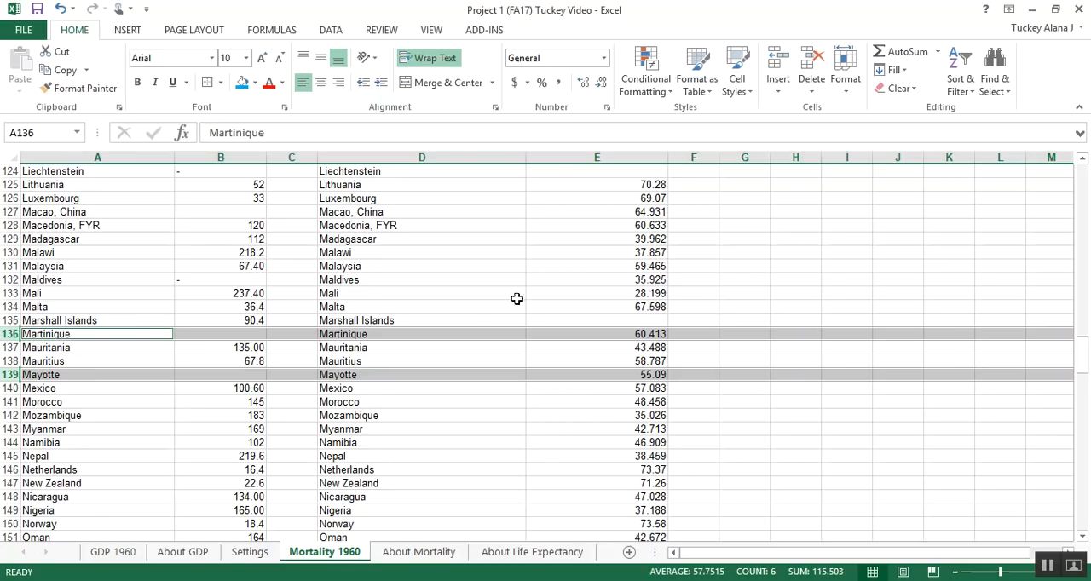
left_click(10, 320, "ctrl")
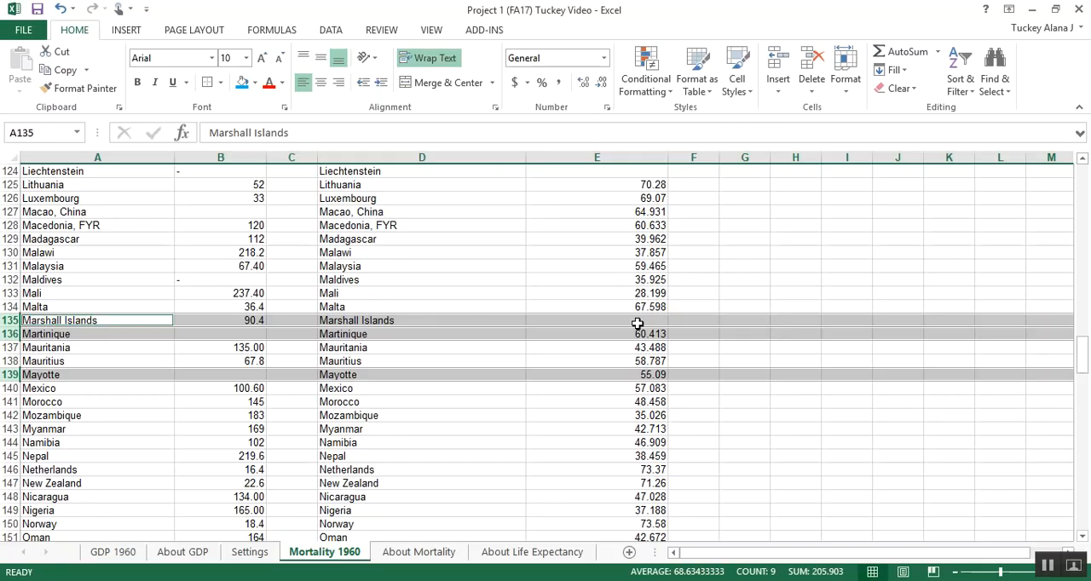
left_click(10, 280, "ctrl")
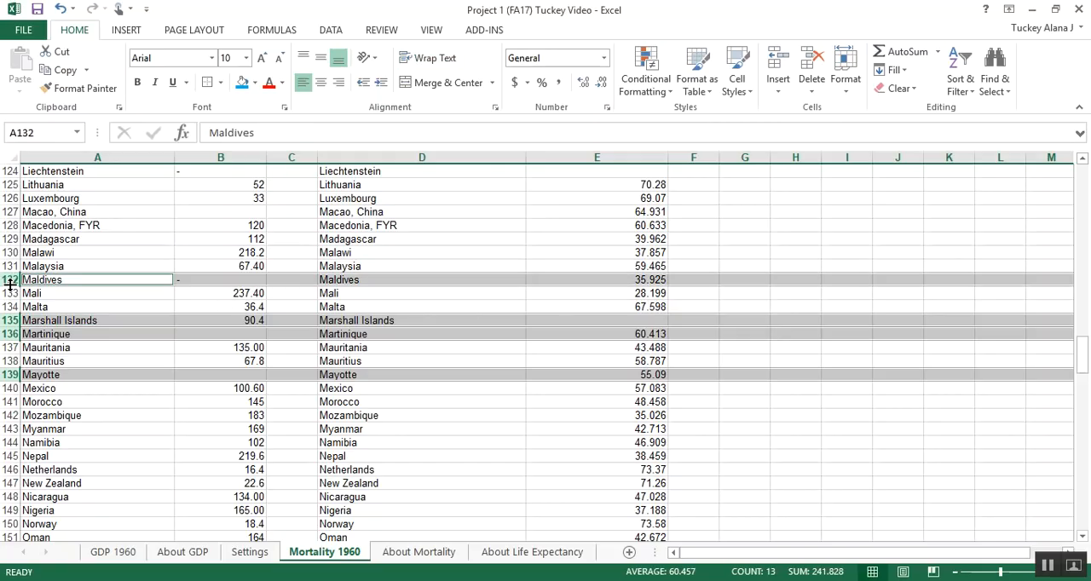
left_click(7, 211, "ctrl")
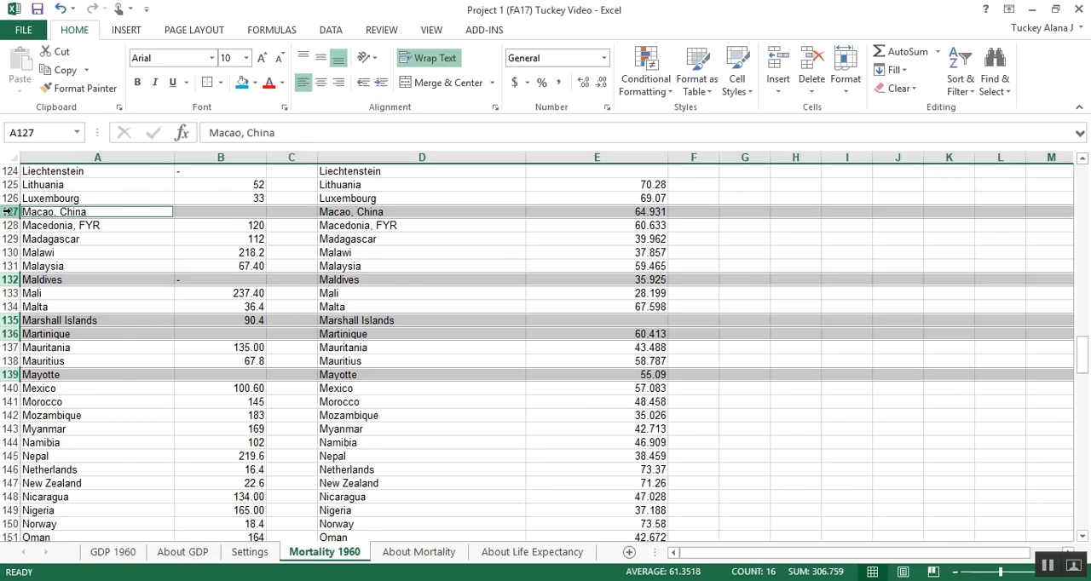
right_click(8, 211)
left_click(51, 342)
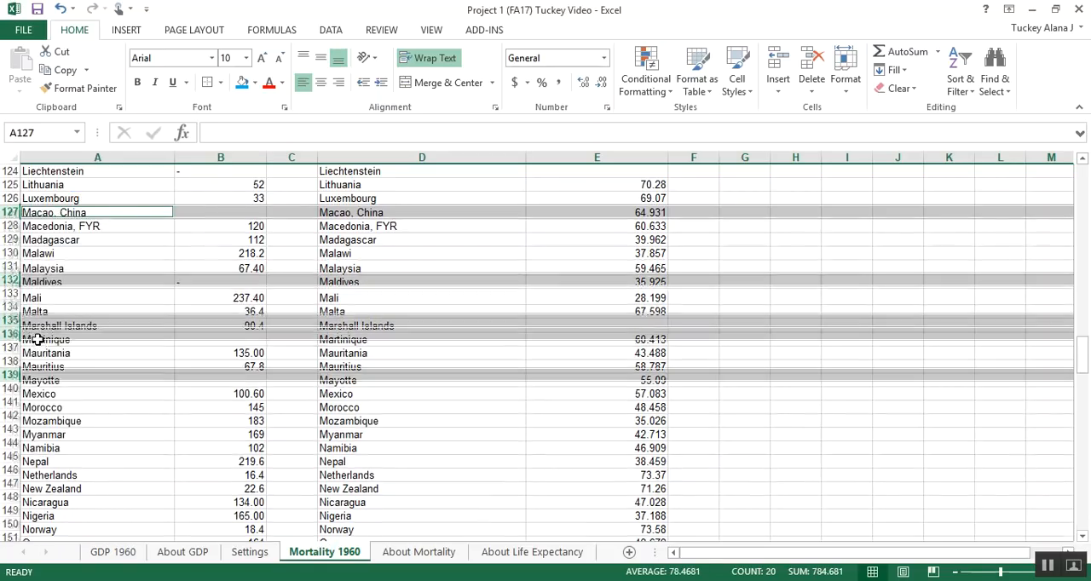
left_click(205, 254)
scroll(237, 273, "up", 5)
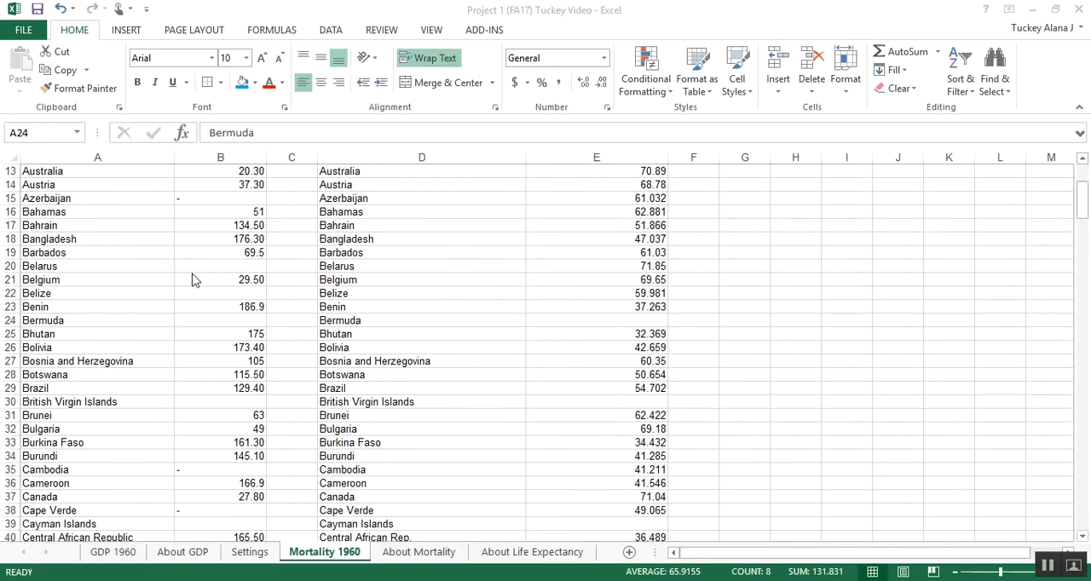
scroll(191, 273, "down", 7)
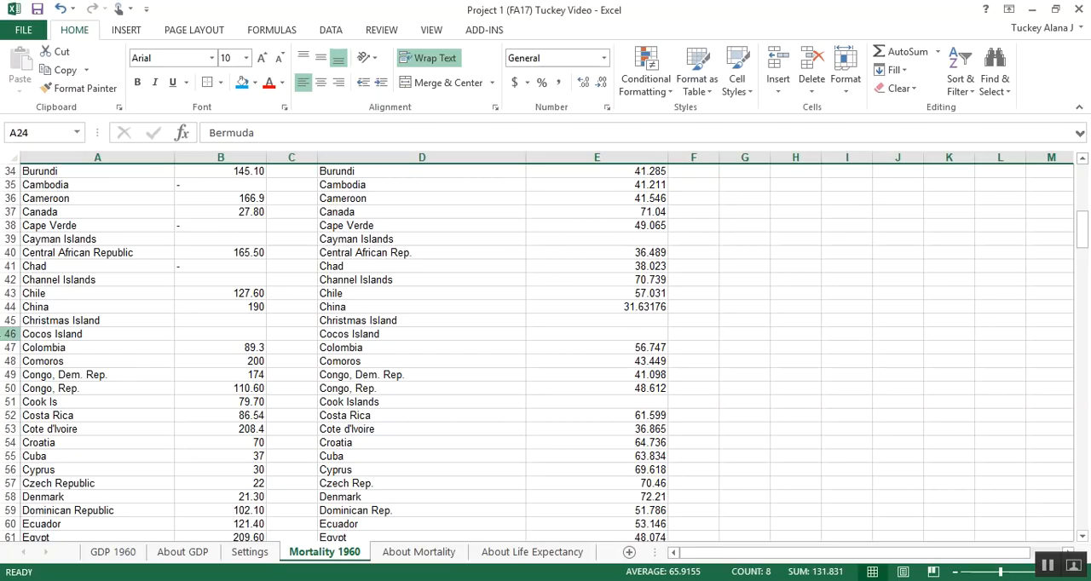
left_click_drag(3, 337, 3, 323)
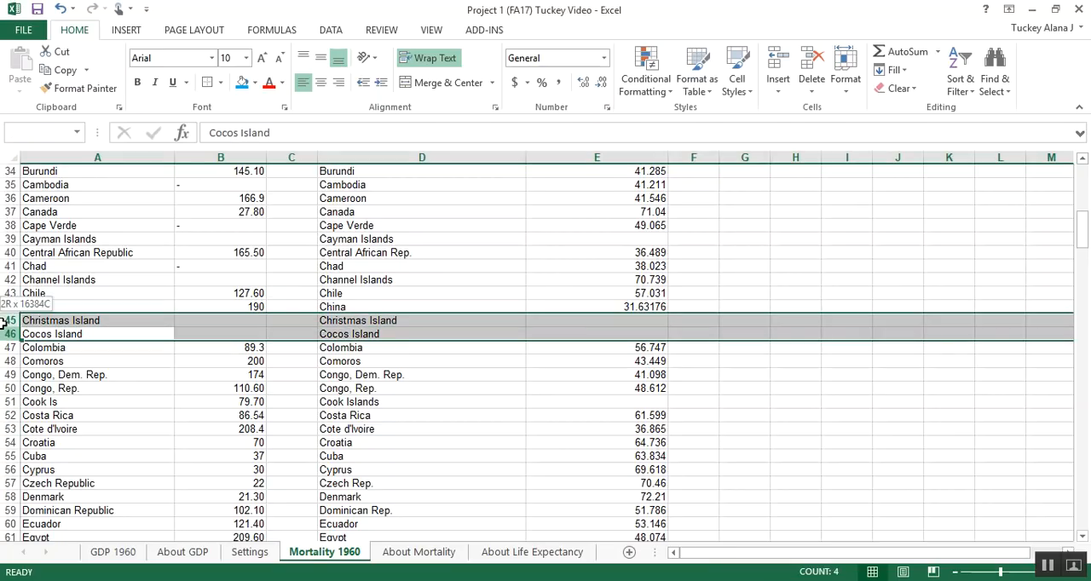
left_click(10, 402, "ctrl")
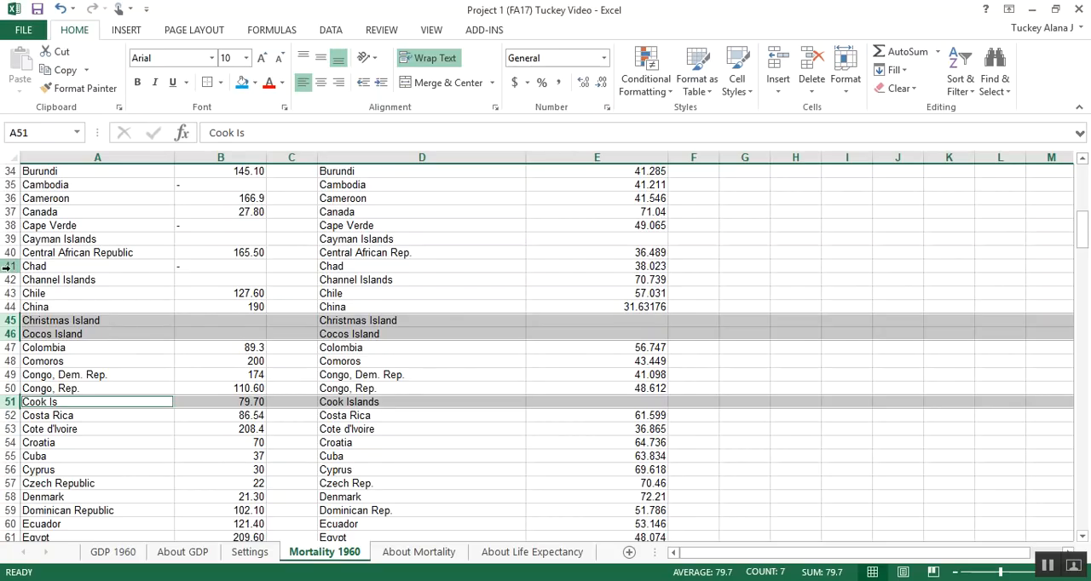
left_click_drag(5, 266, 8, 276)
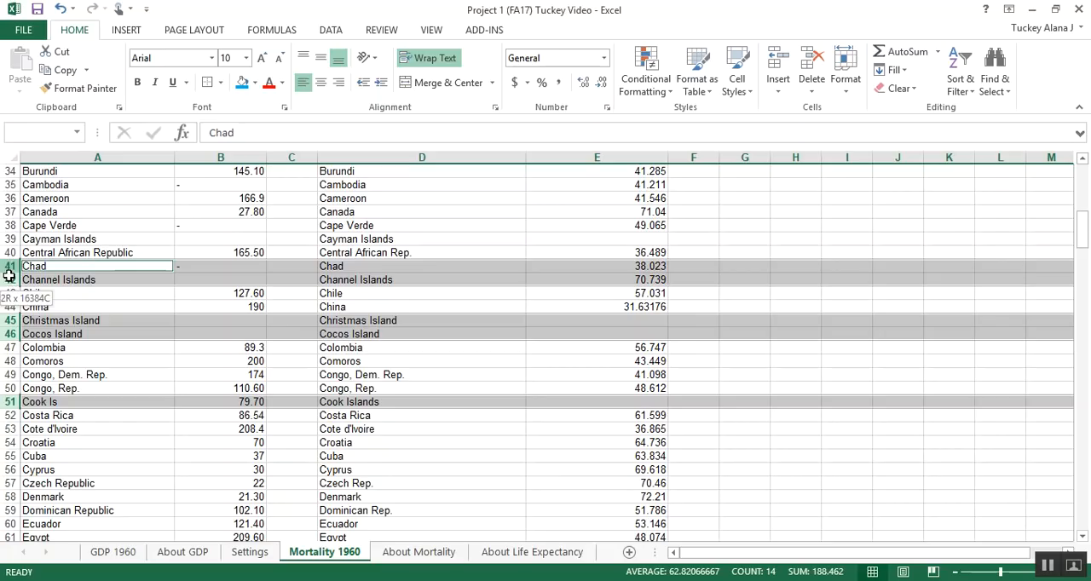
left_click(10, 254, "ctrl")
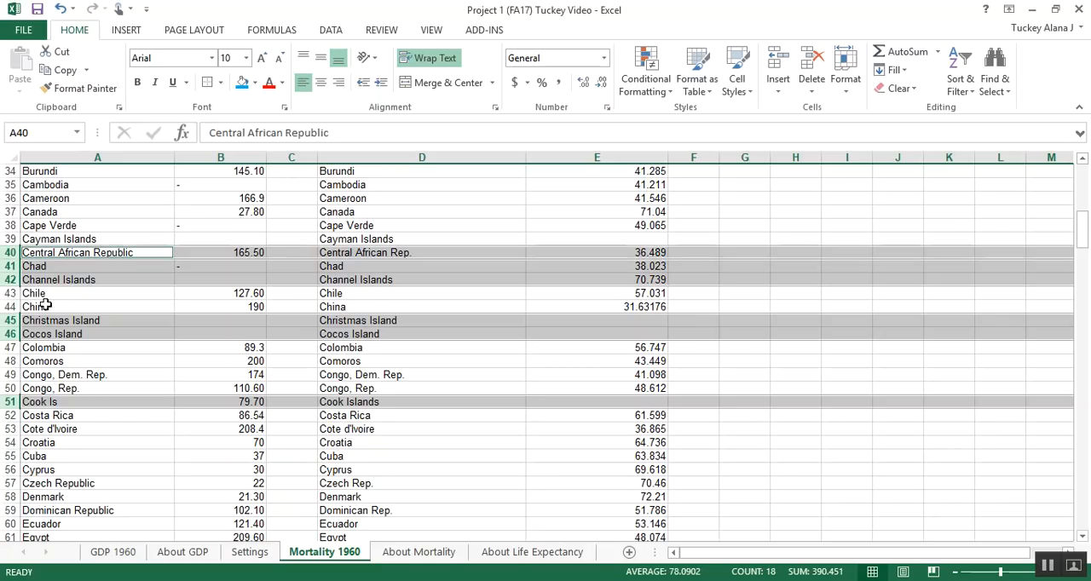
left_click(7, 253, "ctrl")
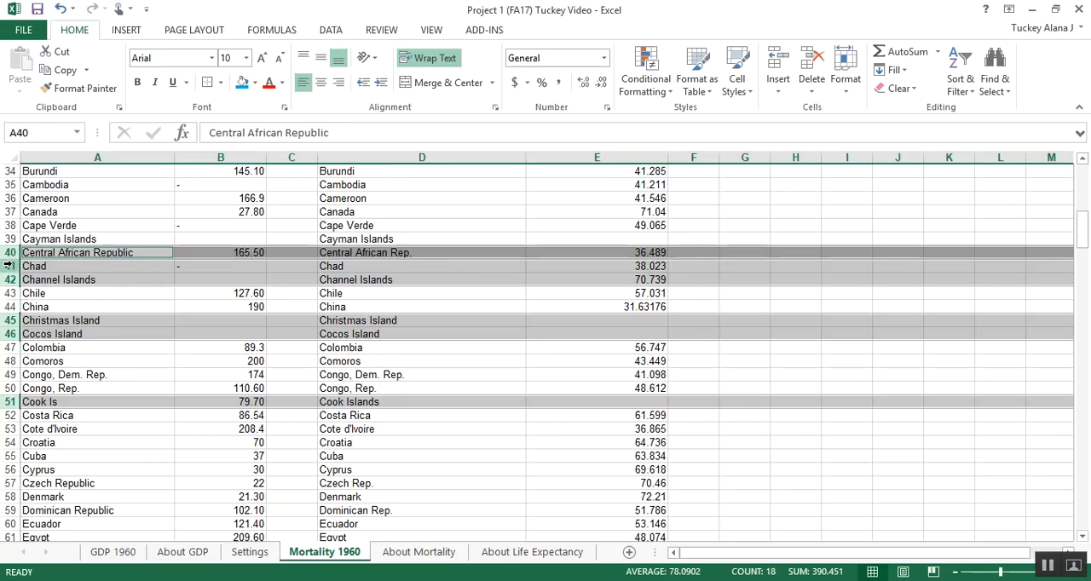
Step: Delete the entire rows 41:42, 45:46 and 51 together, covering Chad, Channel Islands, Christmas Island, Cocos Island and Cook Islands
left_click(7, 266)
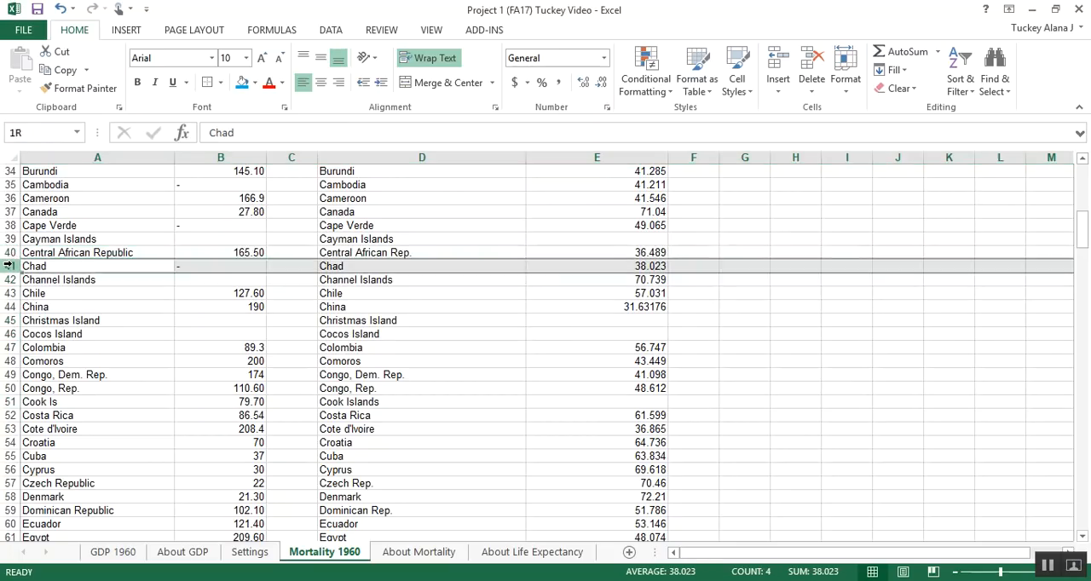
left_click(8, 279, "ctrl")
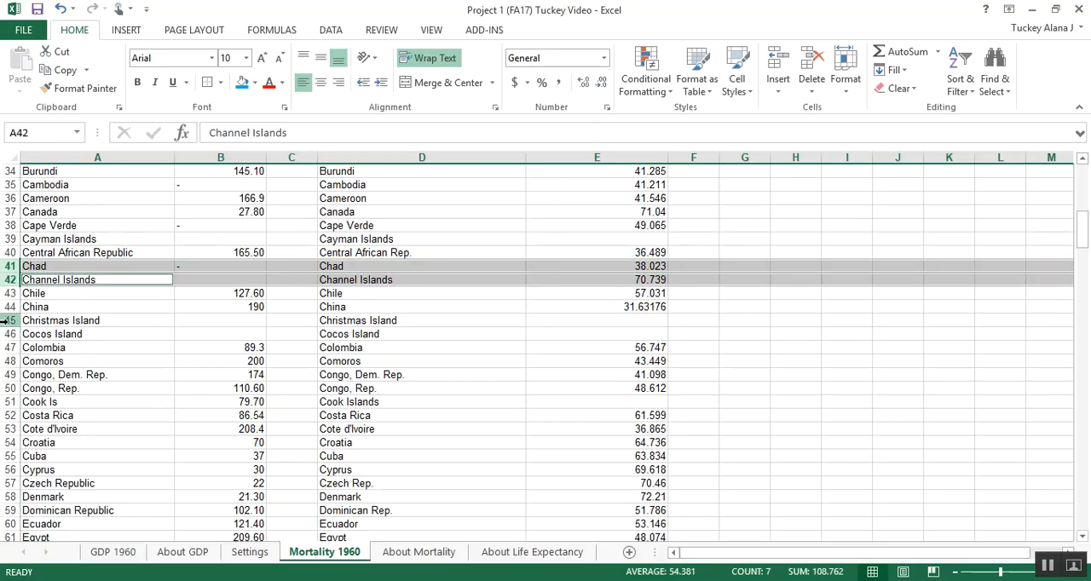
left_click_drag(7, 321, 6, 334, "ctrl")
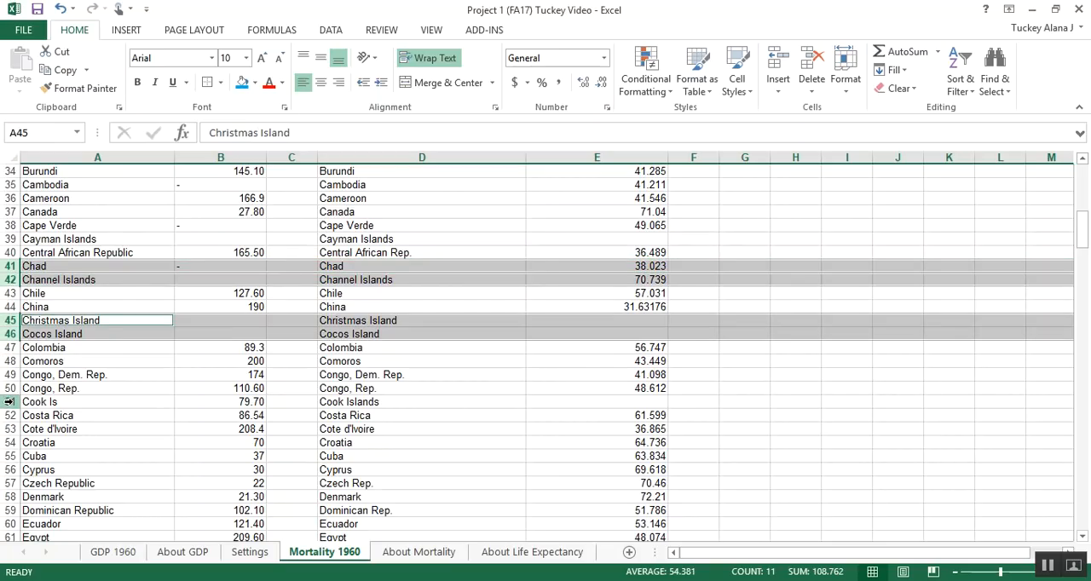
left_click(11, 401, "ctrl")
right_click(11, 403)
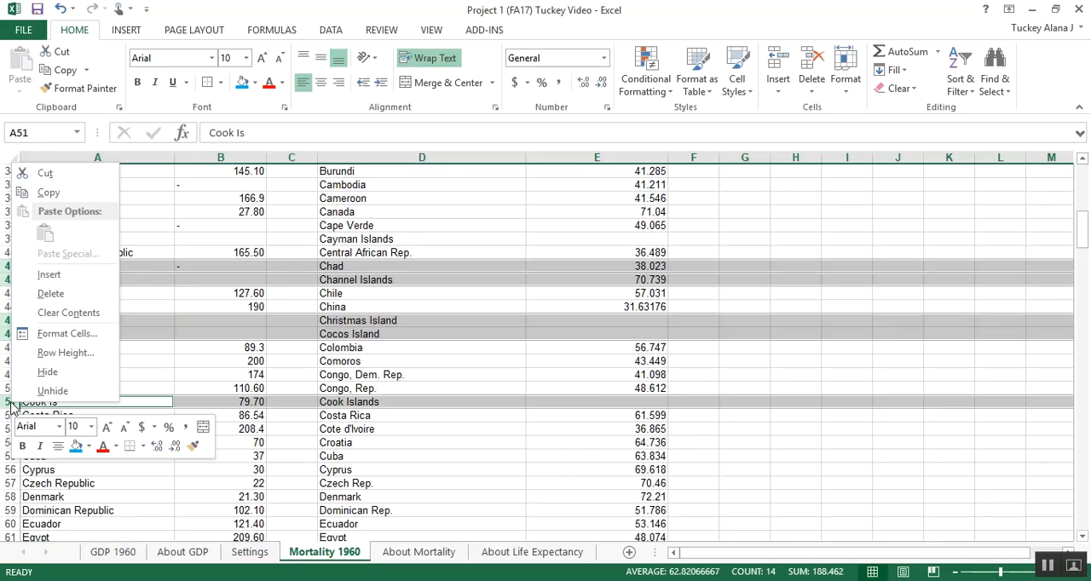
left_click(75, 293)
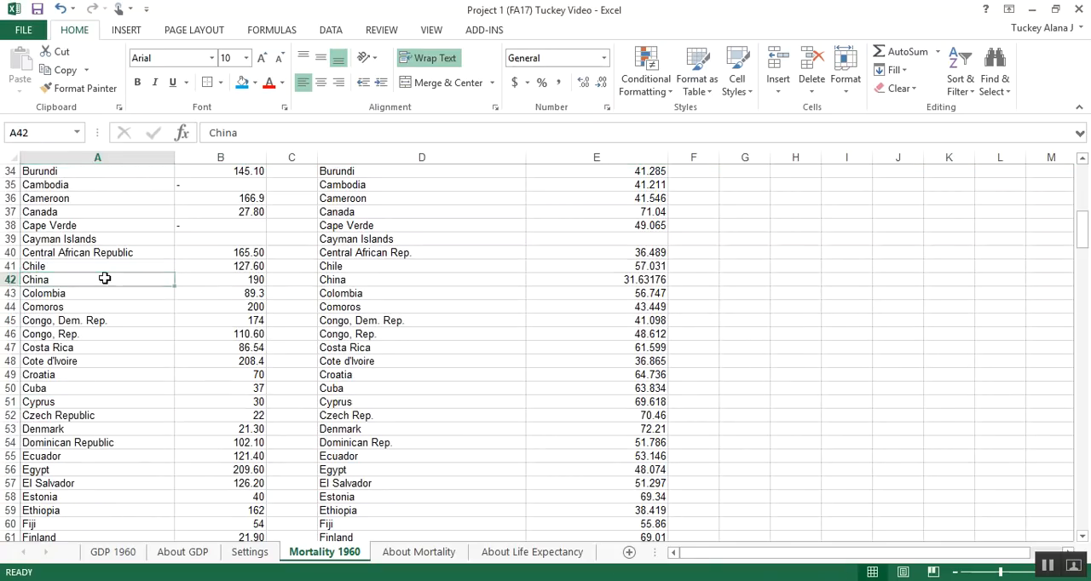
Step: Delete the entire rows 30, 35 and 38:39 together, covering British Virgin Islands, Cambodia, Cape Verde and Cayman Islands
scroll(222, 241, "up", 2)
left_click_drag(11, 321, 11, 312)
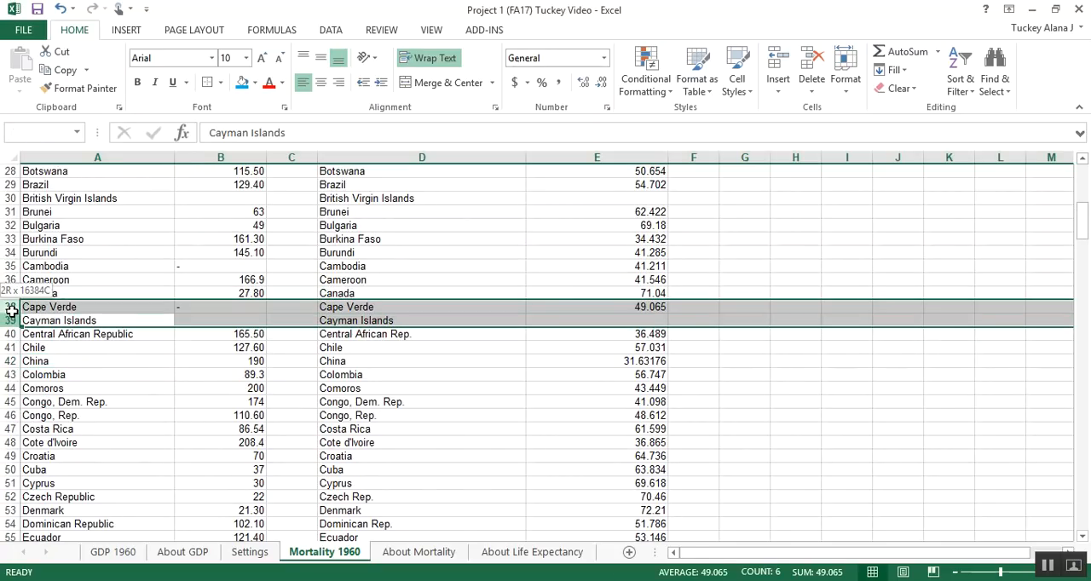
left_click(11, 266, "ctrl")
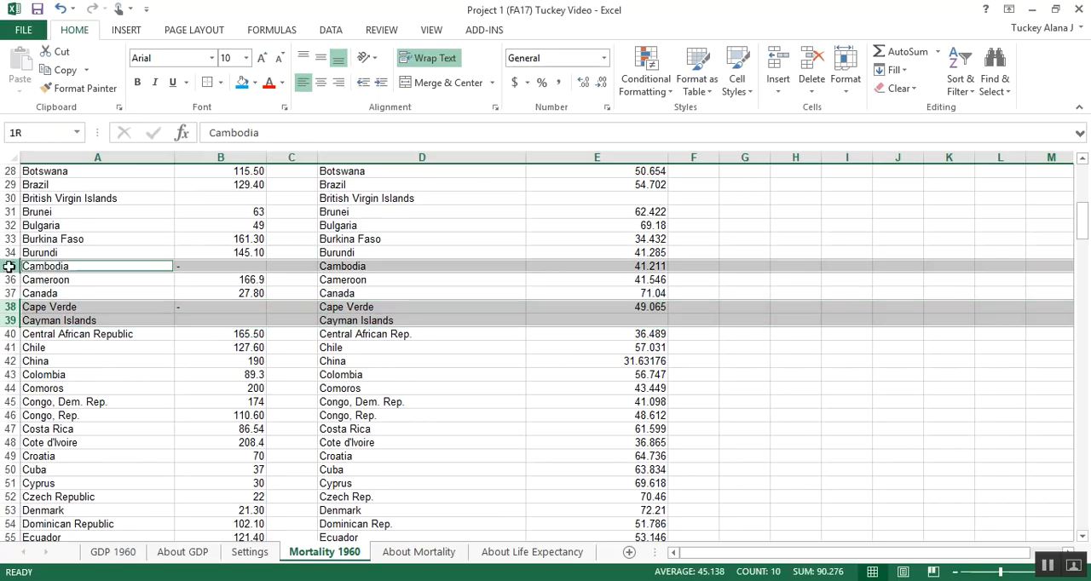
left_click(11, 198, "ctrl")
right_click(11, 199)
left_click(53, 328)
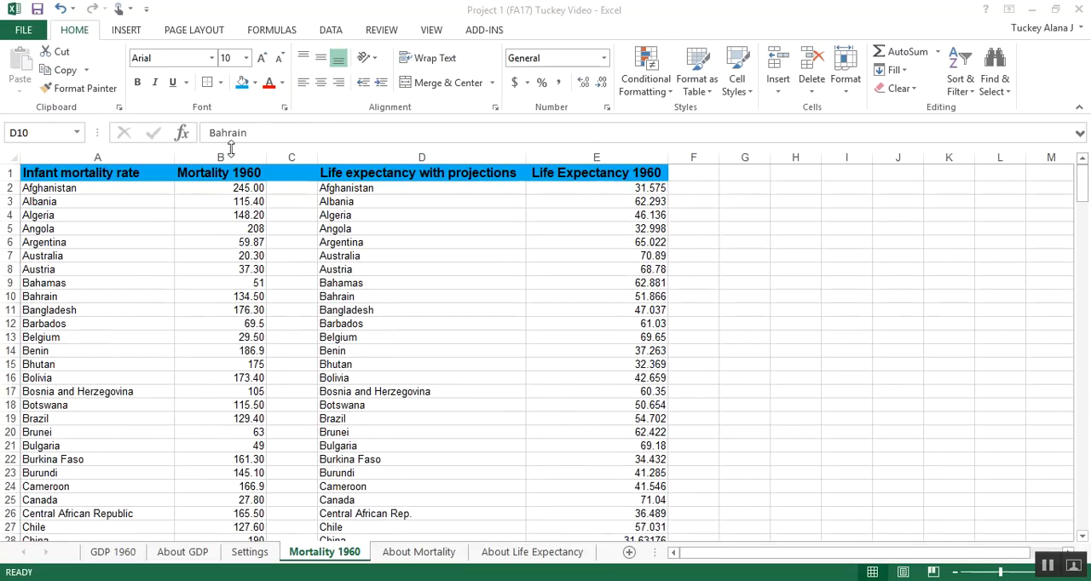
Step: Examine the cleaned mortality and life expectancy lists along their length for missing values and matching country names
scroll(227, 246, "down", 4)
scroll(227, 246, "up", 4)
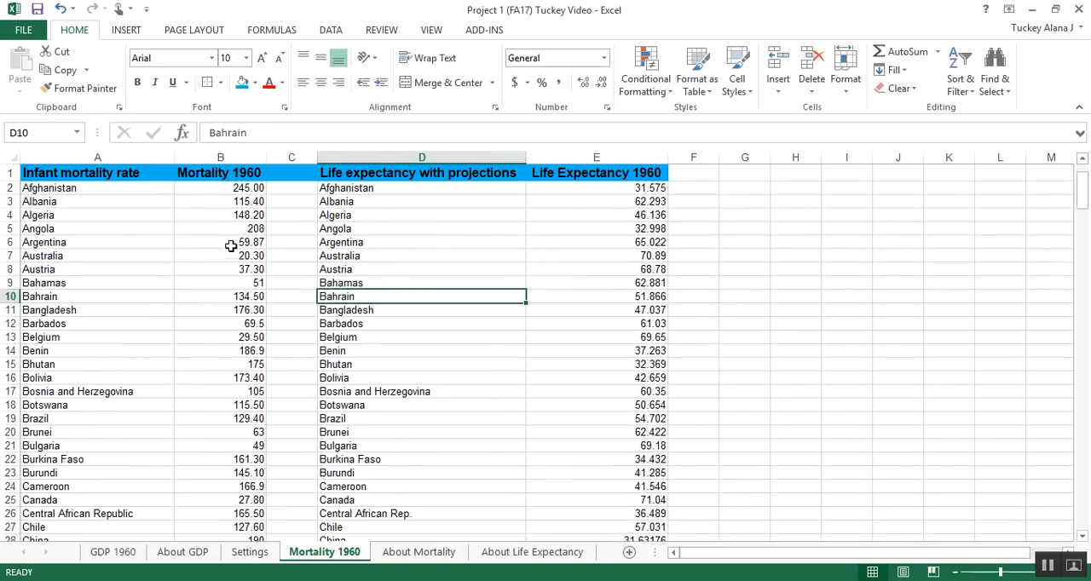
left_click_drag(216, 199, 593, 489)
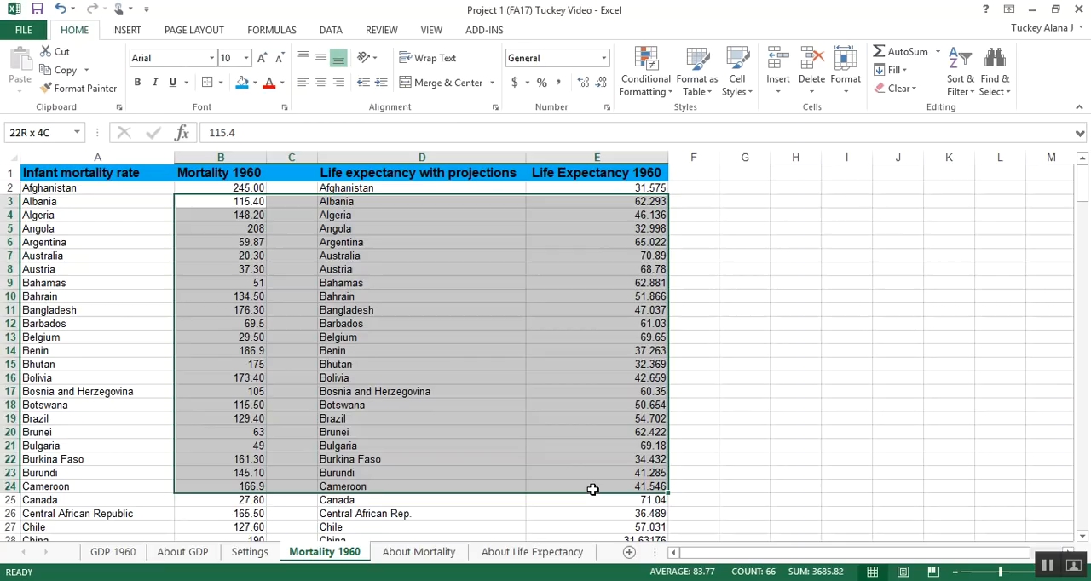
scroll(568, 466, "down", 12)
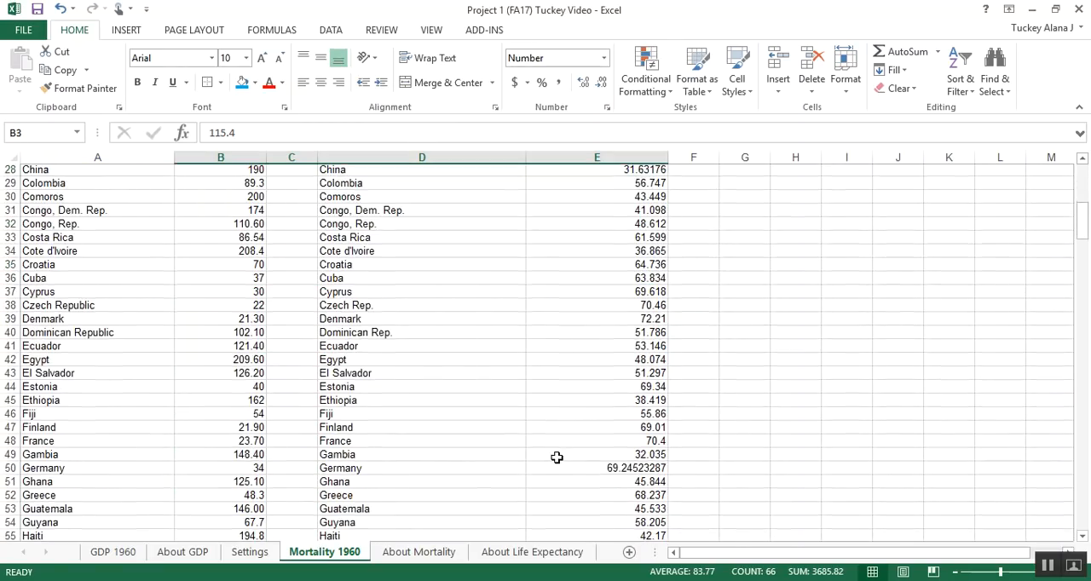
scroll(557, 457, "down", 15)
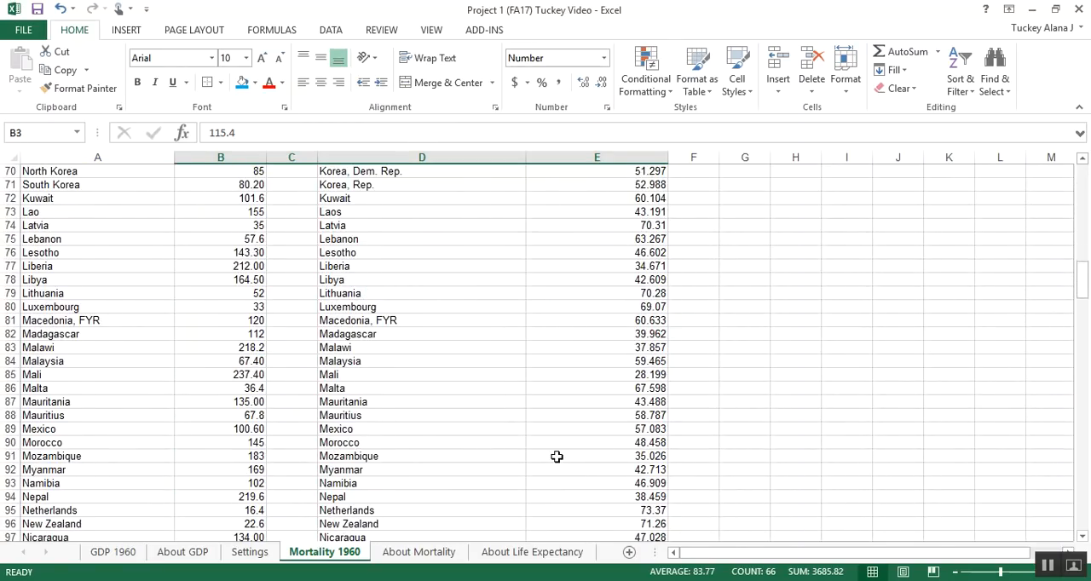
scroll(557, 457, "down", 7)
scroll(557, 457, "up", 13)
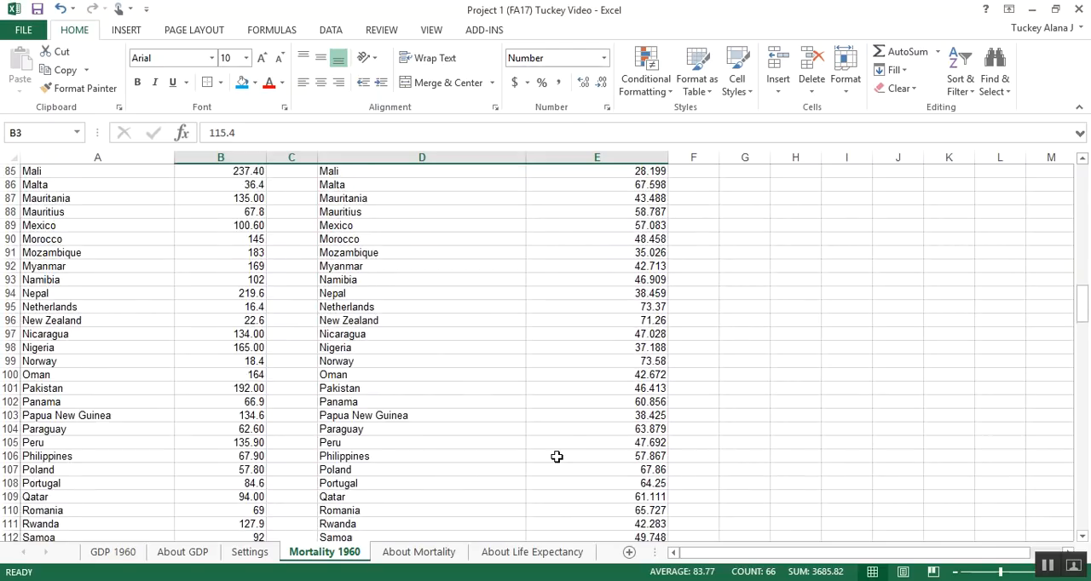
scroll(557, 457, "up", 20)
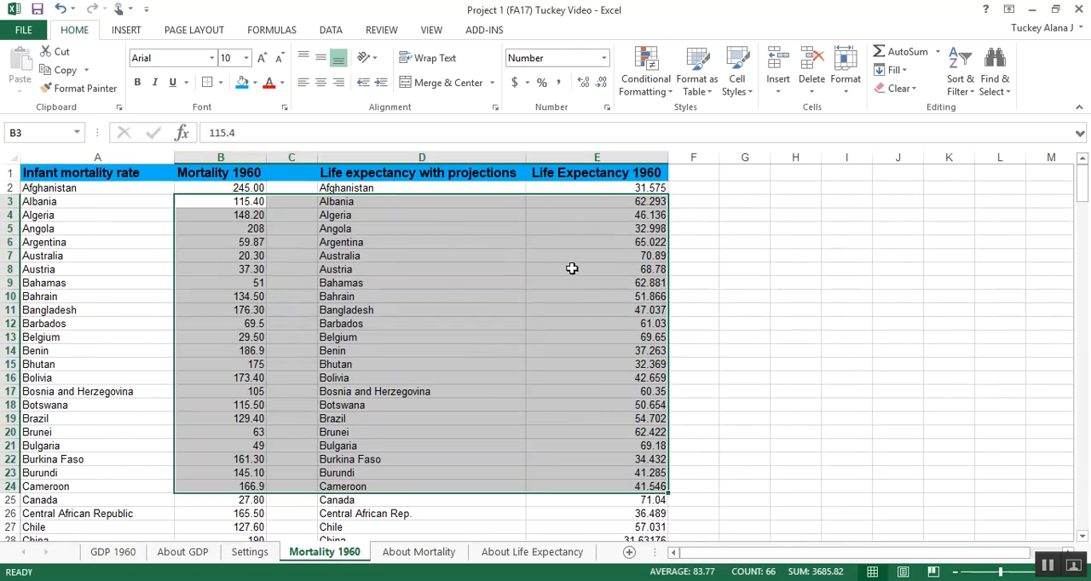
left_click(571, 268)
left_click(560, 156)
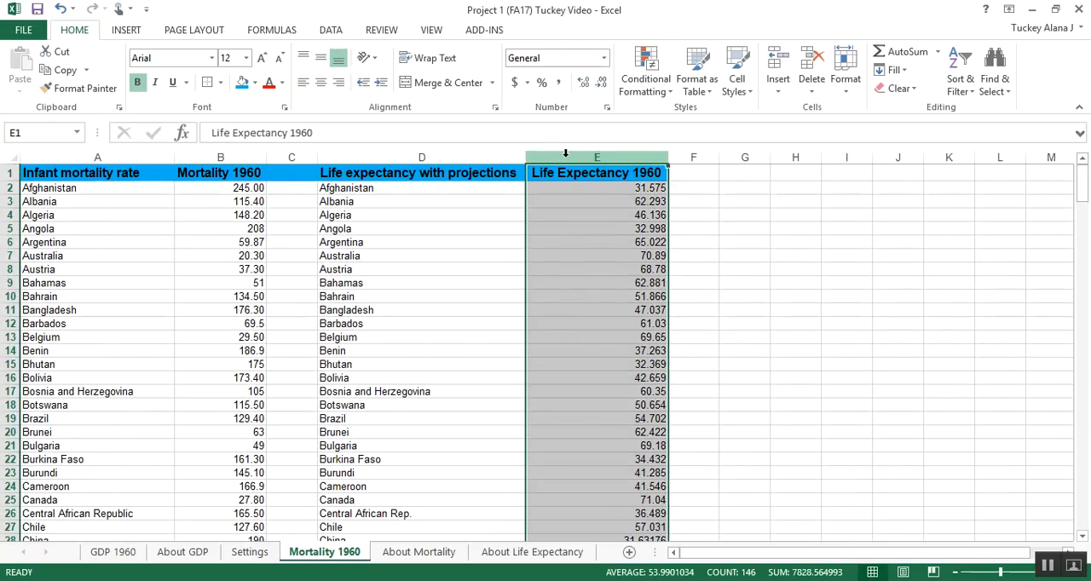
mouse_move(545, 156)
left_mouse_down()
mouse_move(487, 156)
mouse_move(551, 149)
left_mouse_up()
mouse_move(204, 174)
left_mouse_down()
mouse_move(253, 283)
mouse_move(280, 304)
mouse_move(256, 310)
left_mouse_up()
left_click(547, 147)
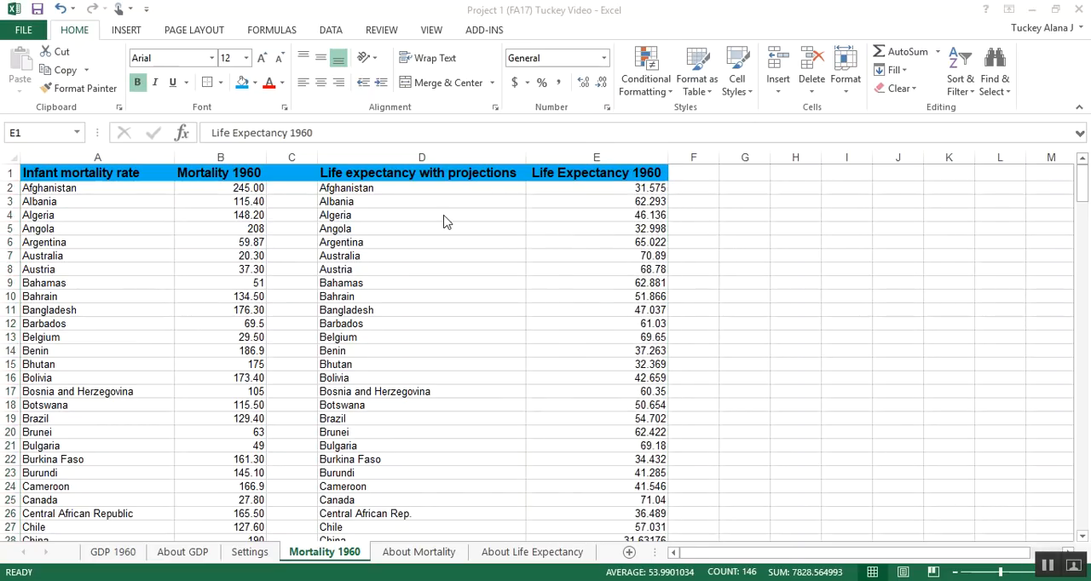
left_click(595, 268)
left_click_drag(394, 199, 417, 448)
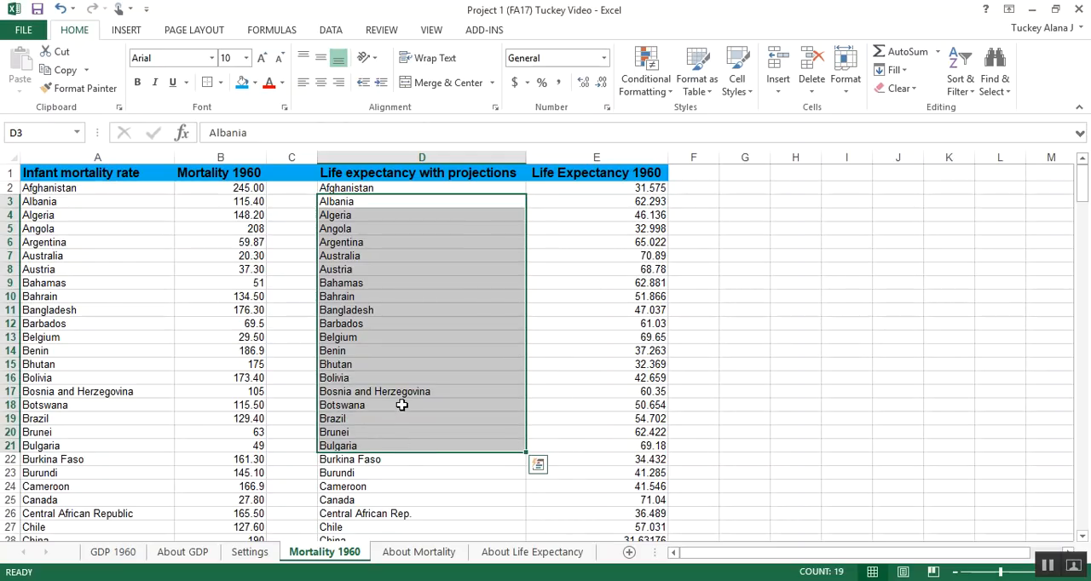
left_click(401, 405)
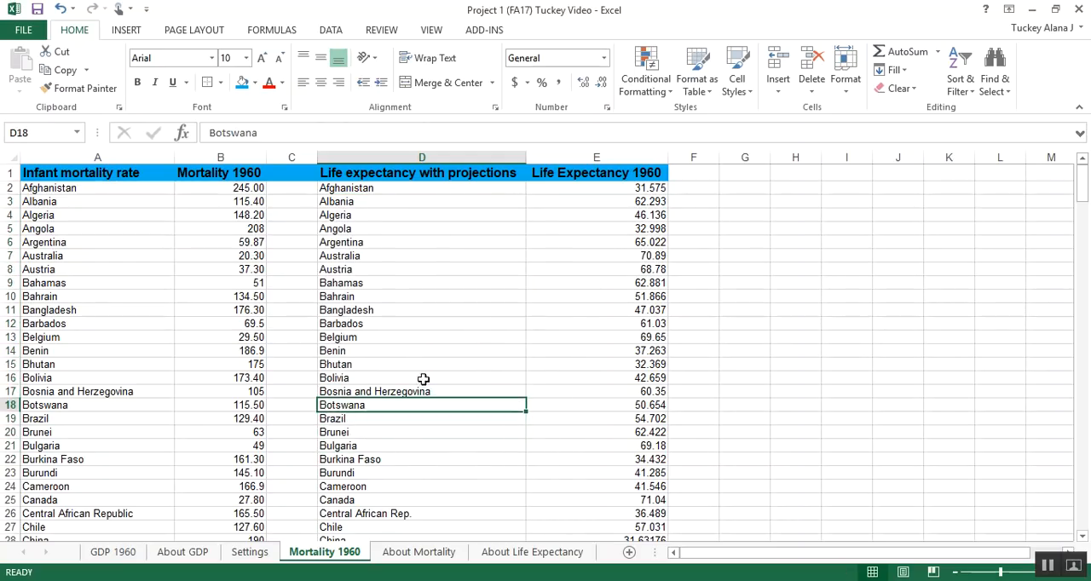
Step: Move the entire Life Expectancy 1960 column from column E to column F
left_click(560, 151)
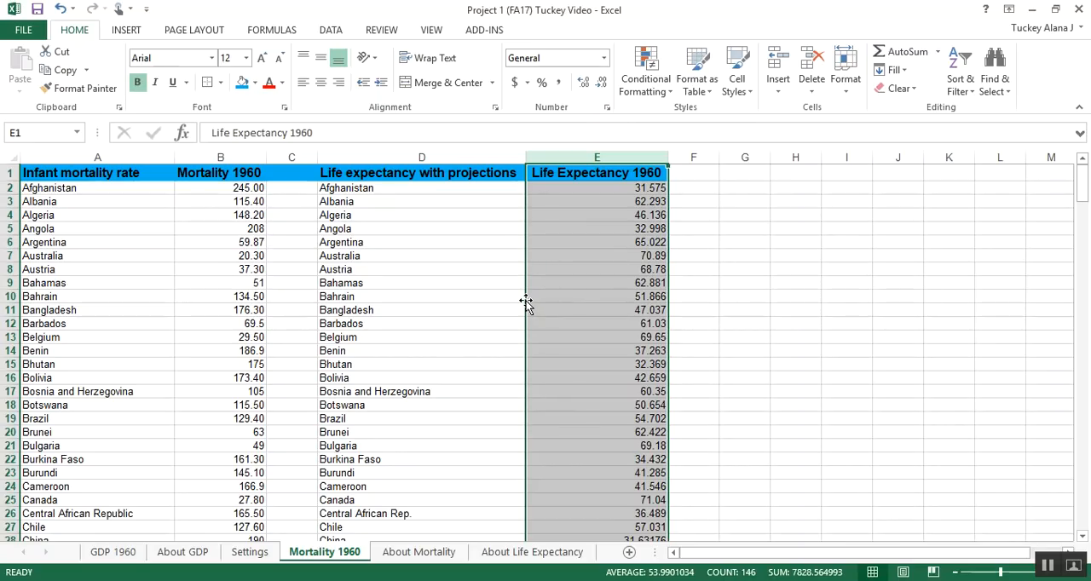
left_click_drag(526, 303, 697, 295)
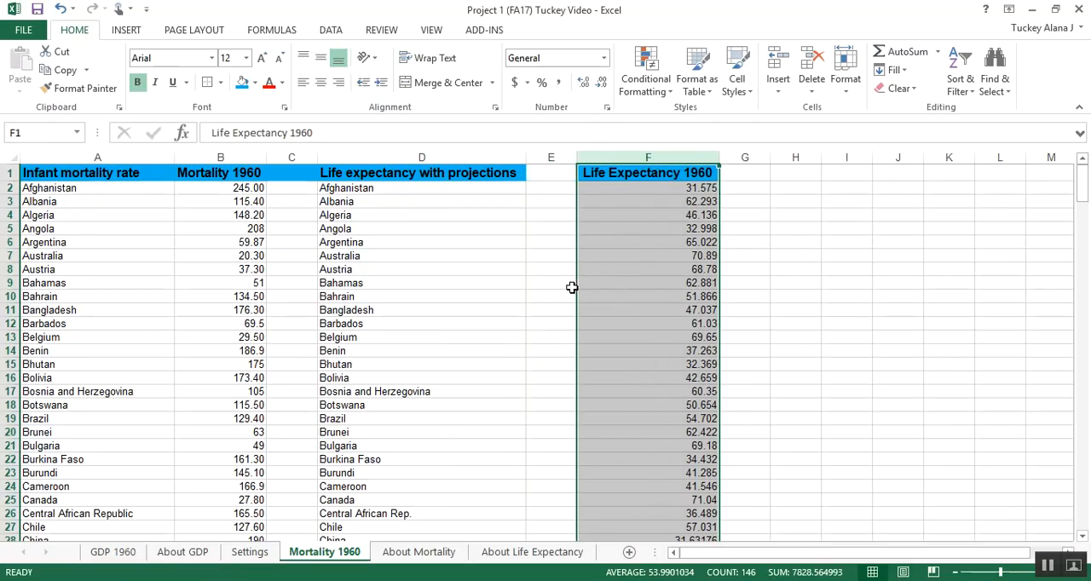
Step: Move the entire Life Expectancy 1960 column into empty column C, directly beside the Mortality 1960 values
left_click_drag(578, 291, 792, 276)
left_click_drag(680, 288, 293, 301)
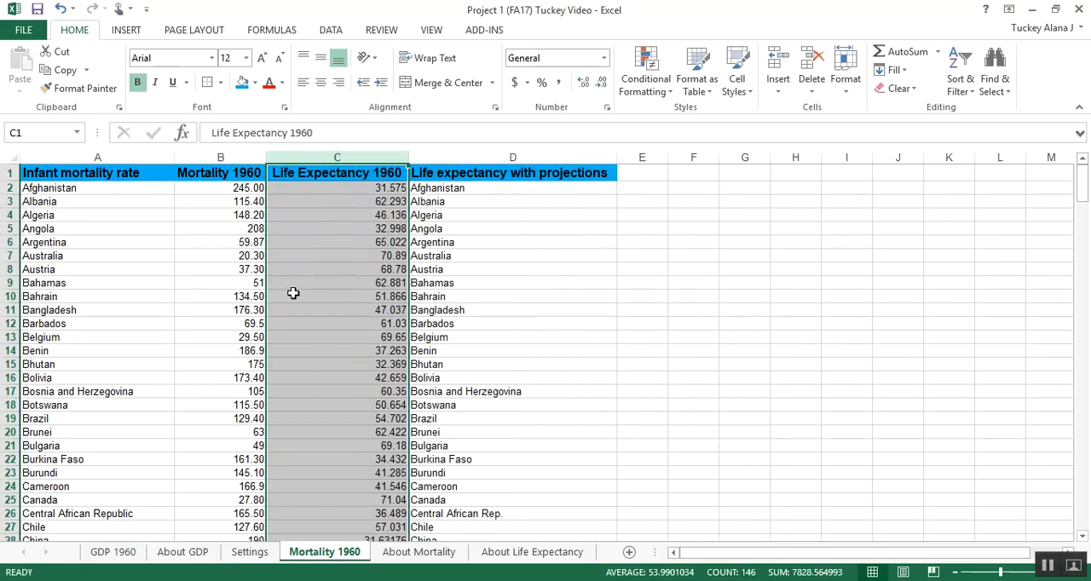
left_click(271, 206)
Step: Fill the header cells C1:D1, Life Expectancy 1960 and Life expectancy with projections, with the standard light green color
left_click_drag(34, 173, 220, 170)
left_click_drag(337, 170, 475, 168)
left_click(256, 81)
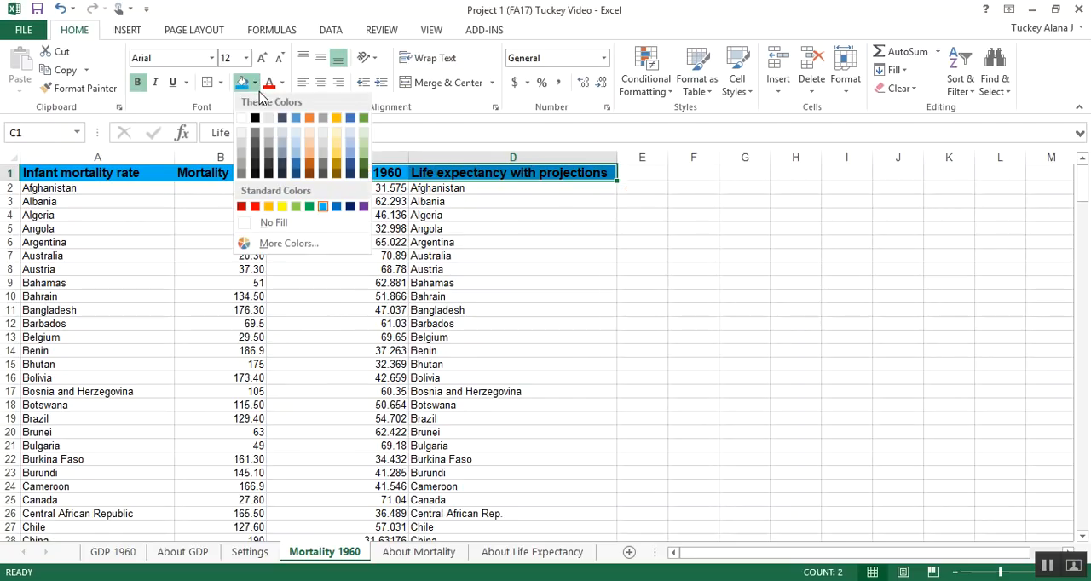
left_click(304, 209)
left_click(374, 200)
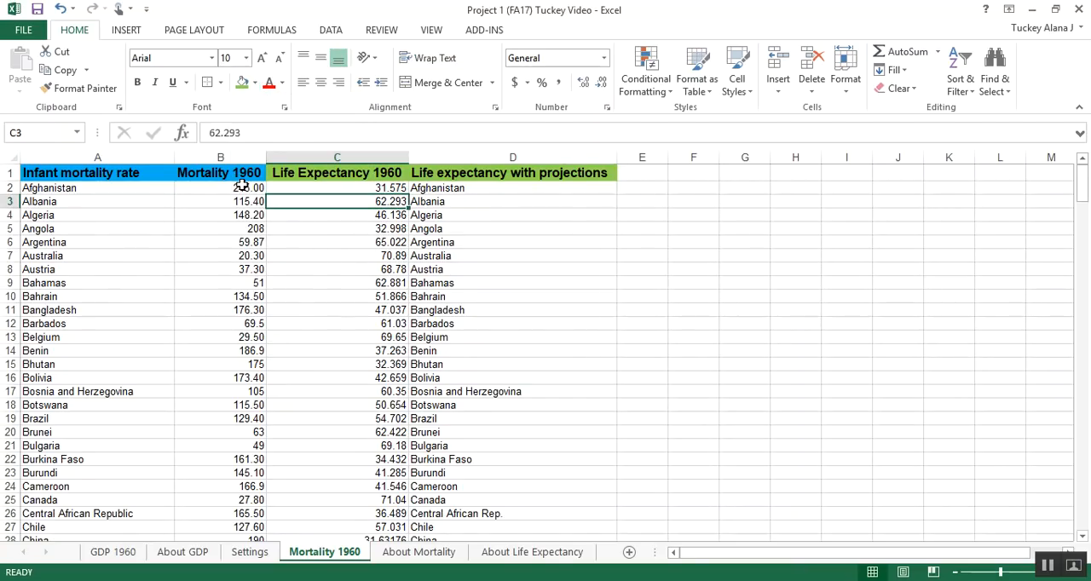
left_click_drag(429, 201, 438, 401)
left_click_drag(82, 258, 93, 448)
left_click(213, 377)
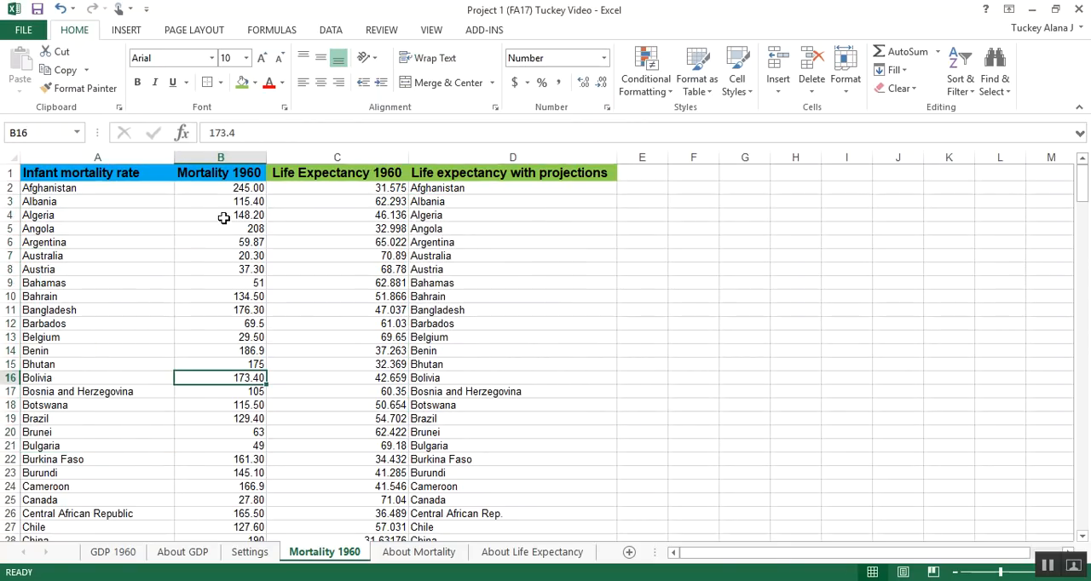
Step: Apply All Borders to the mortality and life expectancy values in B2:C146 and center them horizontally
left_click_drag(224, 190, 373, 517)
left_click(221, 83)
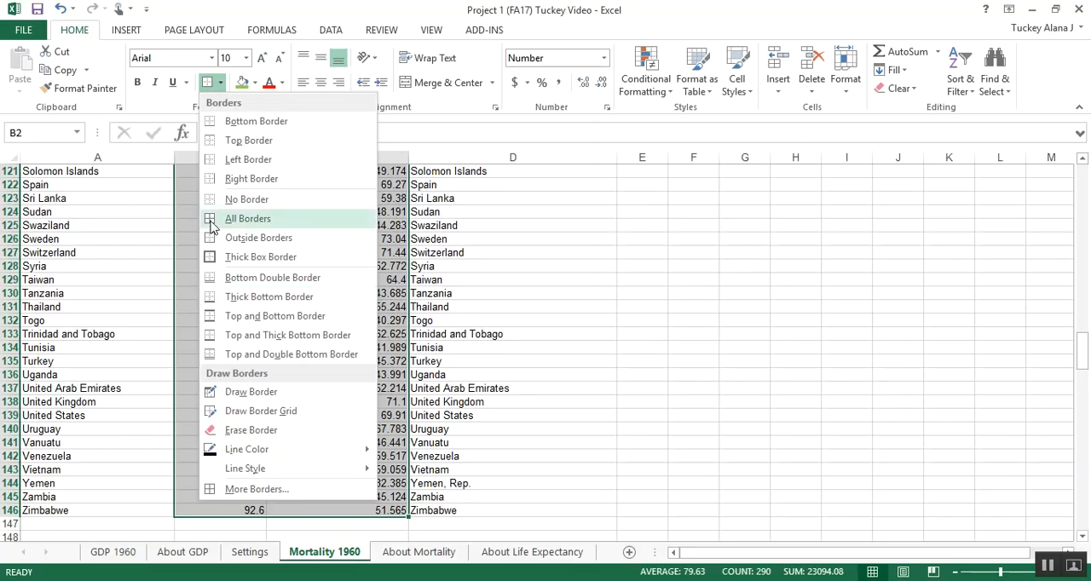
left_click(243, 218)
left_click(321, 82)
left_click(206, 255)
Step: Center the contents of entire columns A through D, including both country lists and the headers
left_click_drag(449, 160, 141, 162)
left_click(321, 82)
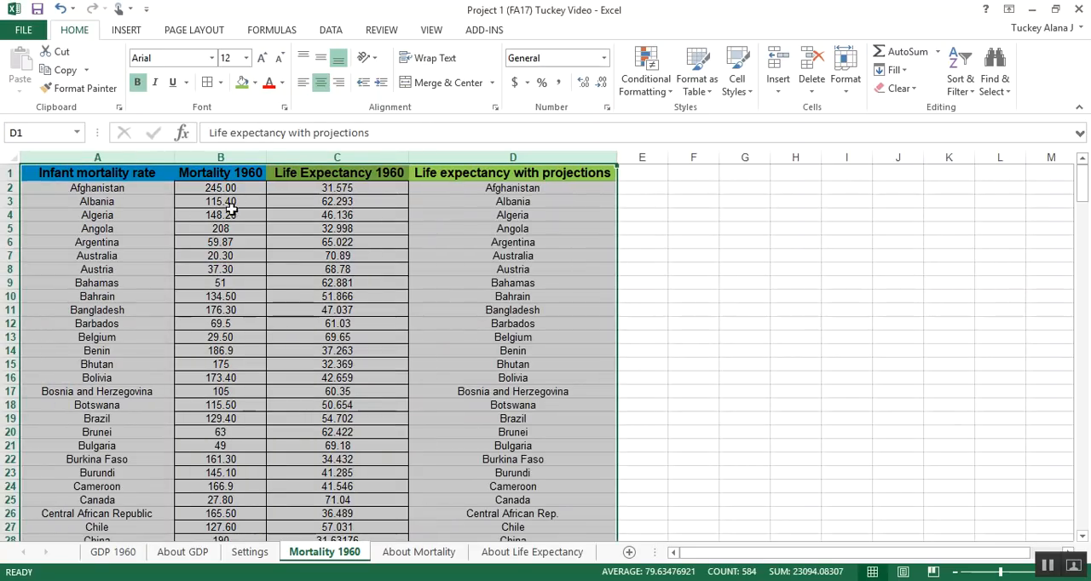
left_click(260, 216)
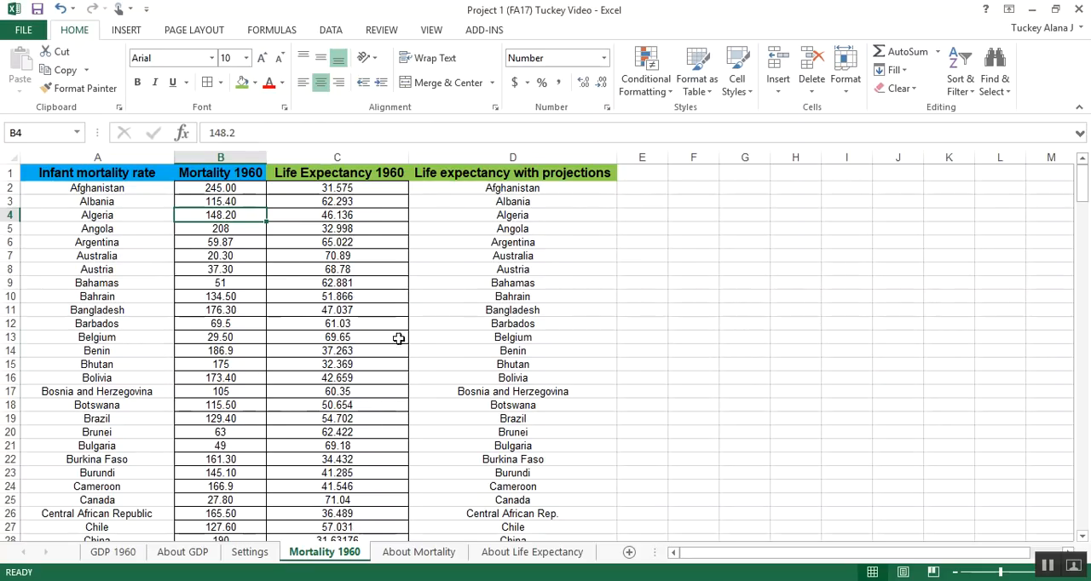
left_click_drag(139, 157, 495, 151)
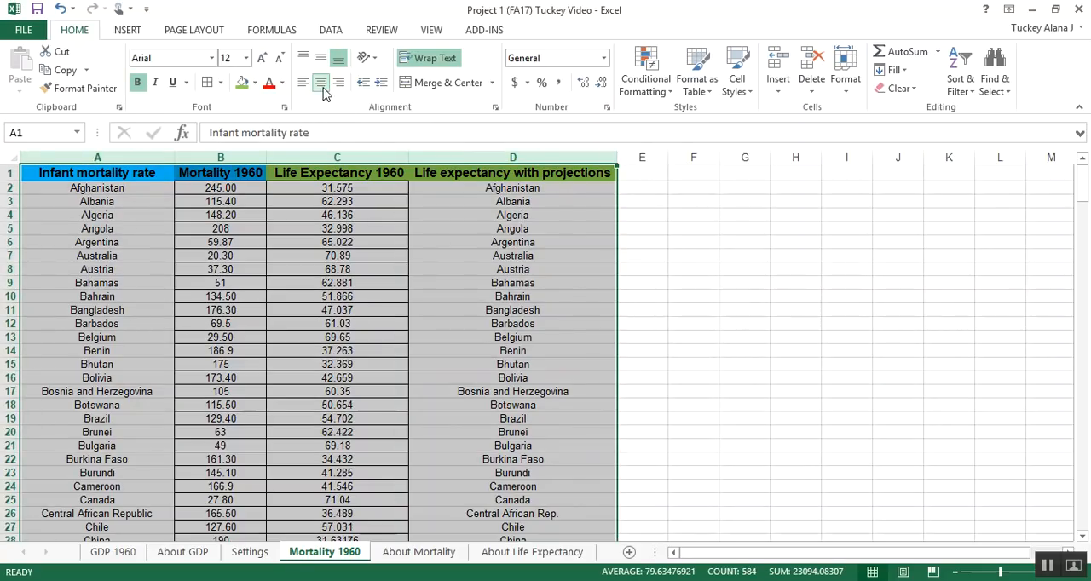
left_click(307, 268)
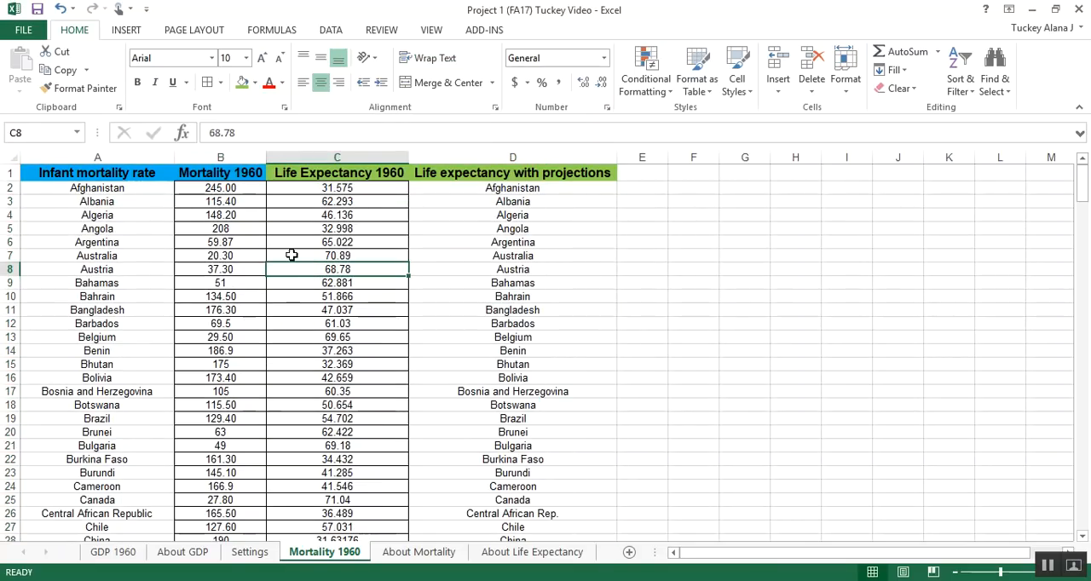
Step: Add all borders to the Mortality 1960 and Life Expectancy 1960 header cells, B1:C1
left_click_drag(258, 170, 353, 176)
left_click(207, 82)
left_click(244, 230)
left_click(365, 297)
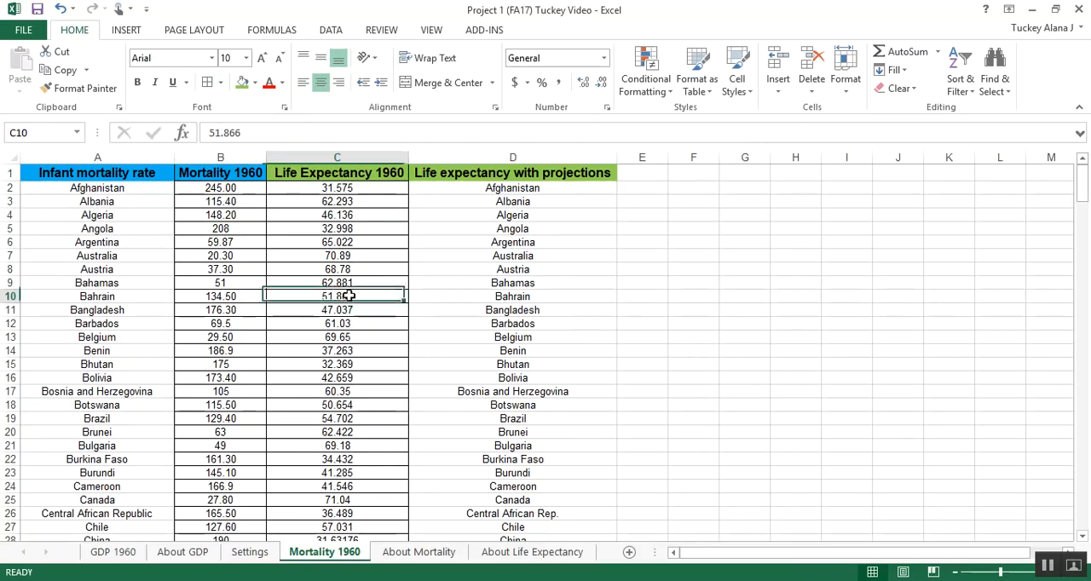
left_click_drag(133, 183, 332, 418)
left_click(363, 334)
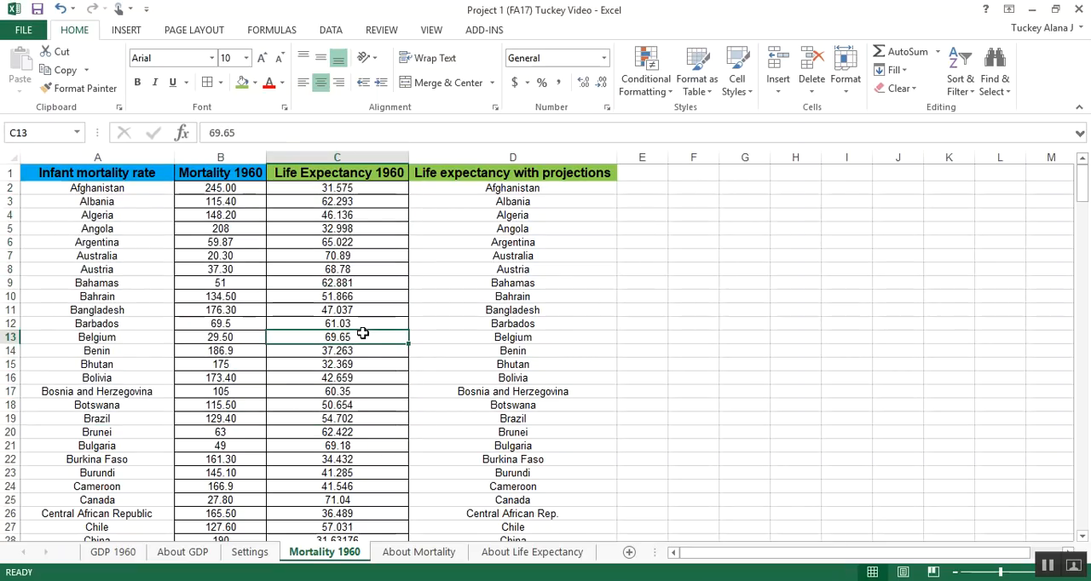
left_click(455, 349)
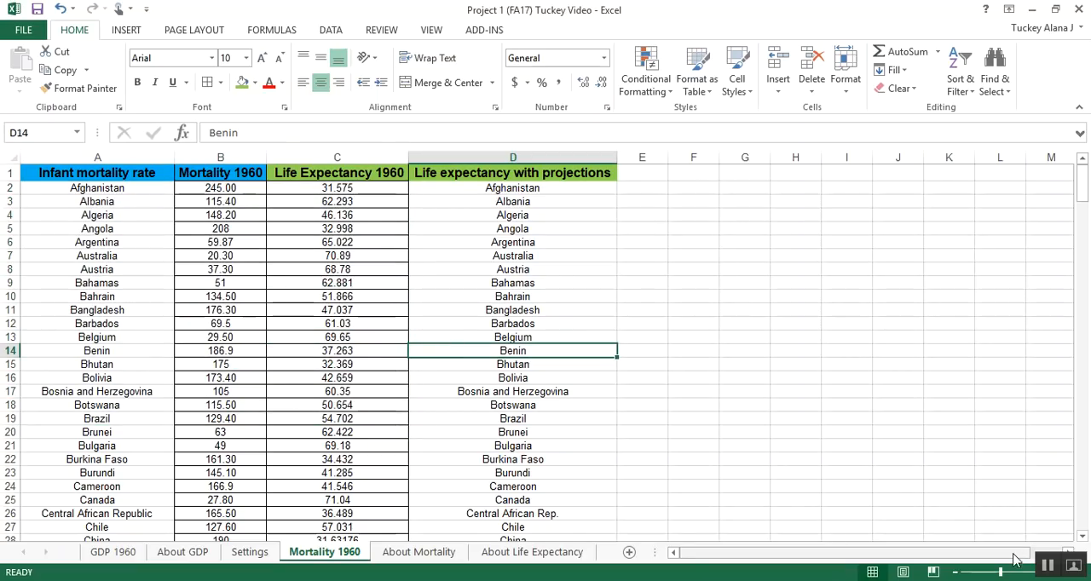